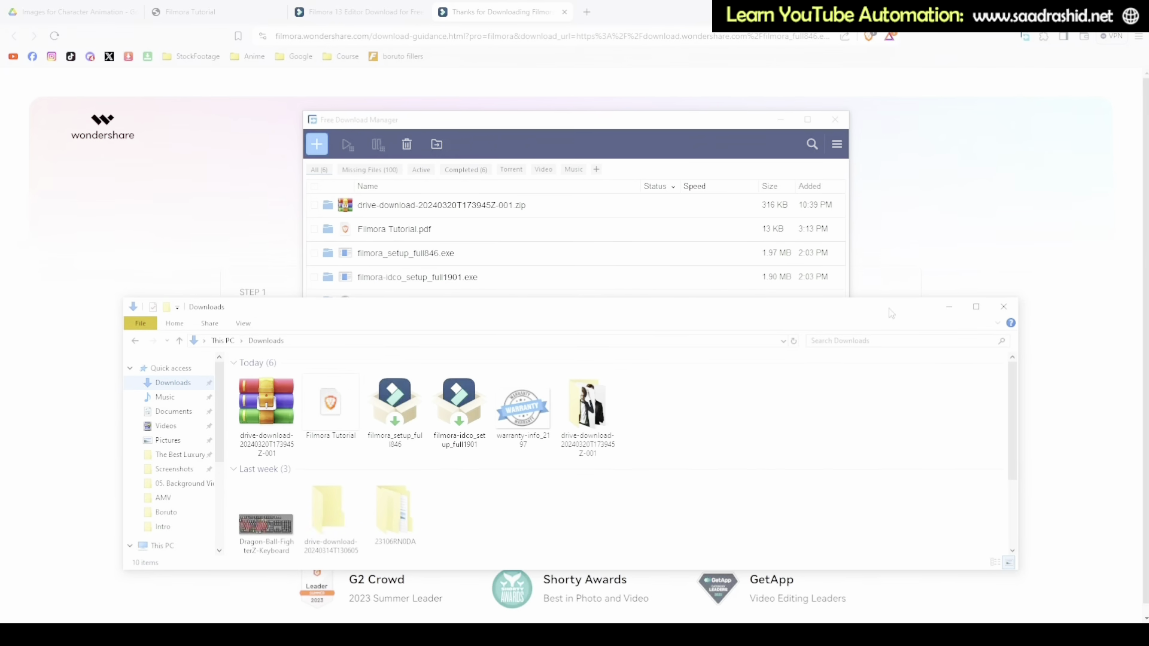
pyautogui.click(976, 306)
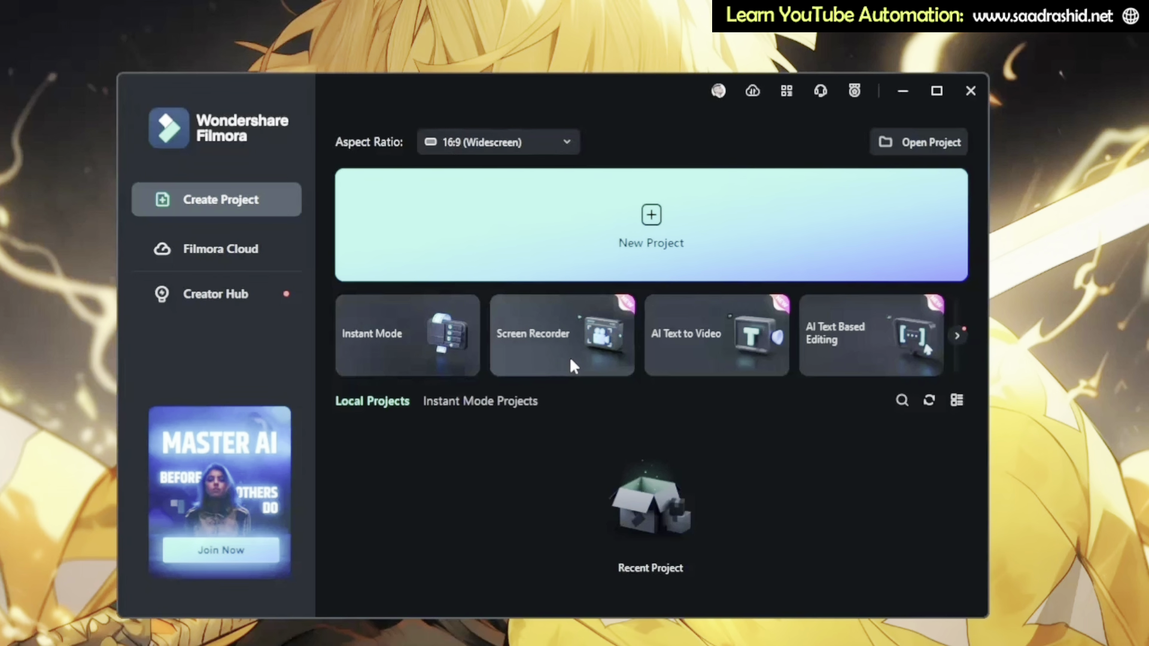
pyautogui.moveTo(571, 361)
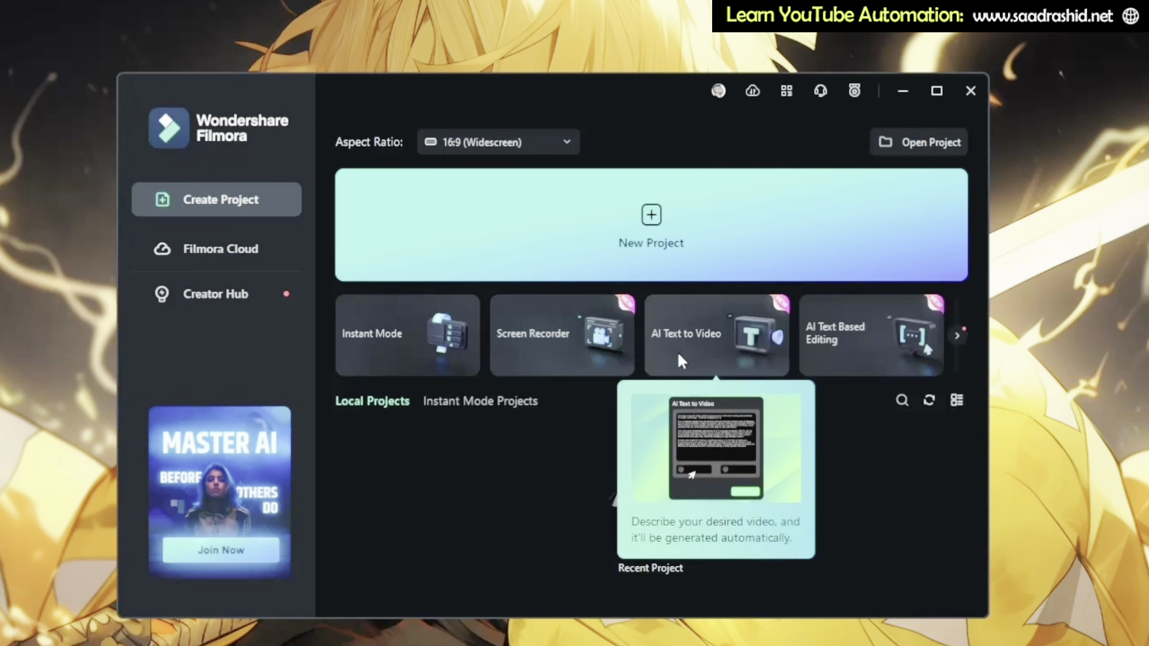
pyautogui.scroll(-1, 679, 356)
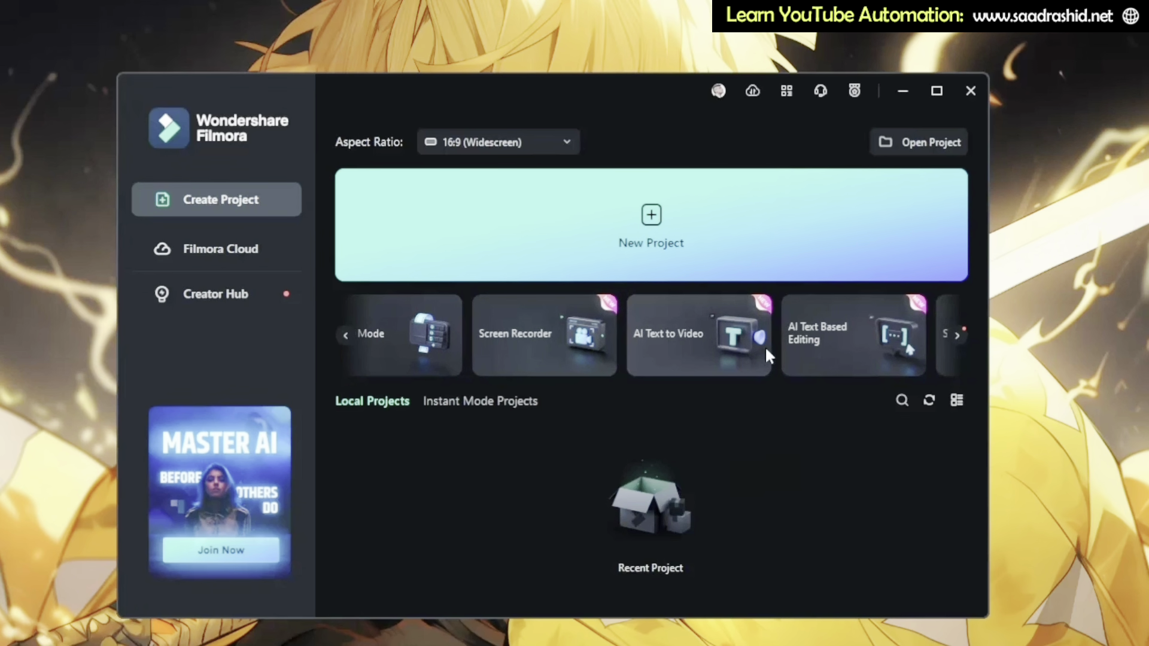
pyautogui.scroll(-1, 689, 326)
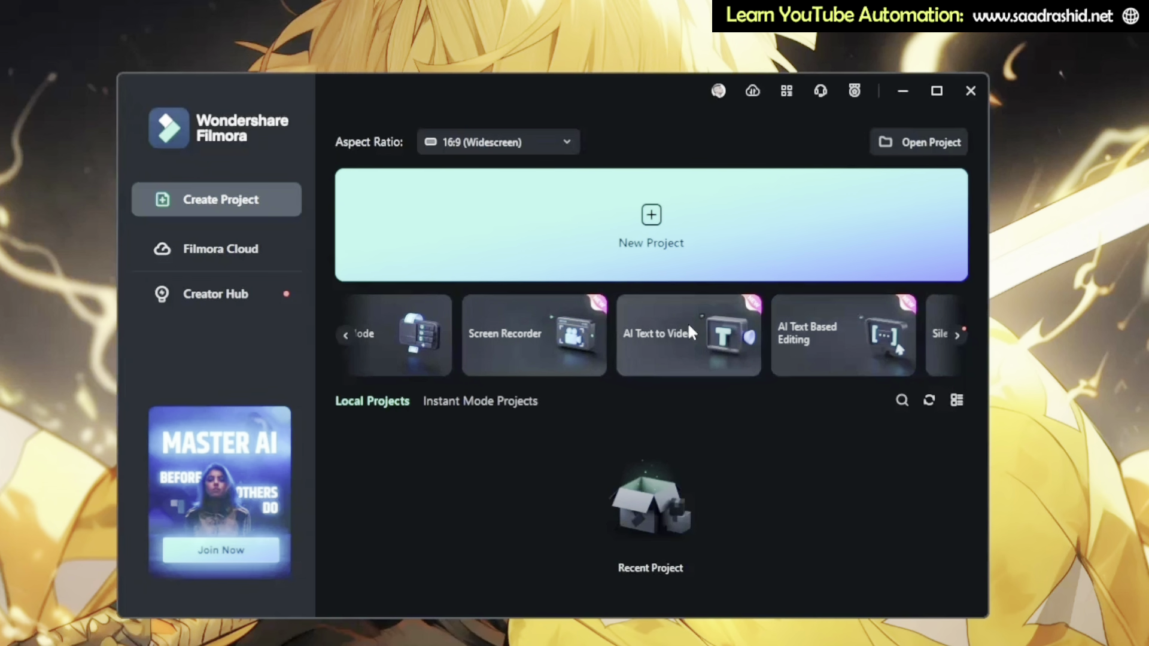
pyautogui.scroll(1, 678, 321)
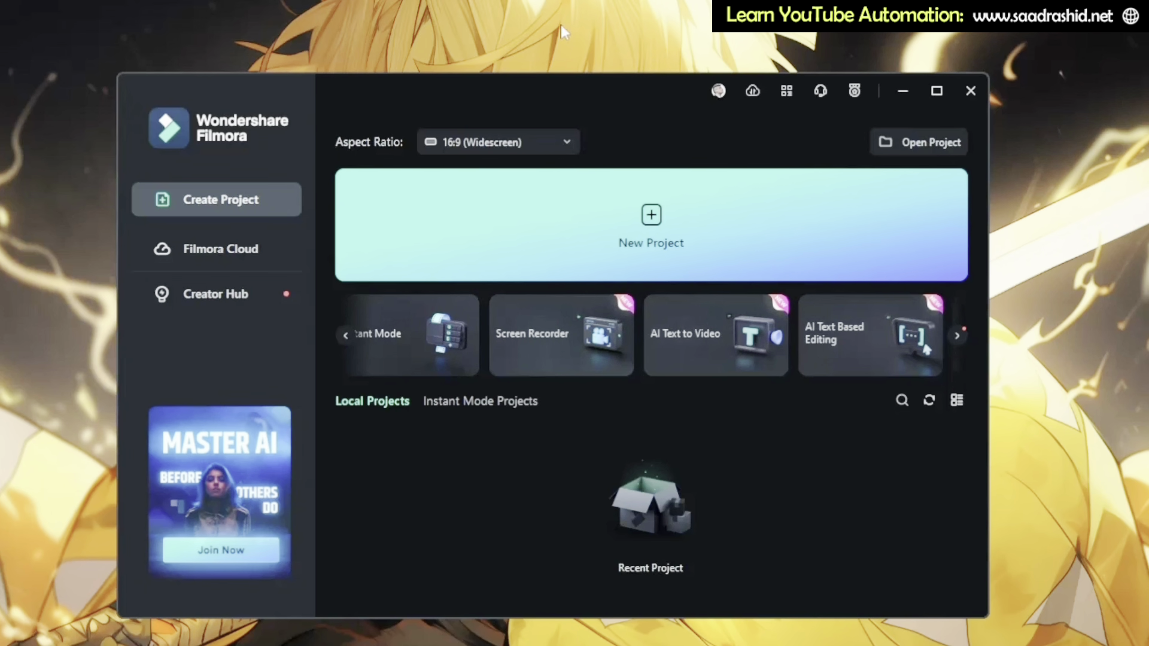
# Create a new project with the 16:9 (Widescreen) aspect ratio.
pyautogui.click(520, 144)
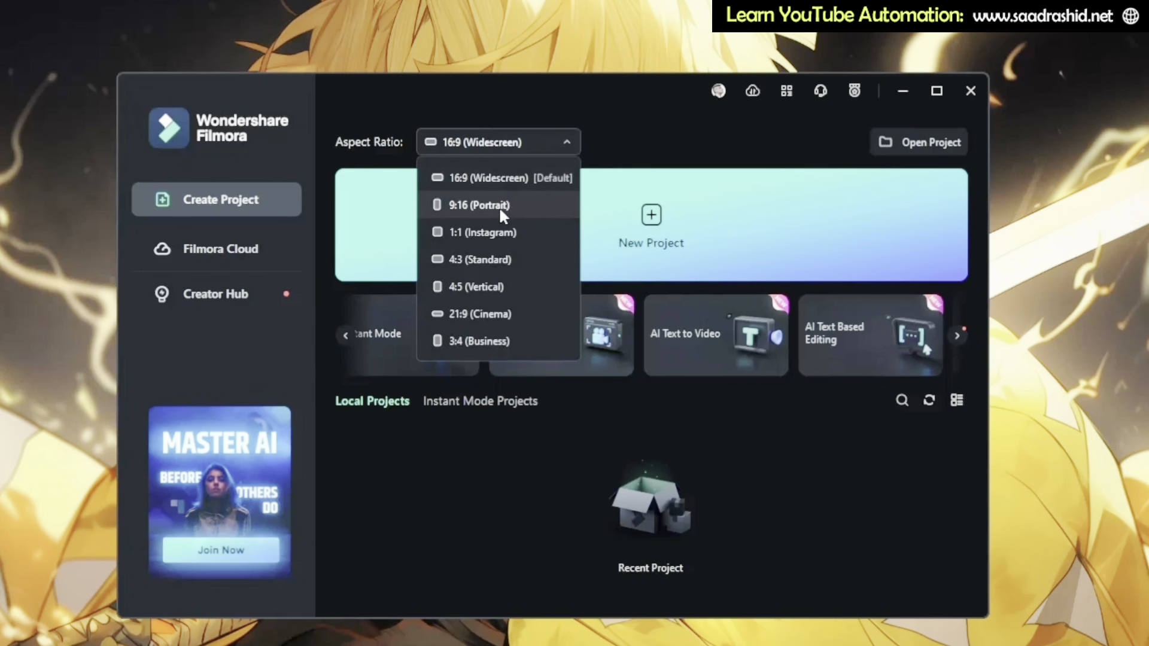
pyautogui.click(546, 149)
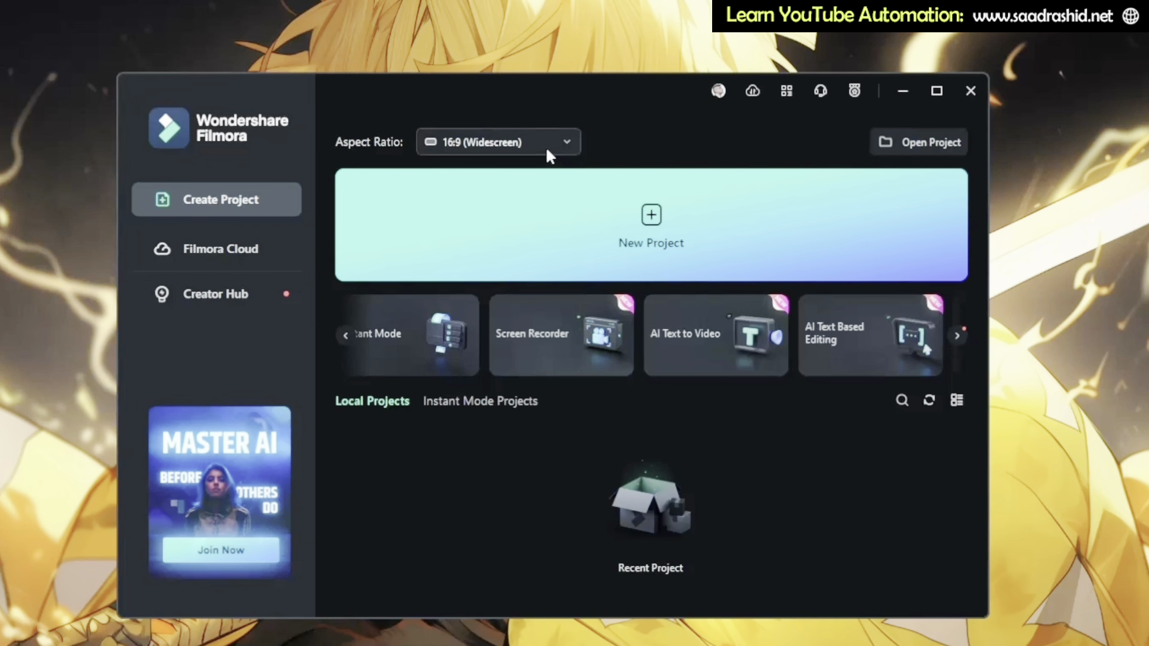
pyautogui.click(540, 211)
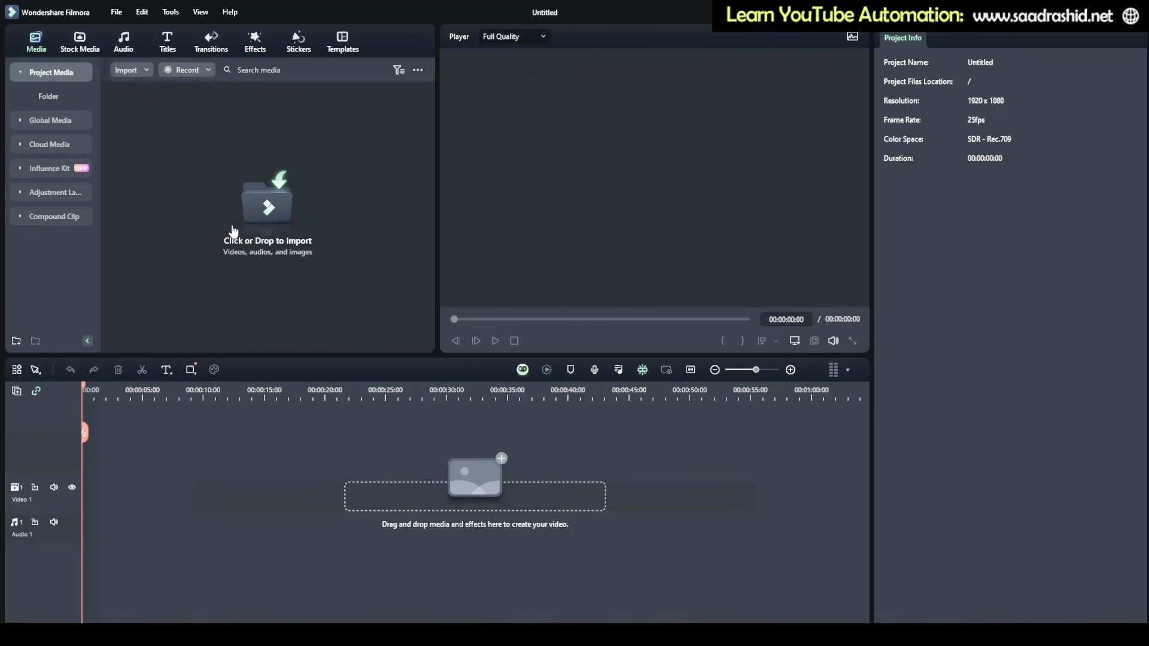
pyautogui.click(60, 119)
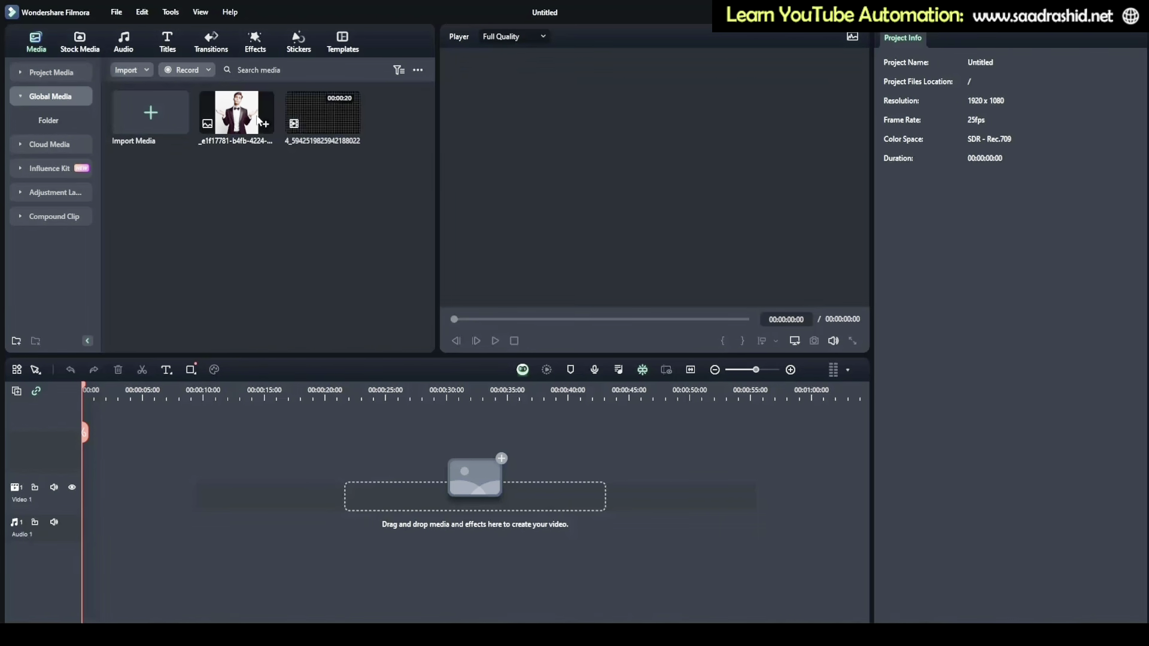
pyautogui.click(58, 75)
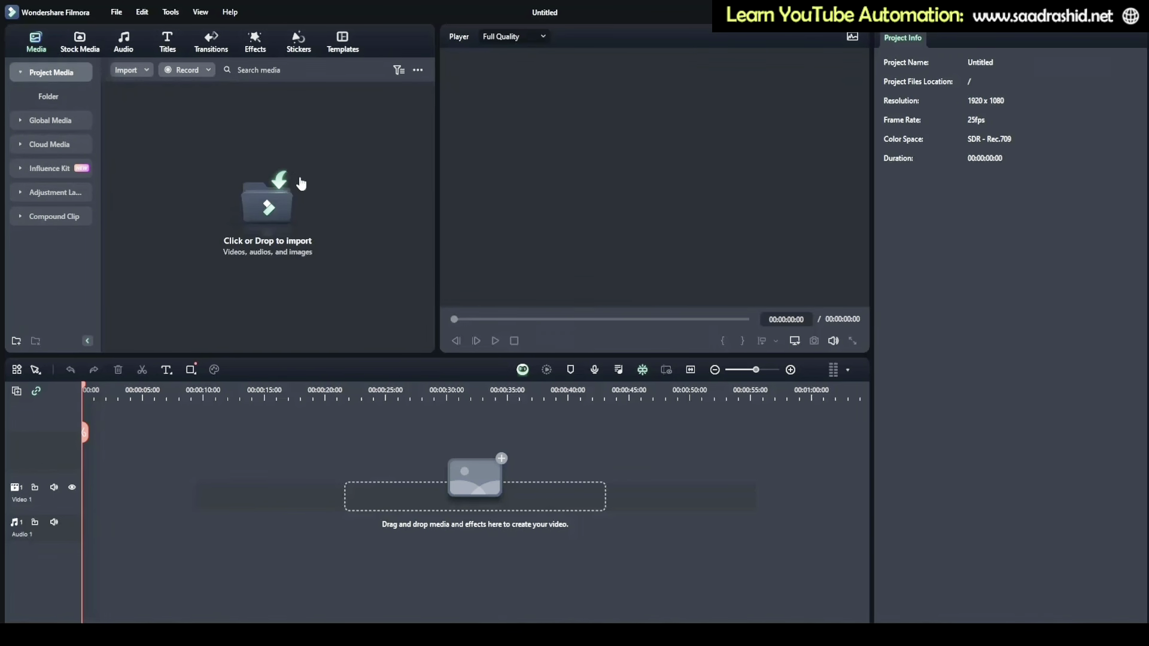
pyautogui.click(250, 208)
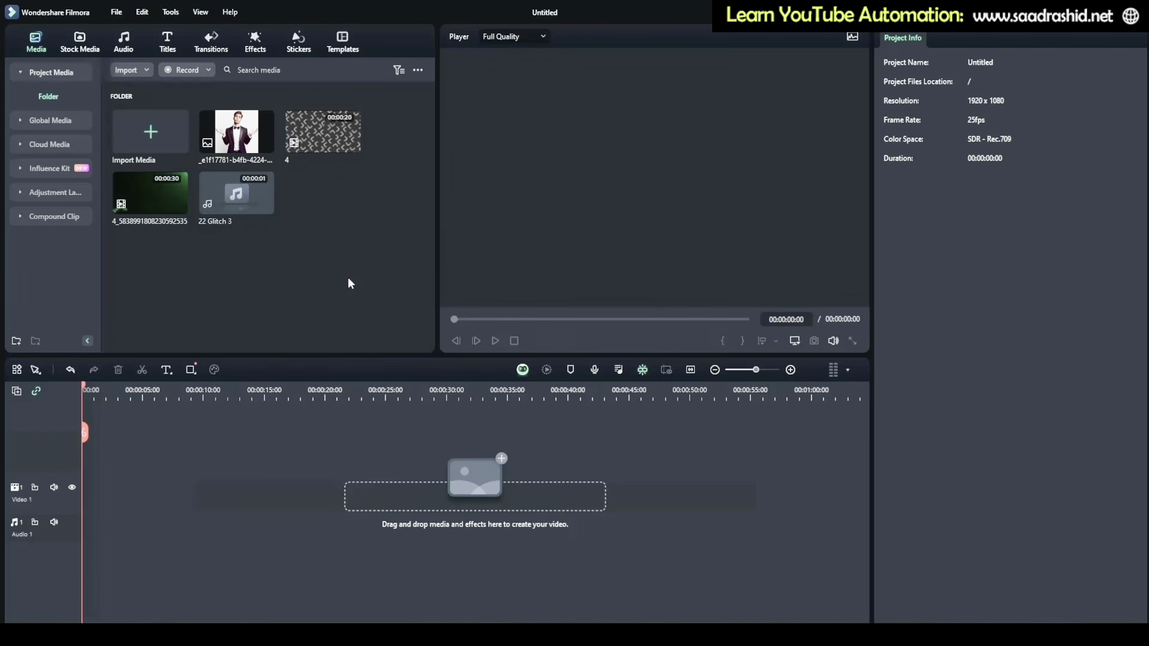
# Place the green graph clip at the start of Video 1, matching the project settings to its 1280 x 720 29.97fps format.
pyautogui.moveTo(164, 206); pyautogui.dragTo(84, 455)
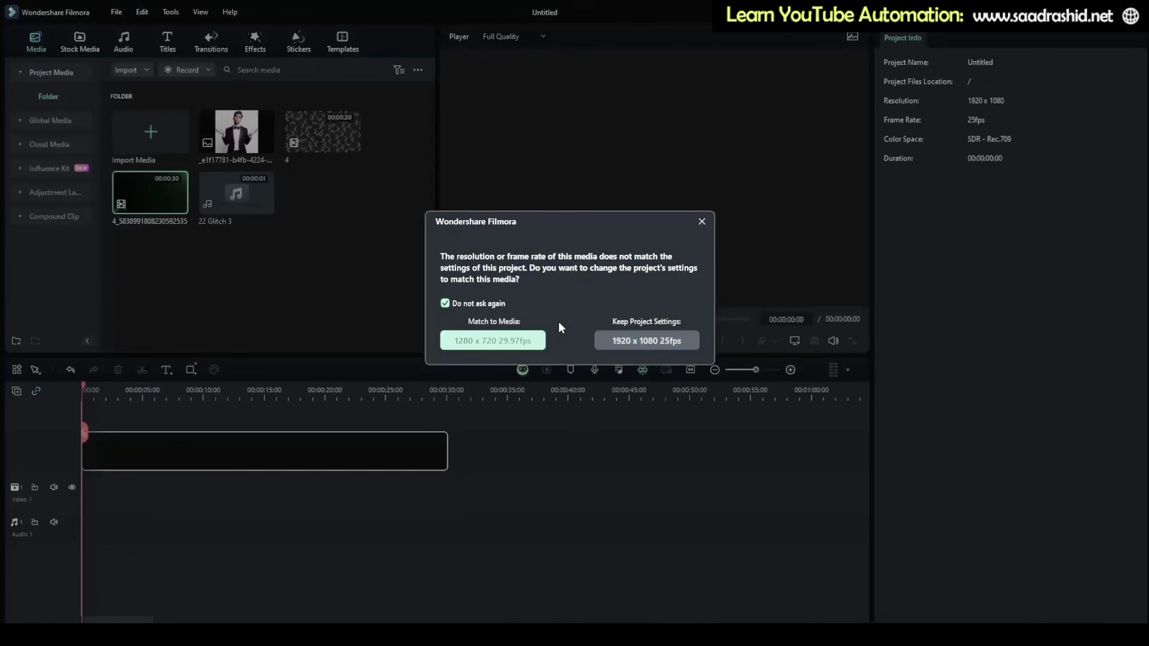
pyautogui.click(516, 347)
pyautogui.click(290, 458)
pyautogui.moveTo(290, 458); pyautogui.dragTo(272, 518)
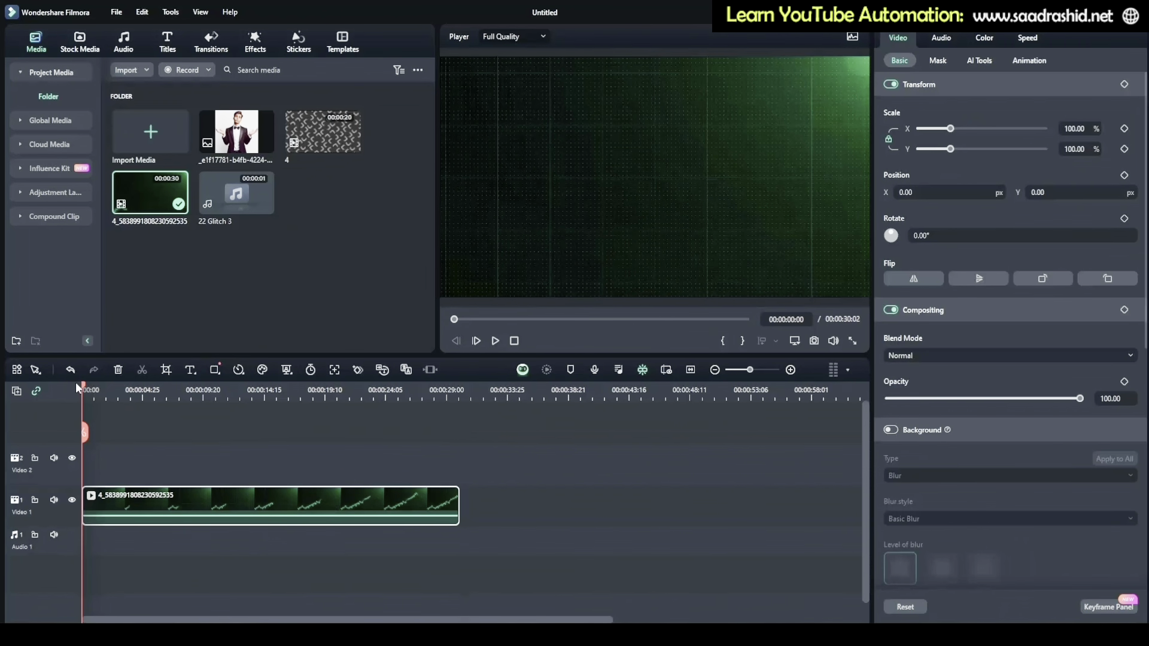
# Try trimming the green graph clip from its end and start edges on the timeline.
pyautogui.click(142, 392)
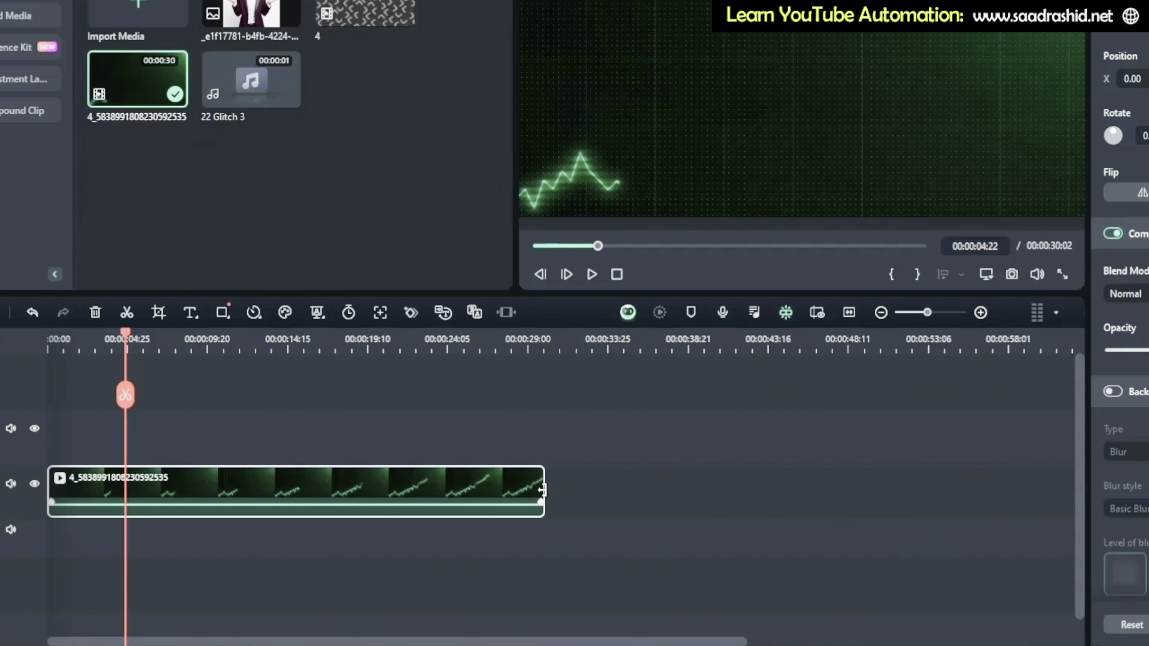
pyautogui.moveTo(542, 489)
pyautogui.mouseDown()
pyautogui.moveTo(448, 490)
pyautogui.moveTo(545, 490)
pyautogui.mouseUp()
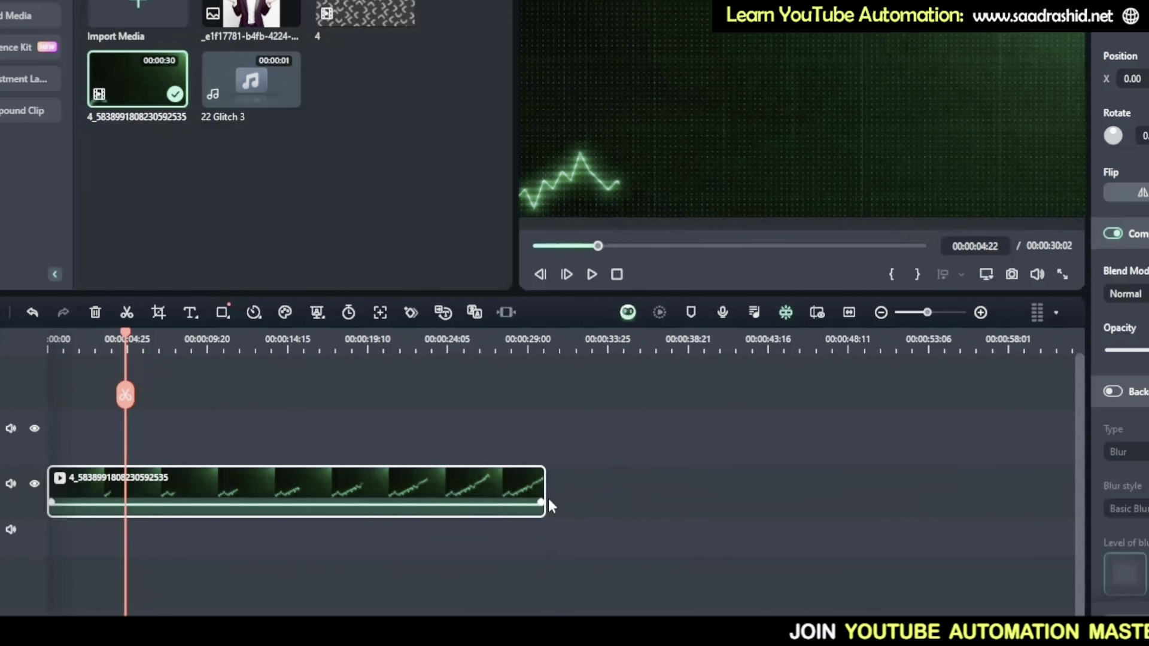
pyautogui.moveTo(49, 479)
pyautogui.mouseDown()
pyautogui.moveTo(85, 476)
pyautogui.moveTo(48, 479)
pyautogui.mouseUp()
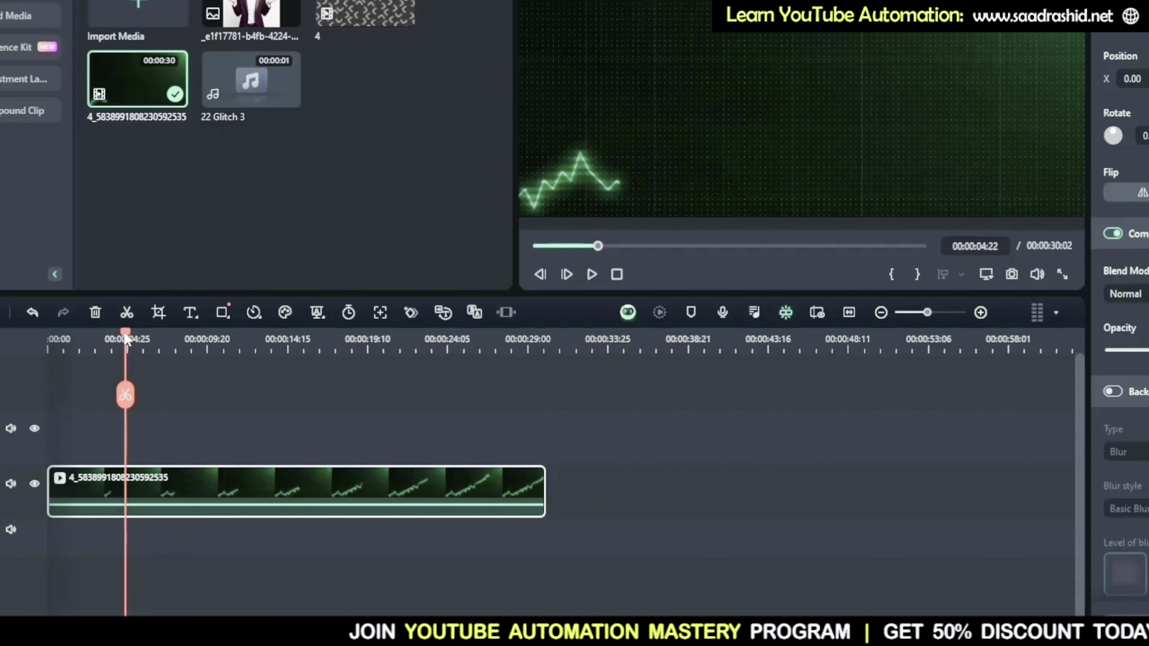
# Split the green graph clip at 00:00:11:19 and delete the part before the cut.
pyautogui.moveTo(133, 339); pyautogui.dragTo(241, 363)
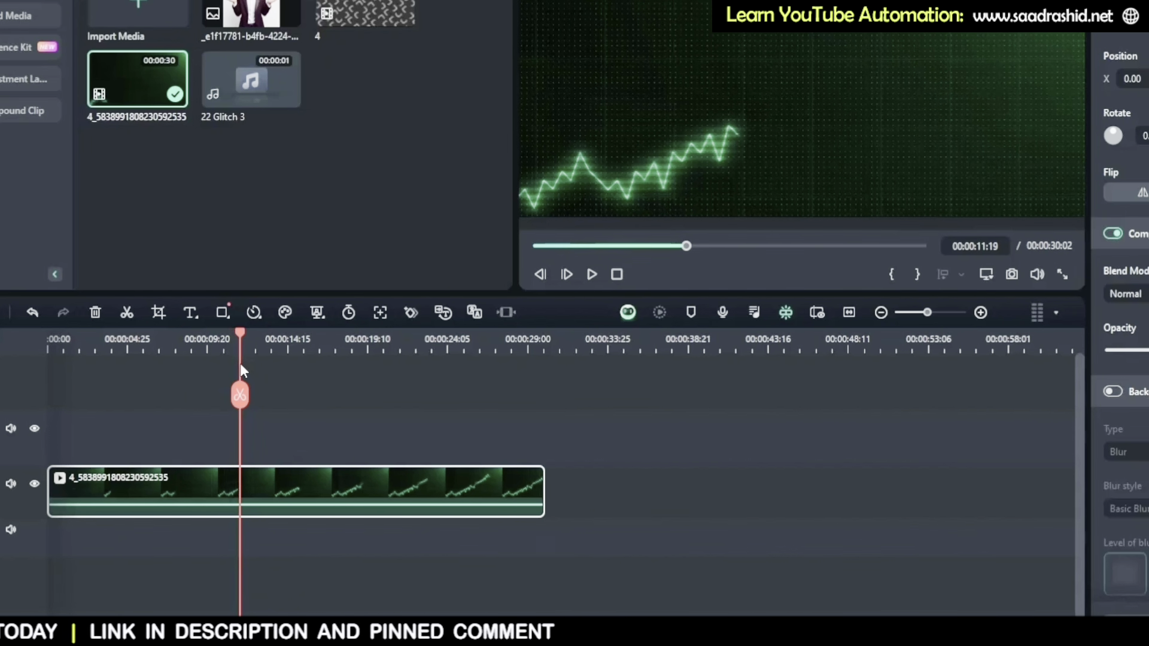
pyautogui.click(241, 396)
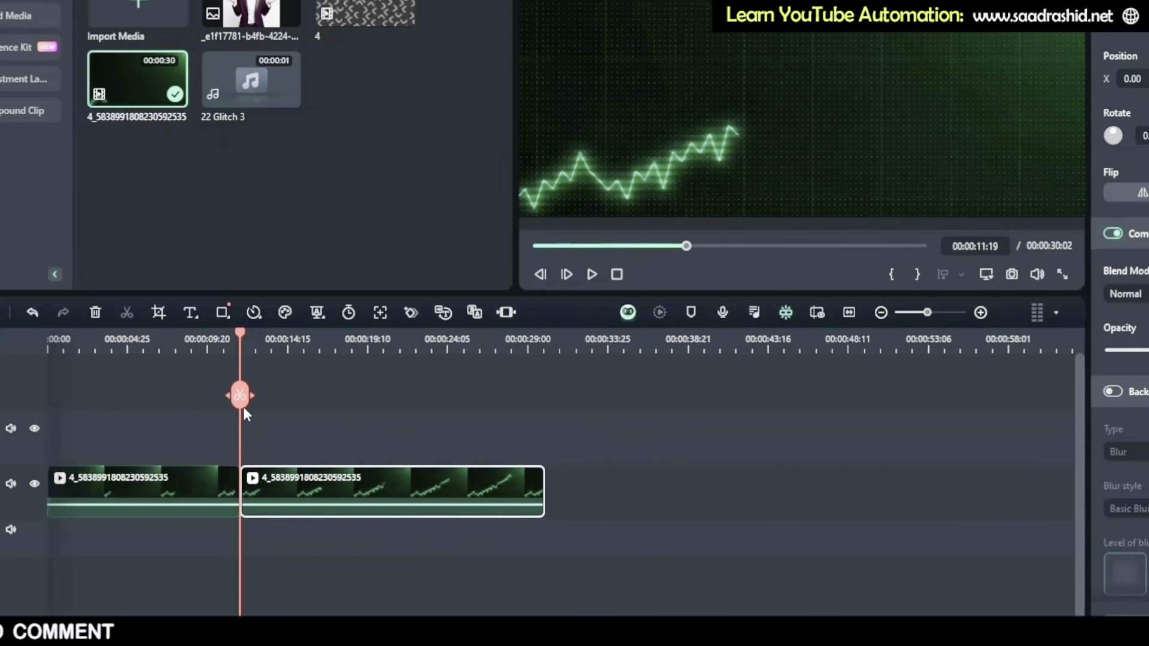
pyautogui.click(220, 498)
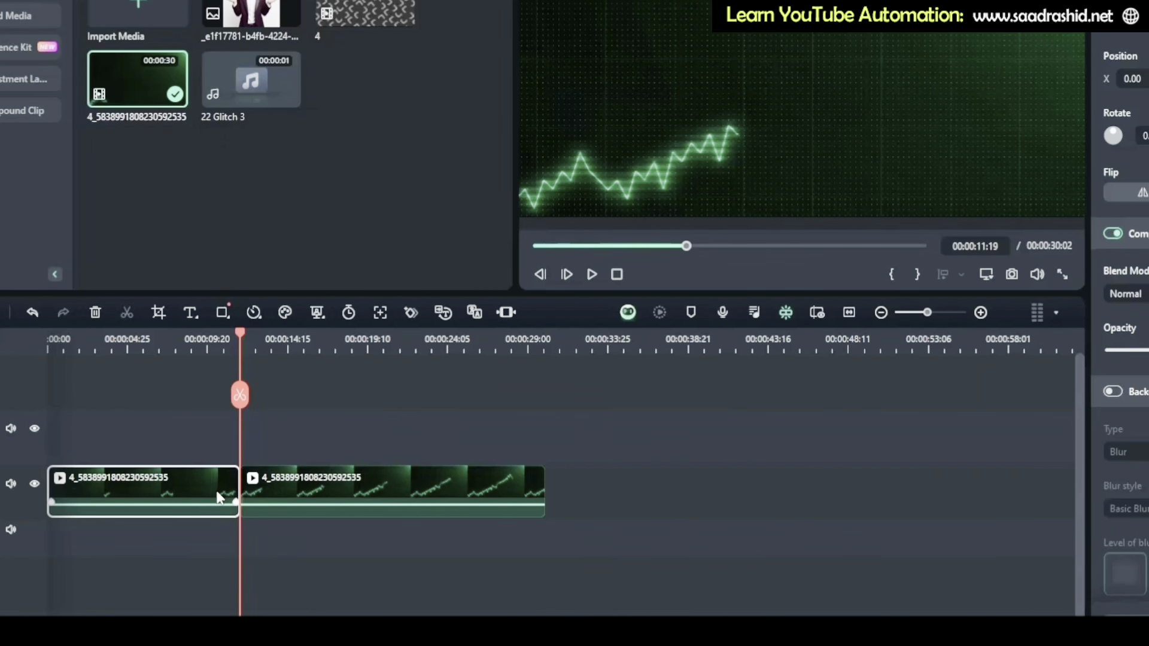
pyautogui.press('Delete')
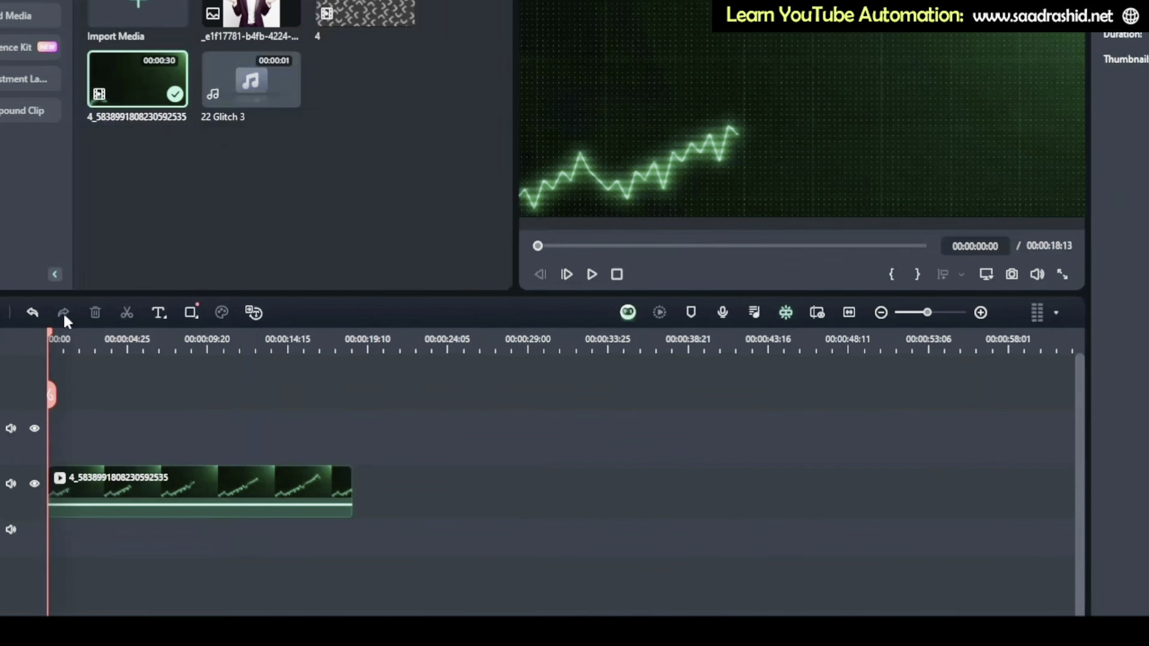
# Split the remaining graph clip at 00:00:02:03 and 00:00:07:10 and delete the segment between the cuts.
pyautogui.moveTo(46, 330); pyautogui.dragTo(82, 349)
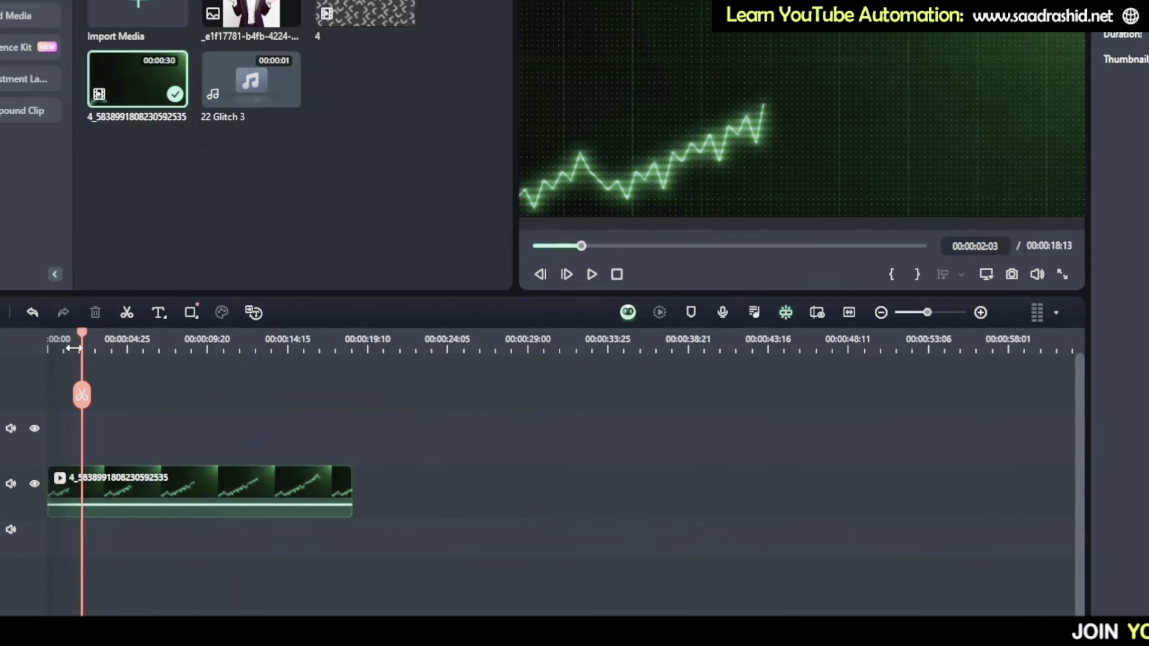
pyautogui.click(87, 395)
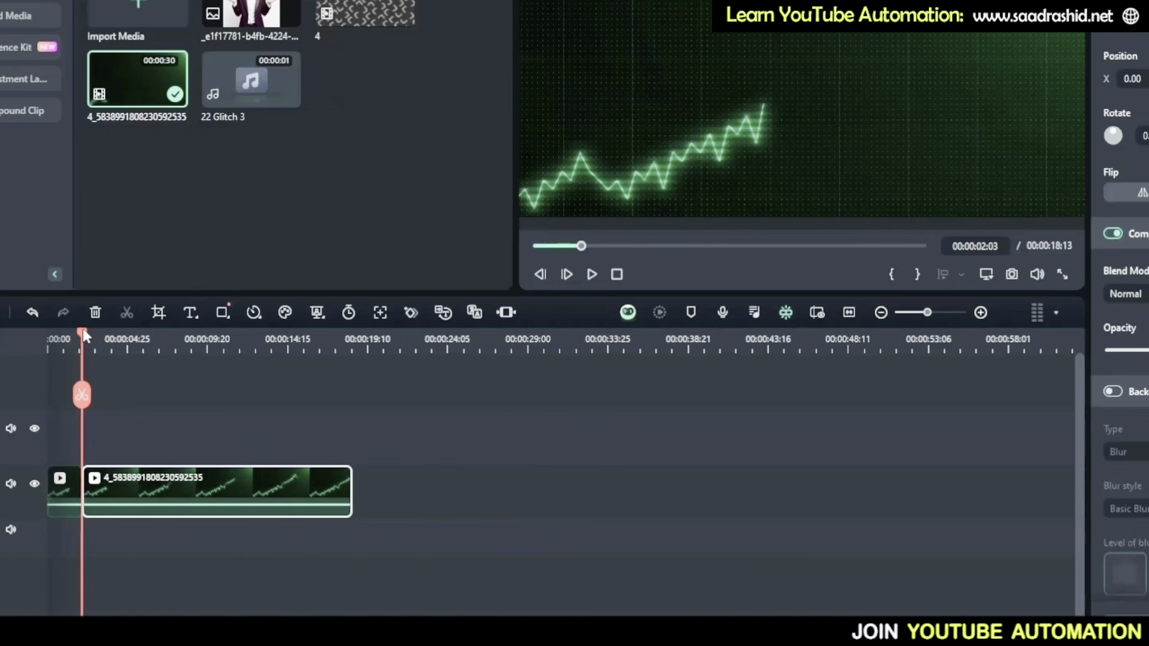
pyautogui.moveTo(82, 366); pyautogui.dragTo(170, 367)
pyautogui.click(168, 395)
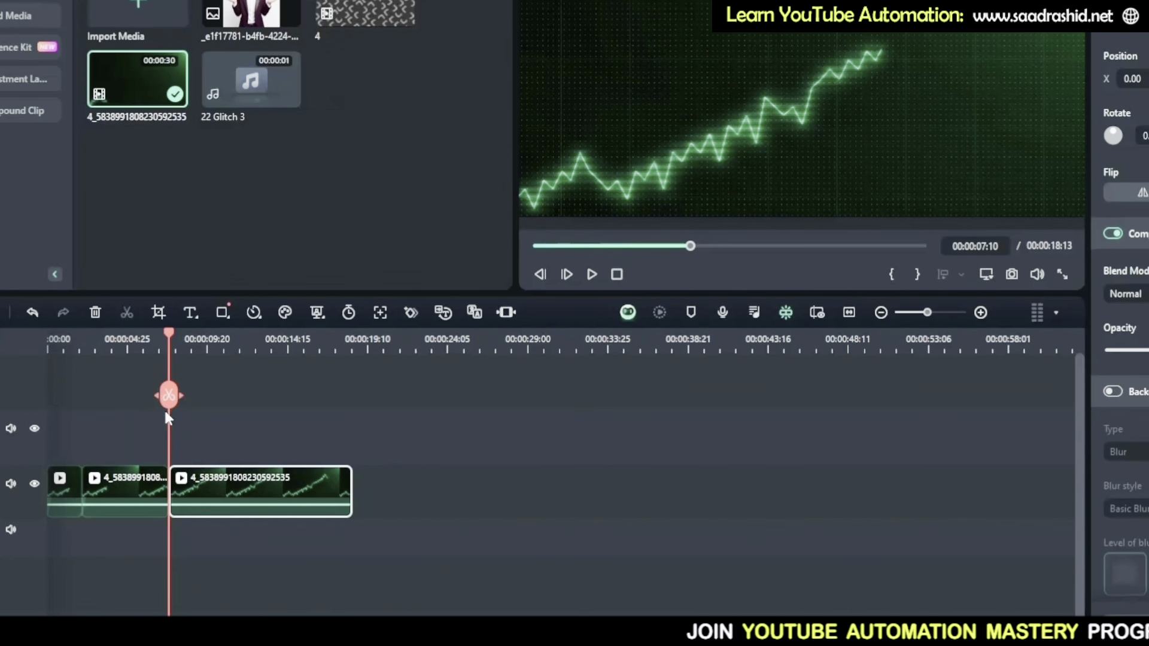
pyautogui.click(132, 503)
pyautogui.press('Delete')
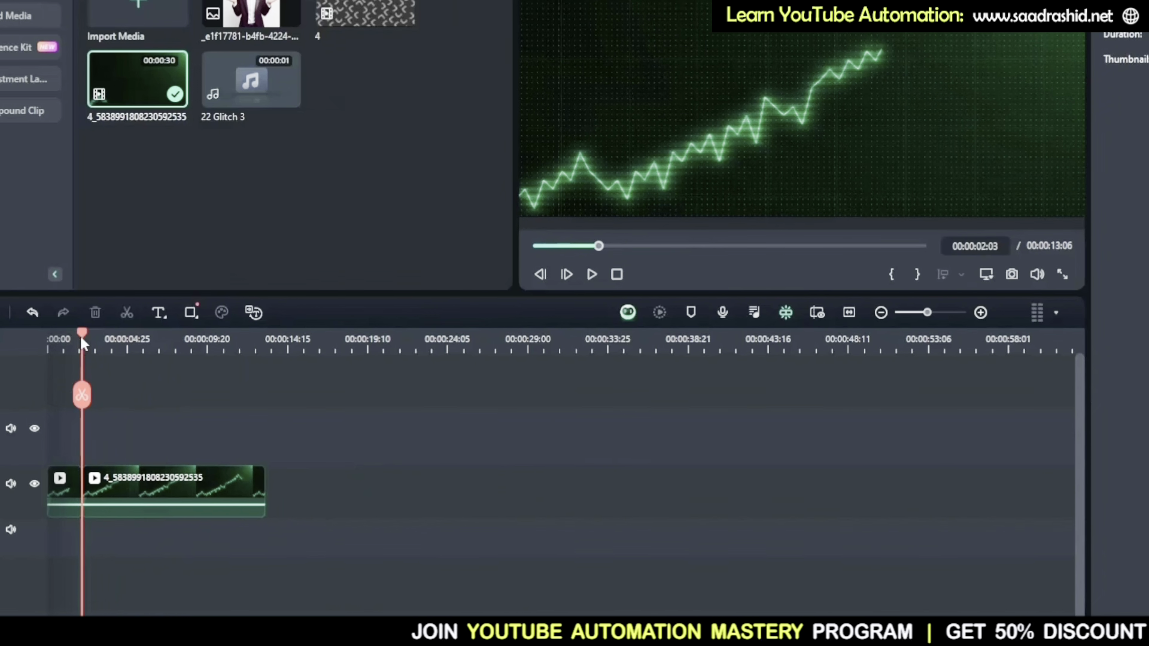
pyautogui.moveTo(81, 337); pyautogui.dragTo(113, 343)
# Add the Default Title from the trending titles to Video 2 at the start of the timeline.
pyautogui.press('Home')
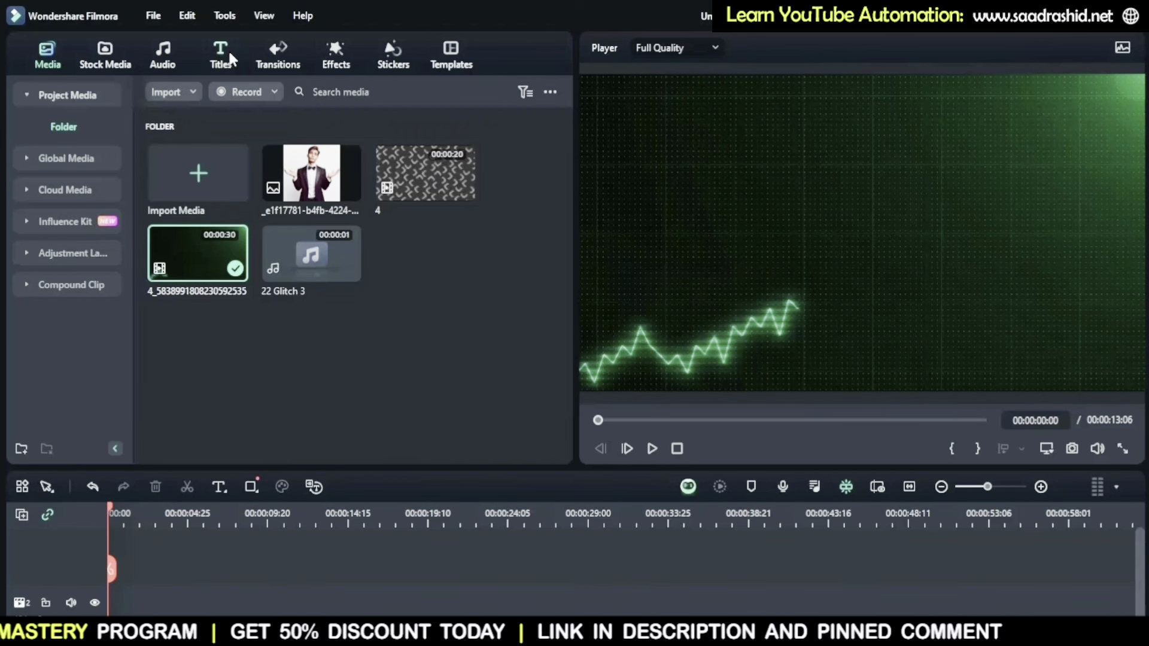
pyautogui.click(221, 57)
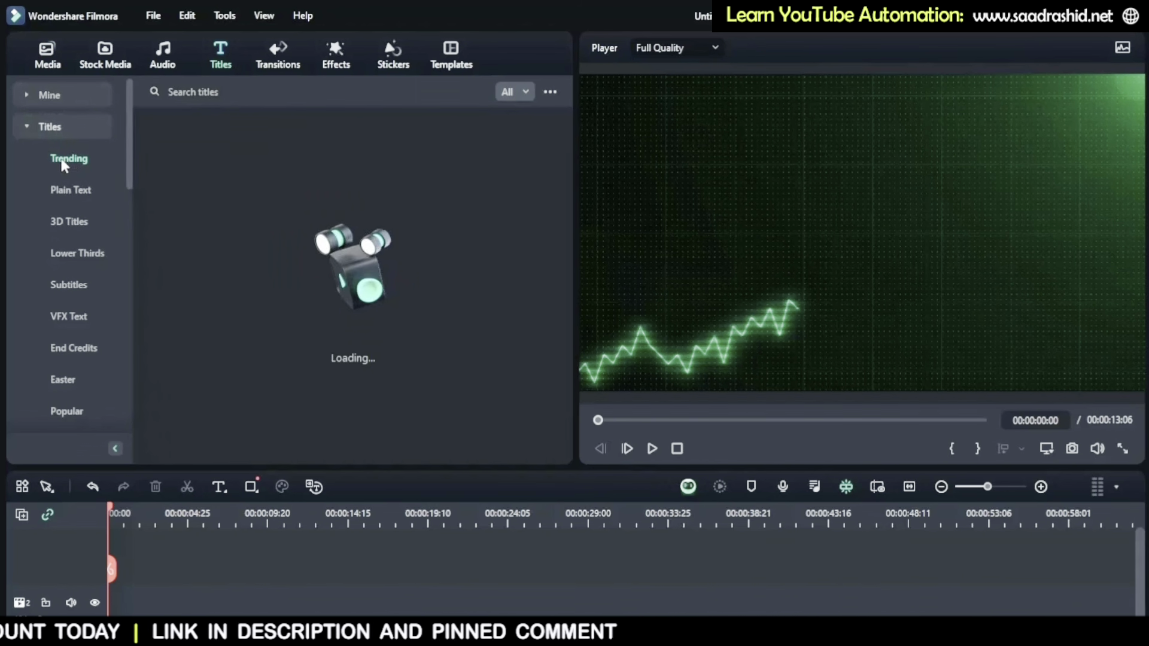
pyautogui.scroll(-5, 301, 285)
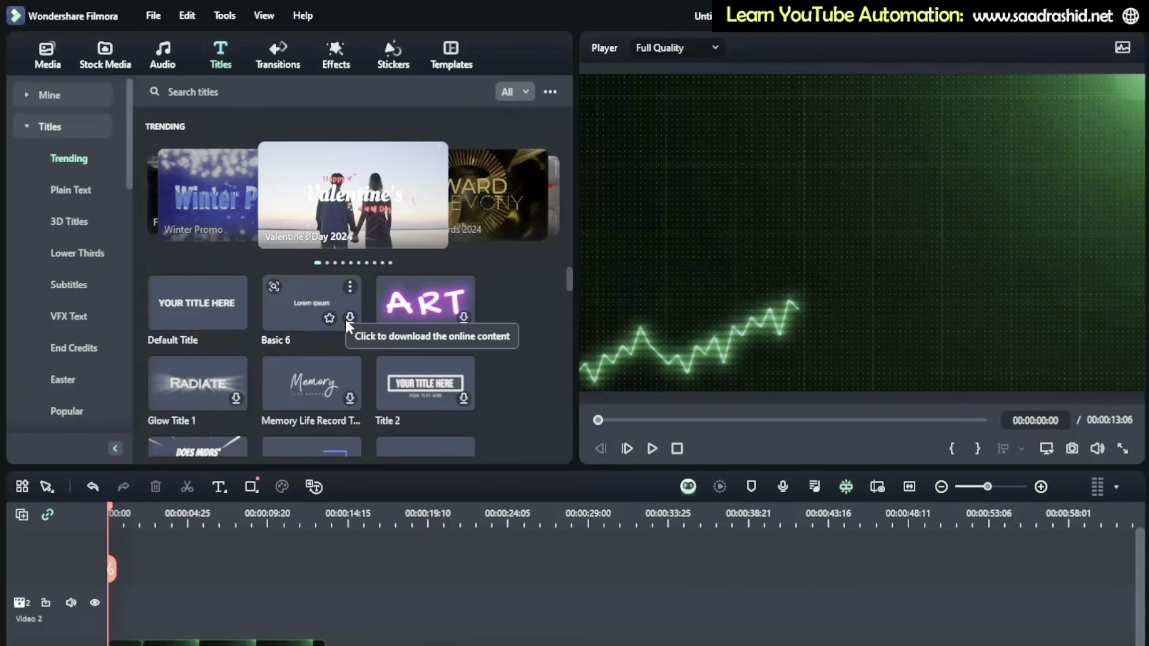
pyautogui.scroll(-5, 287, 324)
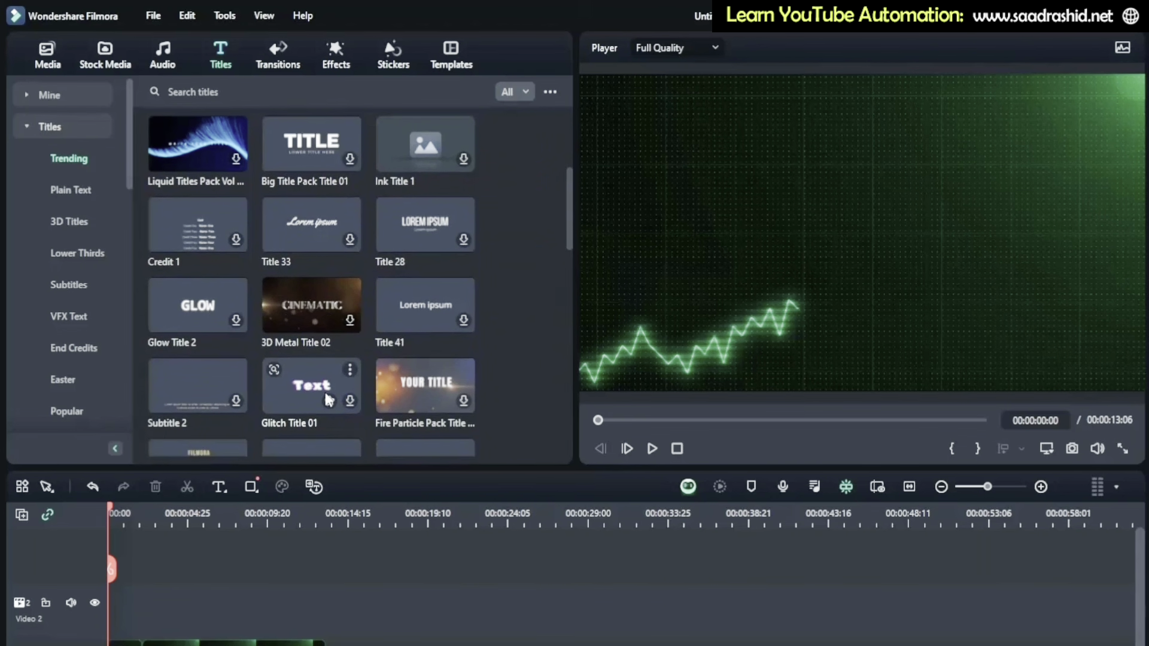
pyautogui.scroll(5, 329, 400)
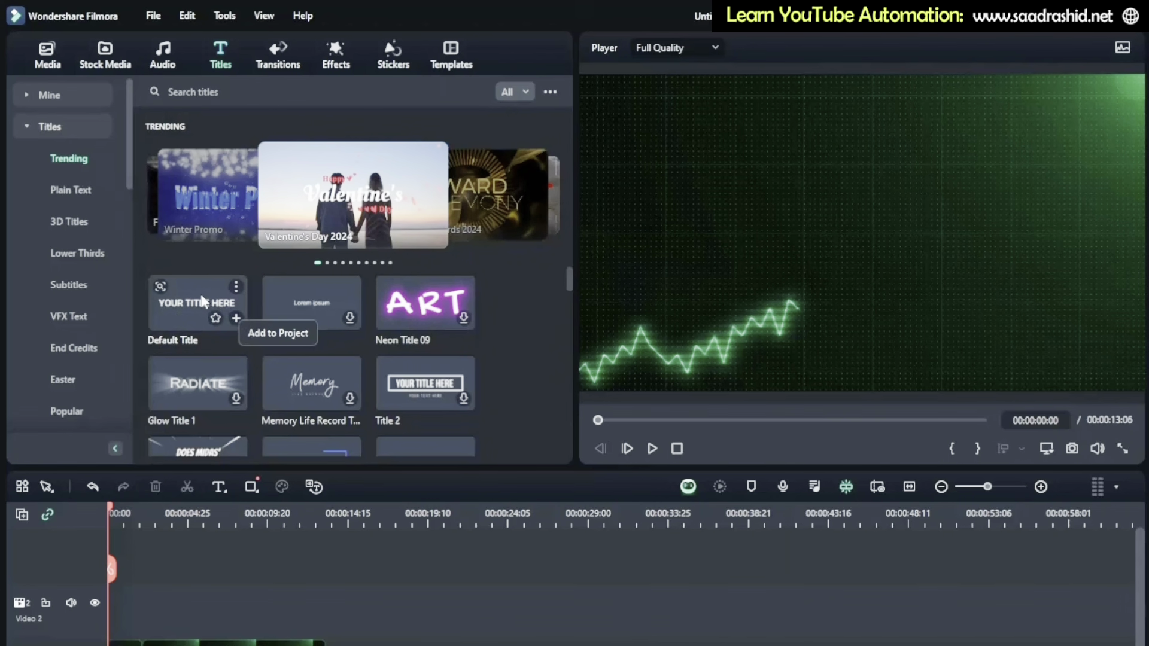
pyautogui.moveTo(238, 322); pyautogui.dragTo(242, 359)
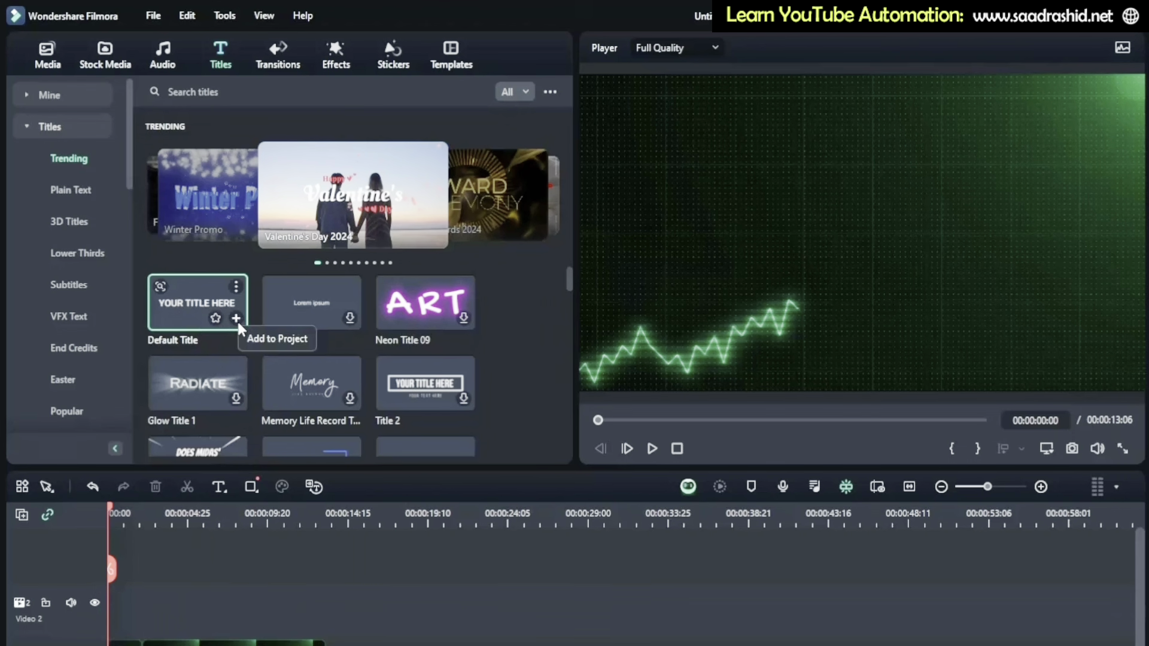
pyautogui.click(236, 319)
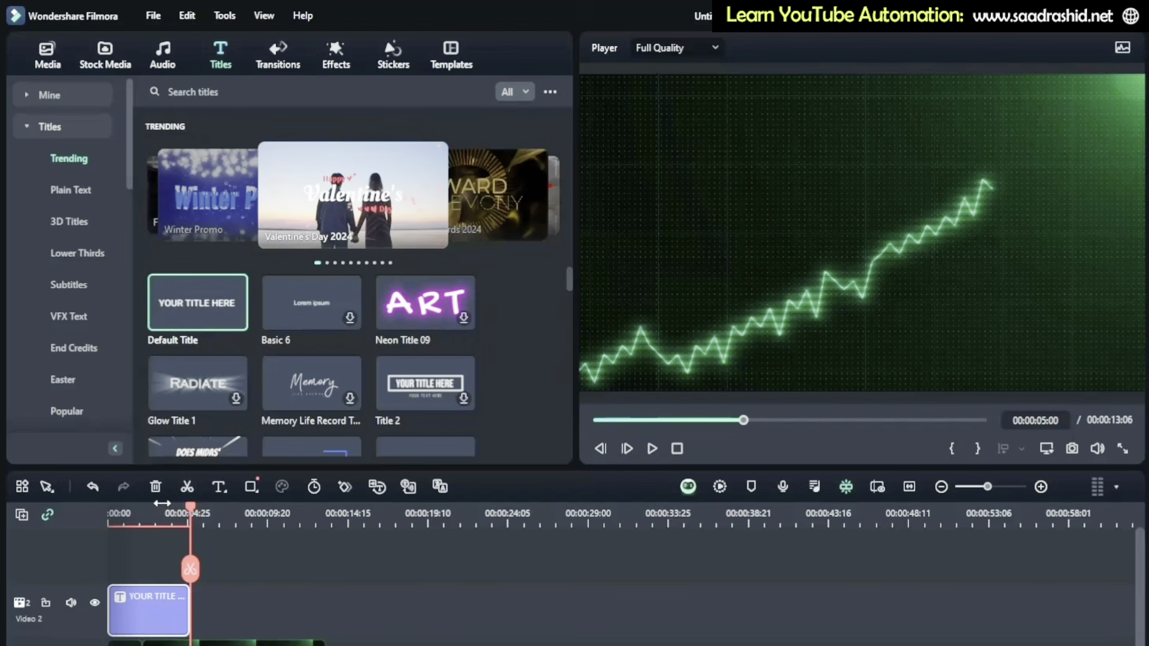
# Change the title's text to "FIlmora 13" with the playhead at 00:00:02:29.
pyautogui.click(156, 516)
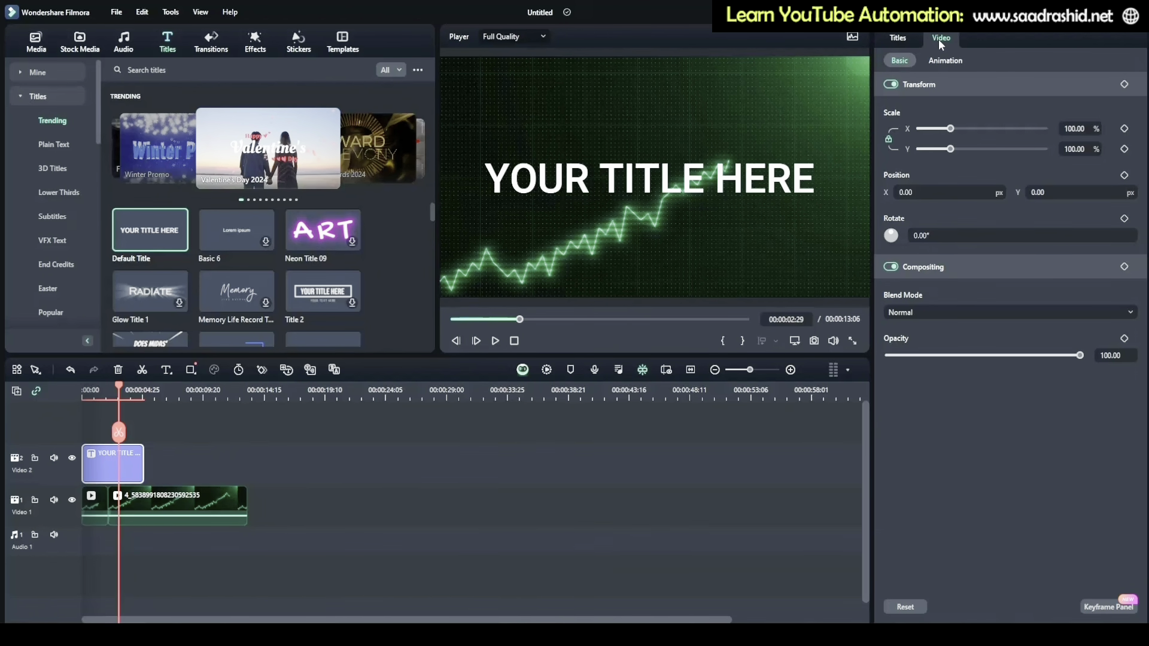
pyautogui.click(909, 37)
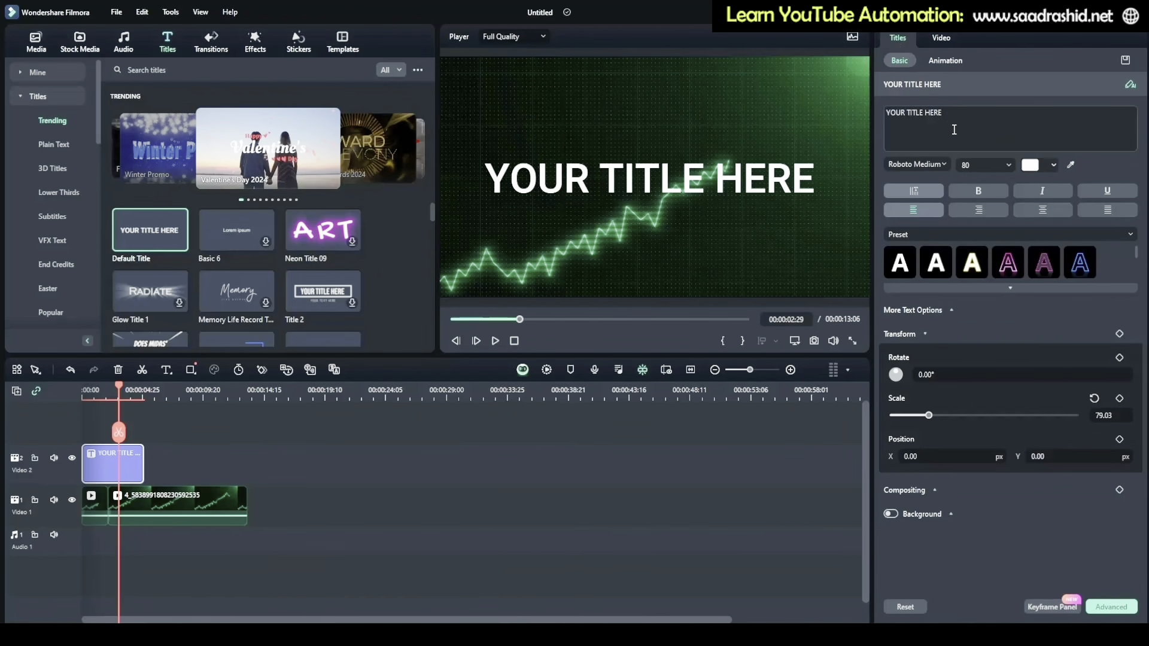
pyautogui.click(930, 130)
pyautogui.hotkey('ctrl', 'a')
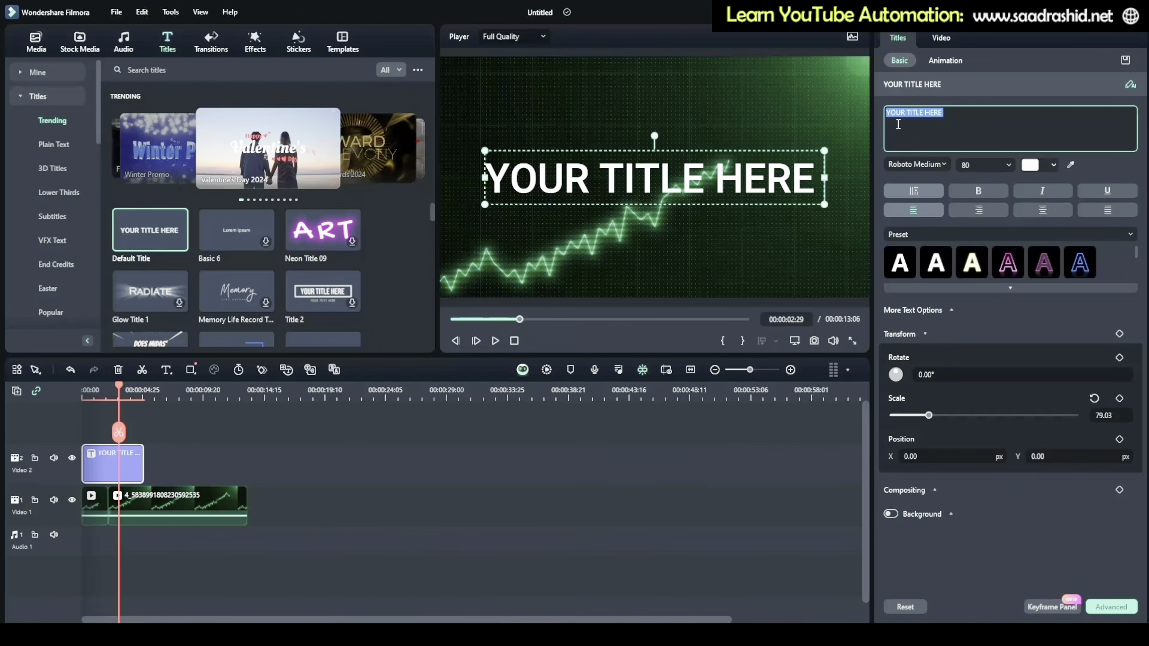
pyautogui.write('FIlmora 13')
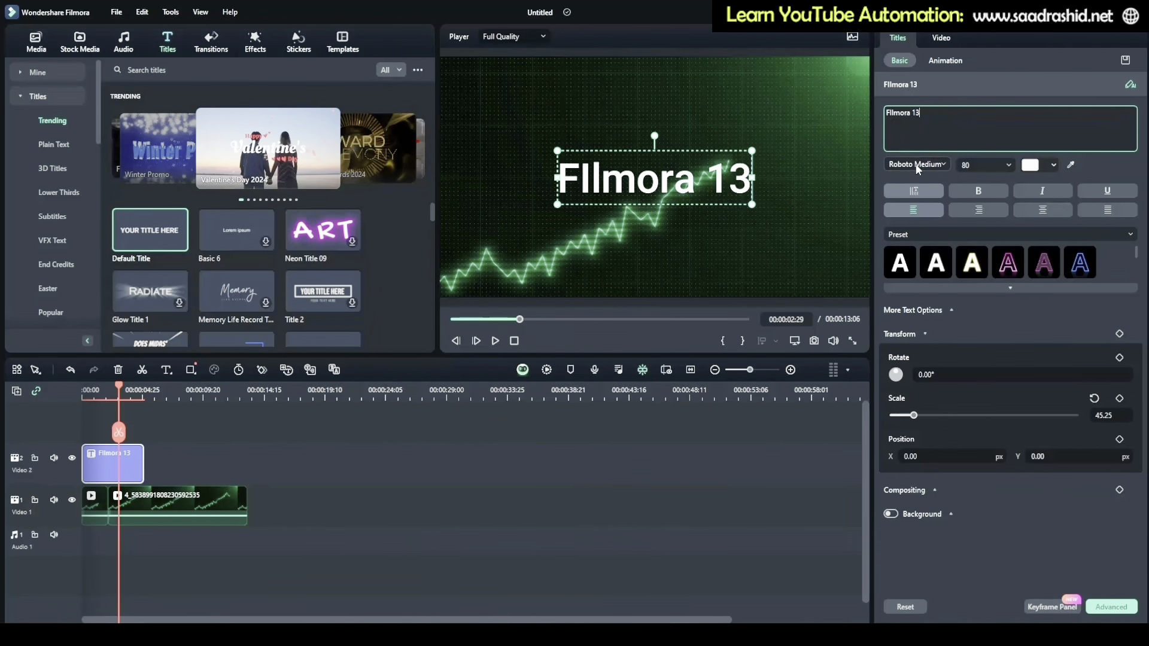
# Set the title's font to Montserrat Black and enlarge the title to size 90.
pyautogui.click(1003, 168)
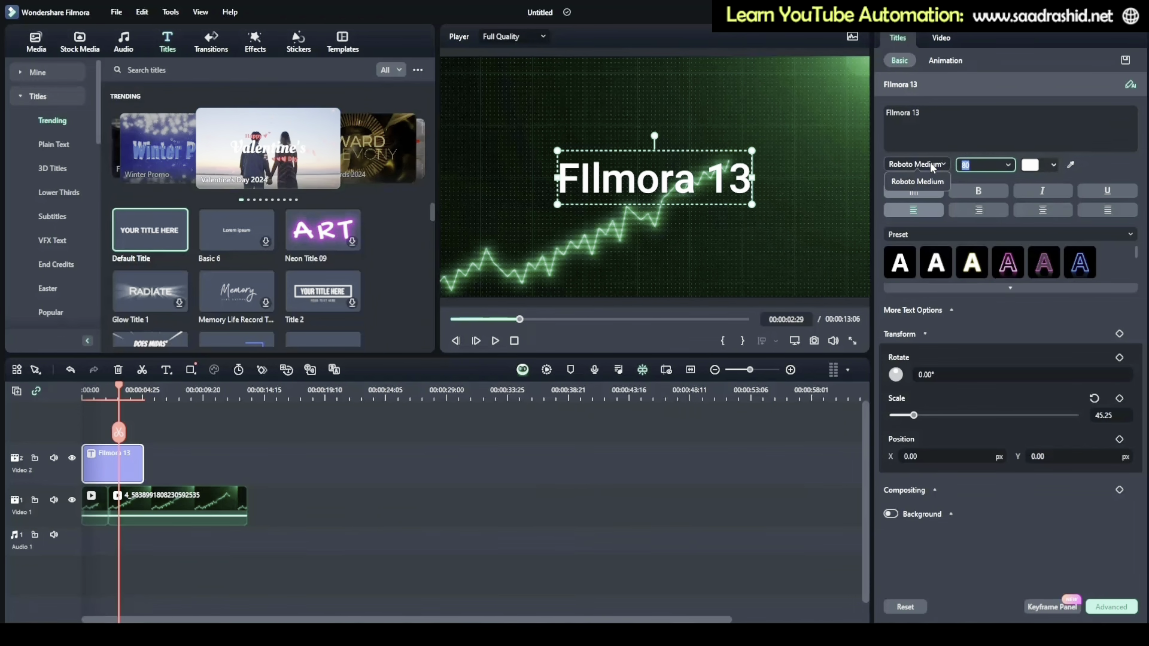
pyautogui.click(931, 166)
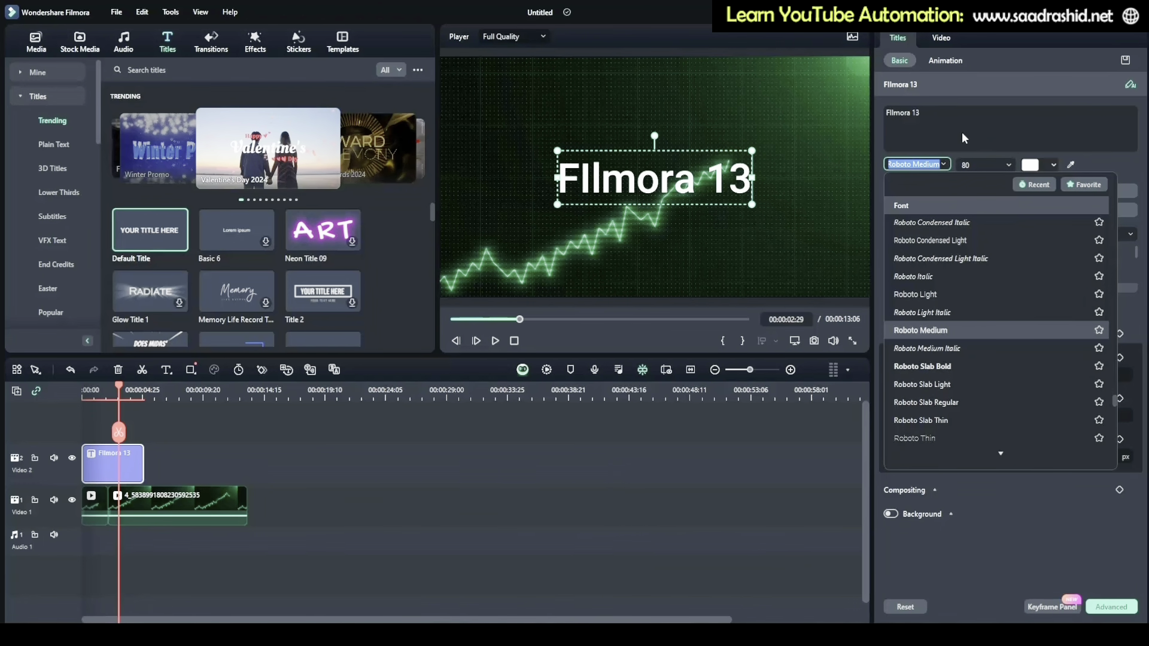
pyautogui.write('mo')
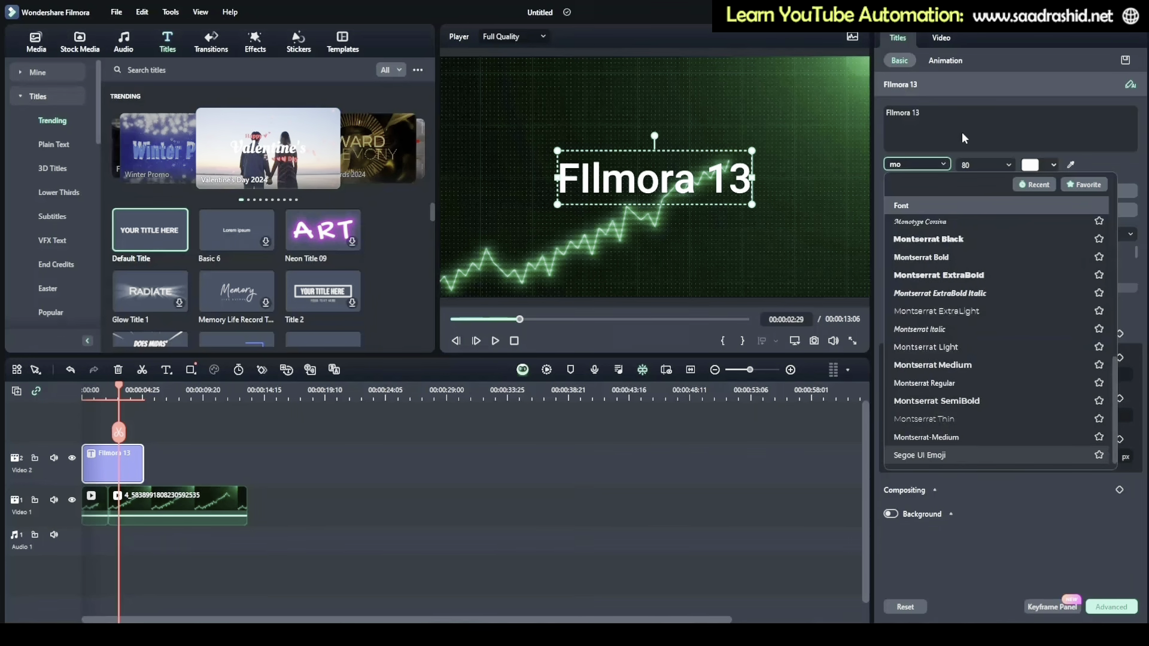
pyautogui.write('ntser')
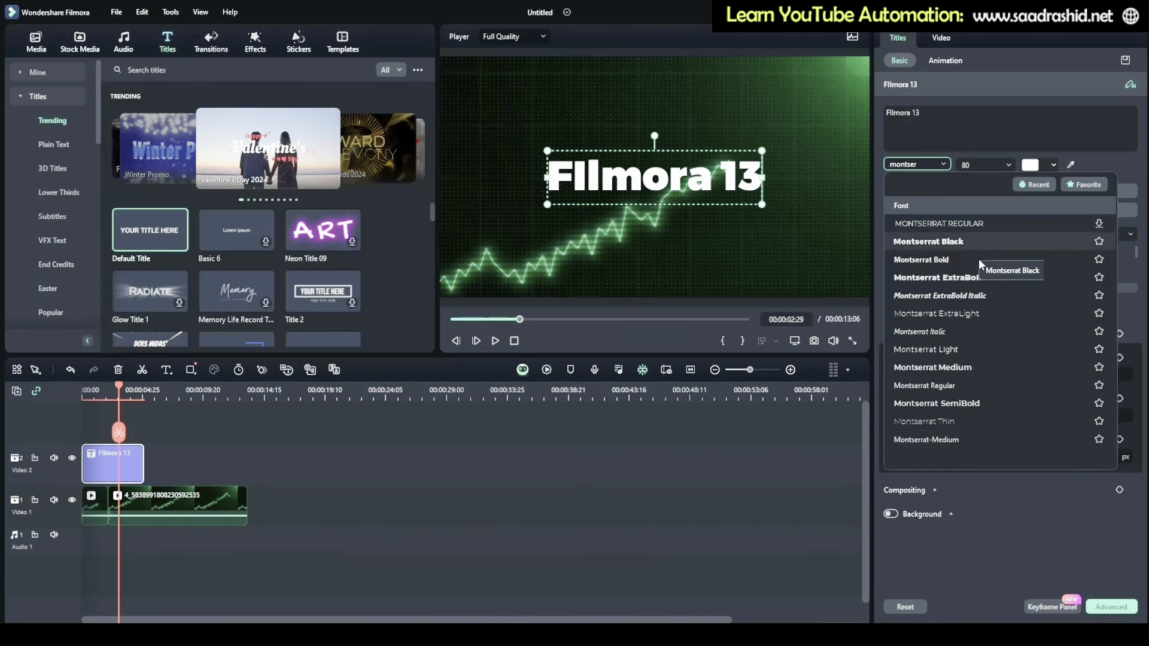
pyautogui.click(954, 240)
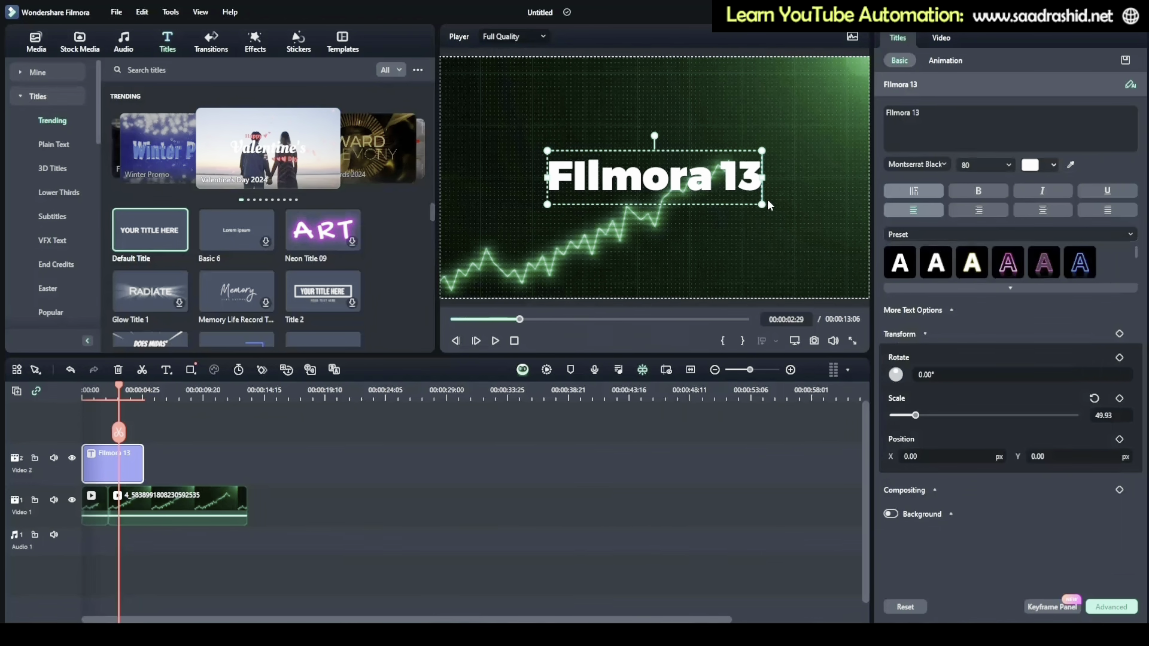
pyautogui.moveTo(765, 206); pyautogui.dragTo(791, 213)
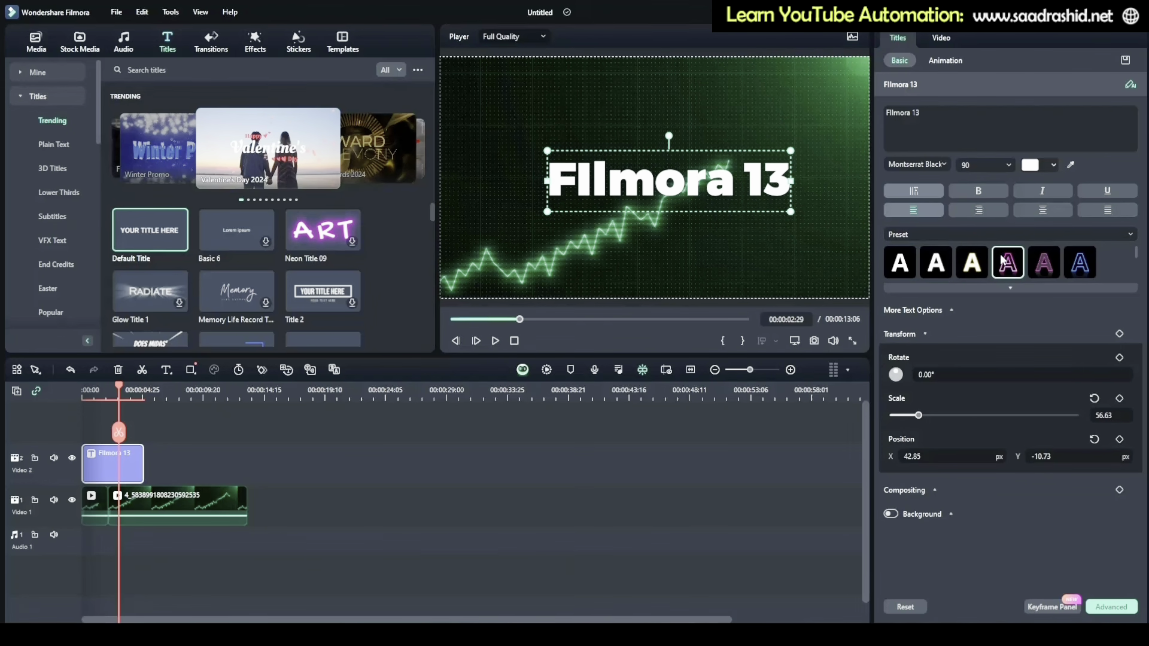
# Look through the WordArt styles available for the title and return to the preset styles.
pyautogui.click(978, 235)
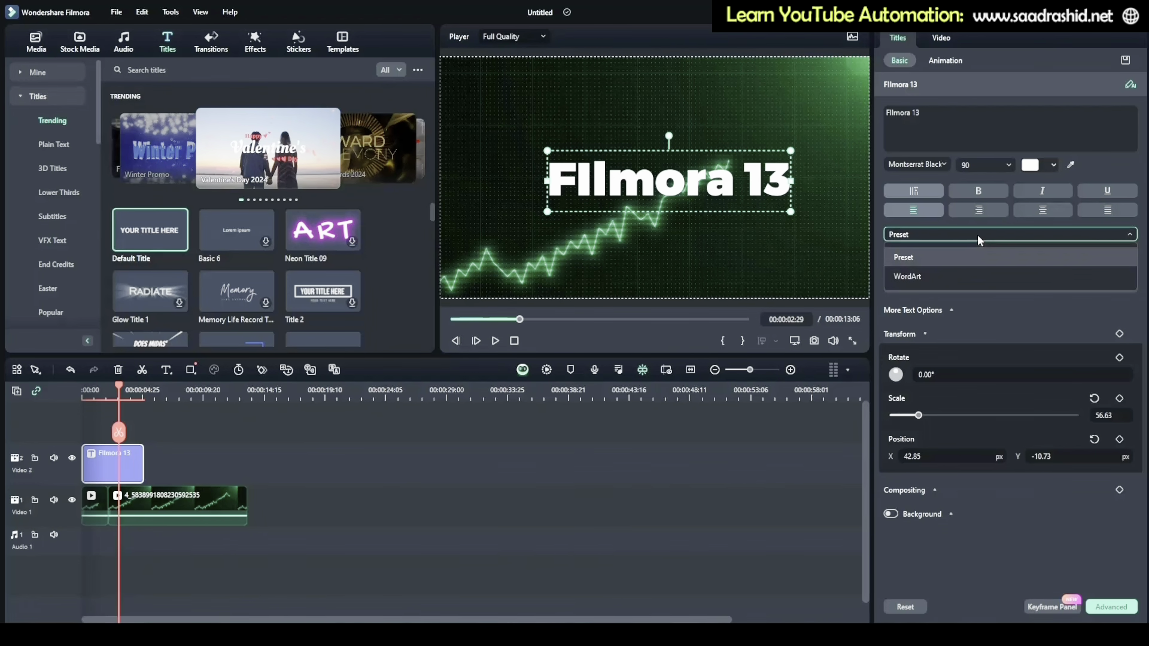
pyautogui.click(971, 275)
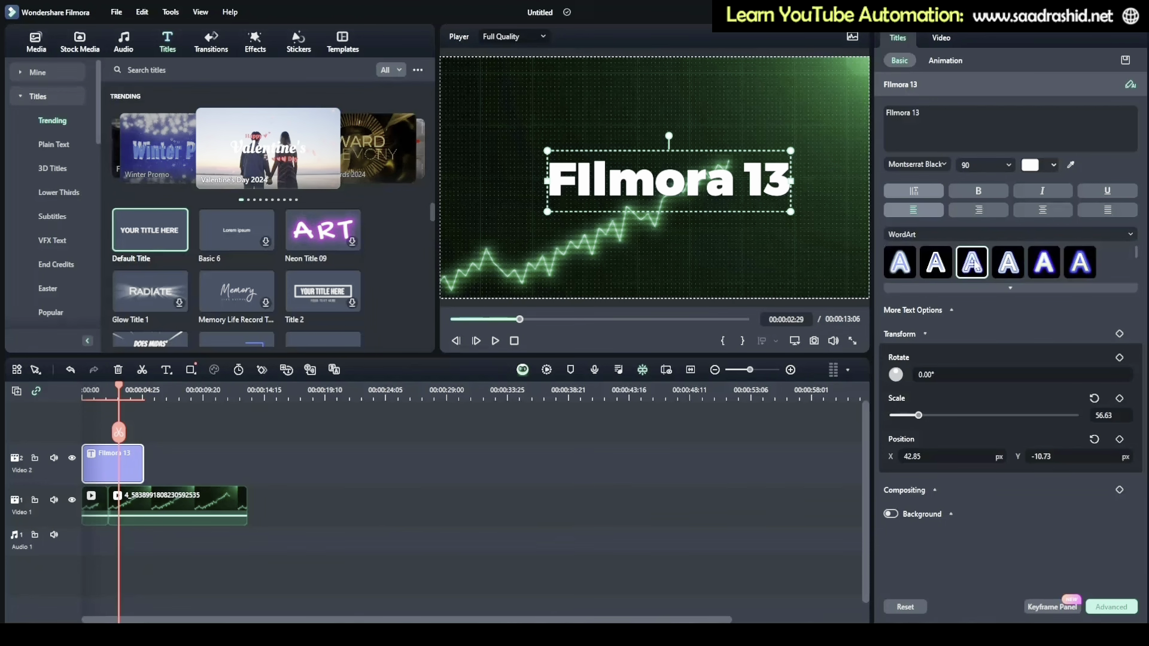
pyautogui.click(1013, 288)
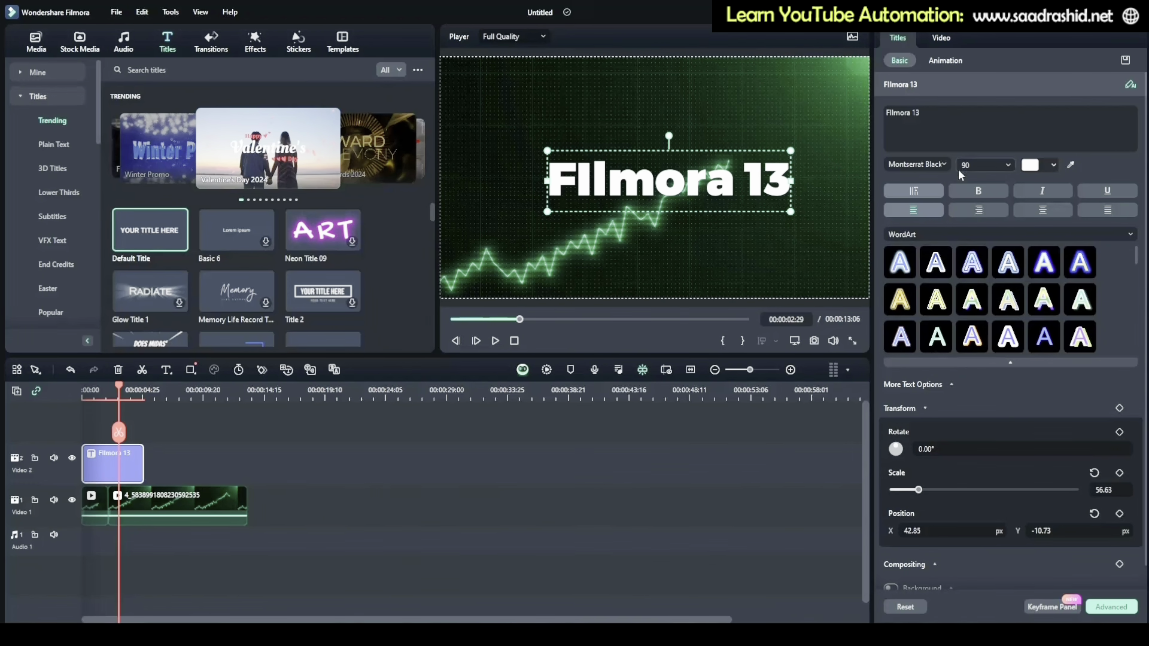
pyautogui.click(944, 237)
pyautogui.click(939, 256)
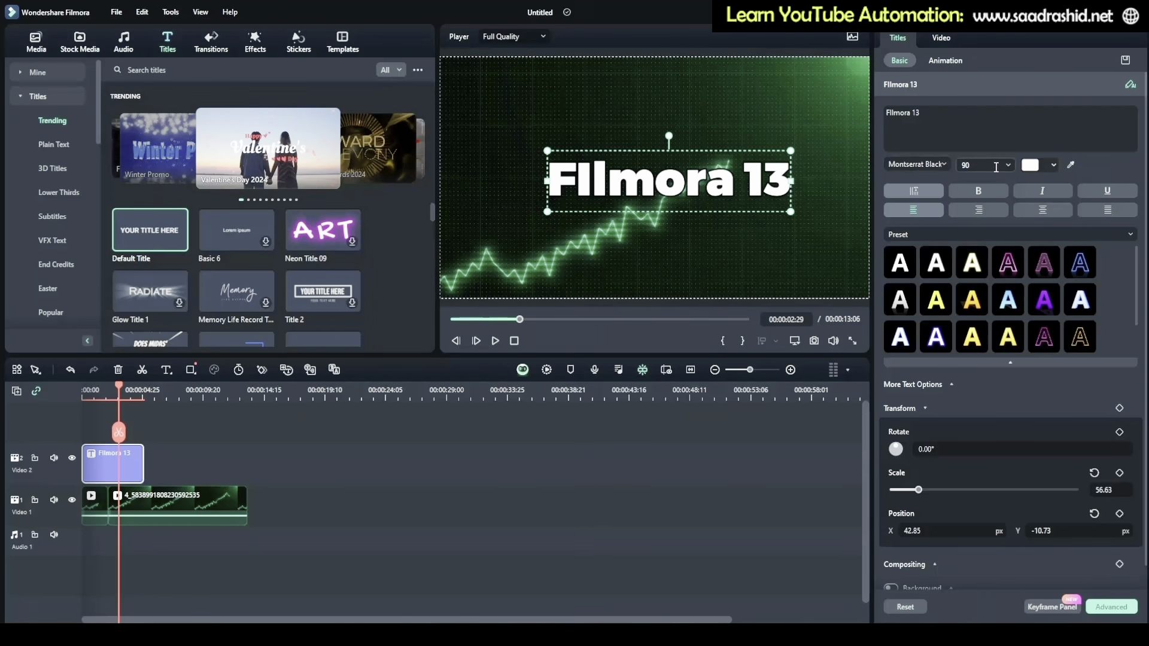
# Give the title a pale yellow preset look and enlarge it to size 120.
pyautogui.click(1009, 299)
pyautogui.scroll(-1, 1010, 303)
pyautogui.scroll(-1, 1060, 564)
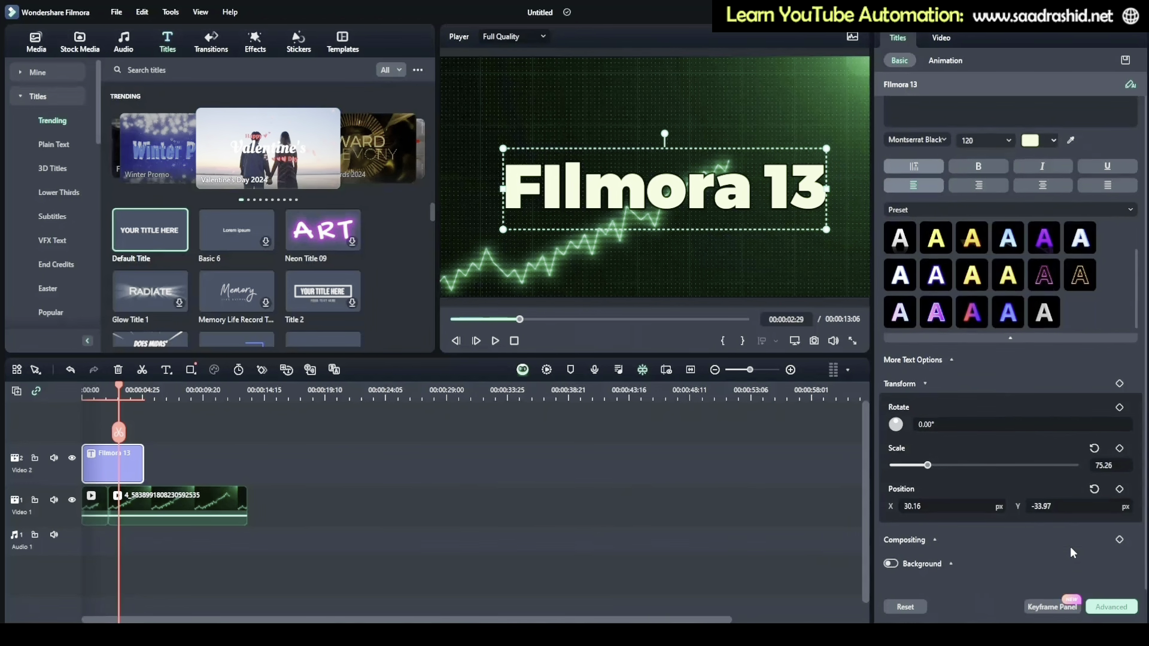
# Try a black Color Fill background behind the title and switch it off again.
pyautogui.scroll(-3, 967, 562)
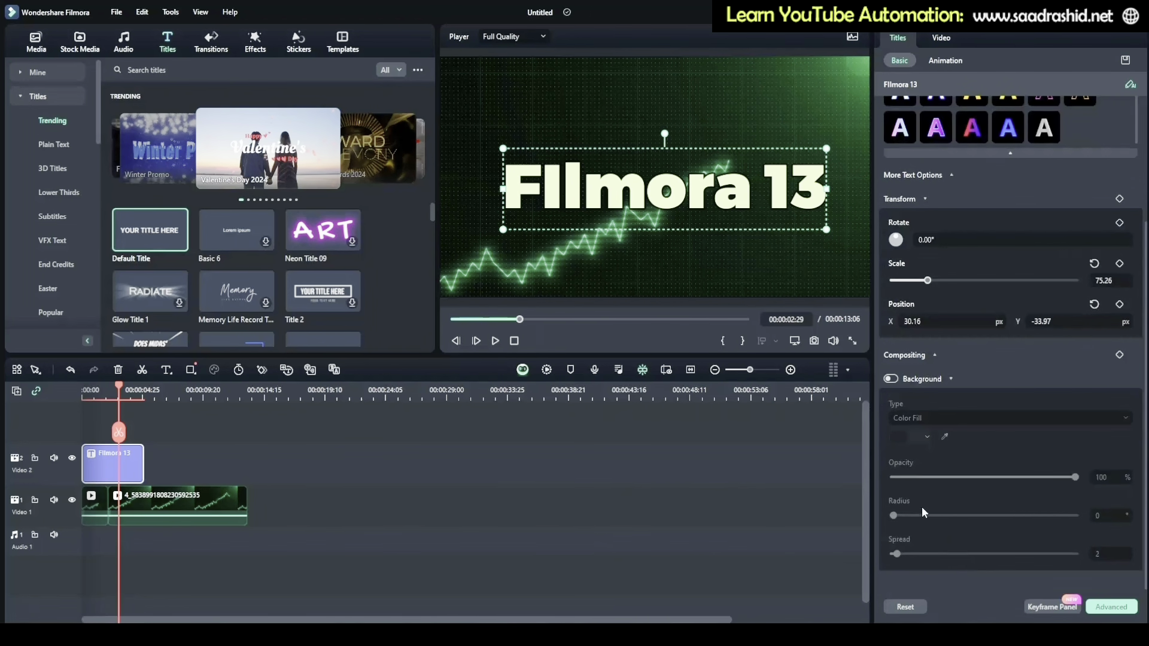
pyautogui.click(892, 379)
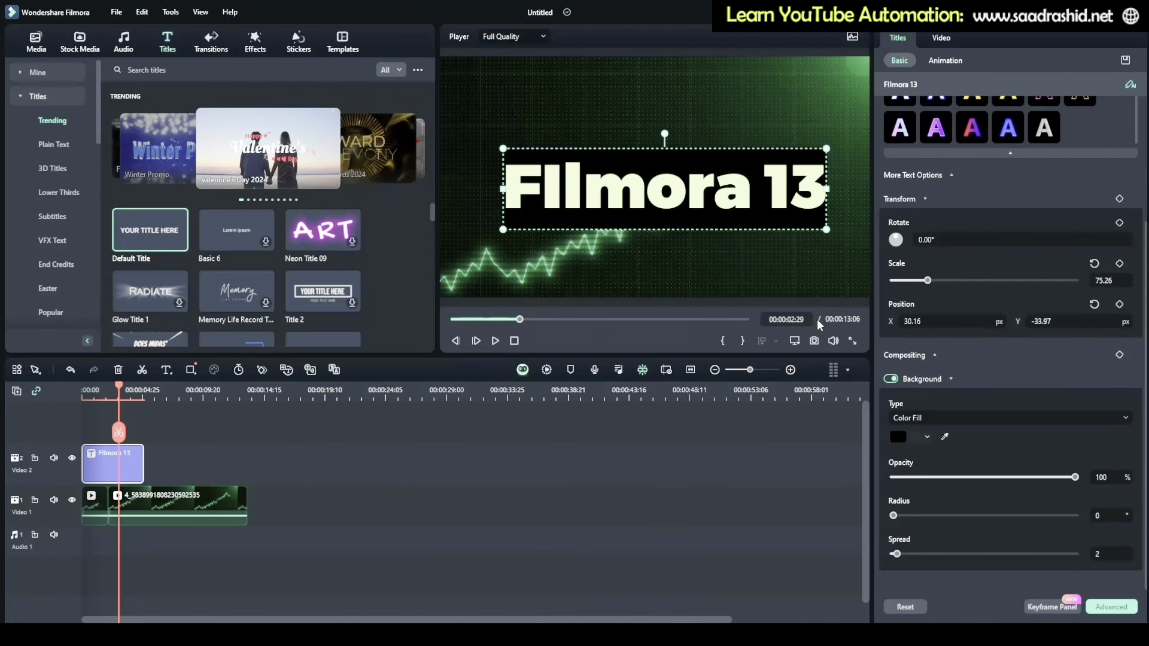
pyautogui.click(892, 379)
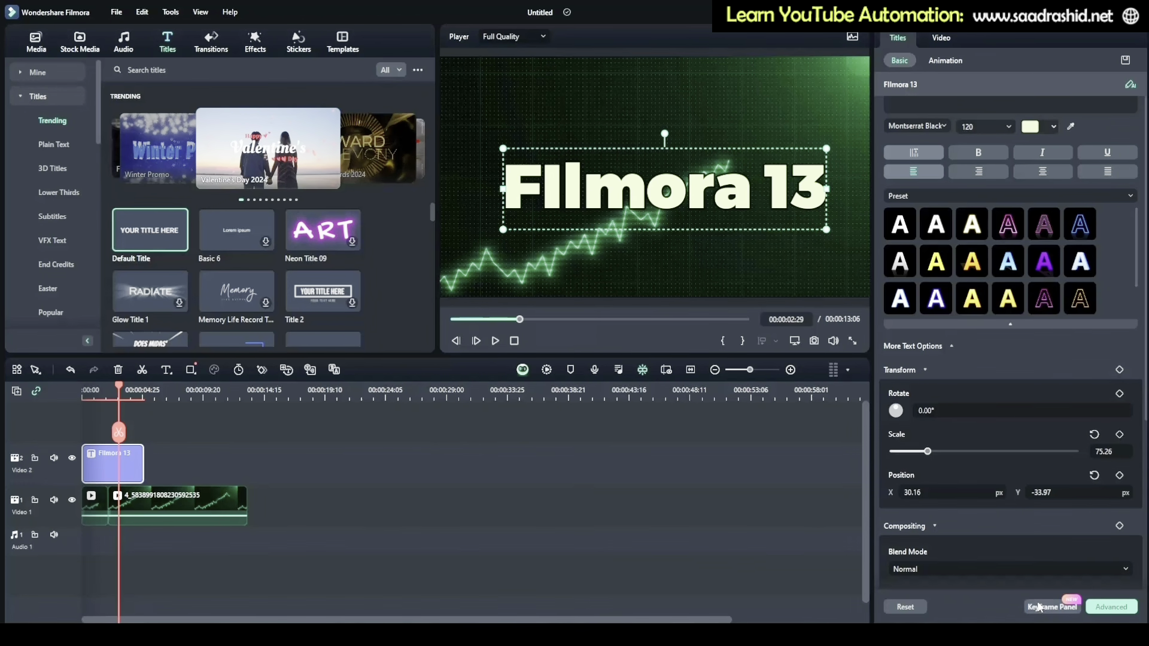
# Open the title in the advanced text editor and scrub through its timeline.
pyautogui.click(1112, 607)
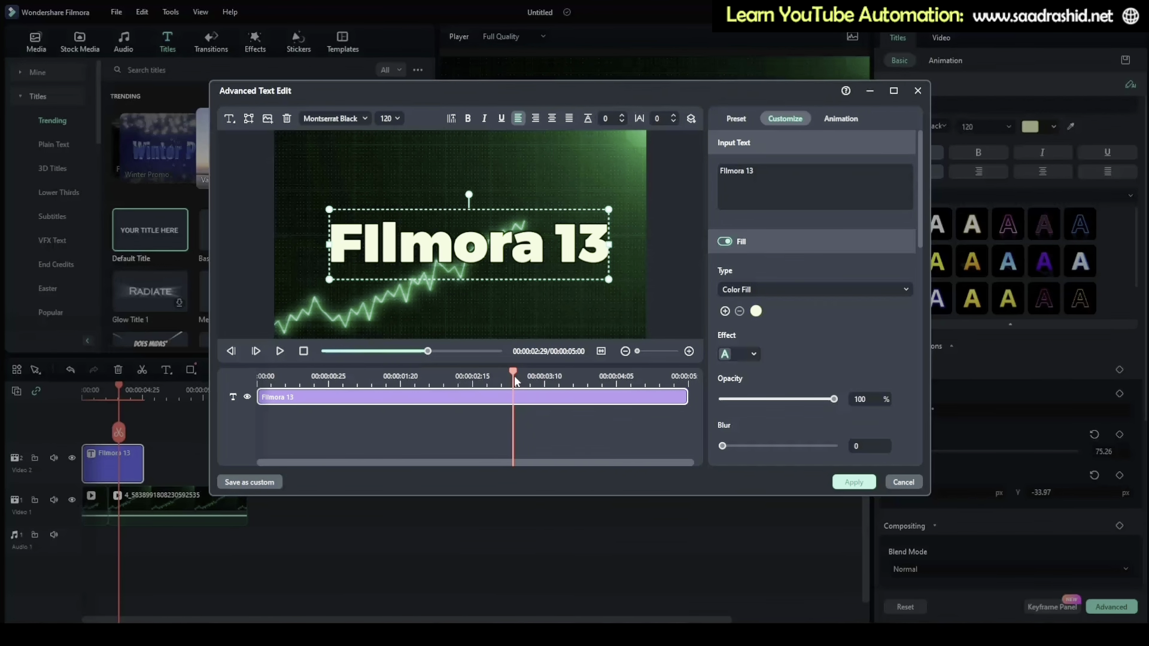
pyautogui.moveTo(515, 375); pyautogui.dragTo(553, 436)
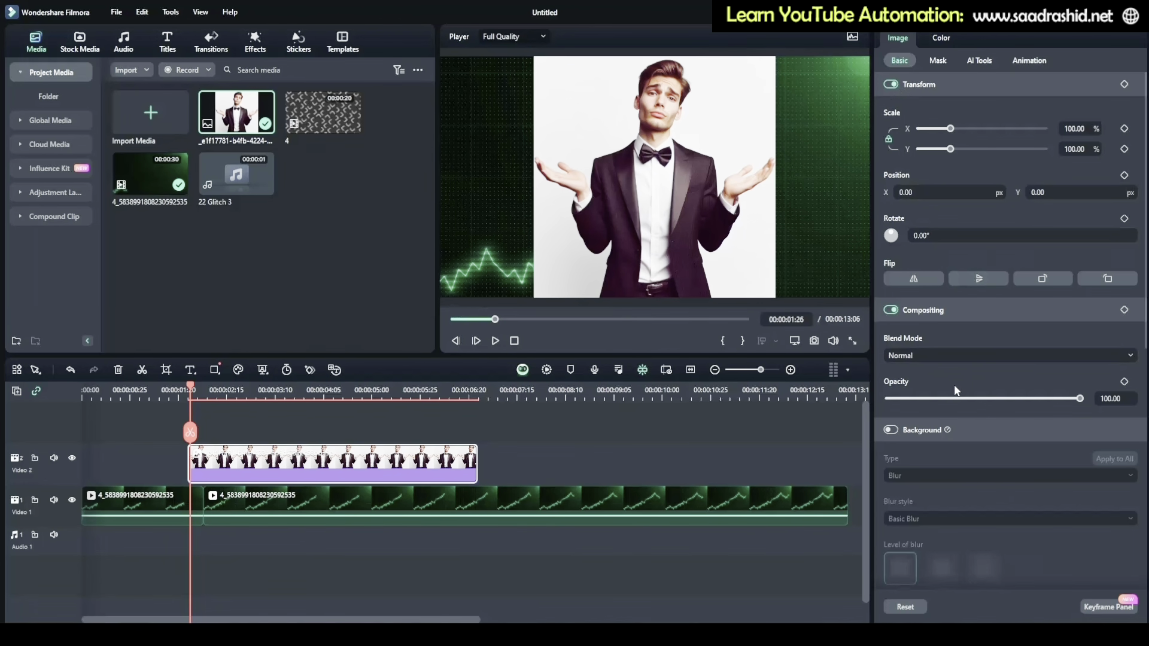
# Examine the image clip's transform, compositing, background and shadow settings and see which of them can be keyframed.
pyautogui.scroll(-1, 954, 384)
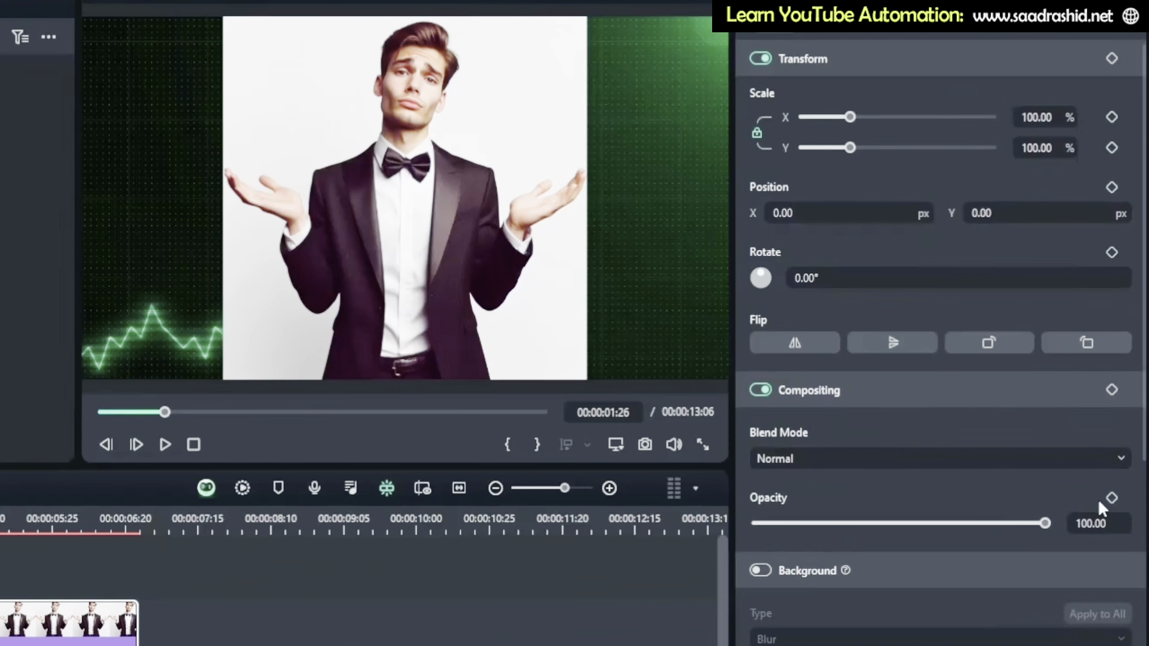
pyautogui.scroll(-1, 1117, 378)
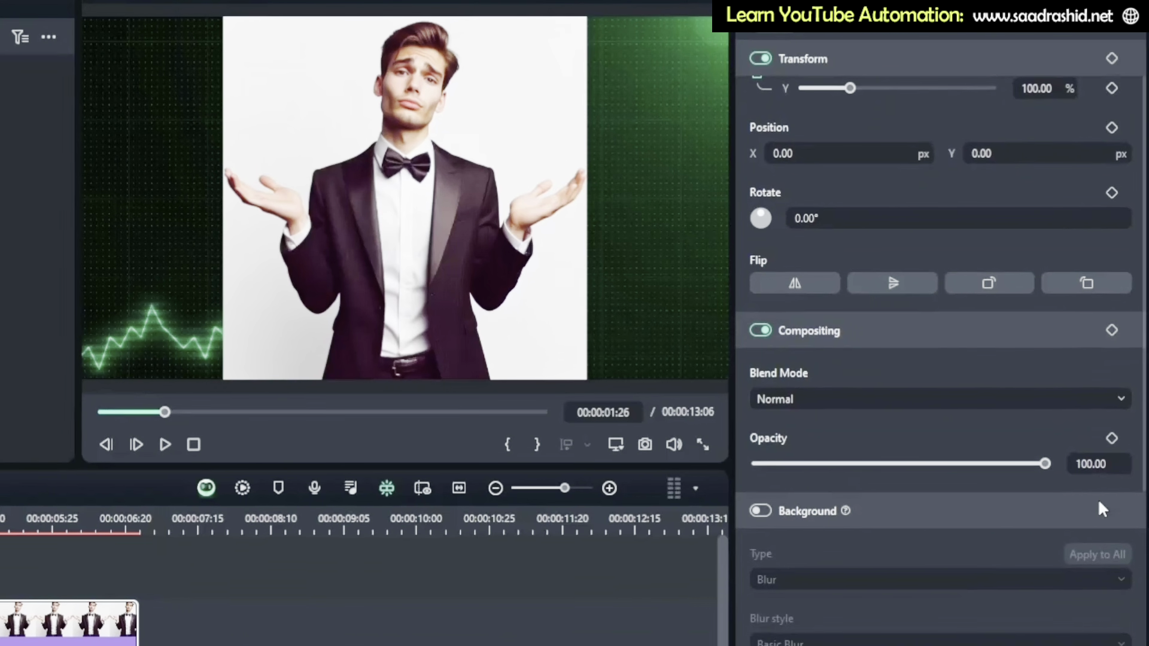
pyautogui.scroll(-4, 1081, 425)
pyautogui.scroll(-3, 1048, 569)
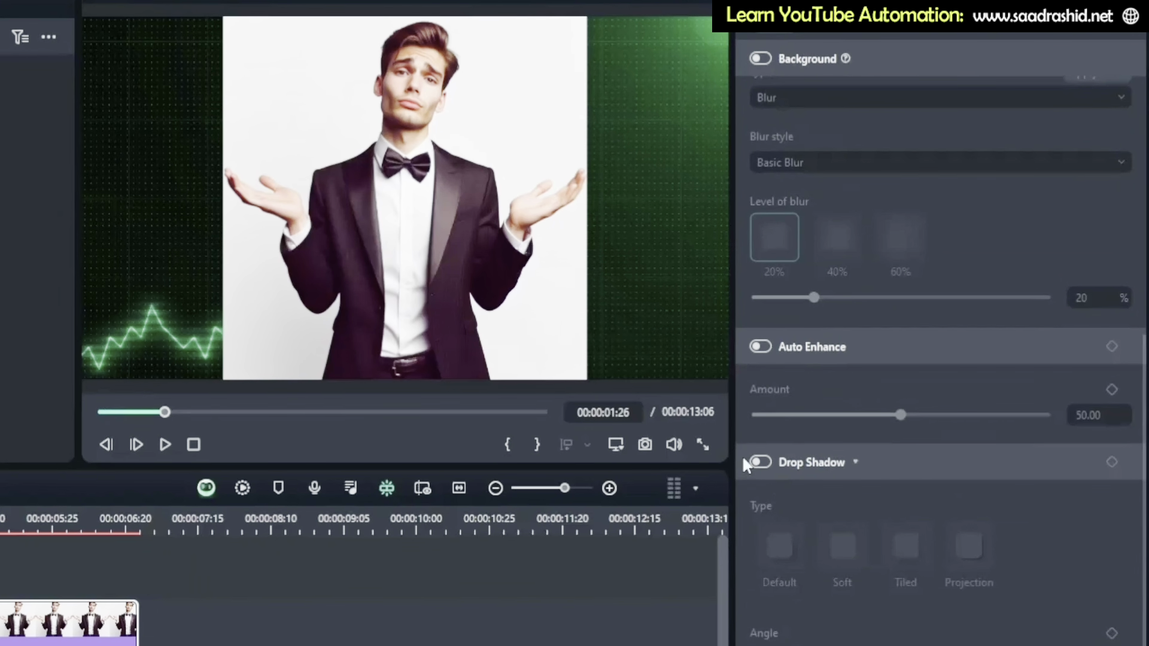
pyautogui.scroll(8, 917, 429)
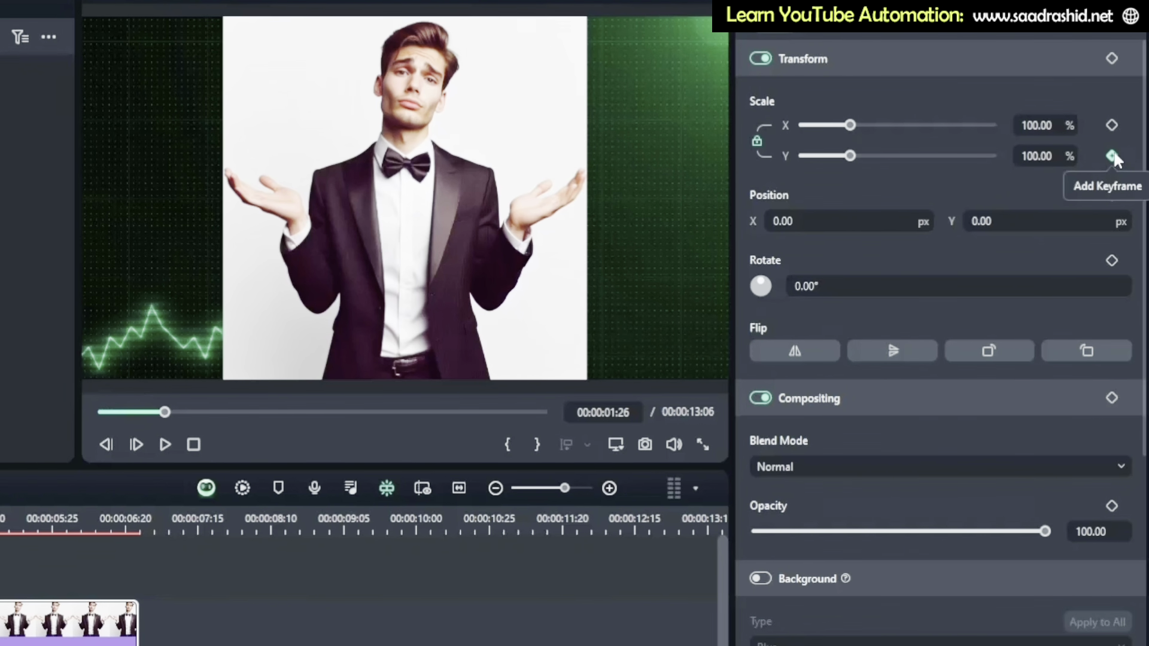
pyautogui.scroll(-3, 1053, 418)
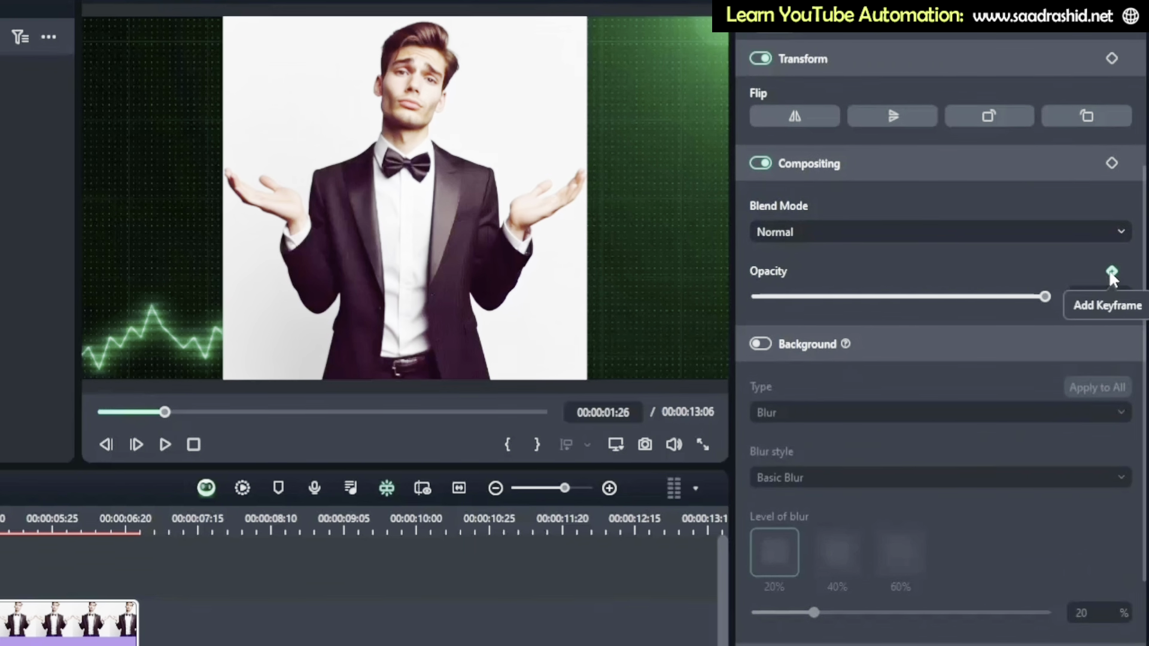
pyautogui.scroll(3, 1112, 277)
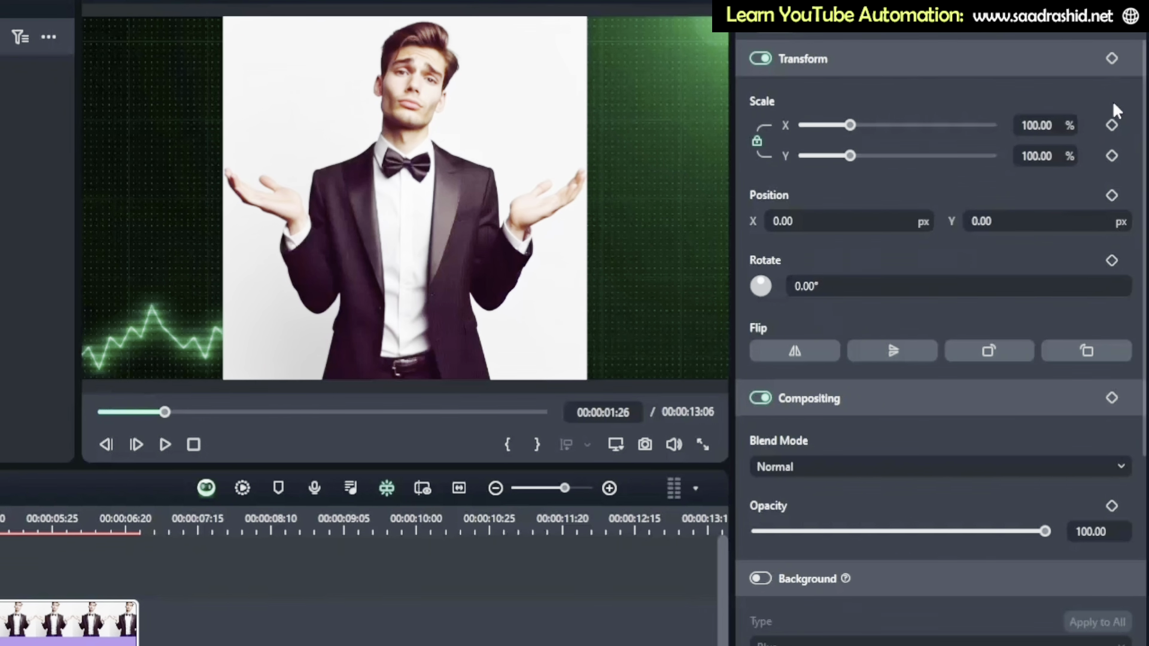
# Add a position keyframe to the image at 00:00:01:26 and move the image down out of the frame to Y -720.
pyautogui.click(1112, 196)
pyautogui.moveTo(554, 121); pyautogui.dragTo(555, 318)
pyautogui.moveTo(493, 236); pyautogui.dragTo(492, 398)
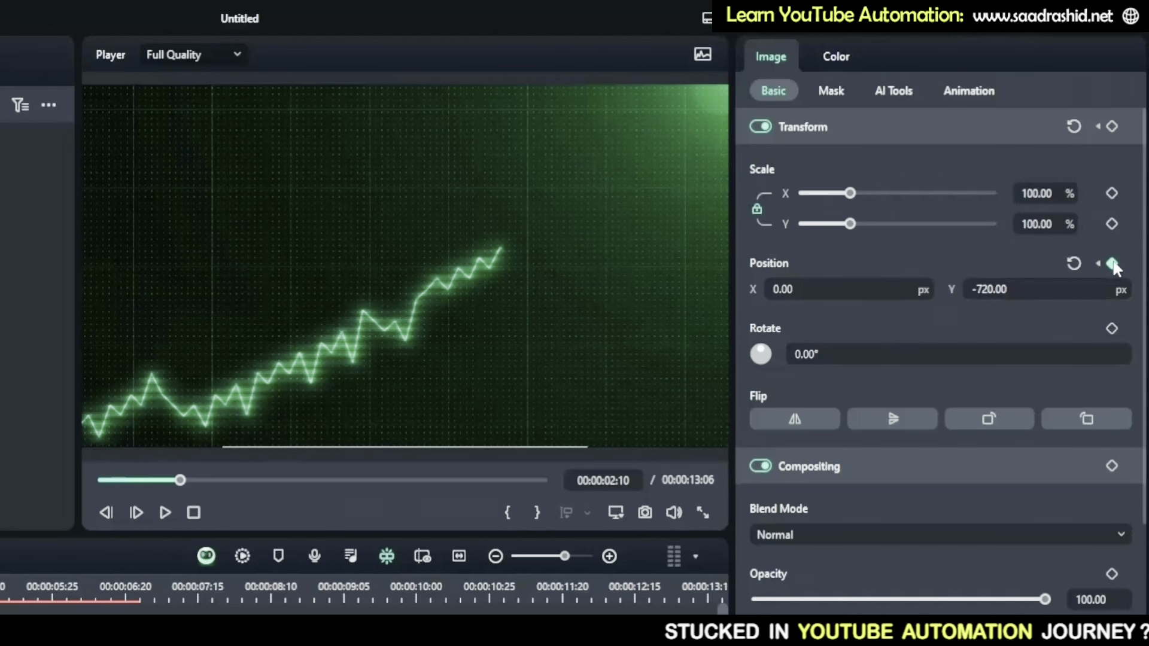
# Set the image's Y position to 0 at the 00:00:02:10 position keyframe.
pyautogui.click(1015, 290)
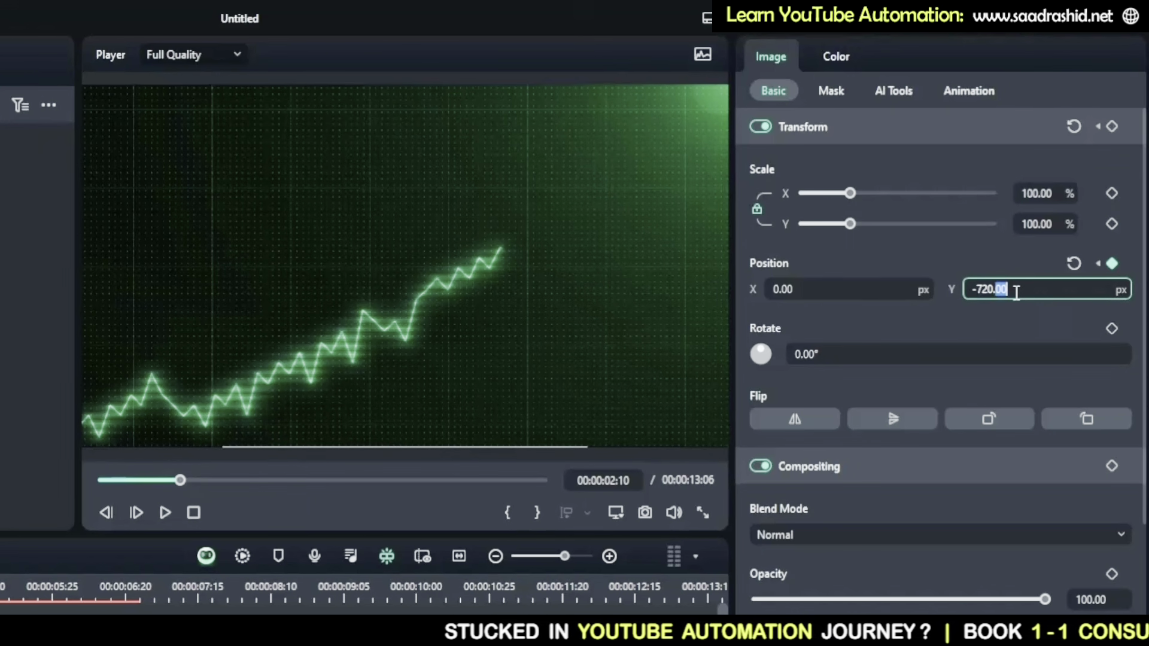
pyautogui.write('0')
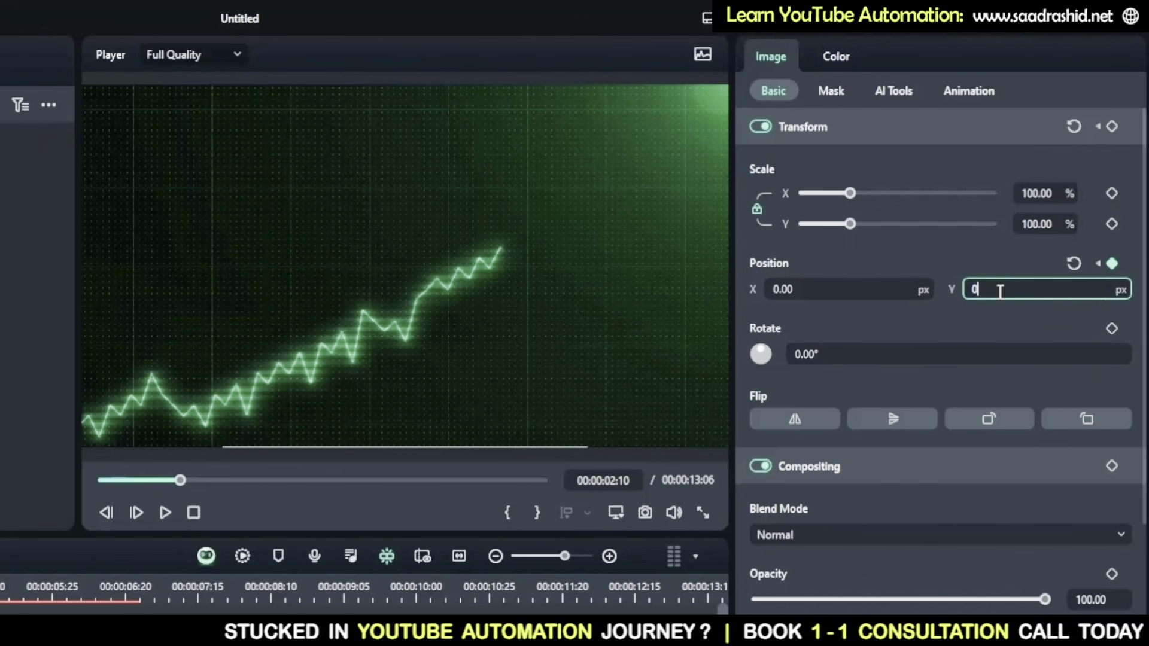
pyautogui.press('Return')
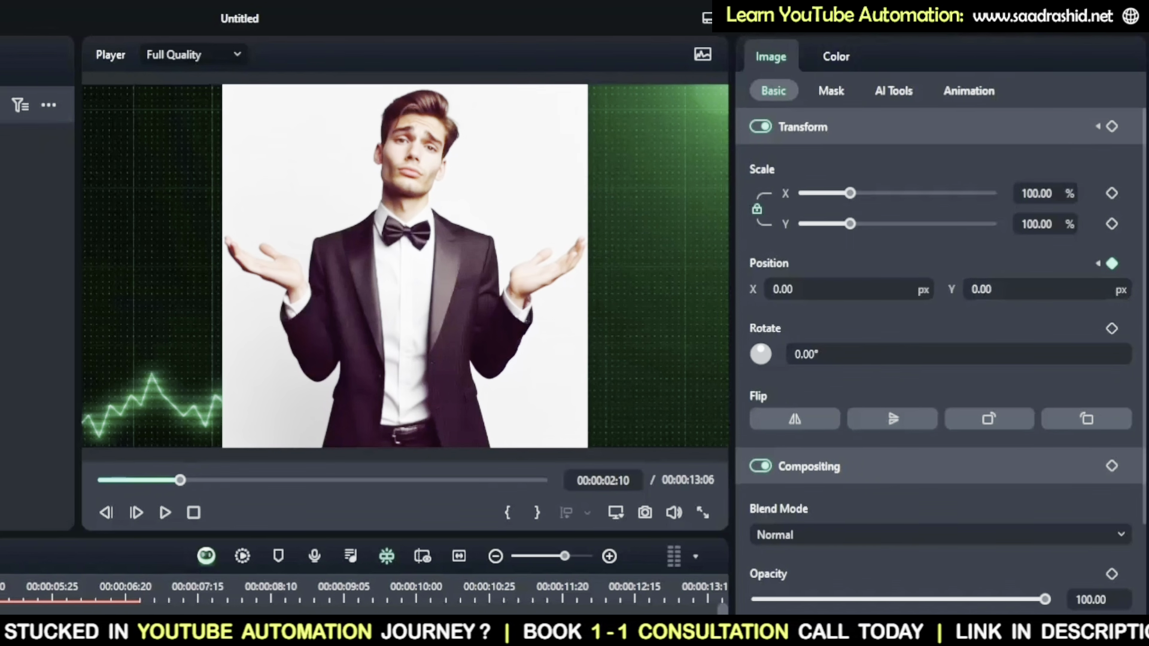
# Step back and forth through the frames between about 00:00:01:22 and 00:00:02:25 to check the image's slide-in.
pyautogui.press('Left')
pyautogui.press('Left')
pyautogui.press('Left')
pyautogui.press('Left')
pyautogui.press('Left')
pyautogui.press('Left')
pyautogui.press('Left')
pyautogui.press('Left')
pyautogui.press('Left')
pyautogui.press('Left')
pyautogui.press('Left')
pyautogui.press('Left')
pyautogui.press('Right')
pyautogui.press('Right')
pyautogui.press('Right')
pyautogui.press('Right')
pyautogui.press('Right')
pyautogui.press('Right')
pyautogui.press('Right')
pyautogui.press('Right')
pyautogui.press('Right')
pyautogui.press('Right')
pyautogui.press('Right')
pyautogui.press('Right')
pyautogui.press('Right')
pyautogui.press('Right')
pyautogui.press('Right')
pyautogui.press('Right')
pyautogui.press('Right')
pyautogui.press('Right')
pyautogui.press('Right')
pyautogui.press('Right')
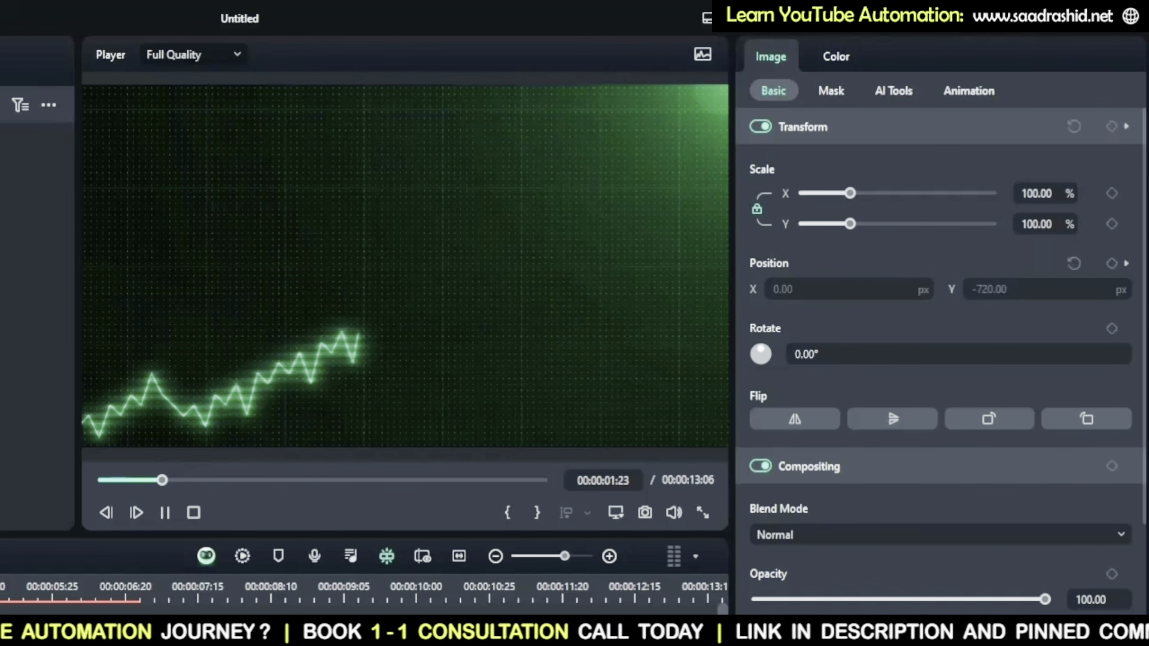
pyautogui.press('Left')
pyautogui.press('Left')
pyautogui.press('Left')
pyautogui.press('Left')
pyautogui.press('Left')
pyautogui.press('Left')
pyautogui.press('Left')
pyautogui.press('Left')
pyautogui.press('Left')
pyautogui.press('Left')
pyautogui.press('Left')
pyautogui.press('Left')
pyautogui.press('Left')
pyautogui.press('Left')
pyautogui.press('Left')
pyautogui.press('Left')
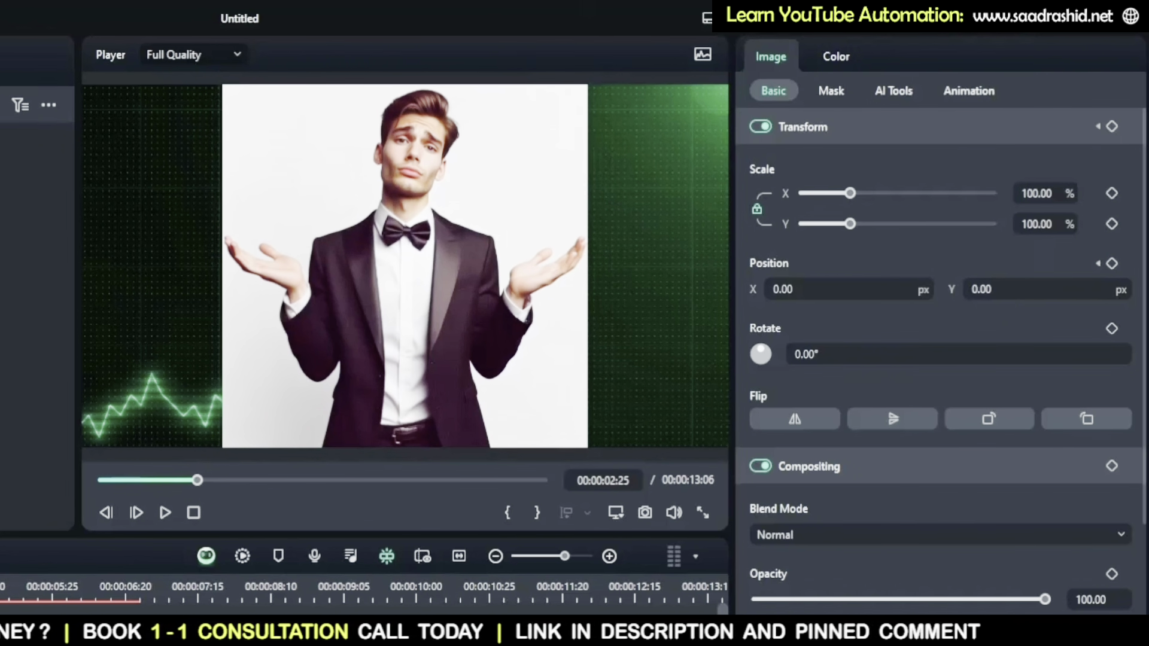
pyautogui.press('Left')
pyautogui.press('Left')
pyautogui.press('Left')
pyautogui.press('Left')
pyautogui.press('Left')
pyautogui.press('Left')
pyautogui.press('Left')
pyautogui.press('Left')
pyautogui.press('Left')
pyautogui.press('Left')
pyautogui.press('Left')
pyautogui.press('Left')
pyautogui.press('Left')
pyautogui.press('Left')
pyautogui.press('Left')
pyautogui.press('Left')
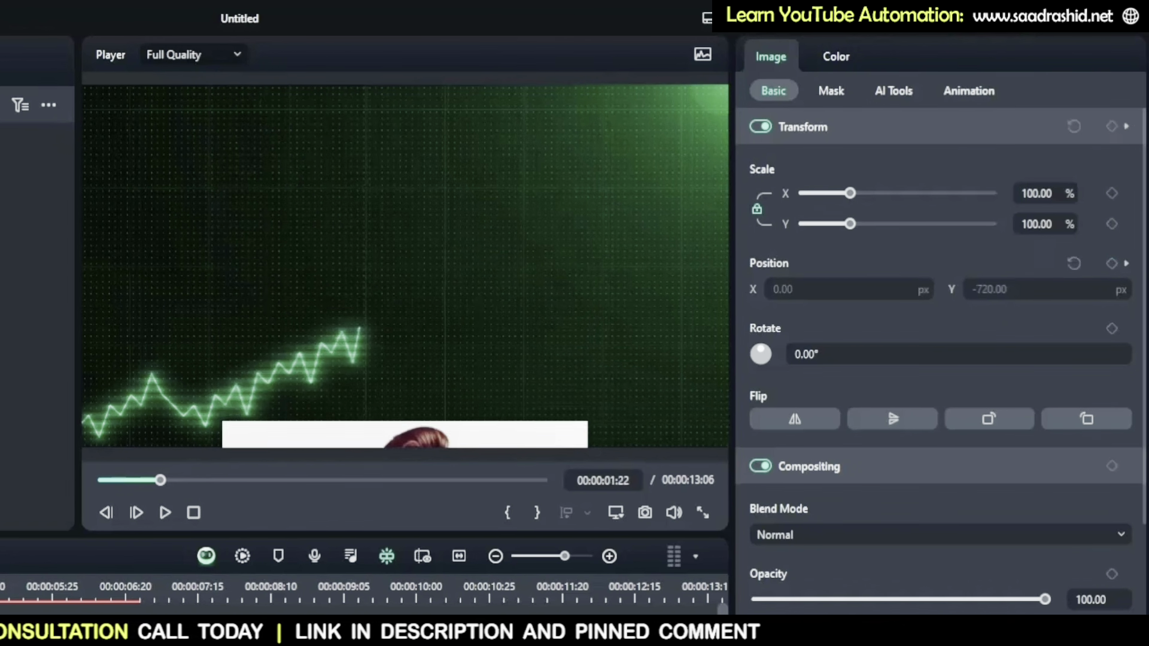
pyautogui.press('Right')
pyautogui.press('Right')
pyautogui.press('Right')
pyautogui.press('Right')
pyautogui.press('Right')
pyautogui.press('Right')
pyautogui.press('Right')
pyautogui.press('Right')
pyautogui.press('Right')
pyautogui.press('Right')
pyautogui.press('Right')
pyautogui.press('Right')
pyautogui.press('Right')
pyautogui.press('Right')
pyautogui.press('Right')
pyautogui.press('Right')
pyautogui.press('Right')
pyautogui.press('Right')
pyautogui.press('Right')
pyautogui.press('Right')
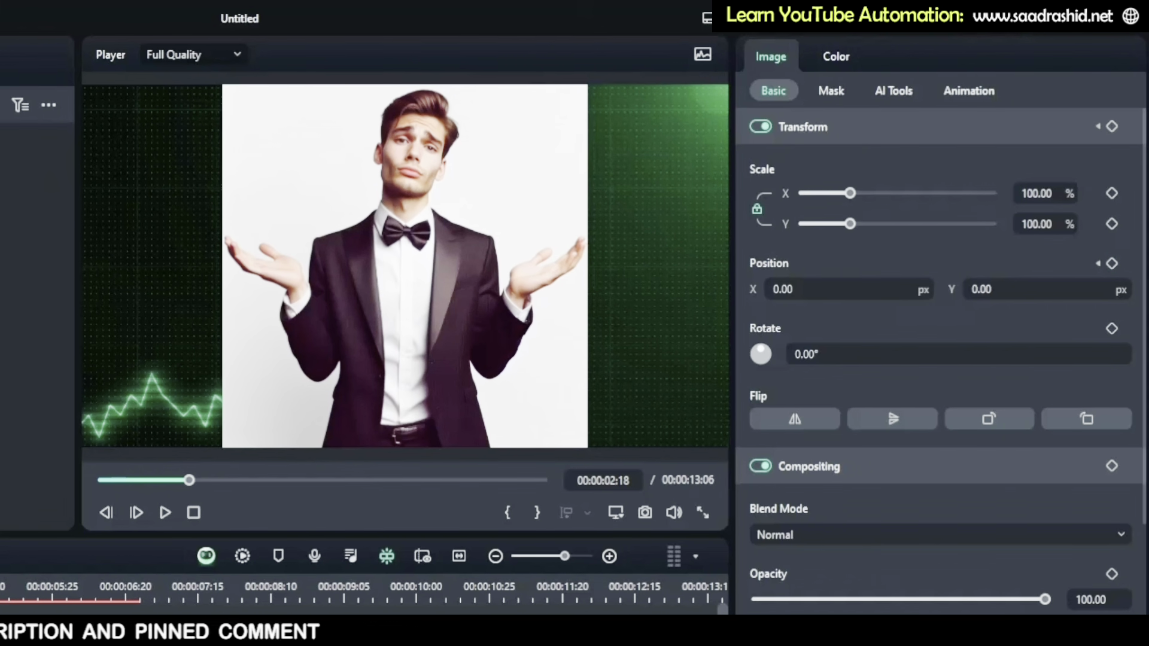
# Play the slide-in from the start of the image clip and step the playhead back to 00:00:02:11.
pyautogui.press('Up')
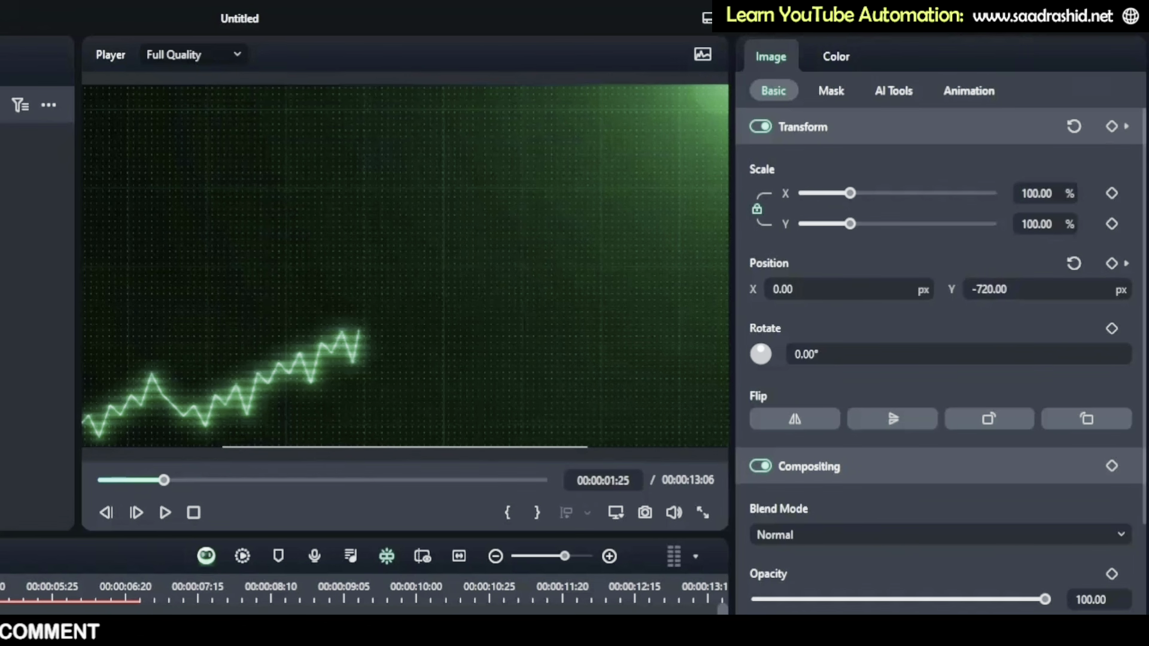
pyautogui.press('space')
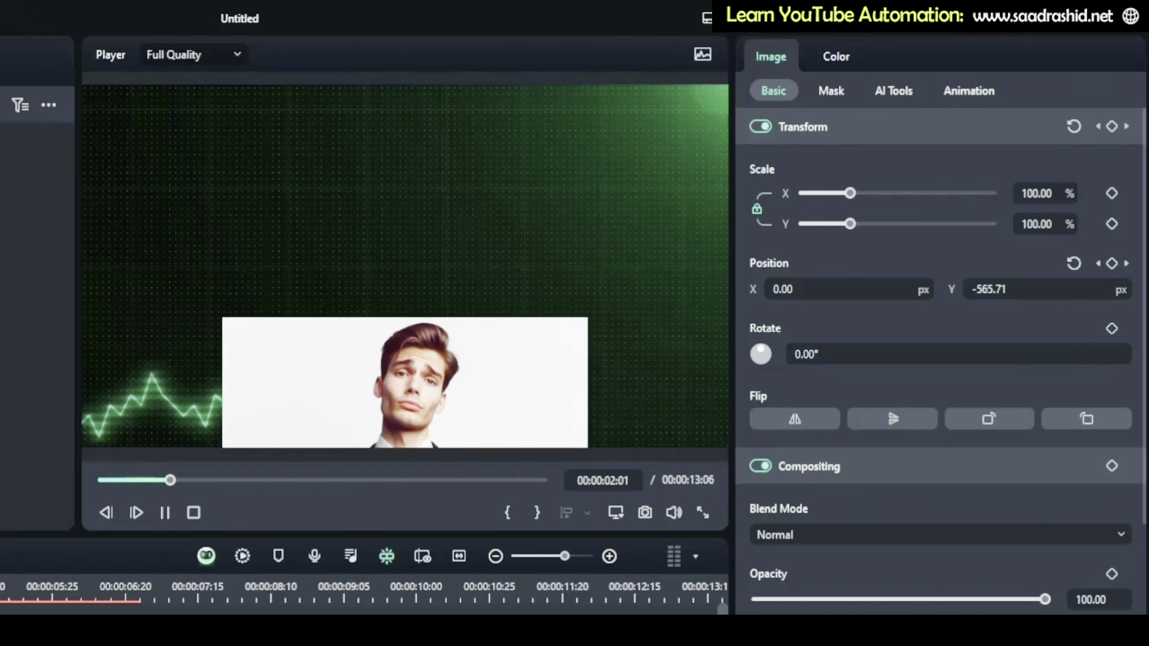
pyautogui.press('space')
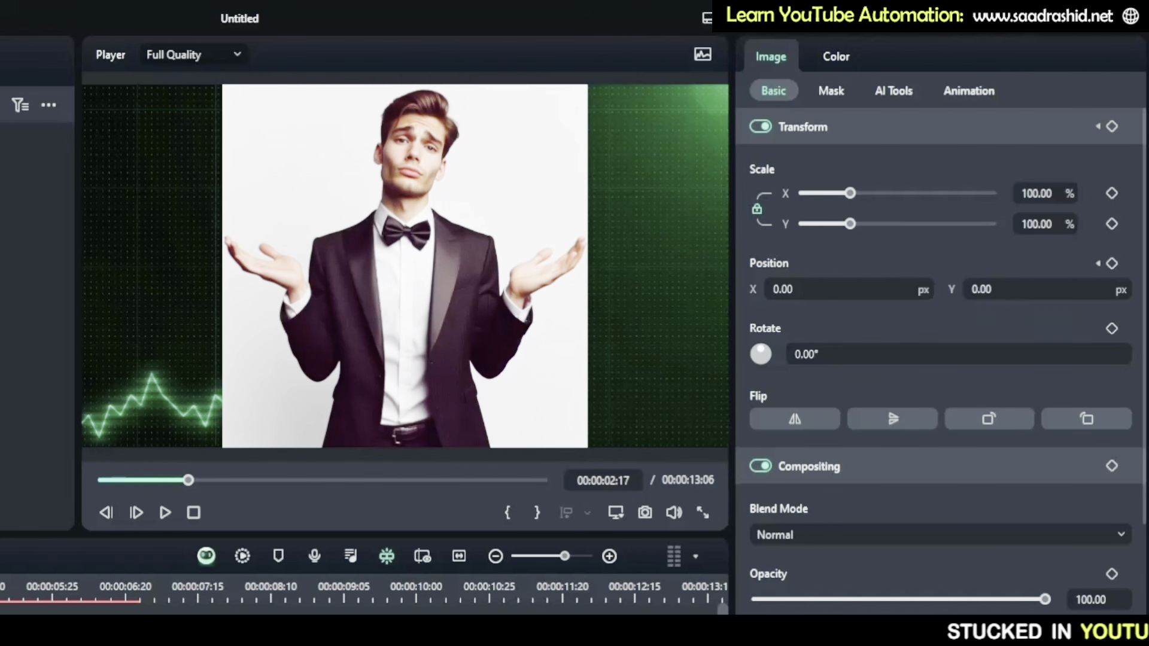
pyautogui.press('Left')
pyautogui.press('Left')
pyautogui.press('Left')
pyautogui.press('Left')
pyautogui.press('Left')
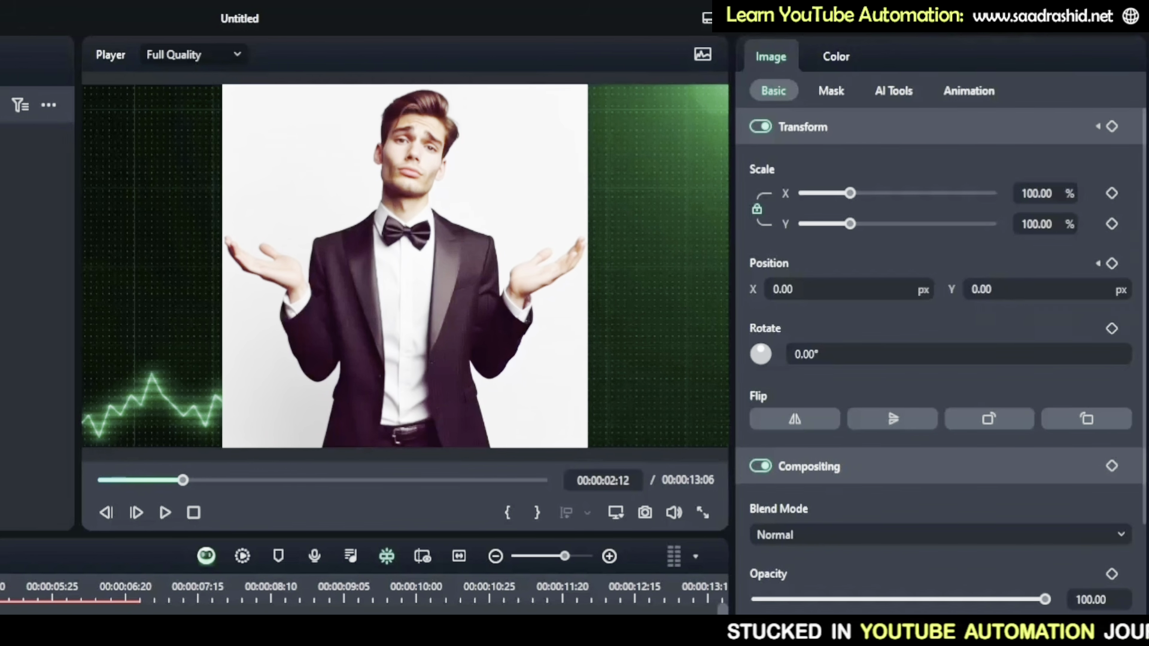
pyautogui.press('Left')
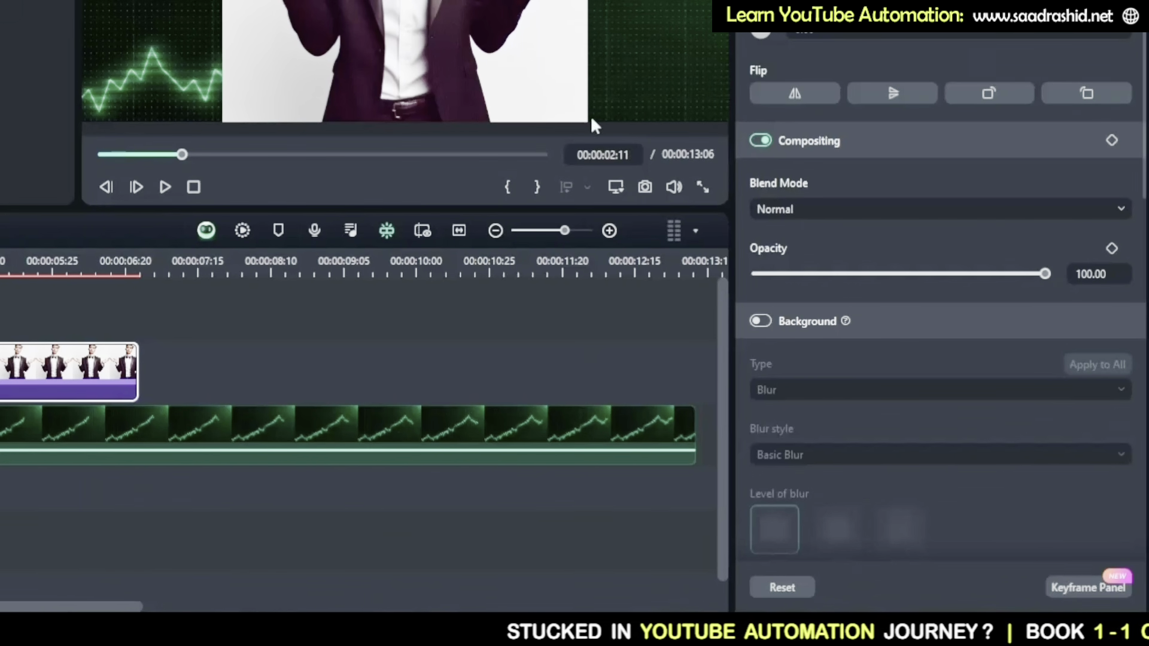
# Show the image's keyframe panel, widen the image properties area and move the playhead around the 00:00:02:10 position keyframe.
pyautogui.click(1105, 590)
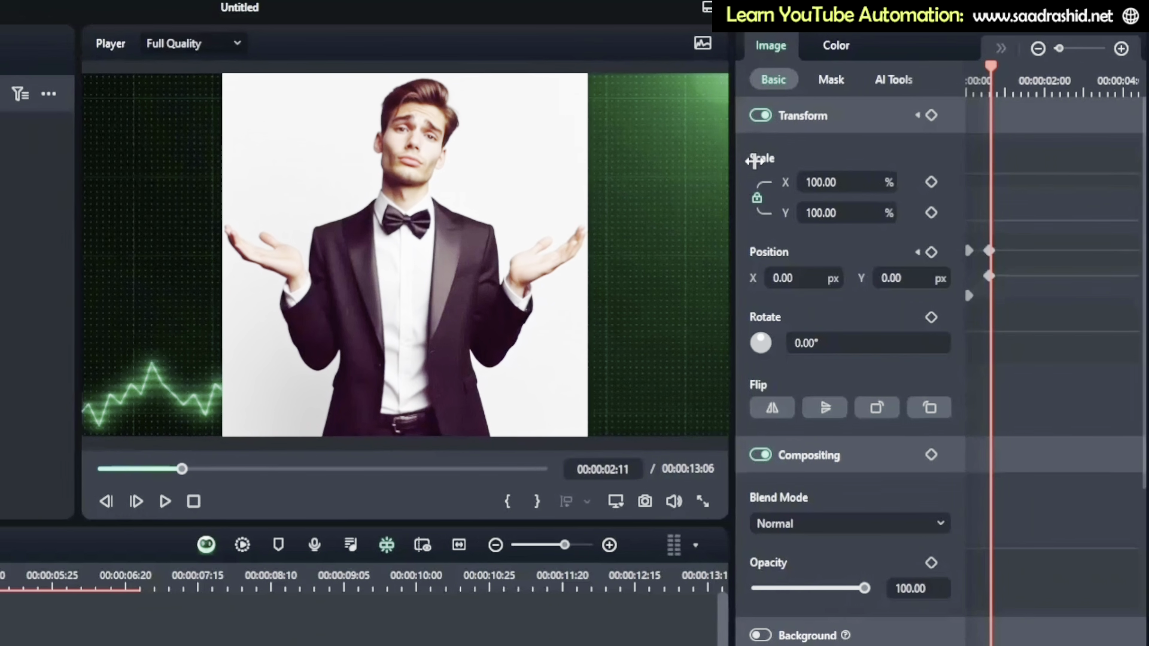
pyautogui.moveTo(755, 161); pyautogui.dragTo(546, 179)
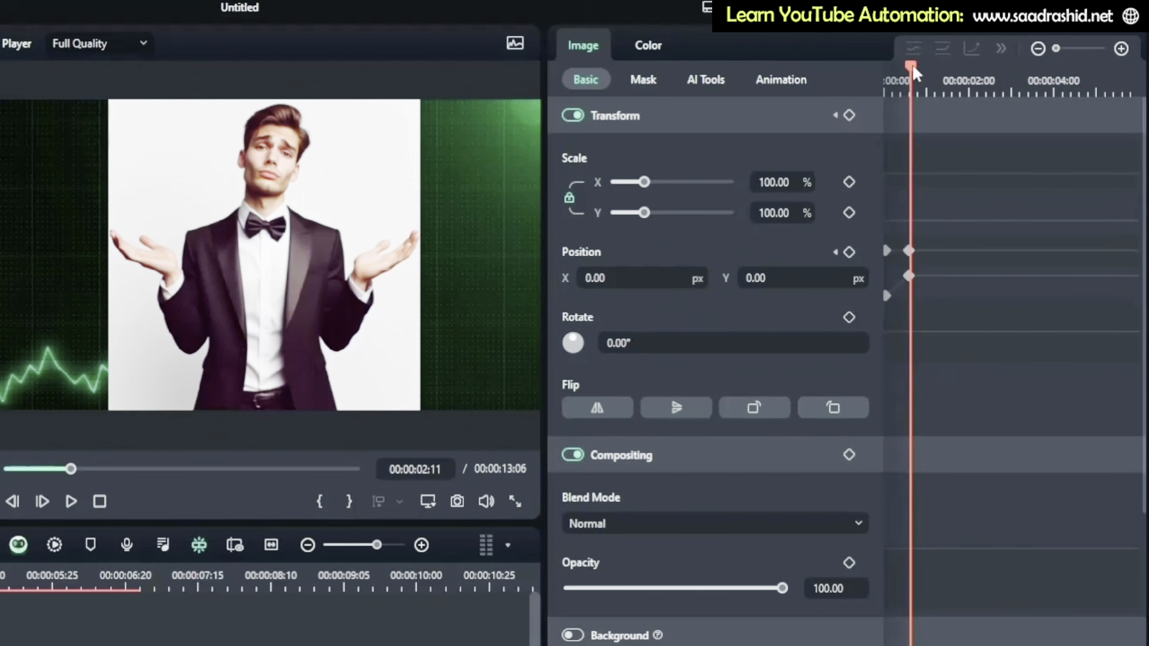
pyautogui.moveTo(912, 65)
pyautogui.mouseDown()
pyautogui.moveTo(880, 67)
pyautogui.moveTo(909, 72)
pyautogui.mouseUp()
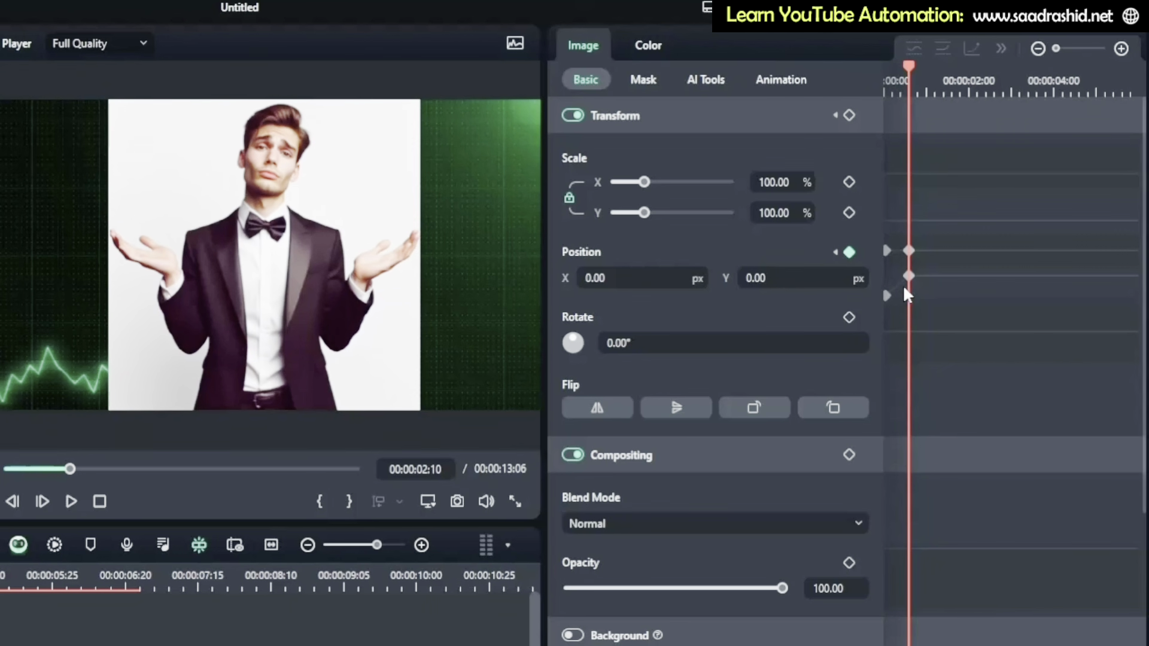
pyautogui.click(910, 82)
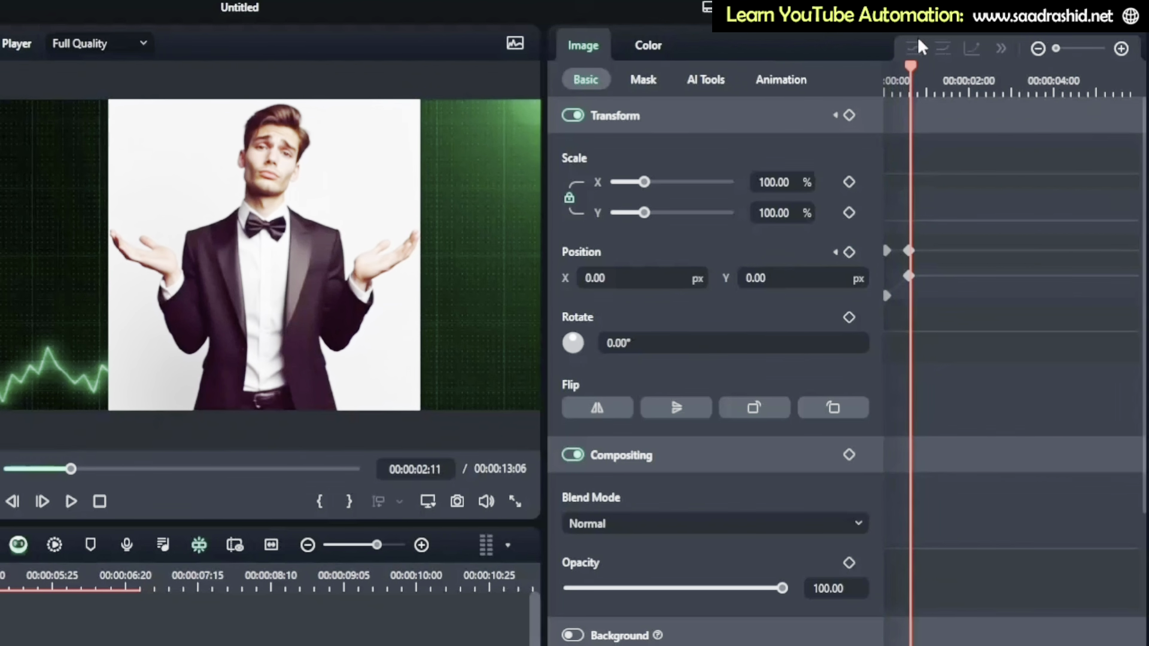
pyautogui.moveTo(908, 67); pyautogui.dragTo(905, 71)
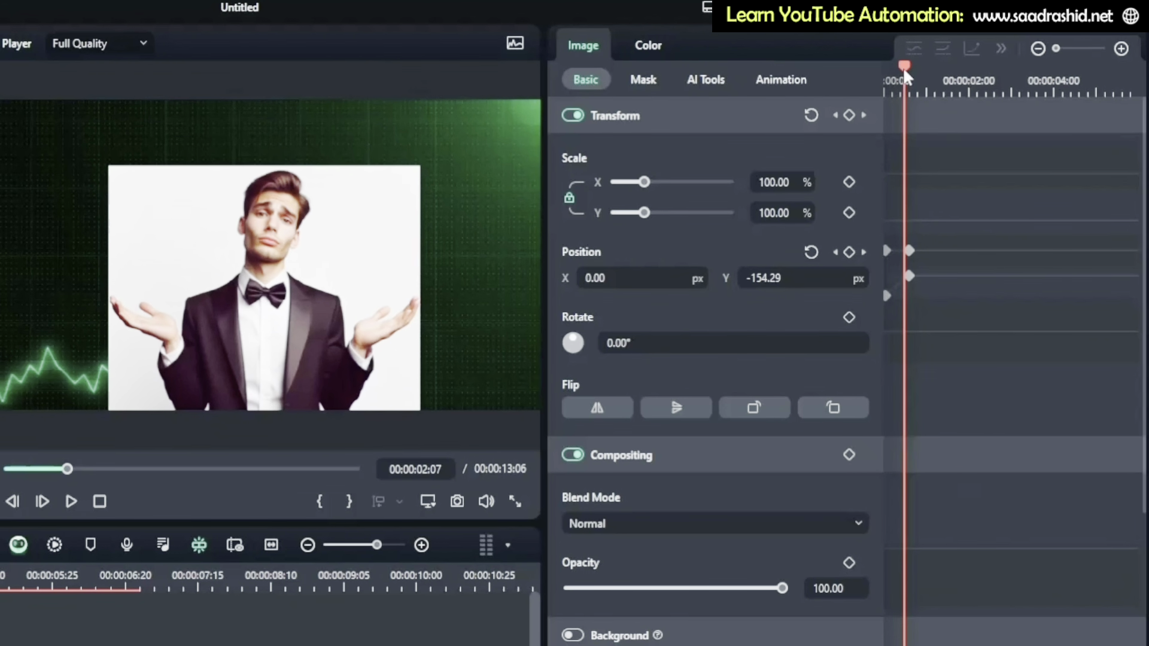
# Apply Ease out to the image's Y position keyframe at 00:00:02:10.
pyautogui.click(908, 277)
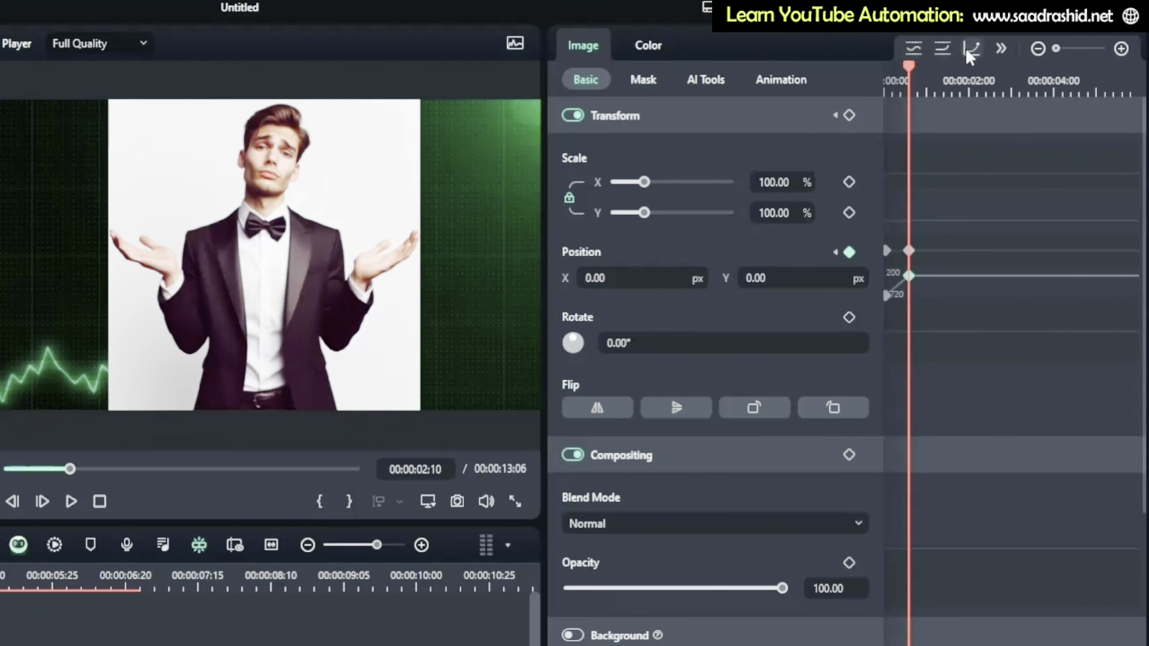
pyautogui.click(1005, 46)
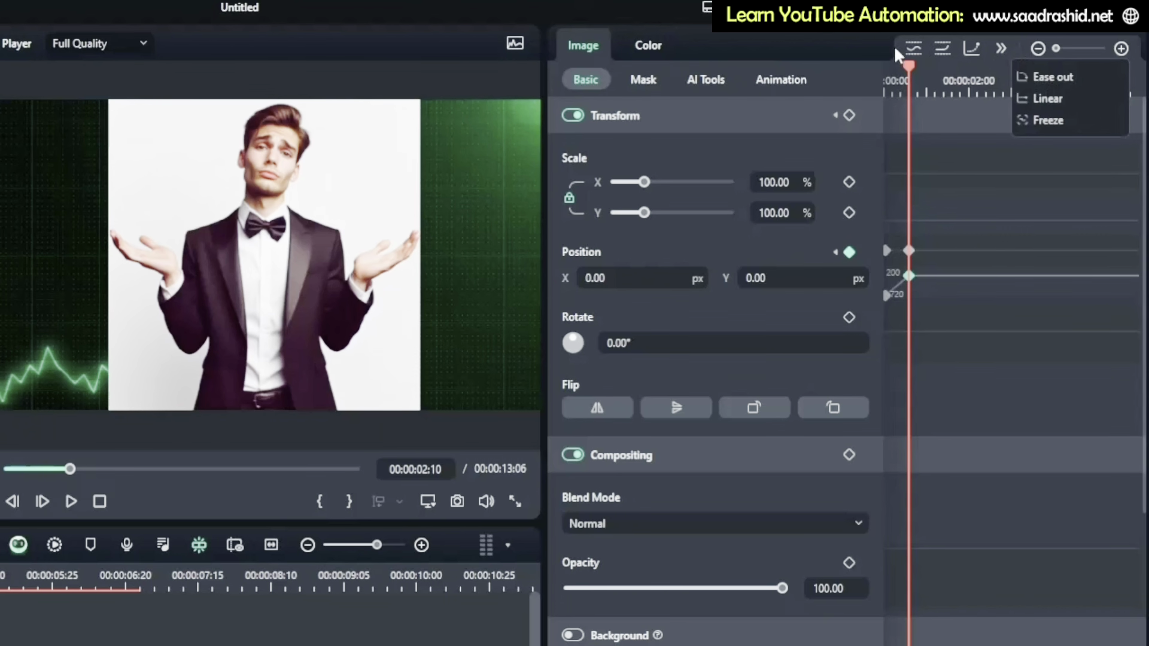
pyautogui.click(1033, 78)
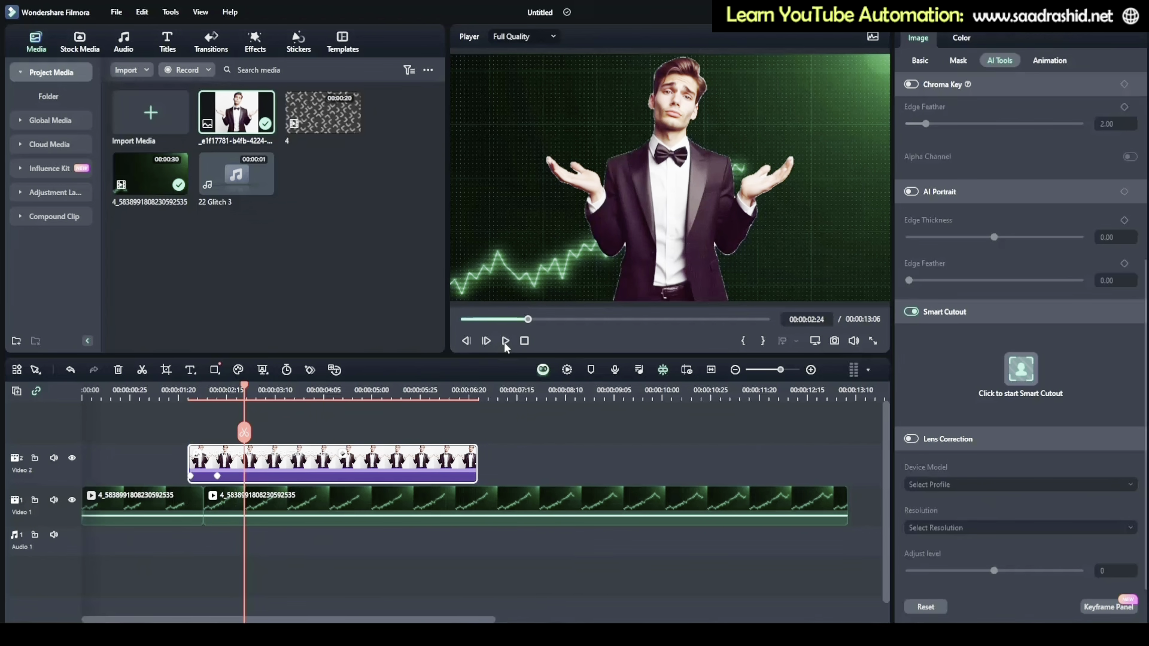
# Remove the image clip from the Video 2 track and move the playhead to the cut between the two background clips.
pyautogui.click(316, 478)
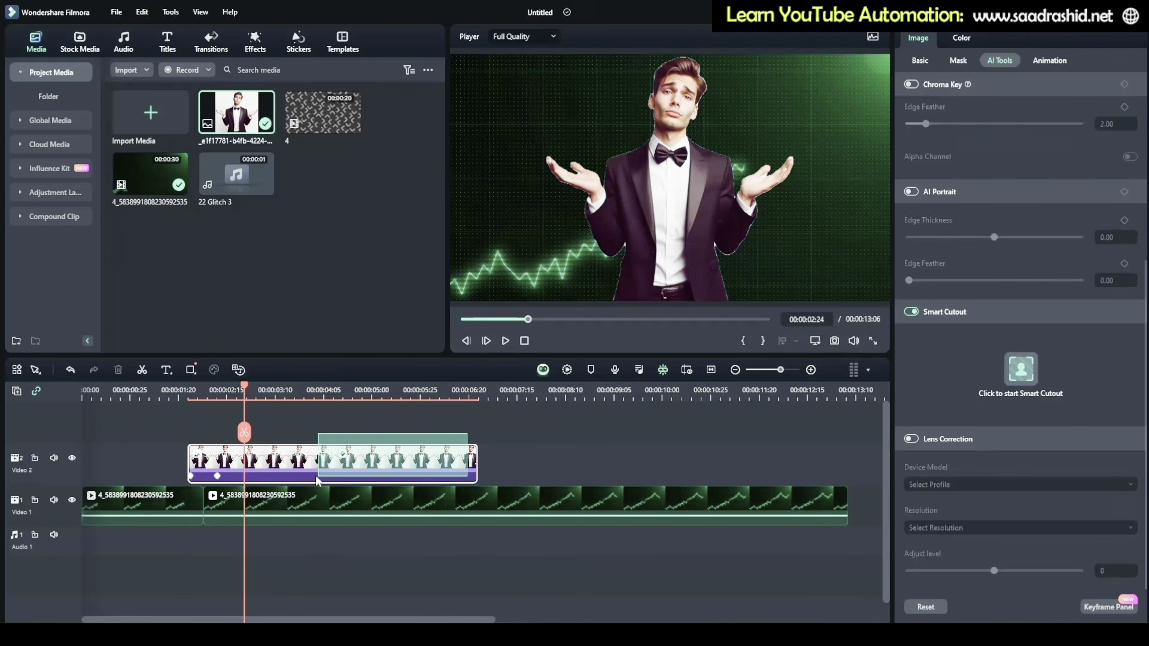
pyautogui.hotkey('ctrl', 'z')
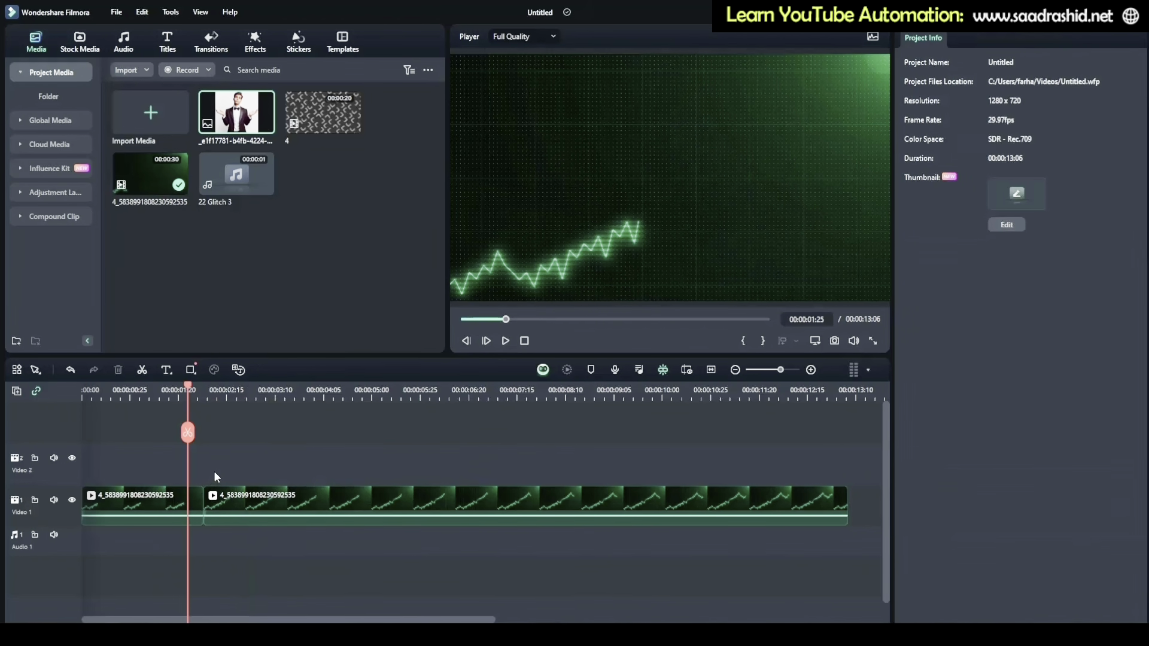
pyautogui.moveTo(188, 387); pyautogui.dragTo(203, 391)
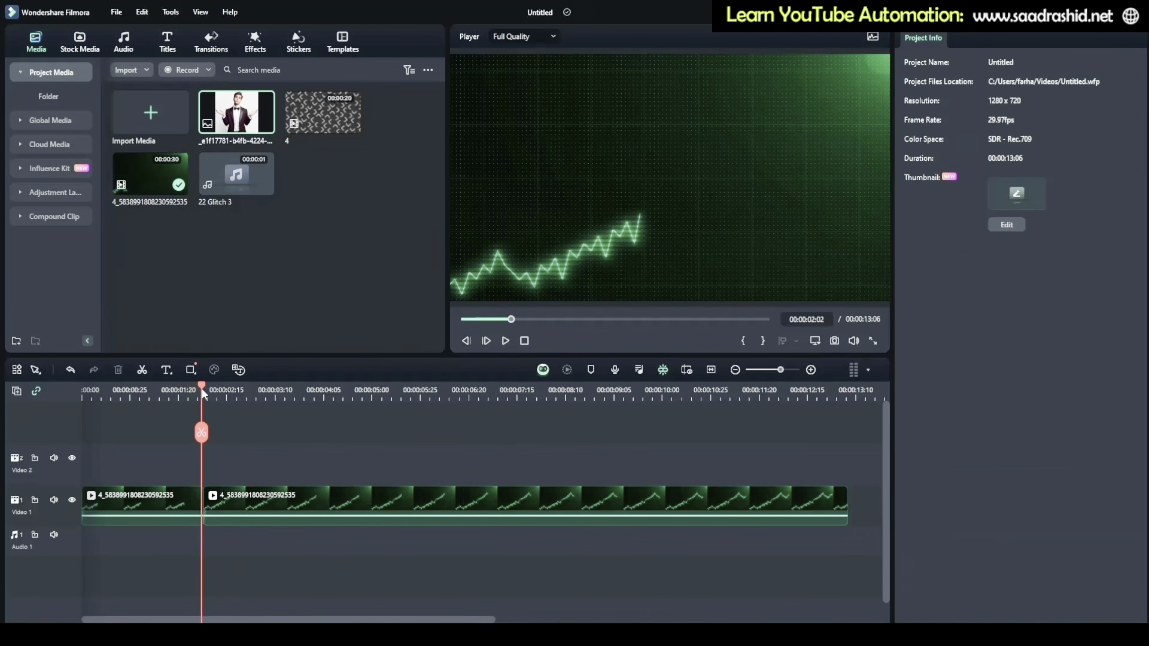
# Add the trending Movie Atmosphere transition at the cut between the two background clips on Video 1.
pyautogui.click(201, 44)
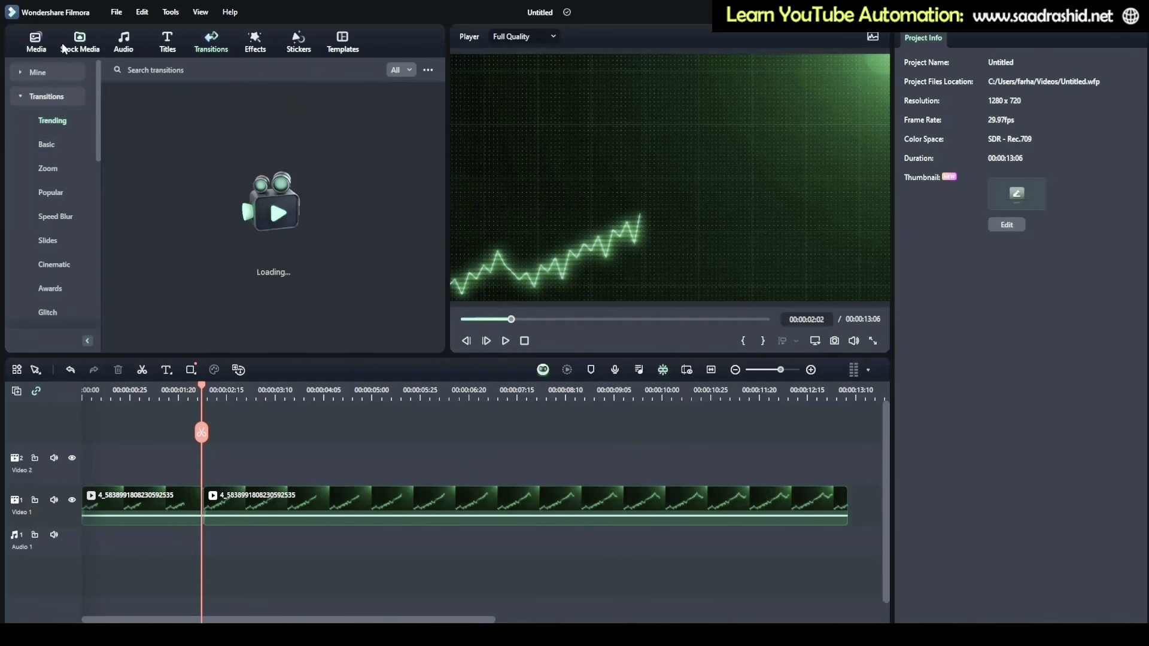
pyautogui.click(48, 42)
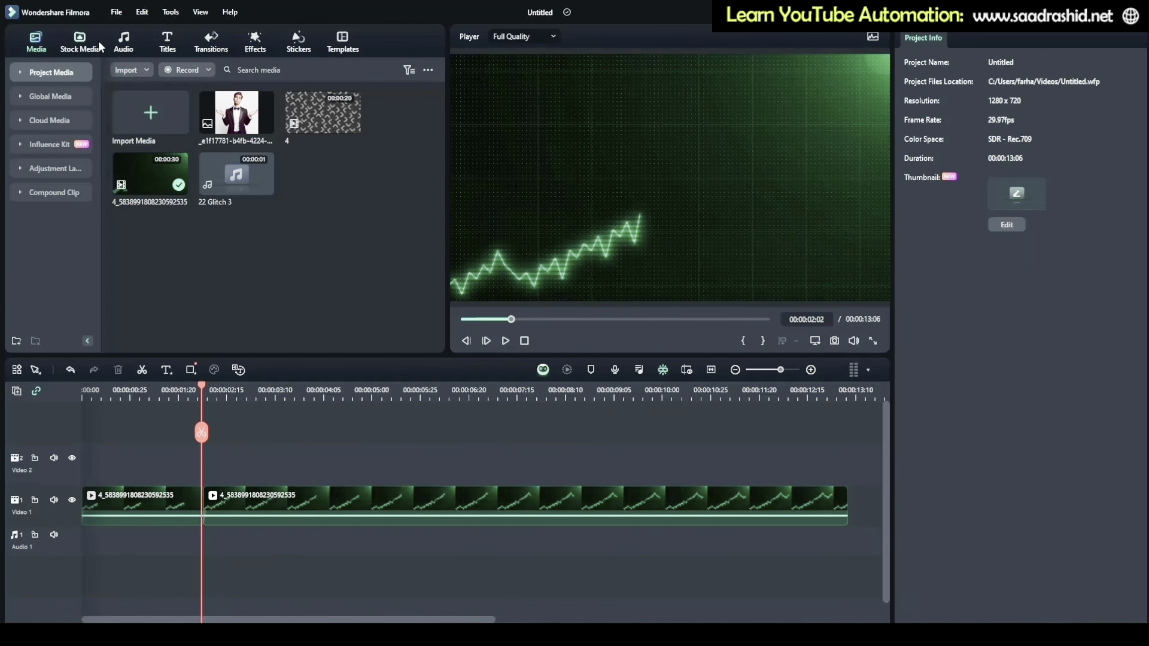
pyautogui.click(223, 47)
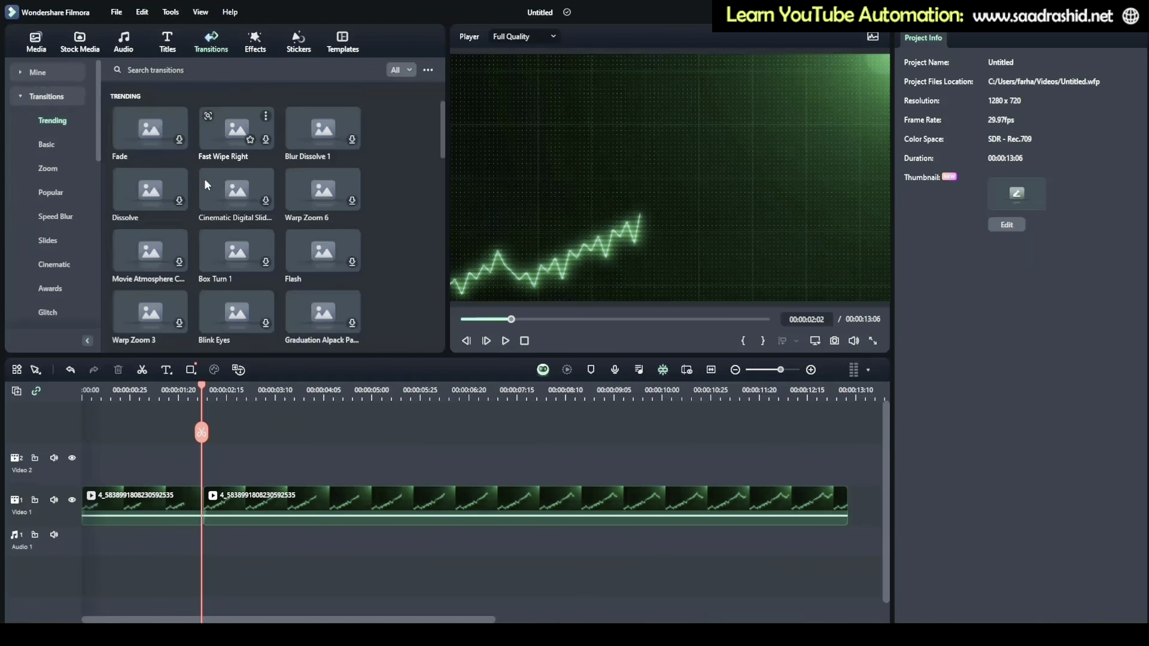
pyautogui.scroll(-3, 202, 193)
pyautogui.scroll(3, 222, 196)
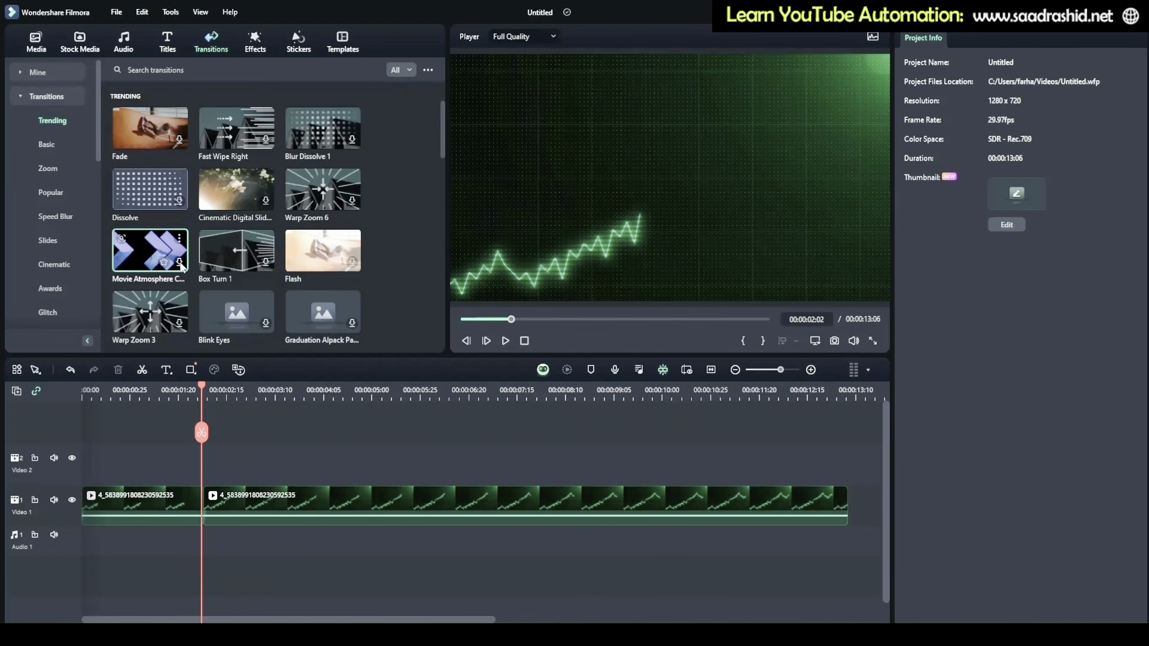
pyautogui.click(143, 237)
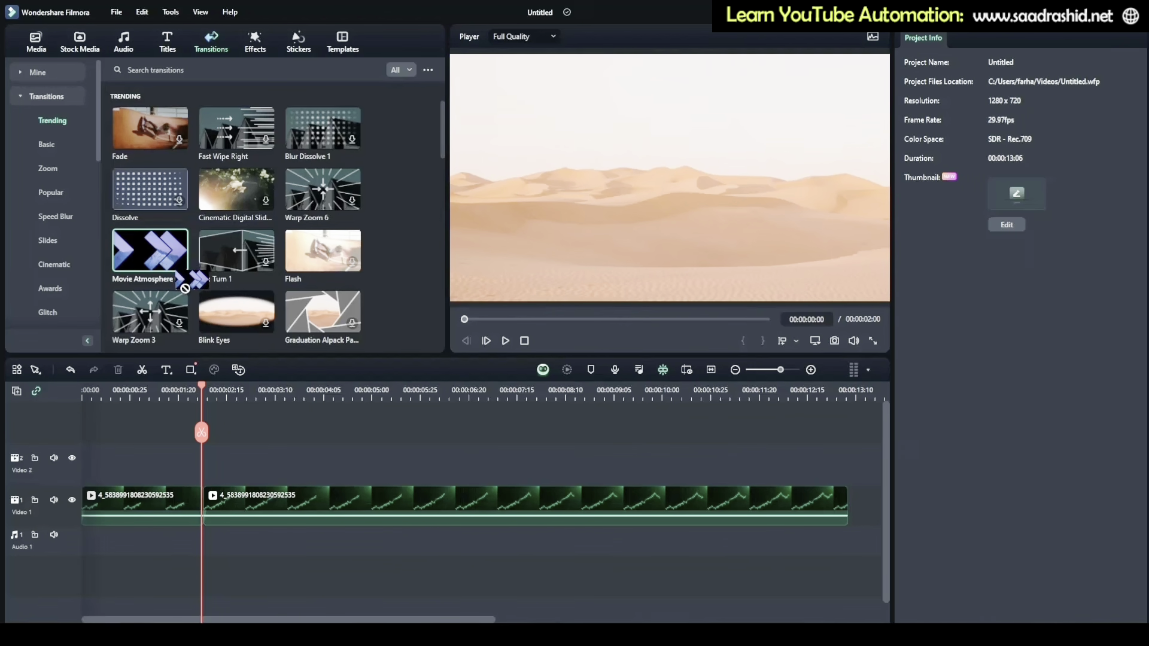
pyautogui.moveTo(153, 245); pyautogui.dragTo(194, 507)
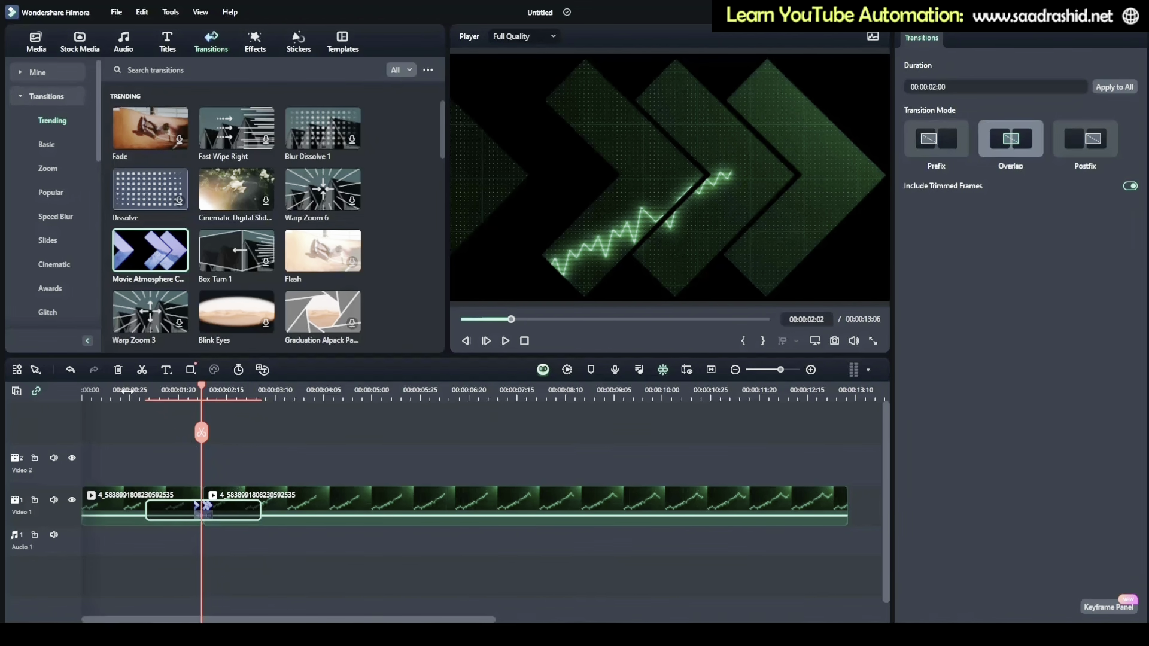
# Play through the transition between the background clips and look over the other trending transitions.
pyautogui.click(126, 391)
pyautogui.click(506, 341)
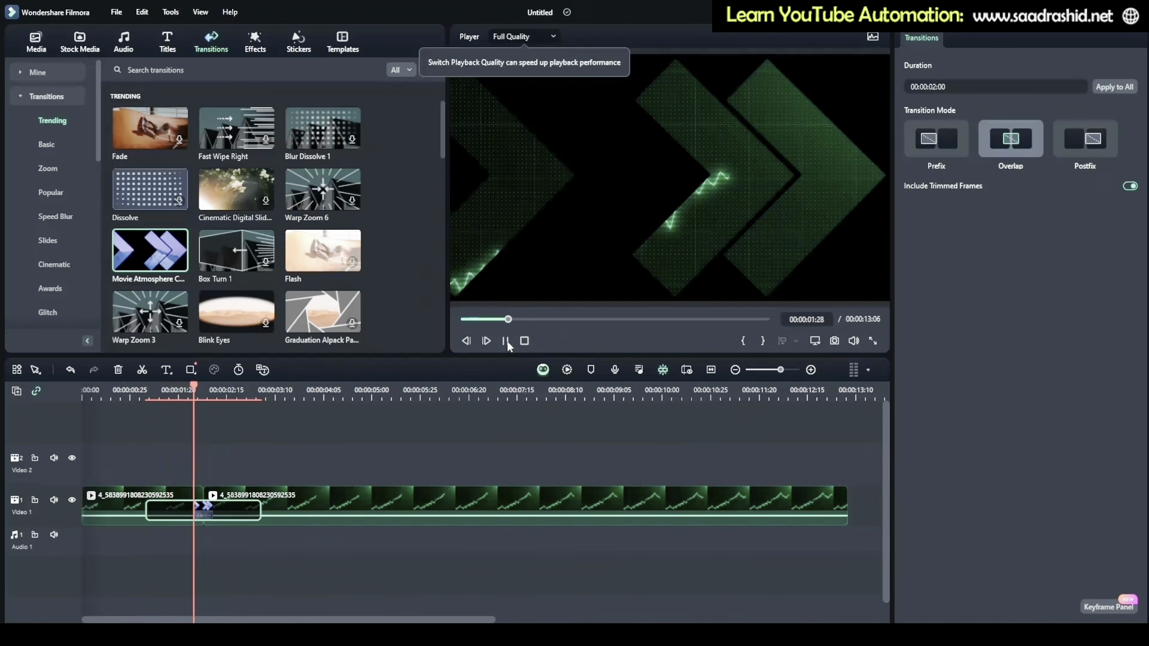
pyautogui.click(506, 341)
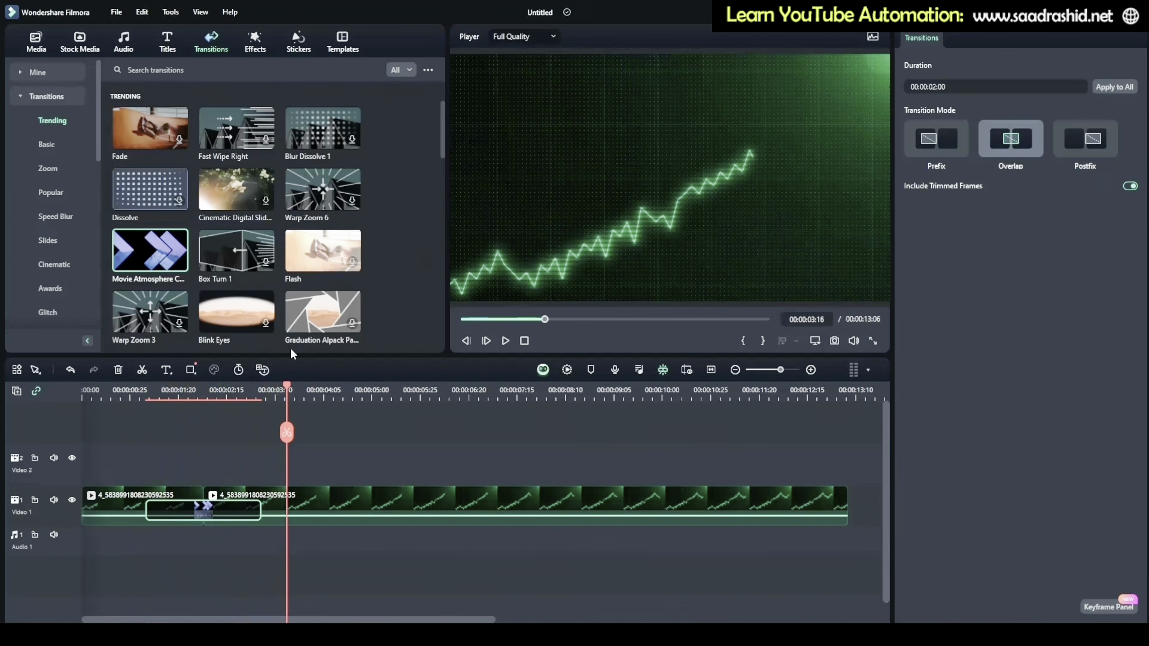
pyautogui.scroll(-8, 293, 258)
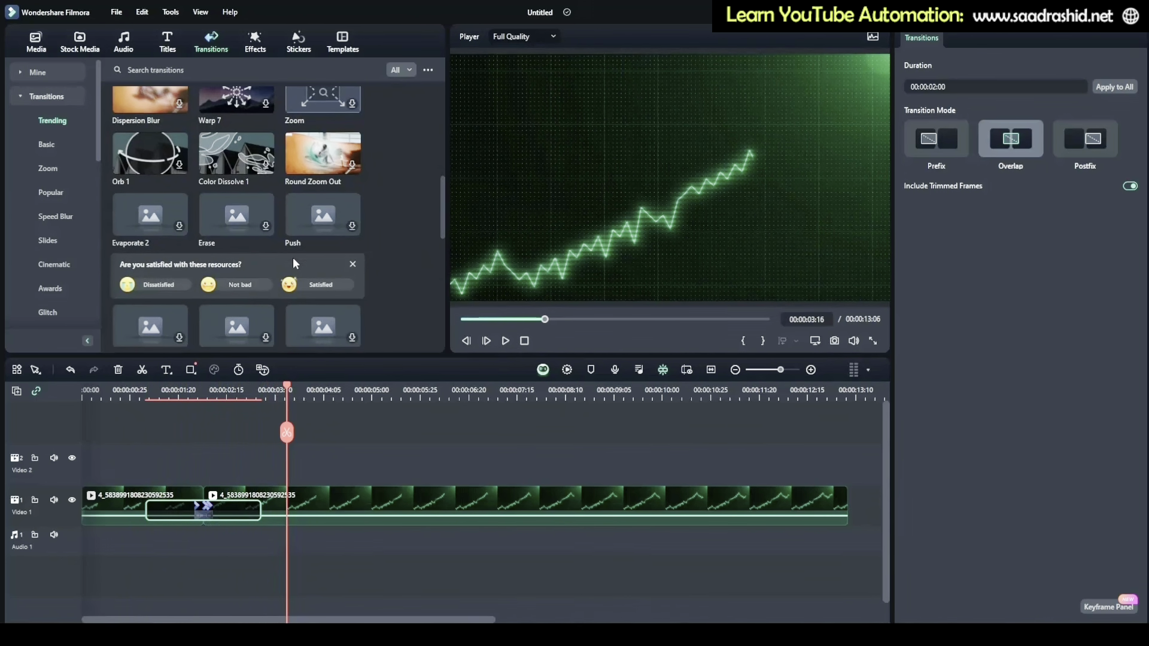
pyautogui.scroll(8, 293, 257)
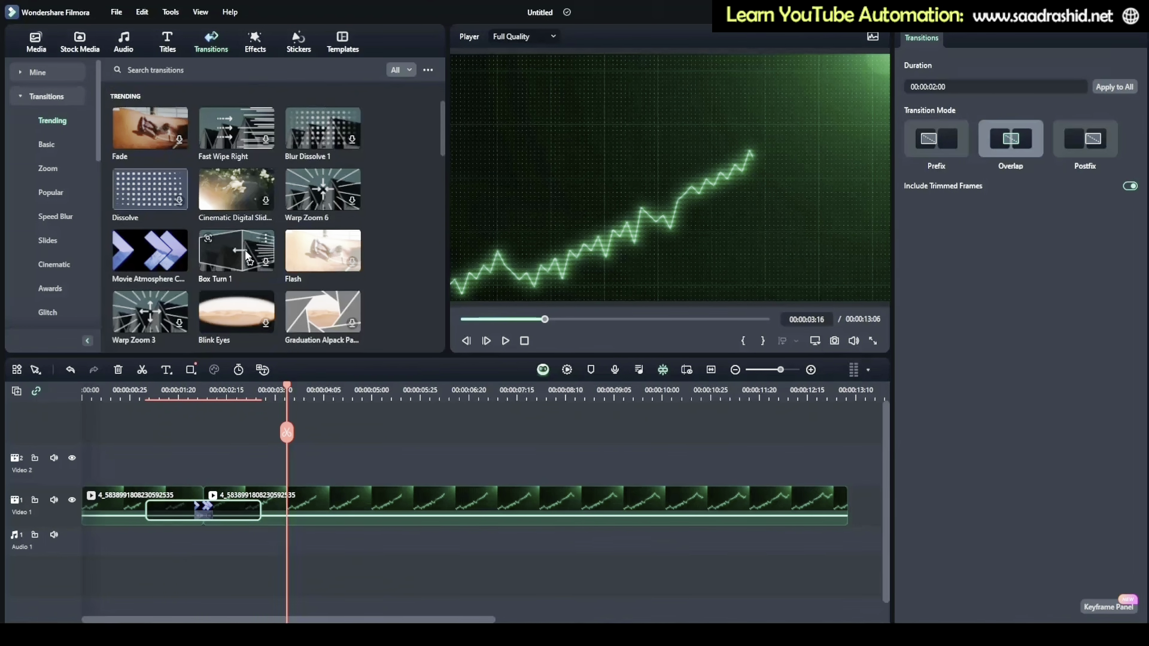
# Shorten the transition between the background clips to 00:00:00:24 and return the playhead to its start at 00:00:01:22.
pyautogui.moveTo(287, 392); pyautogui.dragTo(200, 403)
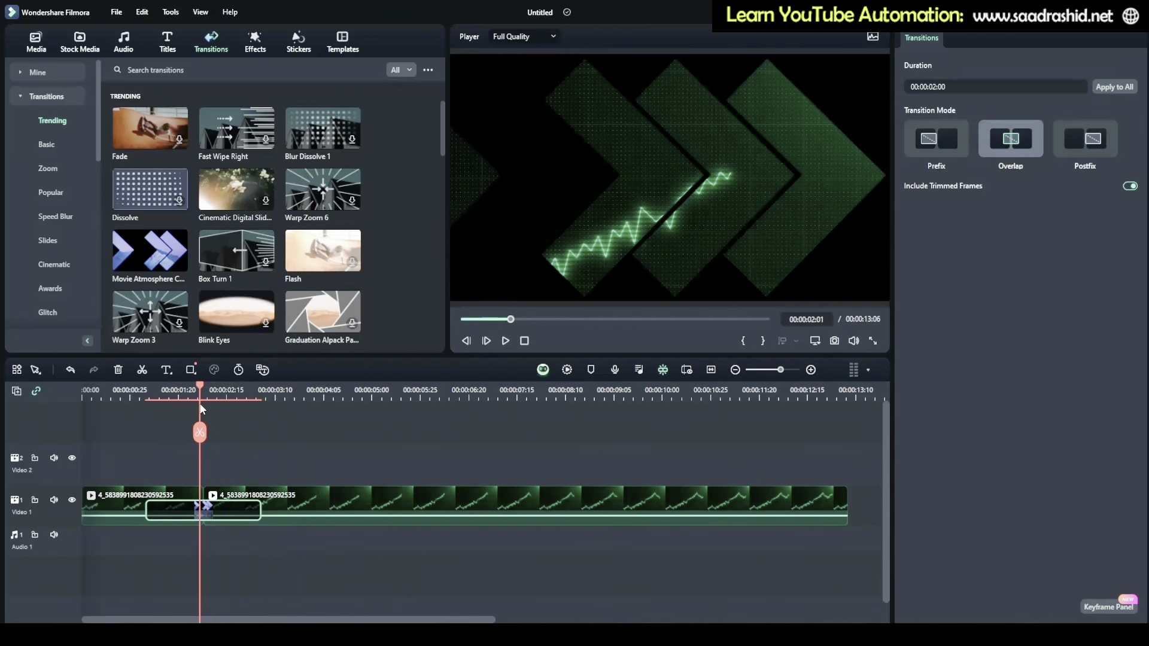
pyautogui.click(204, 507)
pyautogui.press('space')
pyautogui.press('space')
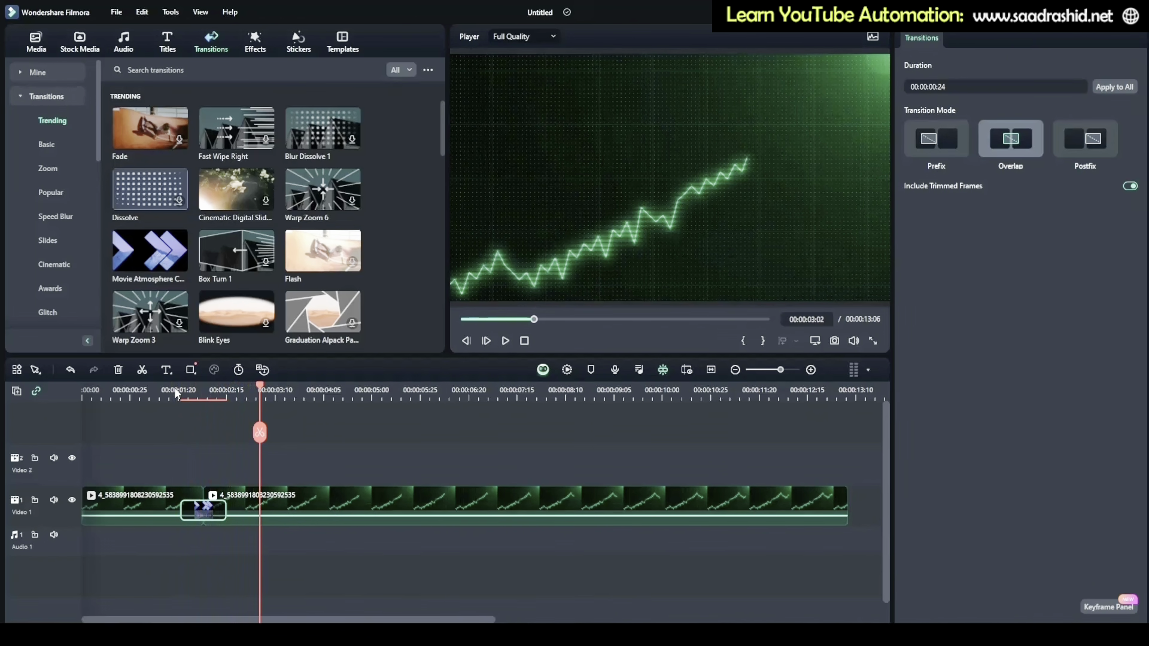
pyautogui.moveTo(261, 392)
pyautogui.moveTo(261, 392); pyautogui.dragTo(182, 395)
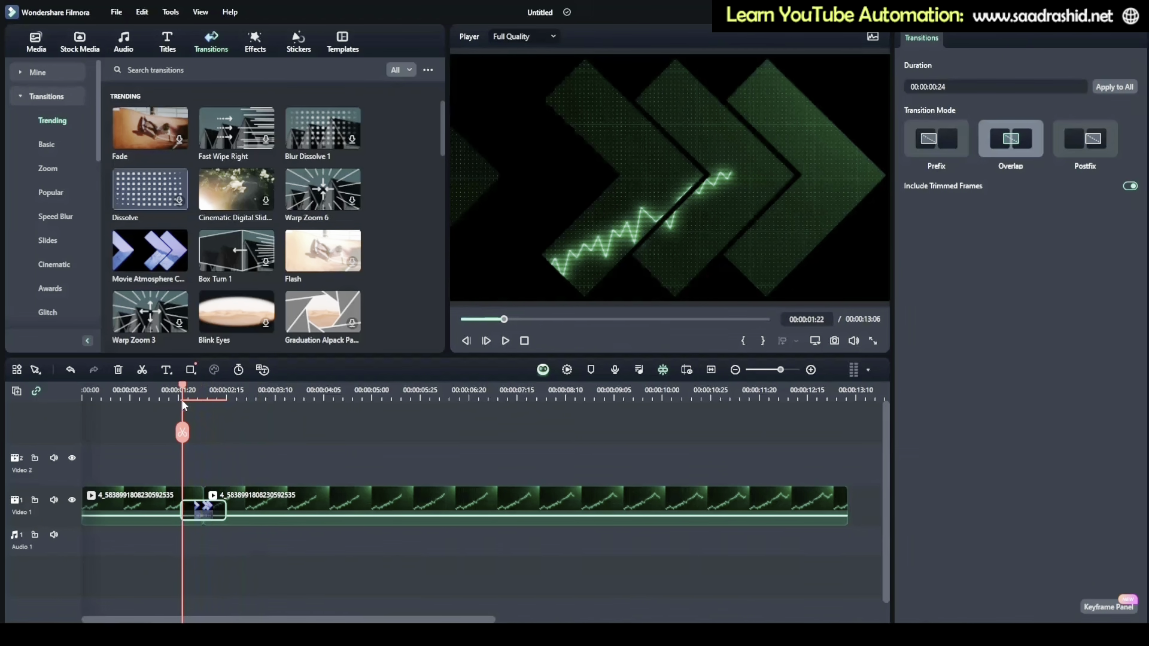
# Place the image of the man in a suit on the Video 2 track at about 00:00:02:10, above the second background clip.
pyautogui.click(36, 52)
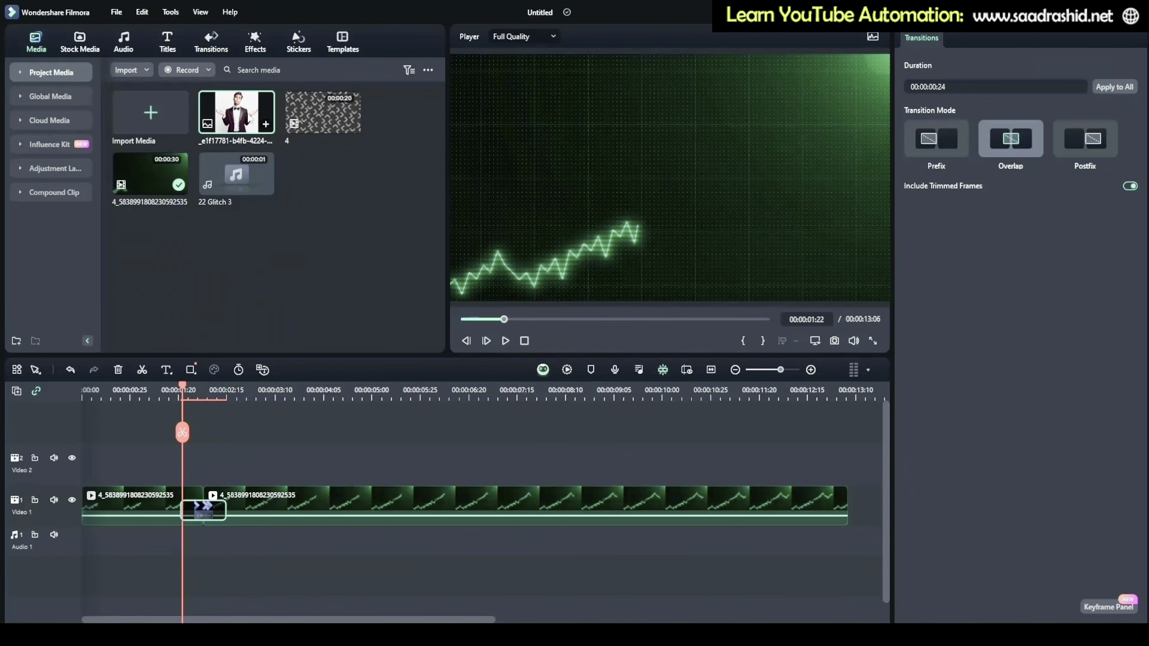
pyautogui.moveTo(248, 118); pyautogui.dragTo(220, 467)
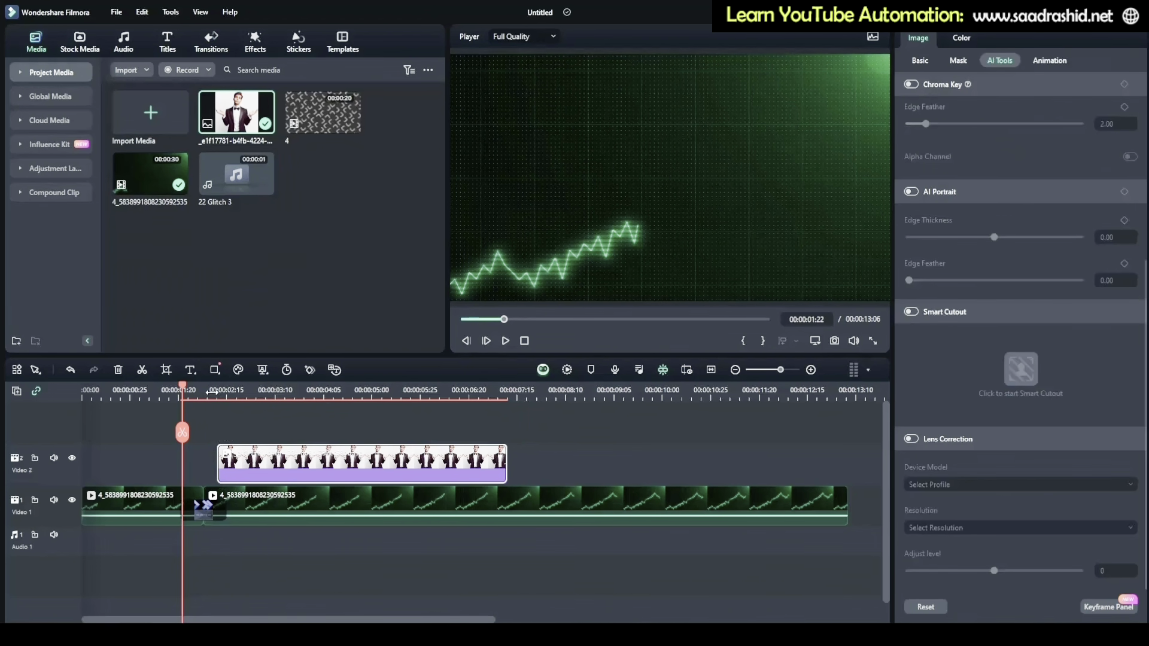
pyautogui.moveTo(211, 392); pyautogui.dragTo(234, 393)
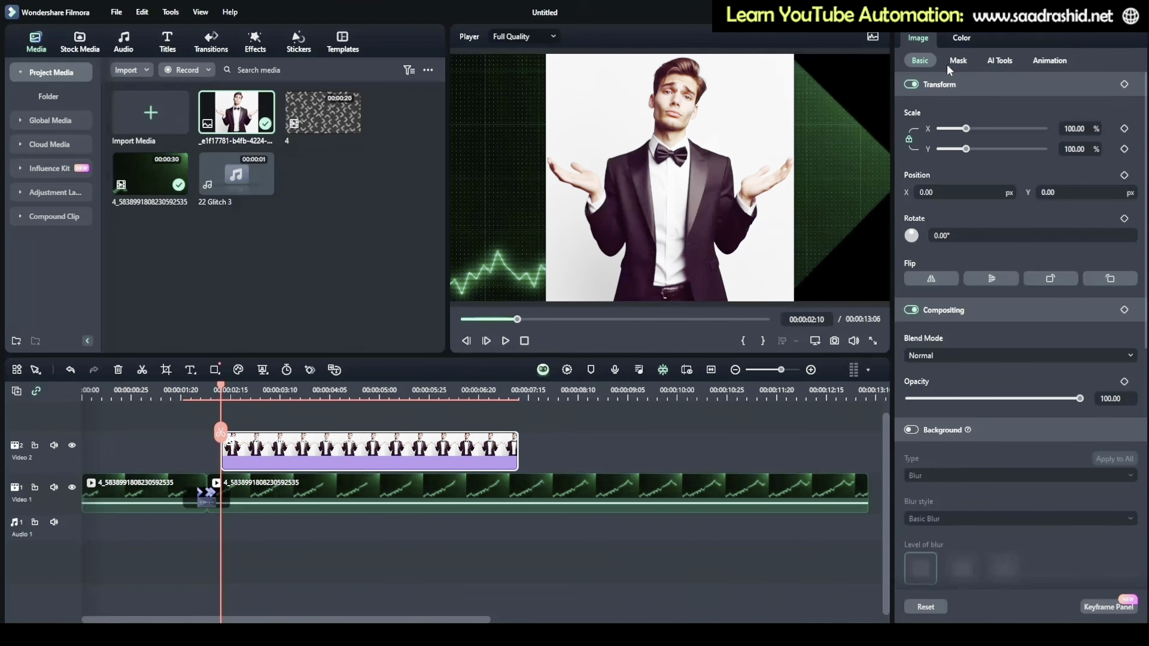
# Apply the Slide Up preset animation to the image clip and play it from 00:00:02:10.
pyautogui.click(1039, 60)
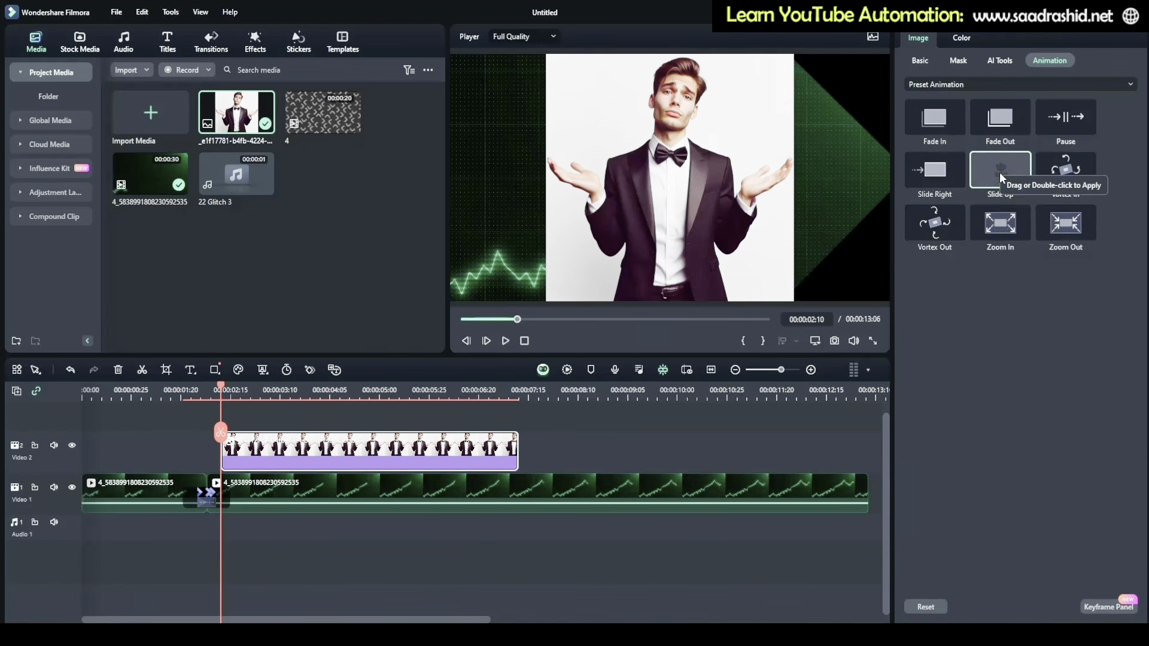
pyautogui.moveTo(1000, 173)
pyautogui.mouseDown()
pyautogui.moveTo(501, 311)
pyautogui.moveTo(464, 398)
pyautogui.moveTo(407, 455)
pyautogui.moveTo(318, 422)
pyautogui.moveTo(224, 476)
pyautogui.moveTo(224, 449)
pyautogui.mouseUp()
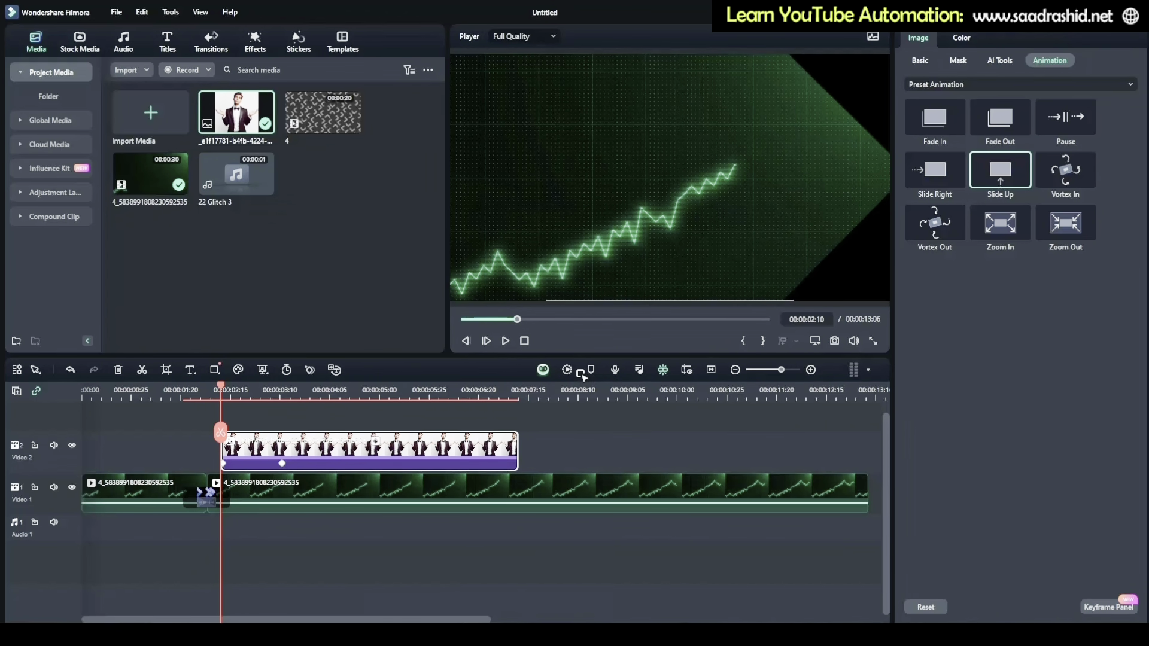
pyautogui.click(505, 341)
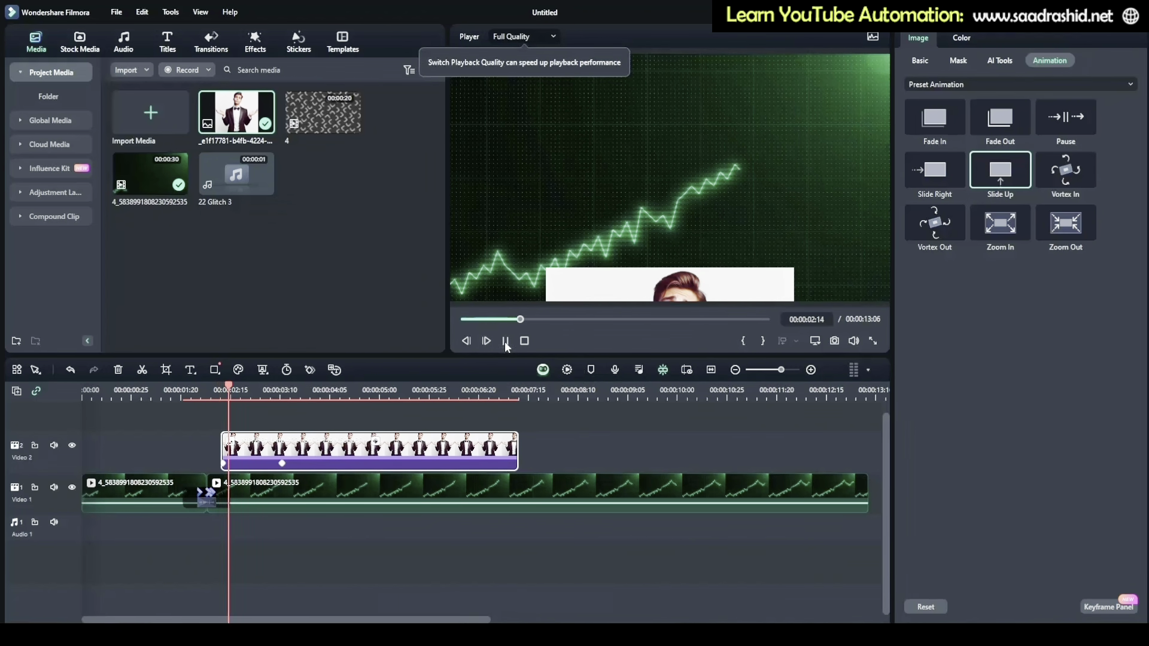
pyautogui.click(506, 341)
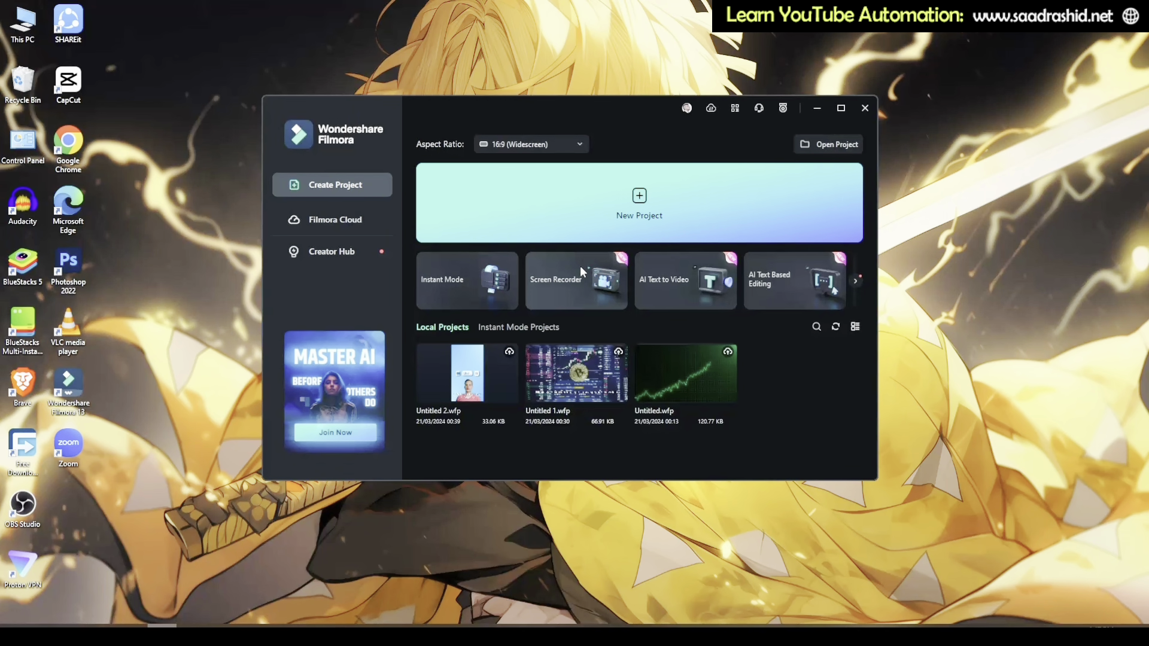
# Launch the Screen Recorder from the start window and set its capture area to Custom.
pyautogui.moveTo(581, 268)
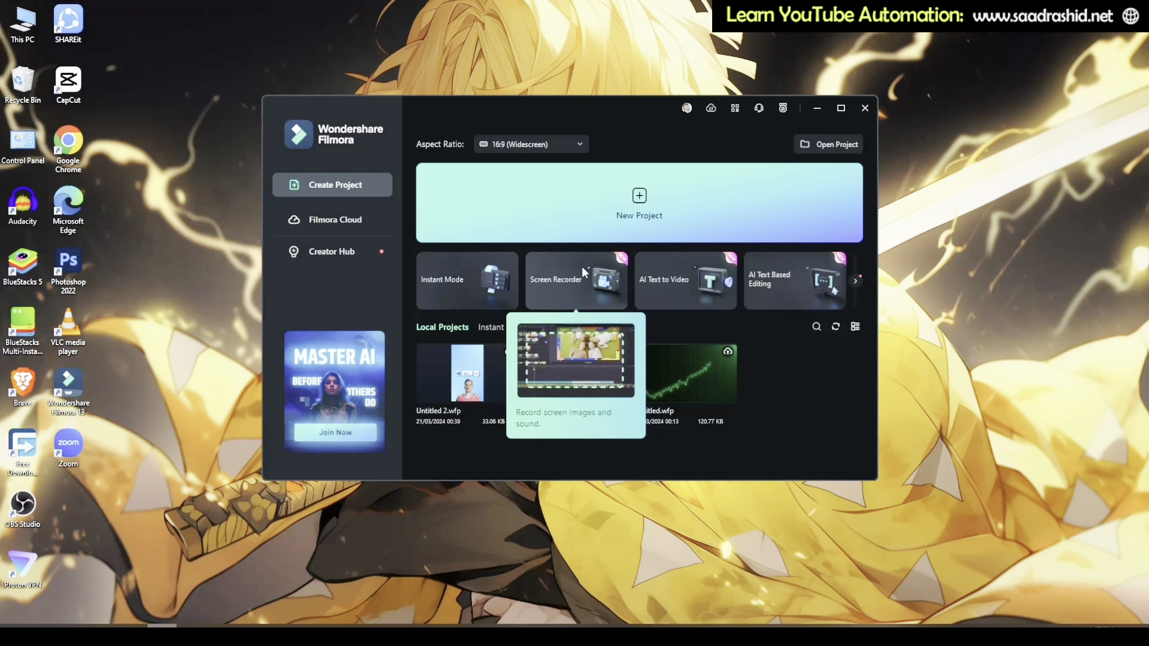
pyautogui.click(582, 267)
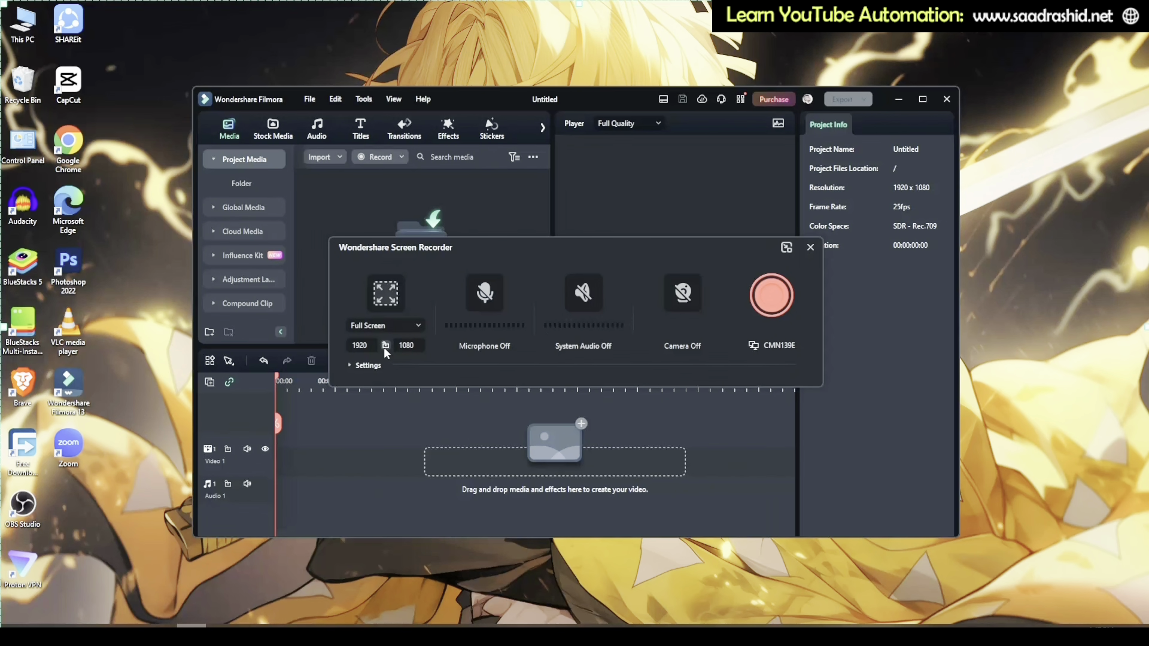
pyautogui.click(366, 325)
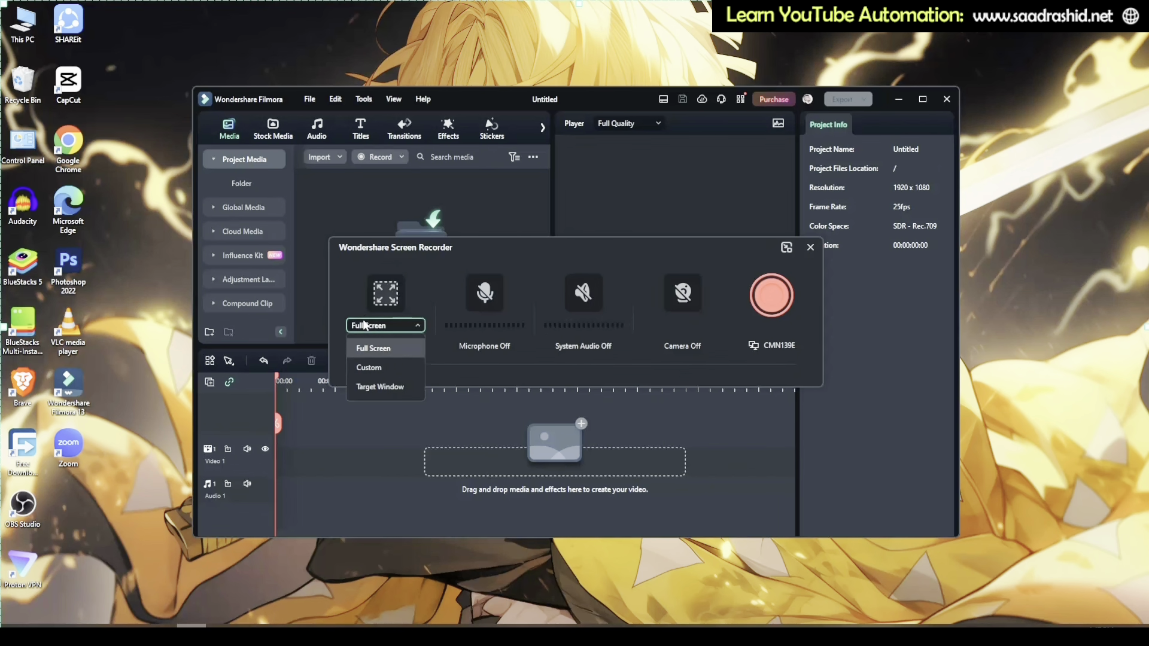
pyautogui.click(376, 368)
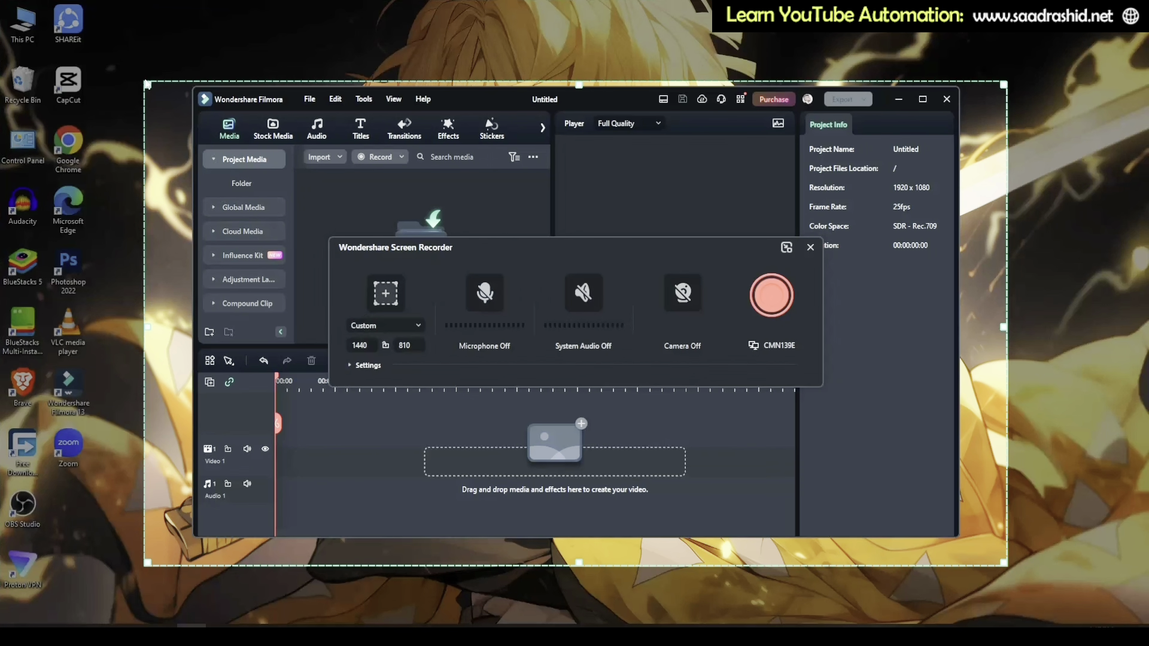
# Try resizing the custom capture frame, set the capture area to Full Screen at 1920 x 1080 and record the screen.
pyautogui.moveTo(576, 323)
pyautogui.mouseDown()
pyautogui.moveTo(526, 282)
pyautogui.moveTo(591, 326)
pyautogui.mouseUp()
pyautogui.moveTo(178, 90); pyautogui.dragTo(182, 81)
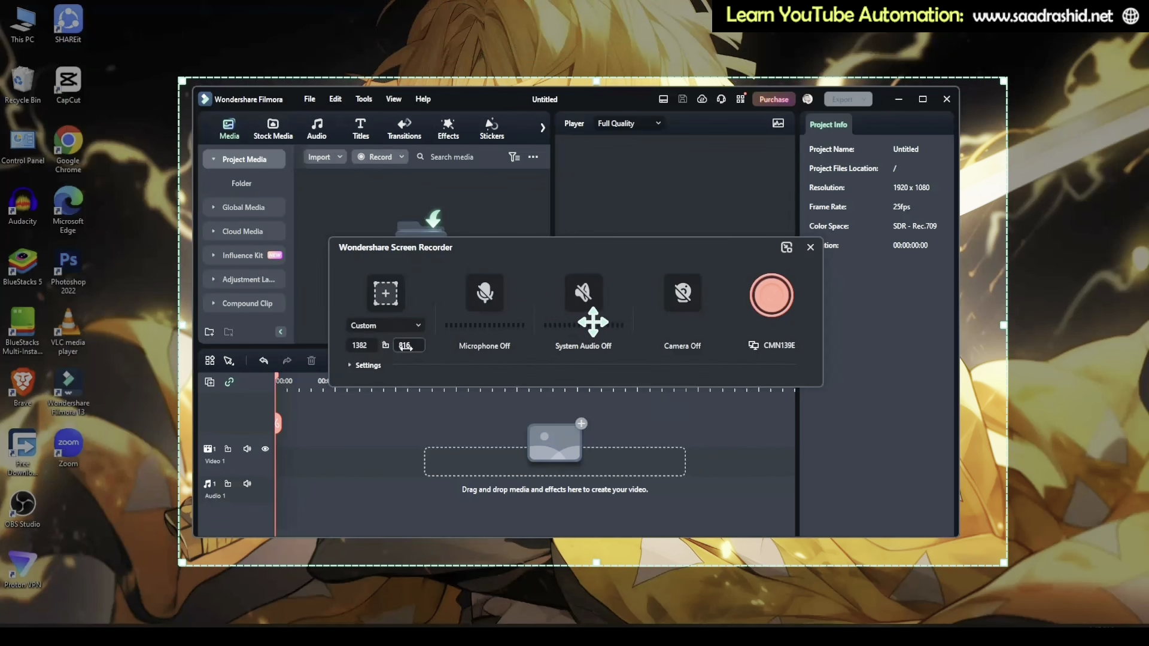
pyautogui.click(389, 326)
pyautogui.click(376, 348)
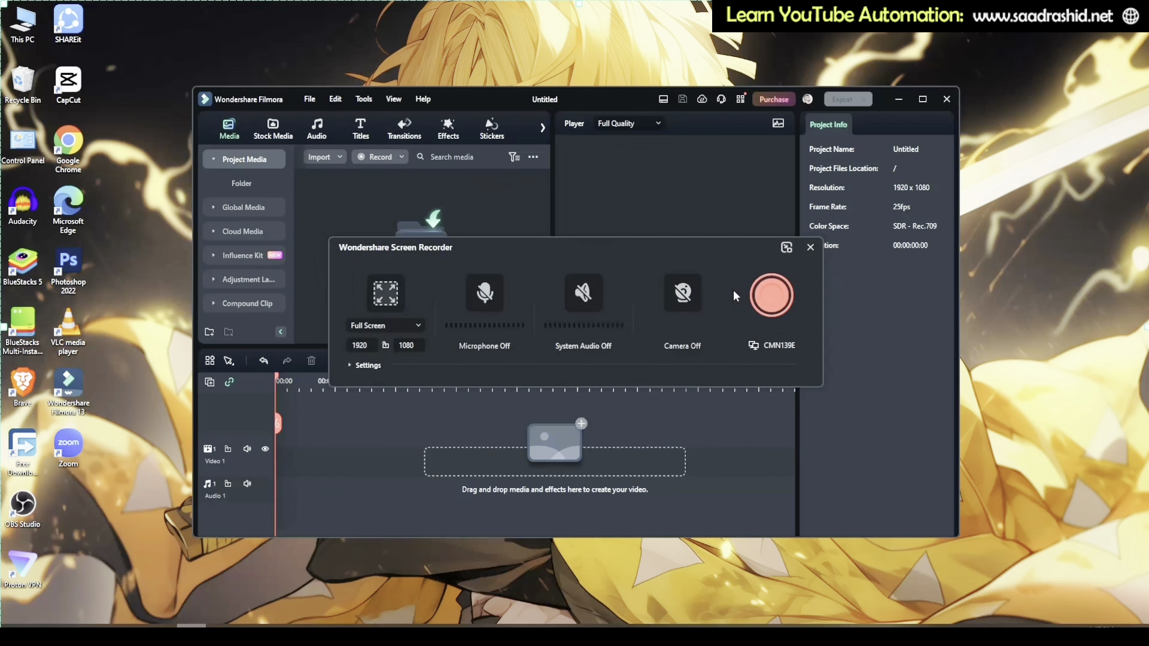
pyautogui.click(771, 294)
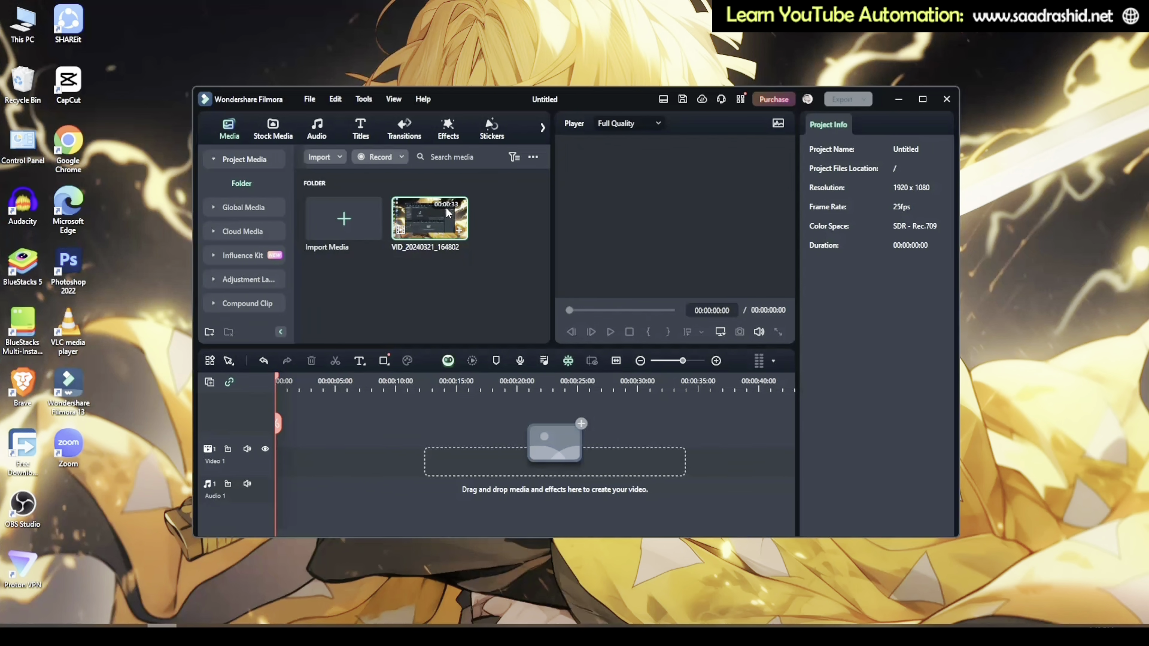
# Place the recorded clip VID_20240321_164802 at the start of the timeline and look through the export options.
pyautogui.moveTo(446, 206); pyautogui.dragTo(290, 413)
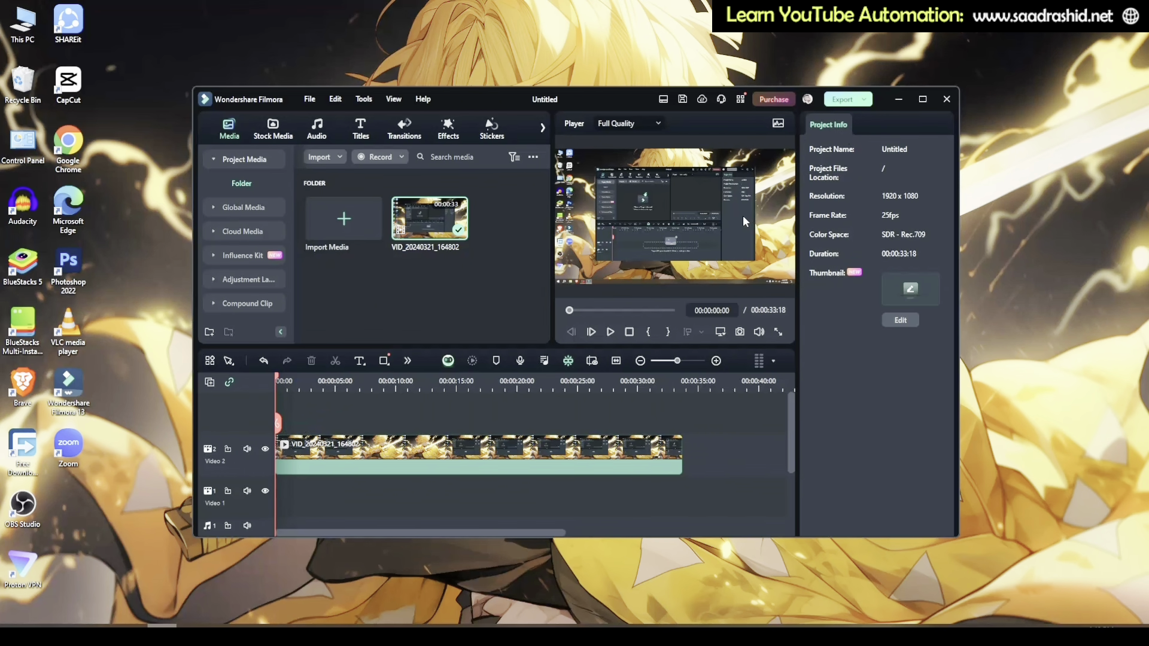
pyautogui.click(869, 101)
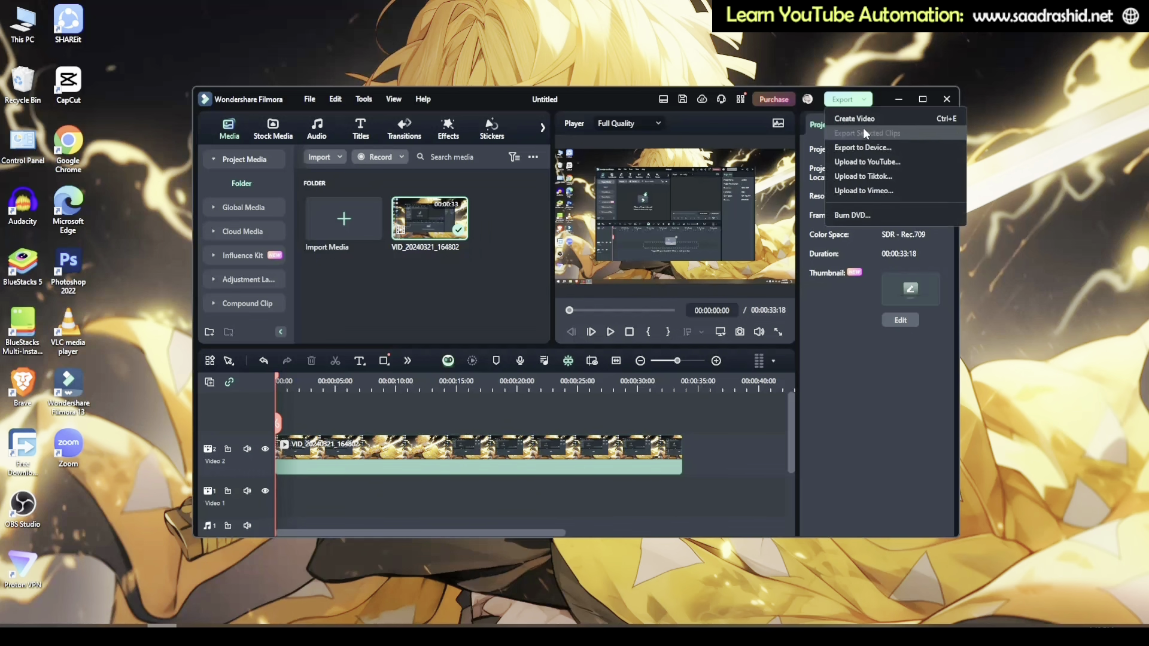
pyautogui.click(555, 404)
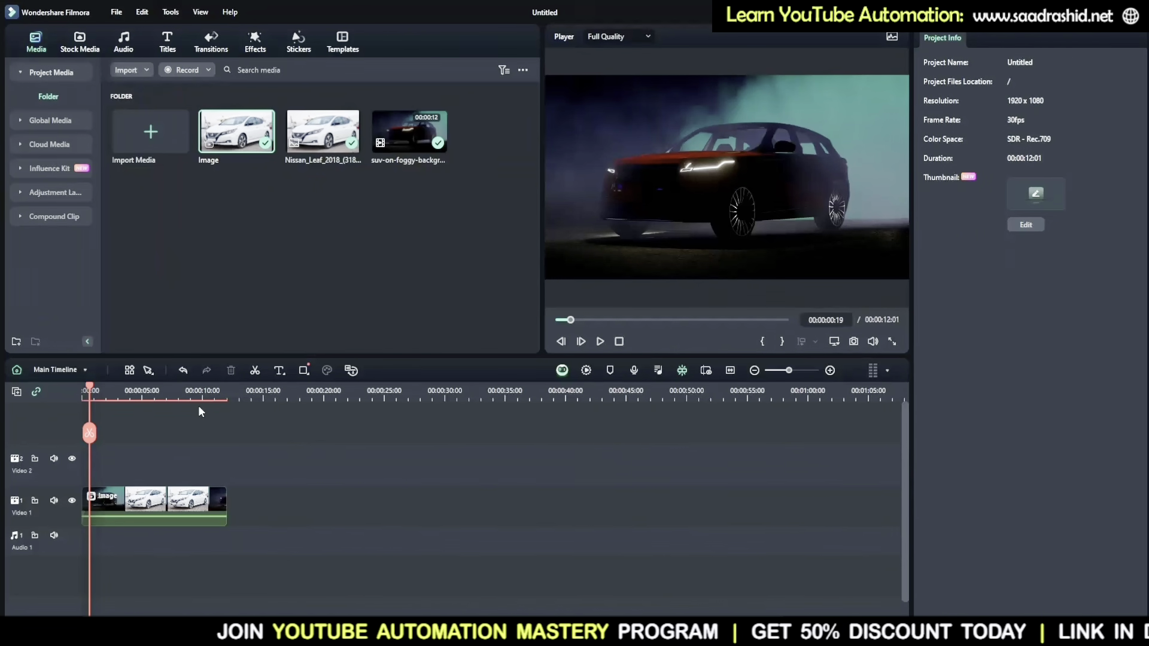
# Replace the clip on the timeline with the foggy SUV video on Video 1 and the Nissan Leaf image on Video 2 at about 00:00:02.
pyautogui.click(150, 506)
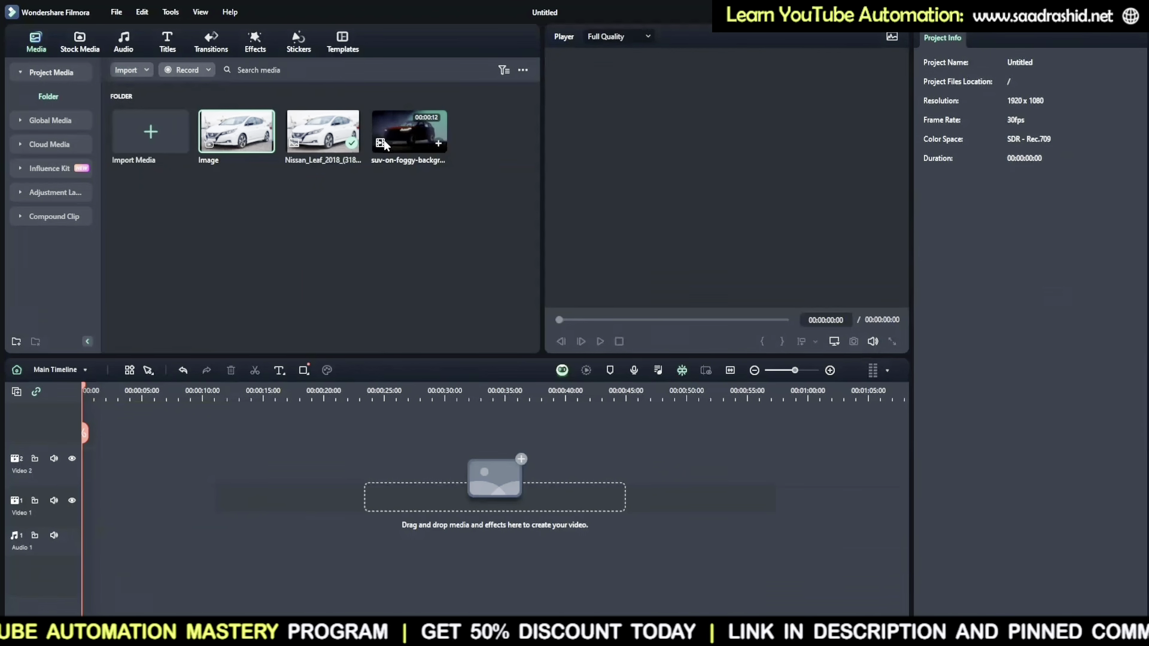
pyautogui.moveTo(425, 132); pyautogui.dragTo(76, 547)
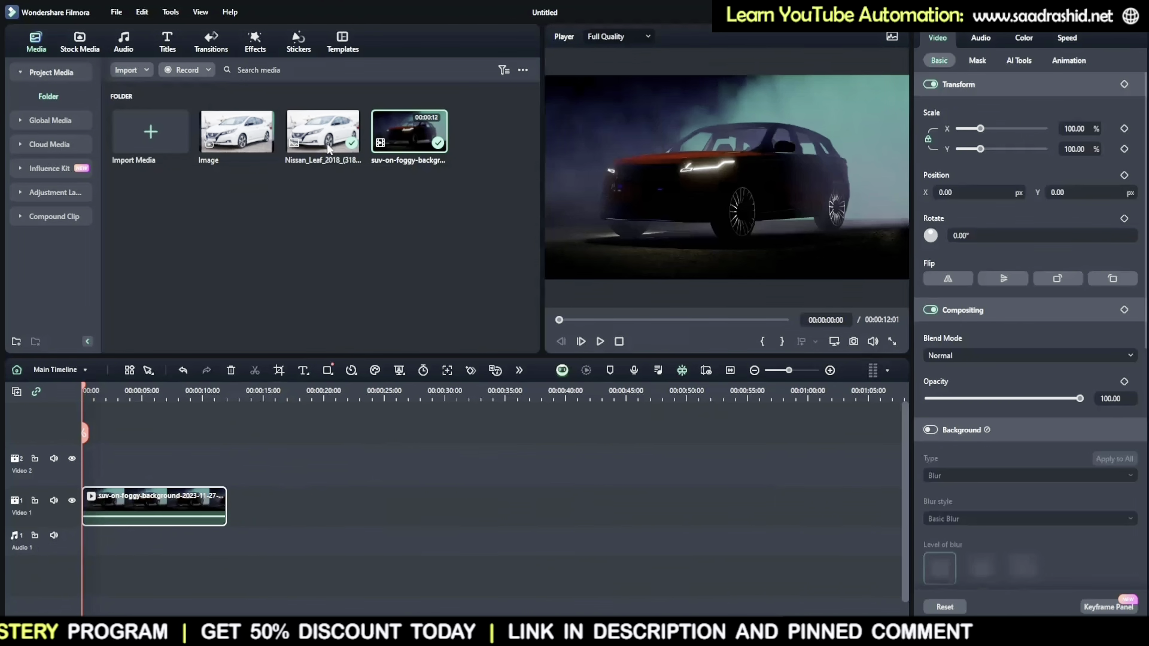
pyautogui.moveTo(303, 157); pyautogui.dragTo(150, 461)
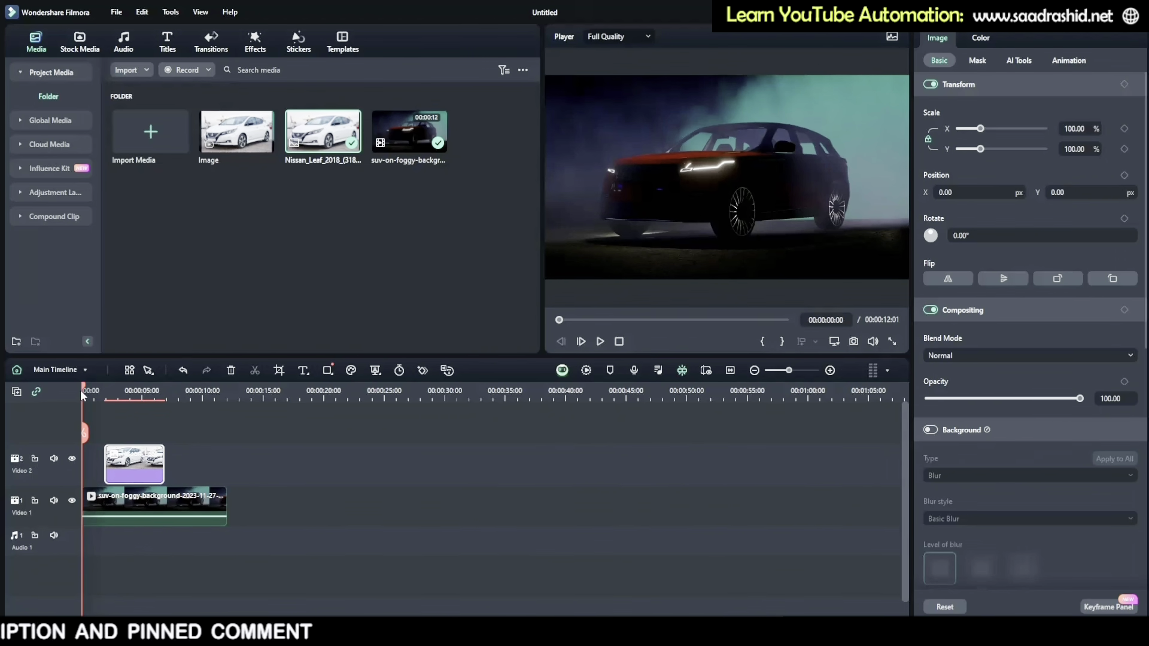
# Scrub over the section where the Nissan Leaf image covers the SUV video and return the playhead to 00:00:00:00.
pyautogui.moveTo(85, 388)
pyautogui.mouseDown()
pyautogui.moveTo(121, 395)
pyautogui.moveTo(85, 390)
pyautogui.mouseUp()
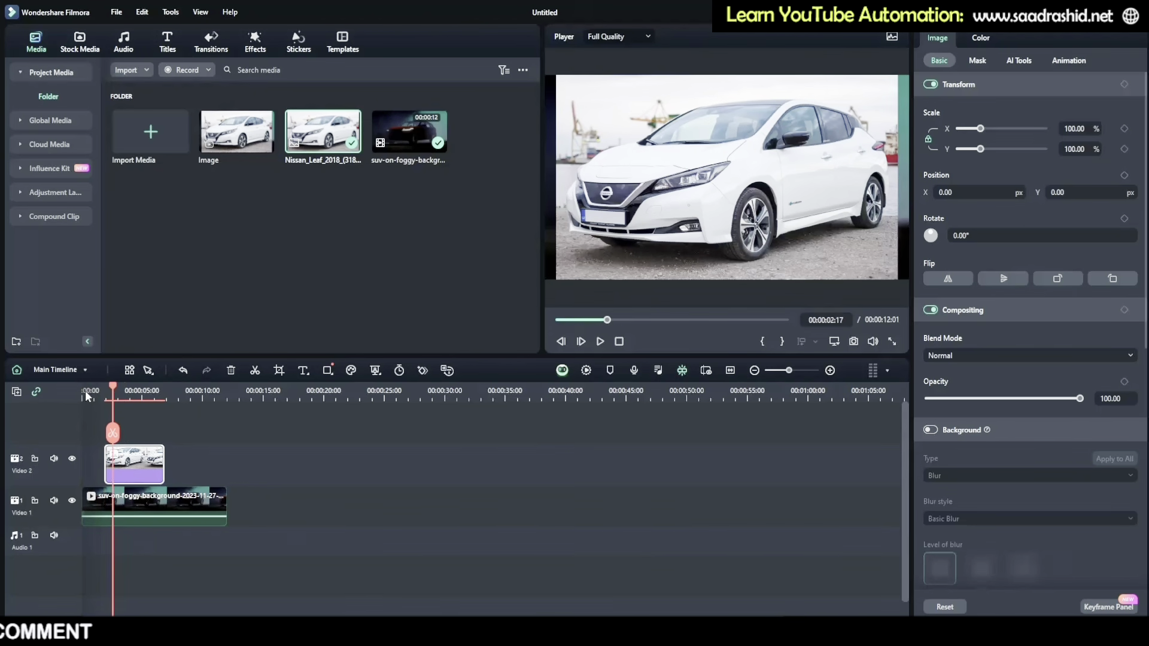
pyautogui.moveTo(127, 537); pyautogui.dragTo(133, 471)
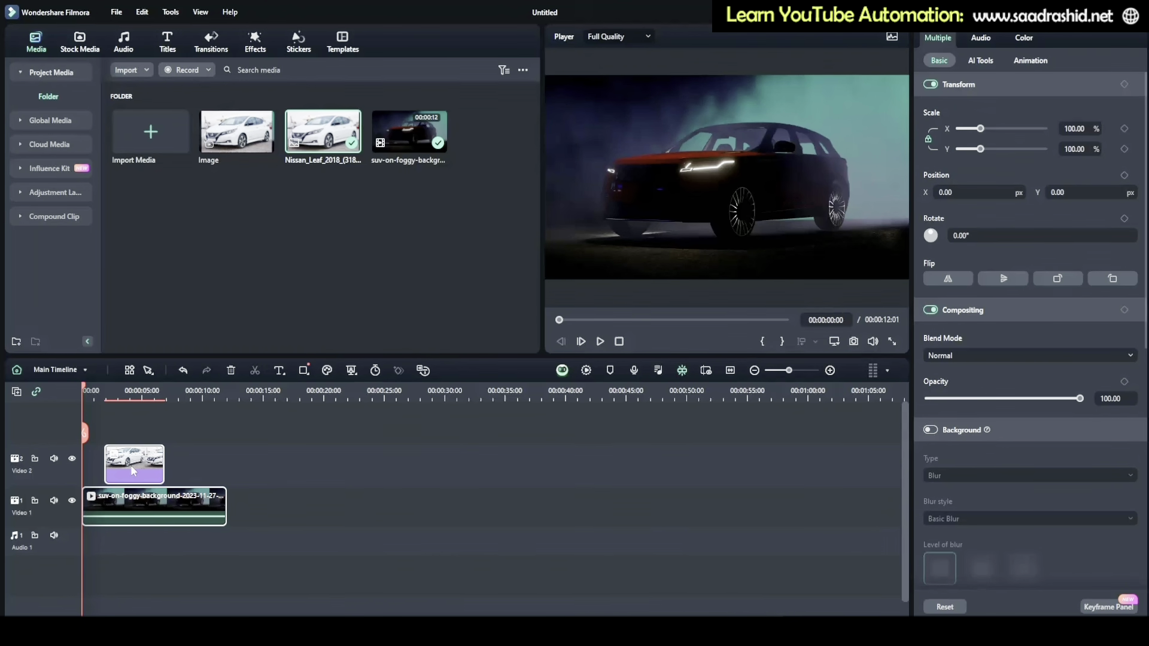
pyautogui.moveTo(133, 471)
pyautogui.mouseDown()
pyautogui.moveTo(276, 474)
pyautogui.moveTo(133, 487)
pyautogui.mouseUp()
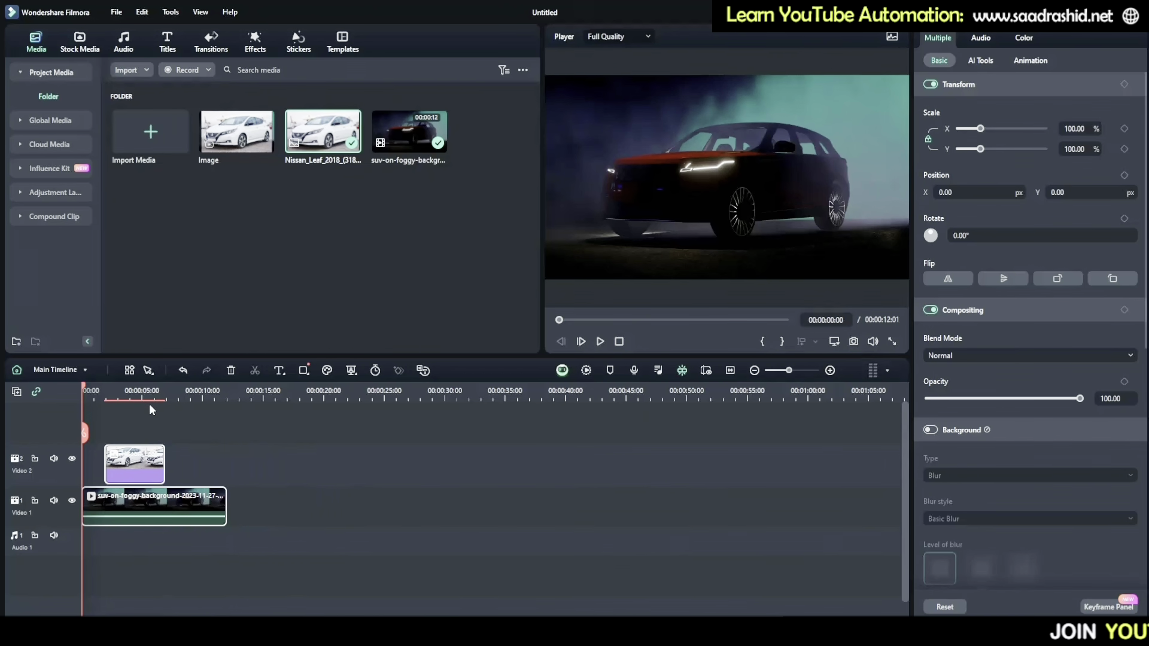
pyautogui.click(130, 391)
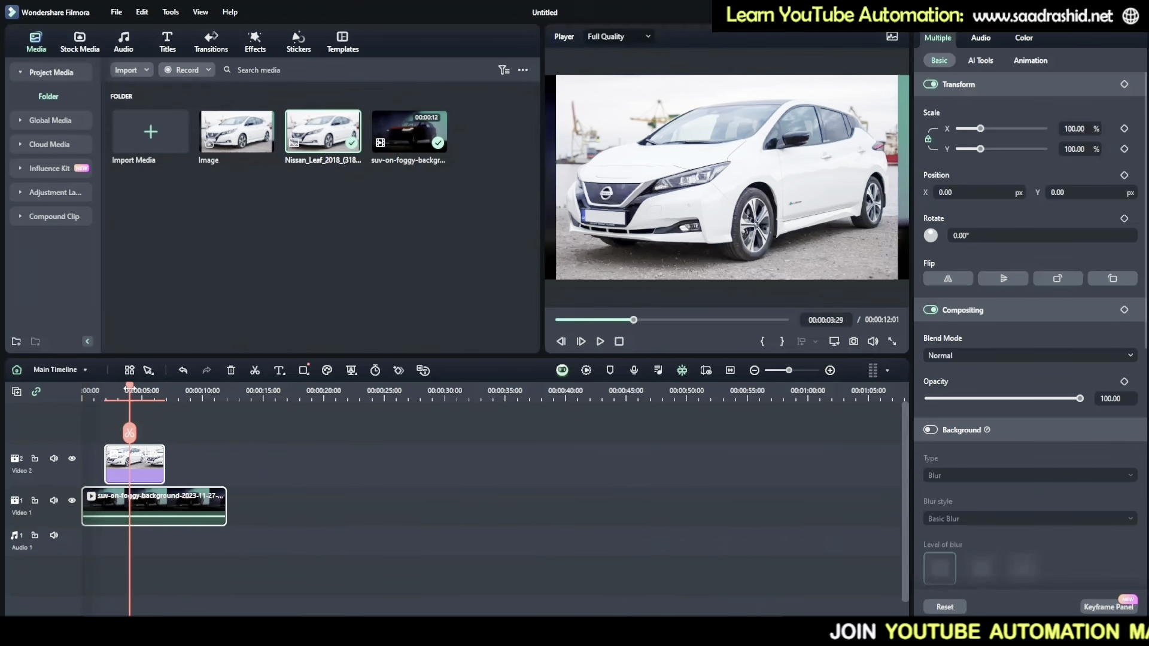
pyautogui.click(200, 440)
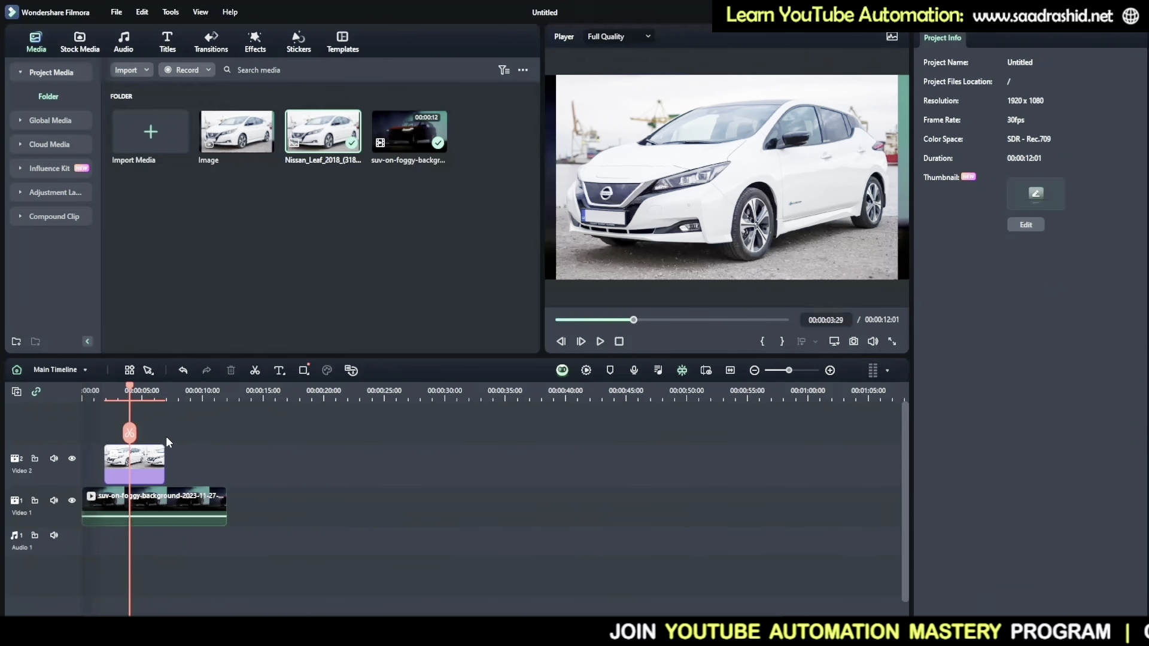
pyautogui.click(106, 390)
pyautogui.click(76, 392)
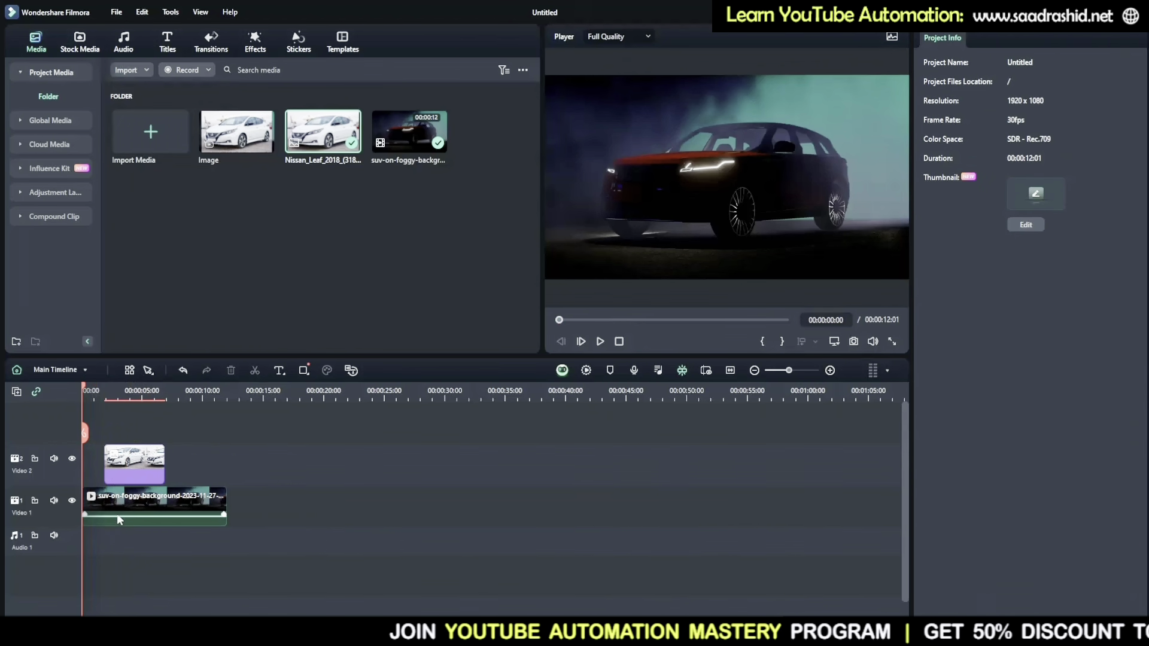
# Combine the Nissan Leaf image and the SUV video into a compound clip named Compound Clip 1.
pyautogui.moveTo(118, 530); pyautogui.dragTo(142, 448)
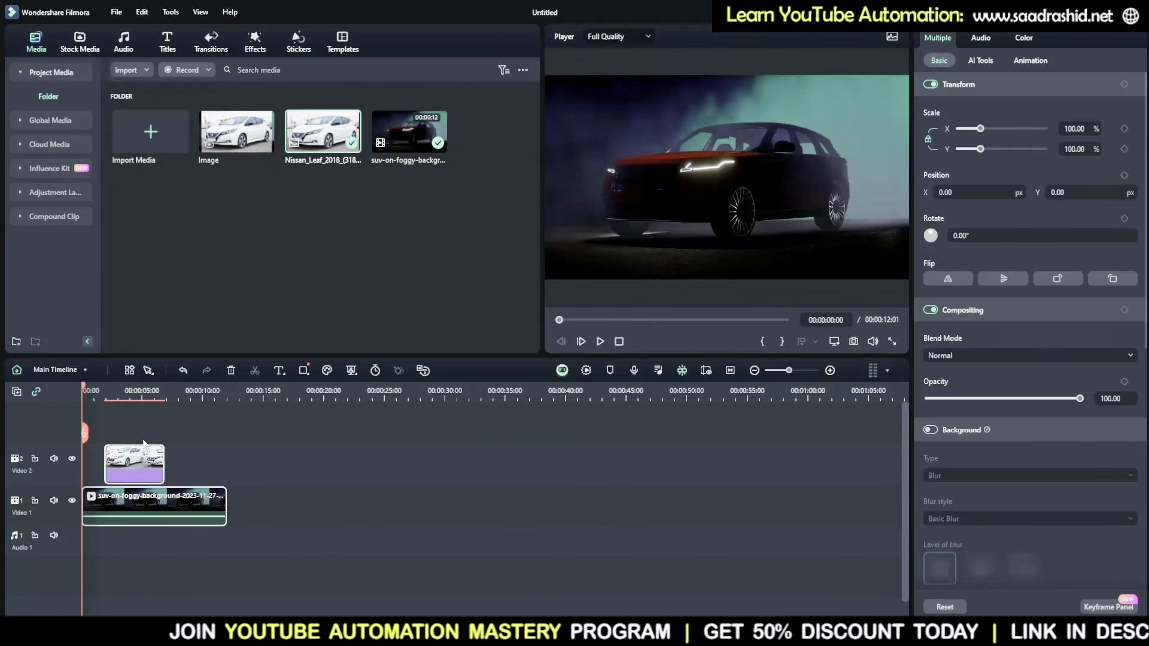
pyautogui.rightClick(136, 458)
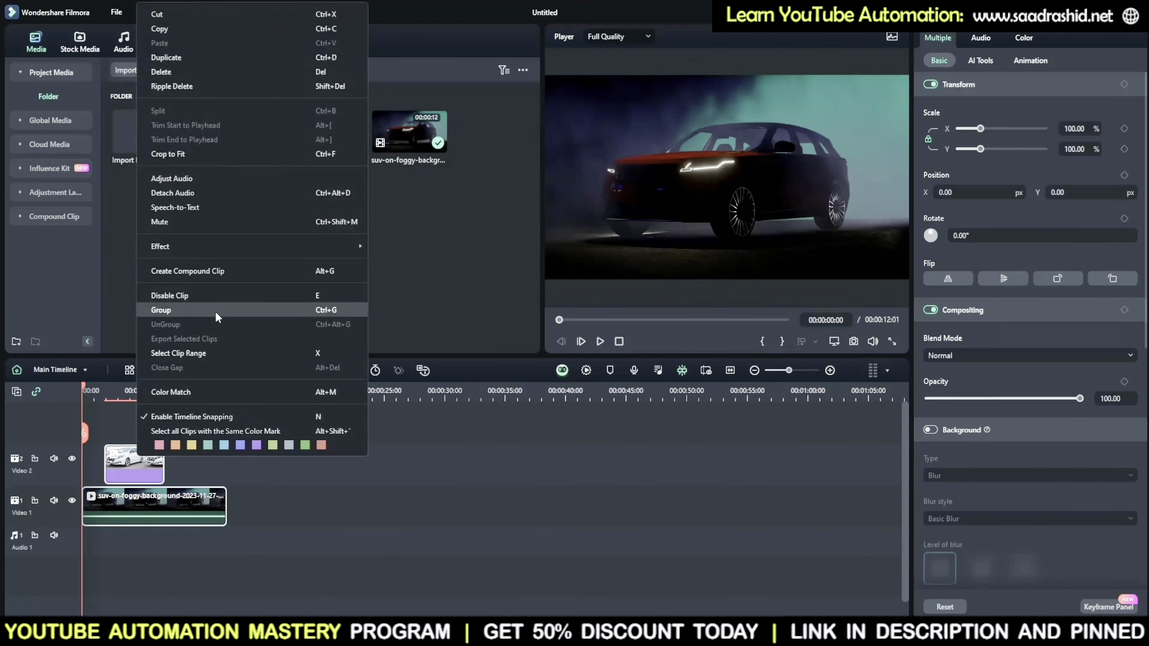
pyautogui.click(210, 272)
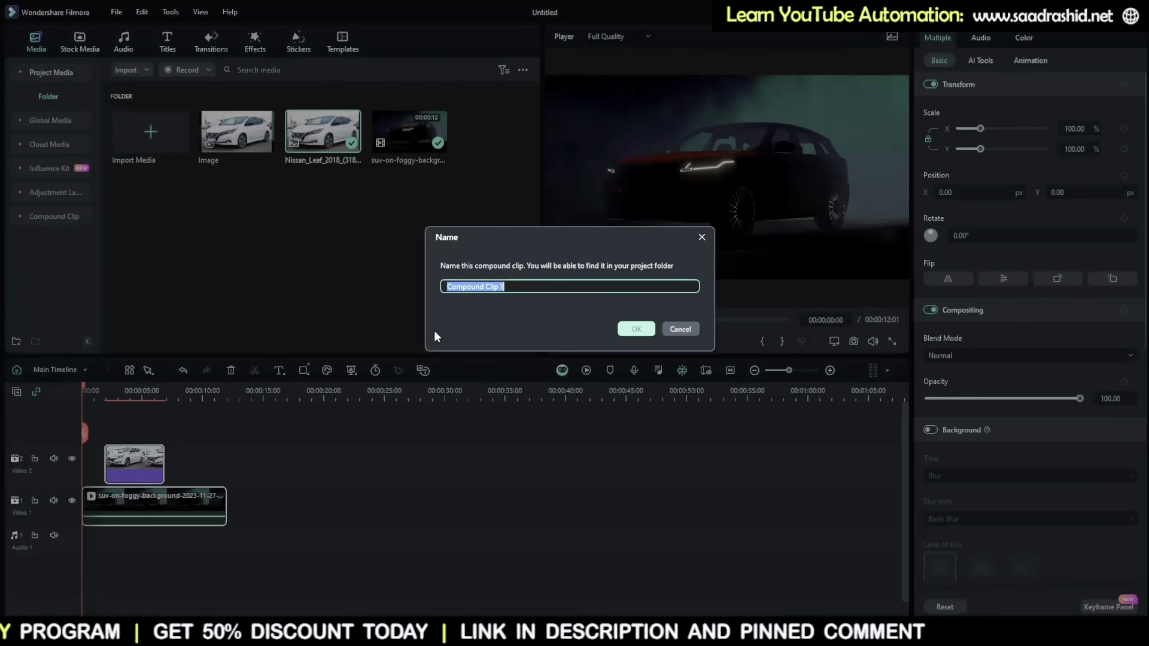
pyautogui.click(636, 329)
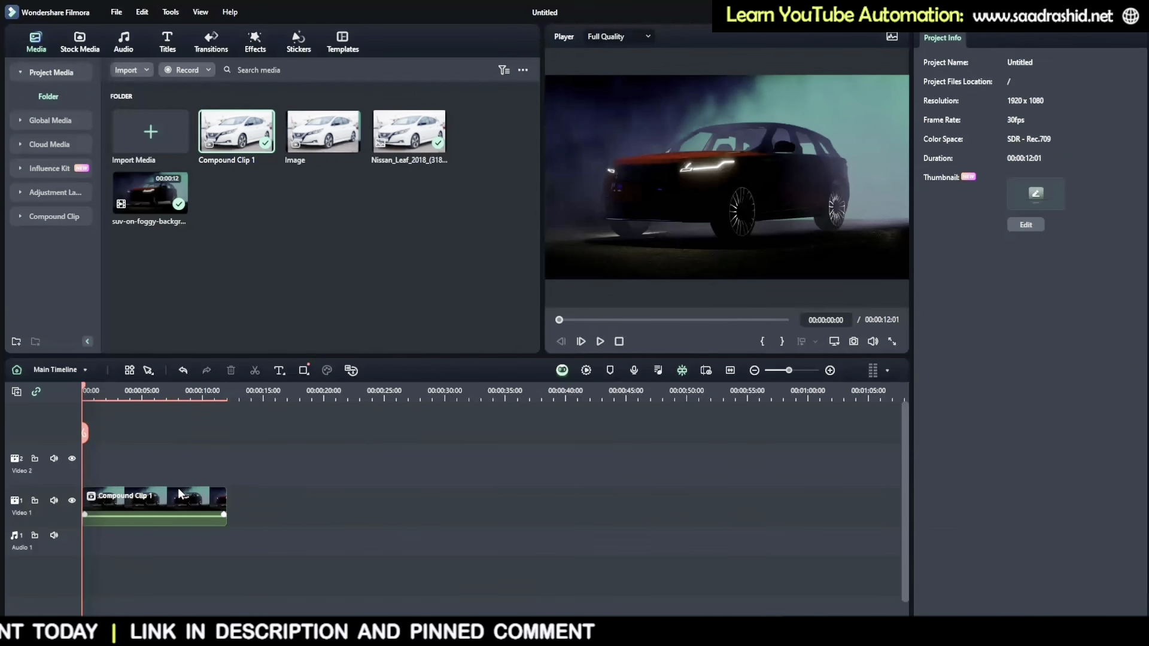
# Scrub the compound clip to 00:00:03:01, shift it right along the Video 1 track and move it back toward the start.
pyautogui.moveTo(85, 392); pyautogui.dragTo(118, 392)
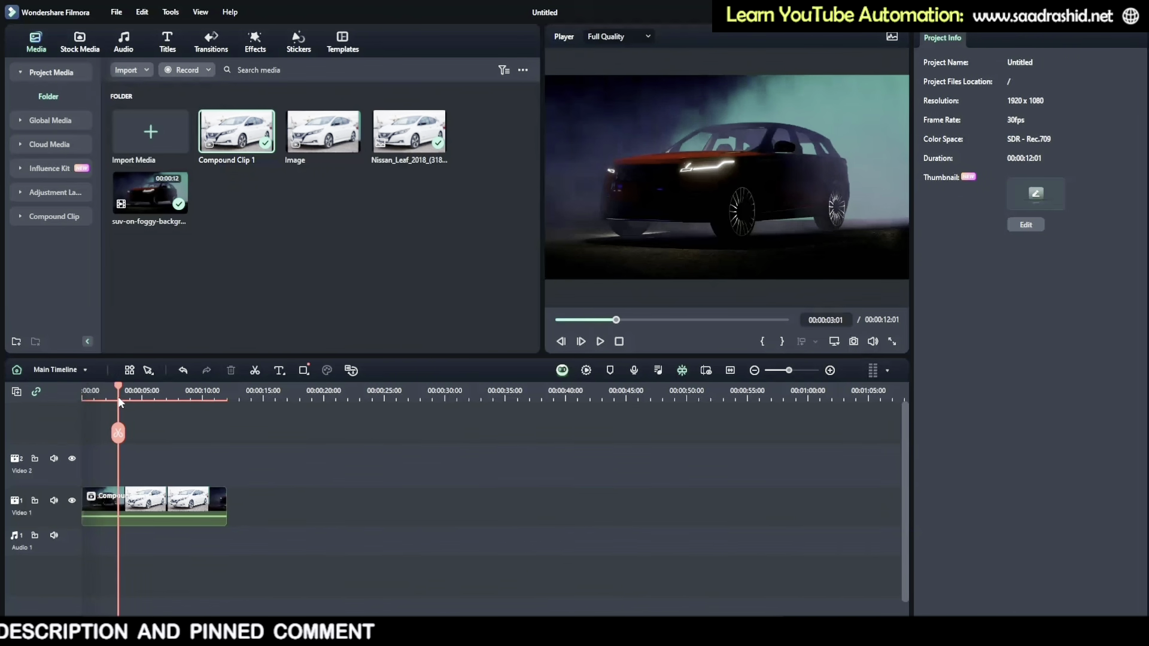
pyautogui.moveTo(172, 499); pyautogui.dragTo(233, 503)
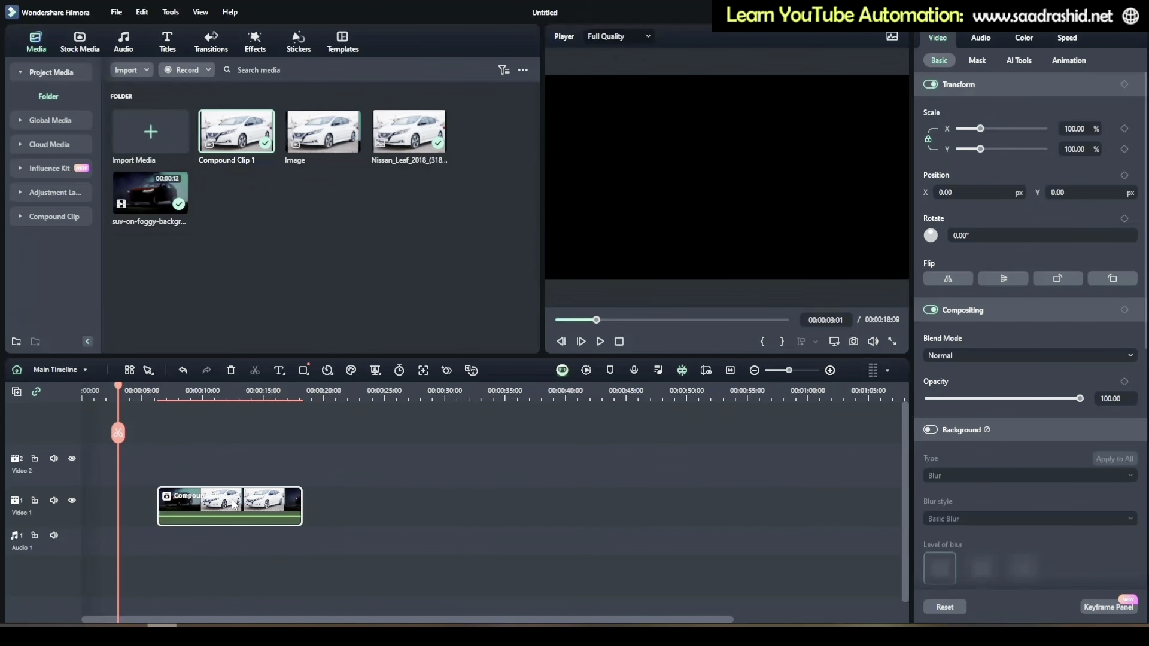
pyautogui.moveTo(161, 505); pyautogui.dragTo(94, 508)
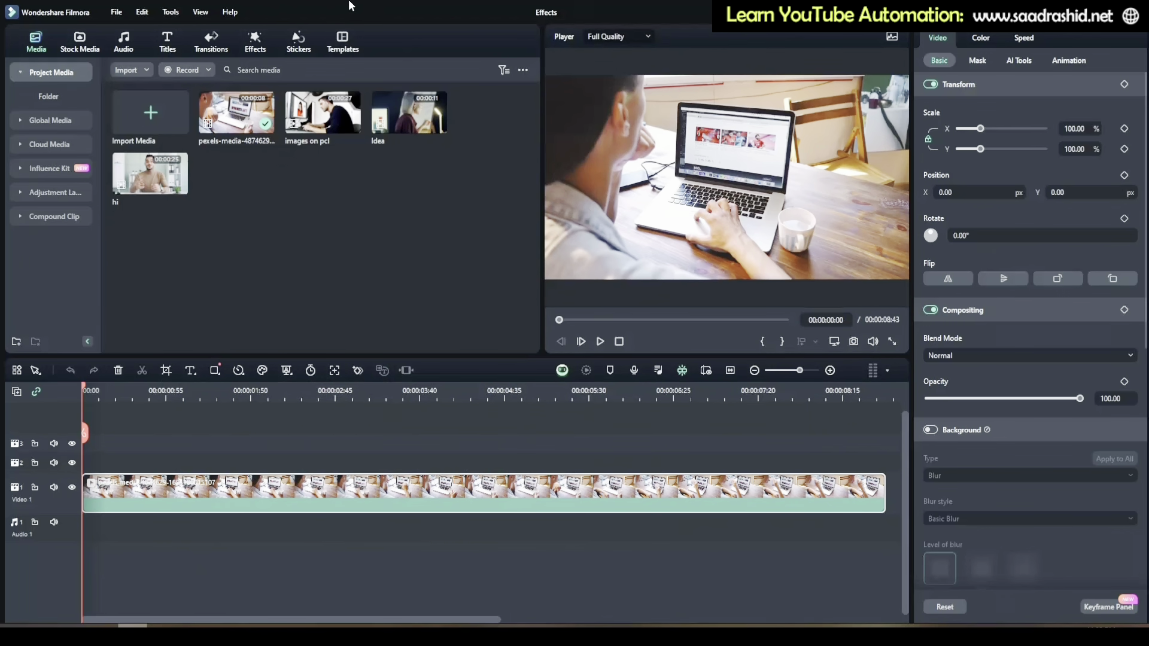
# In the Effects project, browse the Video Effects categories from Basic through Distortion.
pyautogui.click(241, 48)
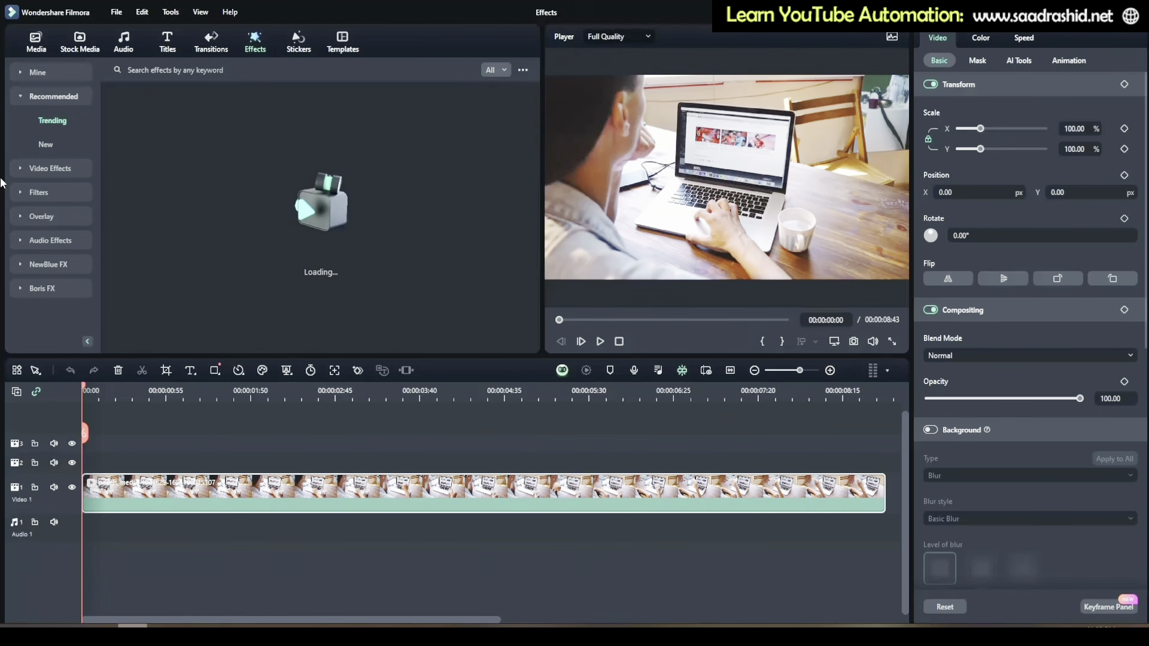
pyautogui.click(38, 171)
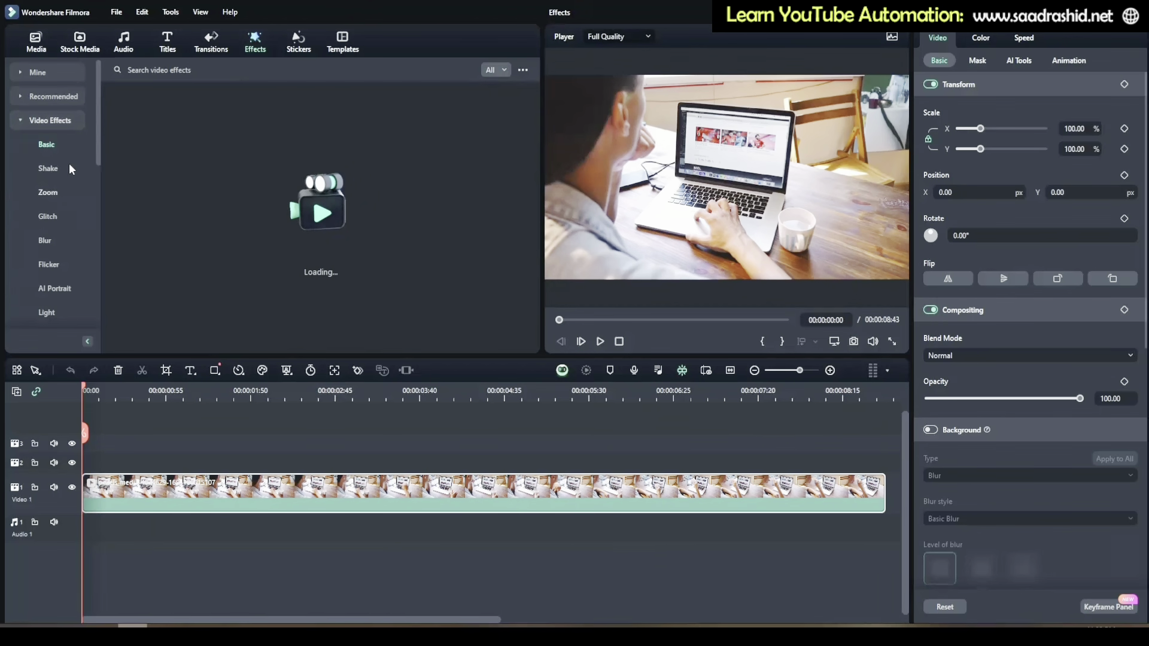
pyautogui.scroll(-5, 71, 163)
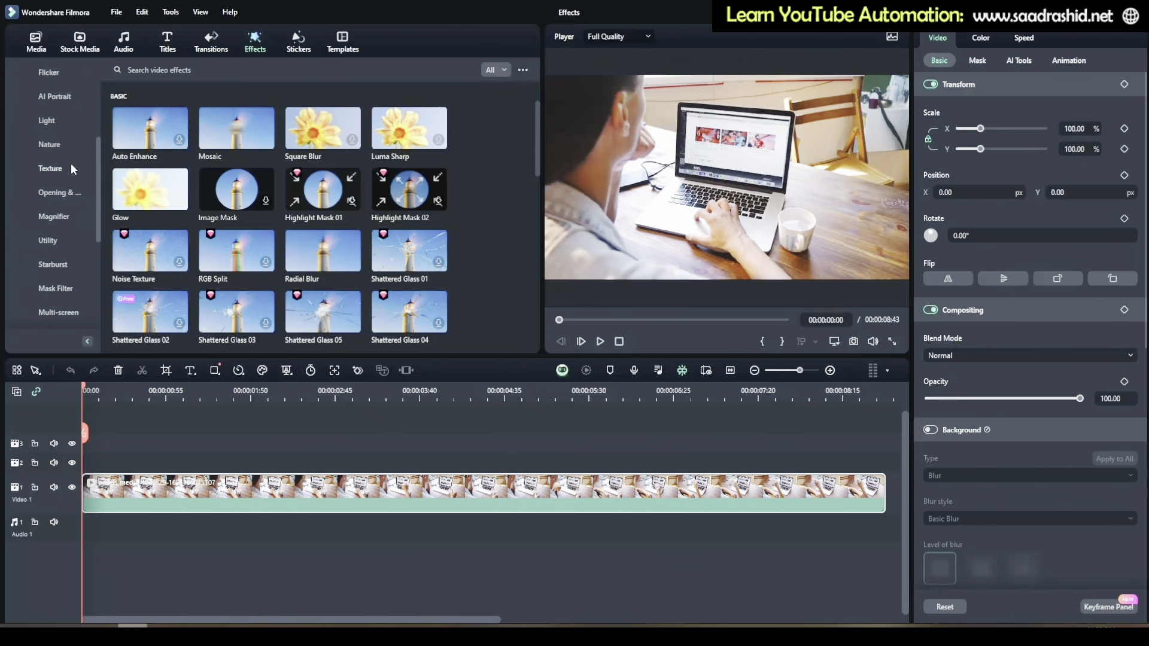
pyautogui.scroll(-3, 70, 162)
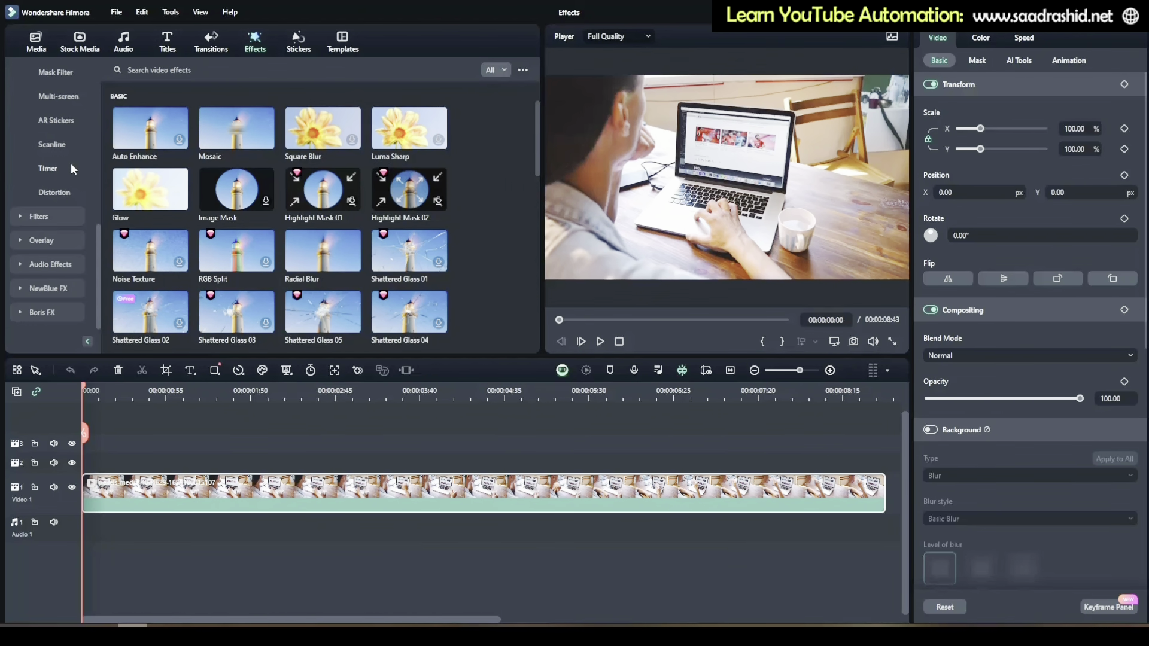
pyautogui.scroll(5, 59, 291)
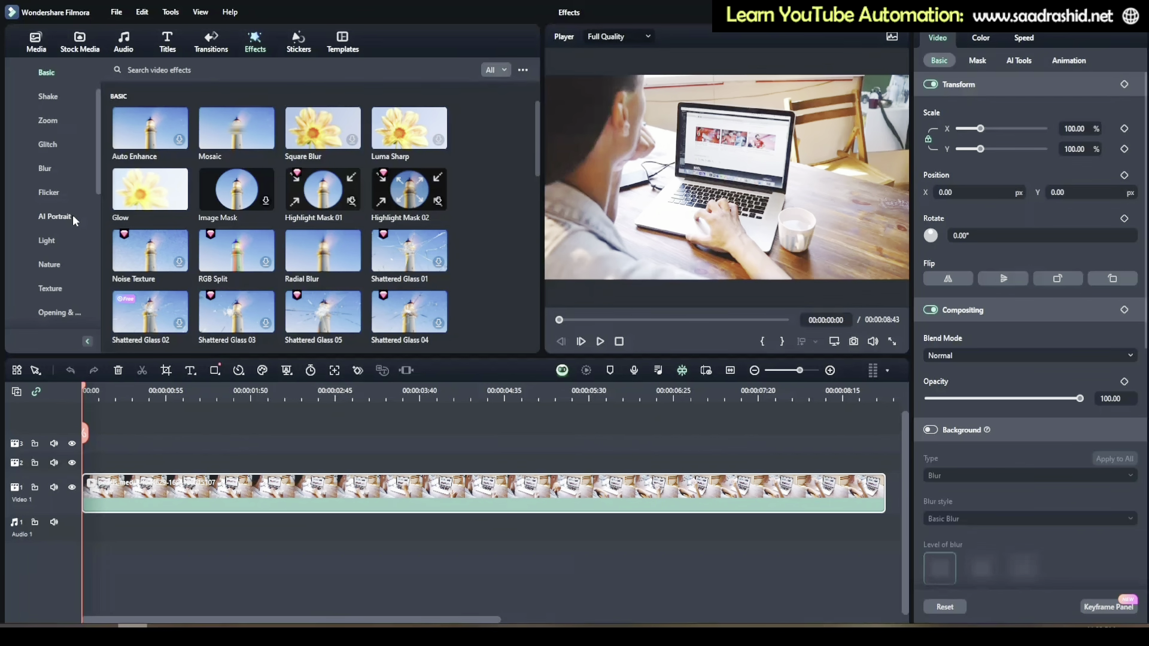
pyautogui.scroll(3, 77, 193)
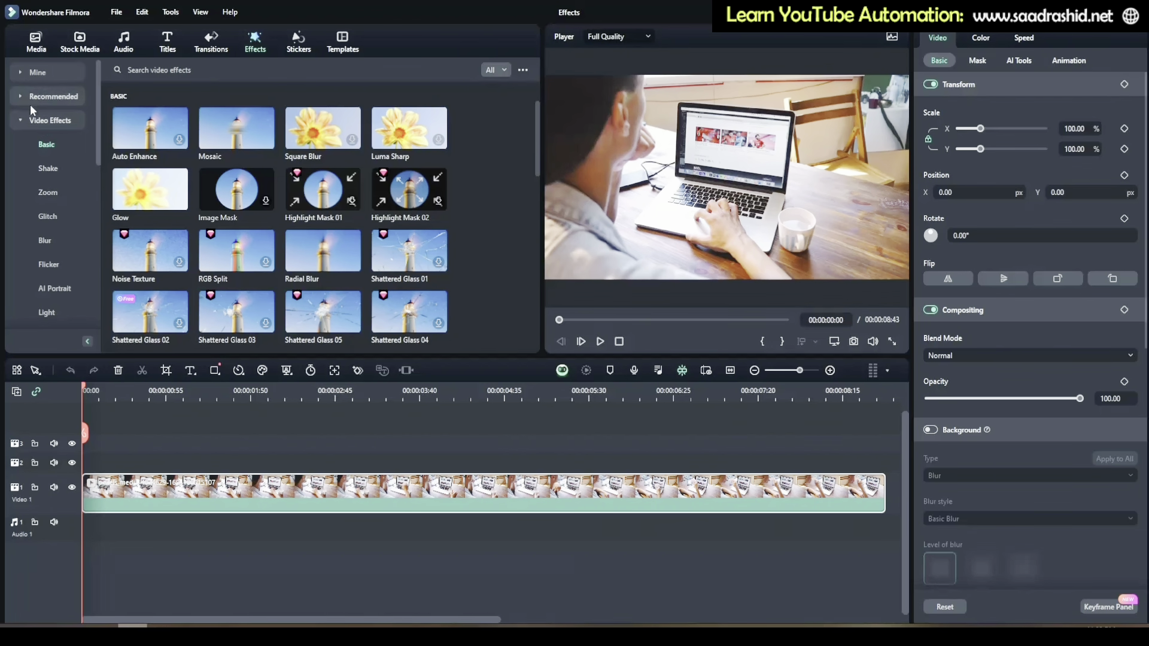
pyautogui.scroll(-10, 60, 191)
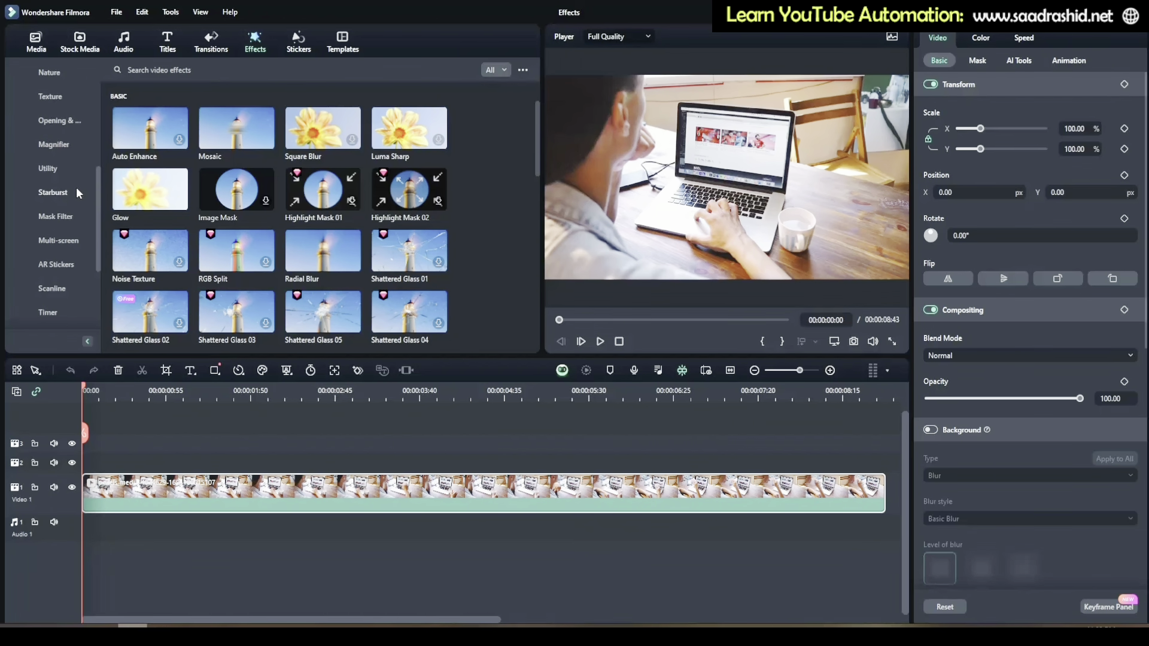
pyautogui.scroll(5, 55, 167)
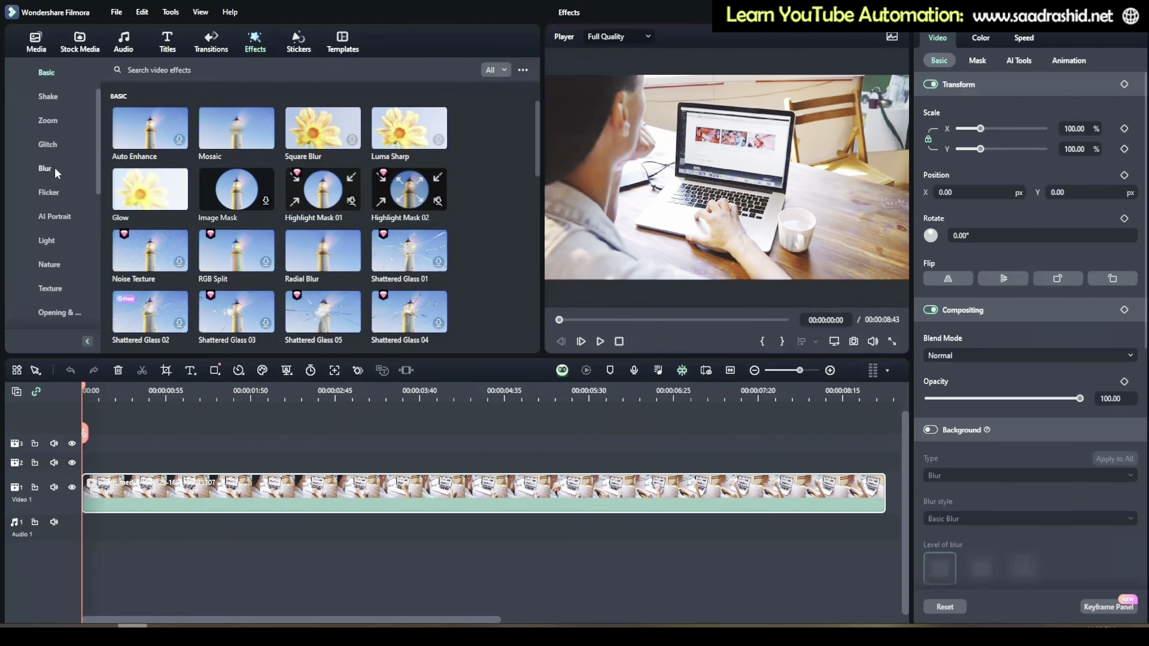
# Examine the AI Portrait effects, including Human Segmentation, and return to the project media.
pyautogui.click(70, 218)
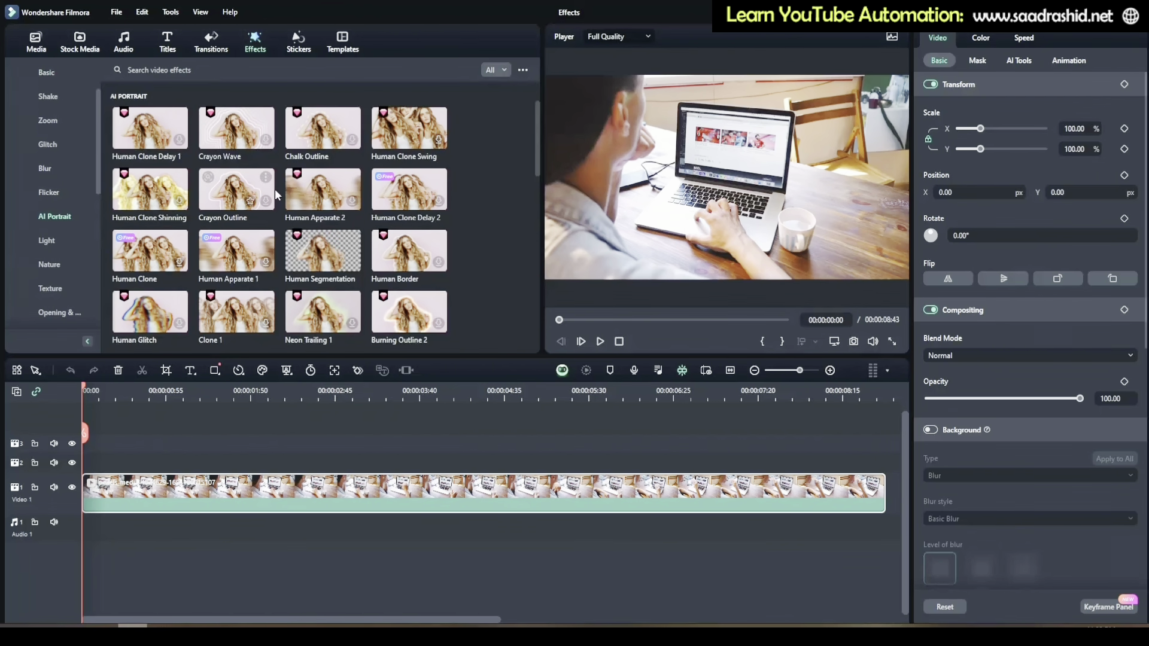
pyautogui.scroll(-5, 293, 204)
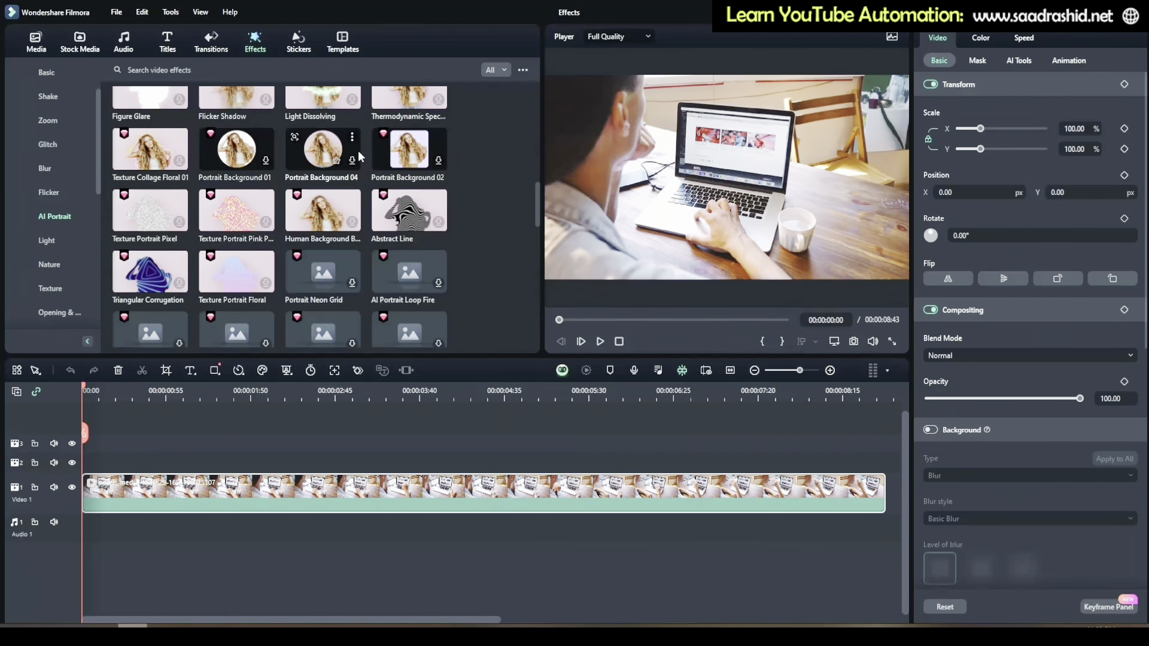
pyautogui.scroll(5, 358, 150)
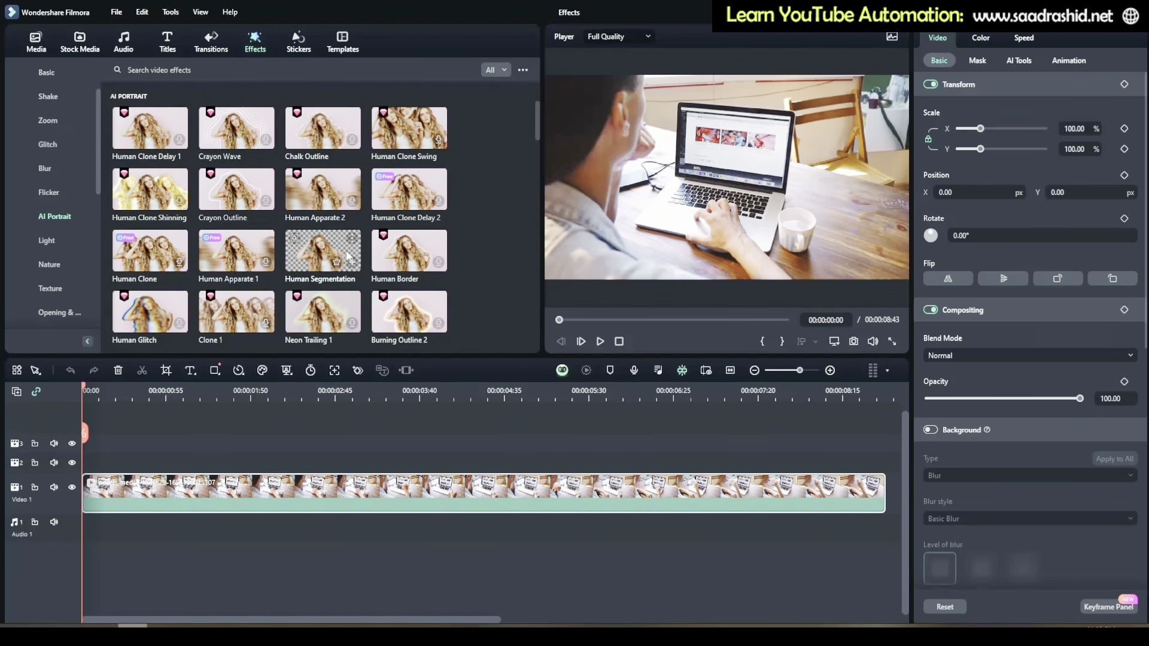
pyautogui.moveTo(308, 246)
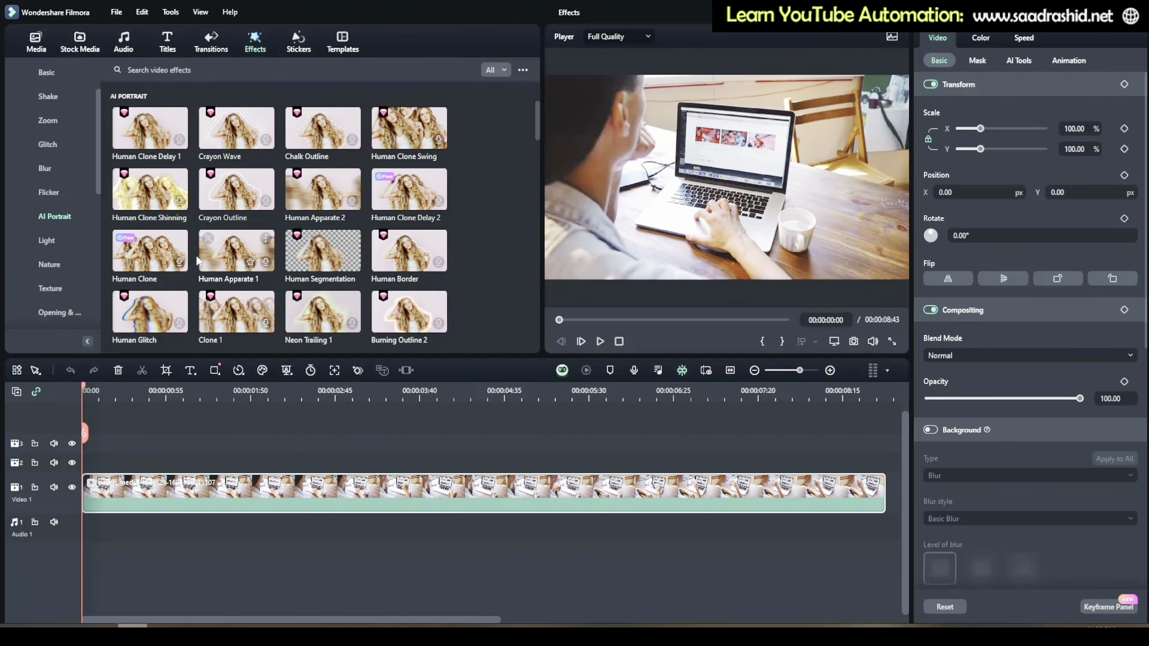
pyautogui.click(36, 42)
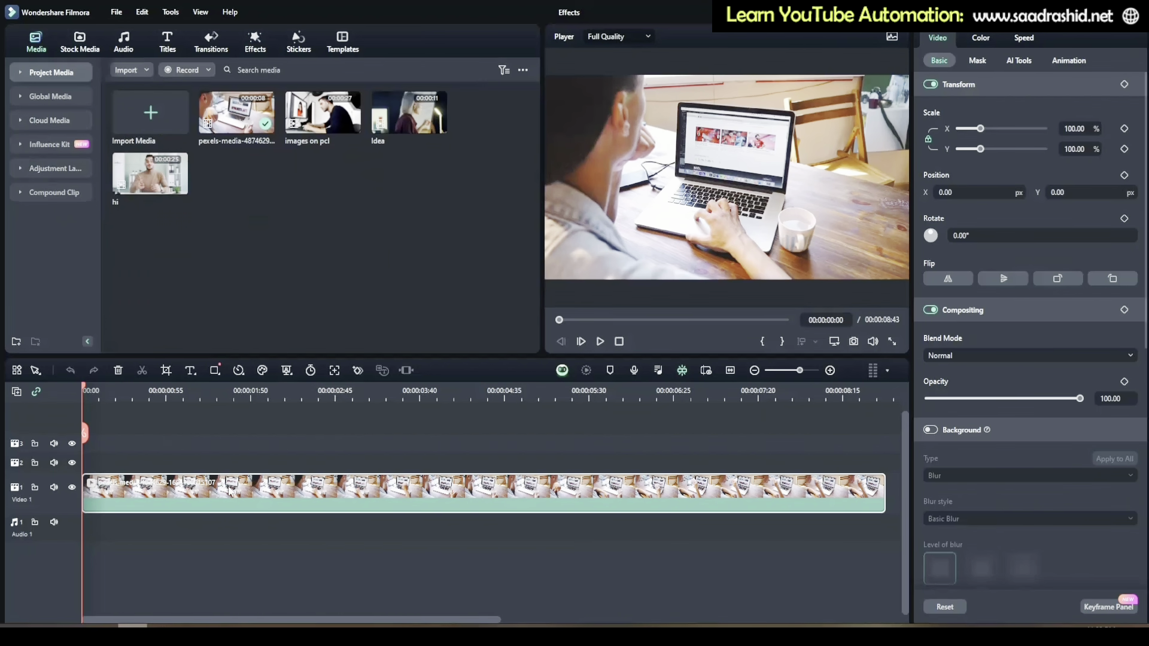
# Replace the laptop clip on the Video 1 track with the Idea video, matching the project settings to 1280 x 720 25fps.
pyautogui.press('Delete')
pyautogui.moveTo(409, 114); pyautogui.dragTo(90, 494)
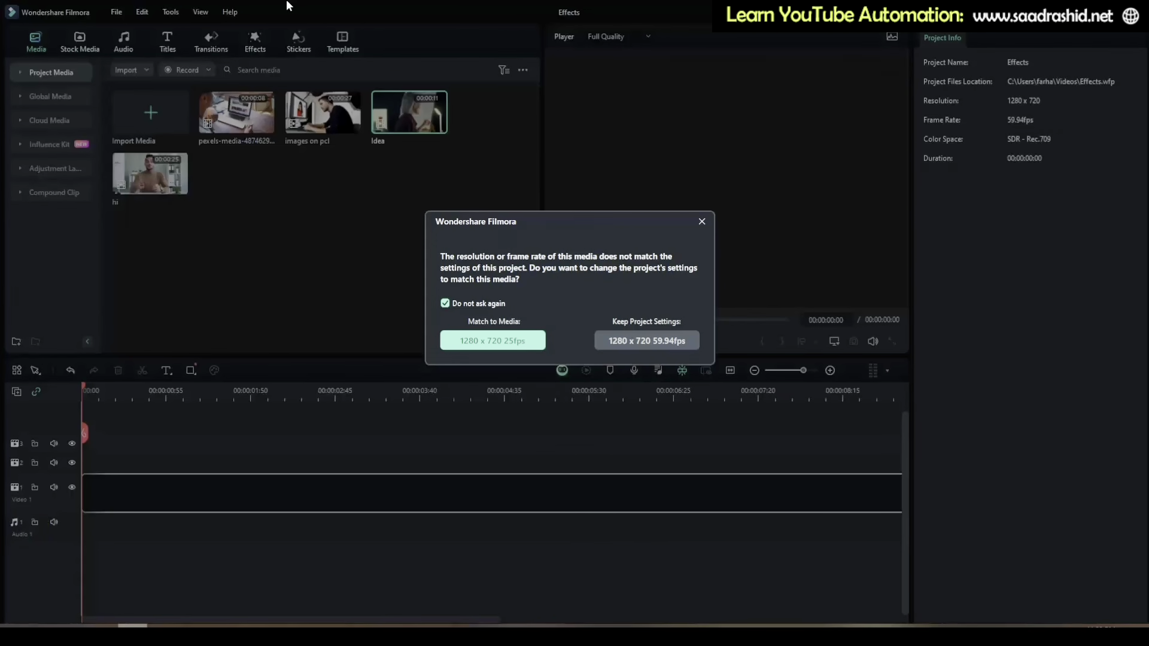
pyautogui.click(496, 341)
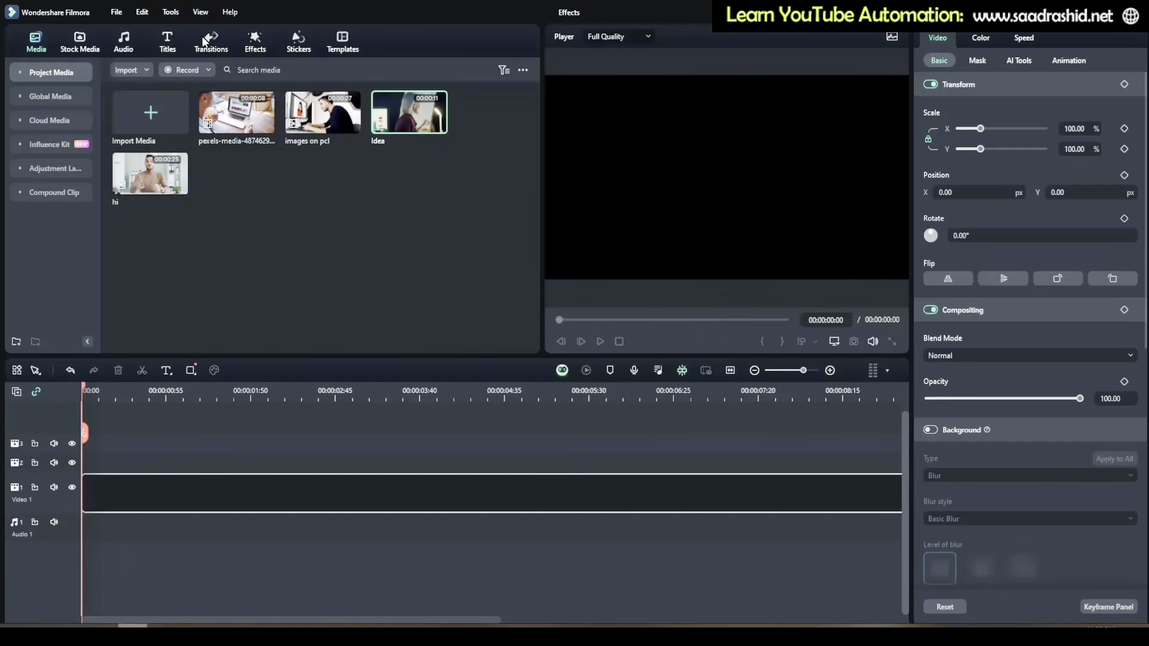
# Add the Human Segmentation effect on the track above the Idea clip and shorten it to end at about 5 seconds.
pyautogui.click(253, 52)
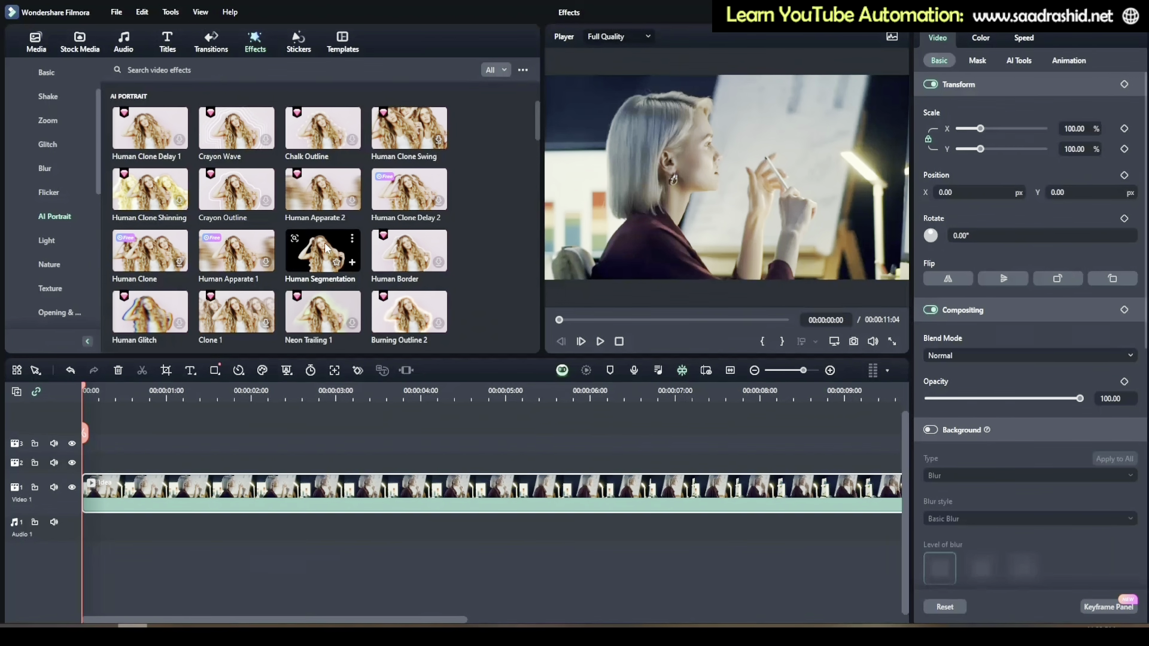
pyautogui.moveTo(326, 248); pyautogui.dragTo(213, 455)
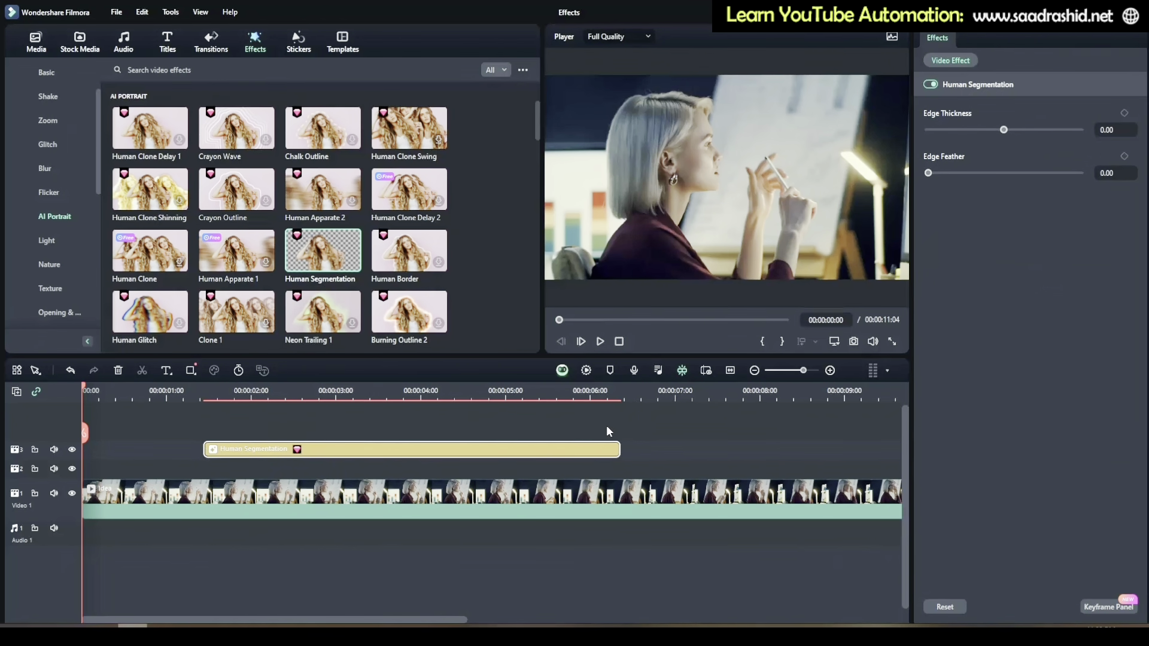
pyautogui.moveTo(620, 451); pyautogui.dragTo(501, 477)
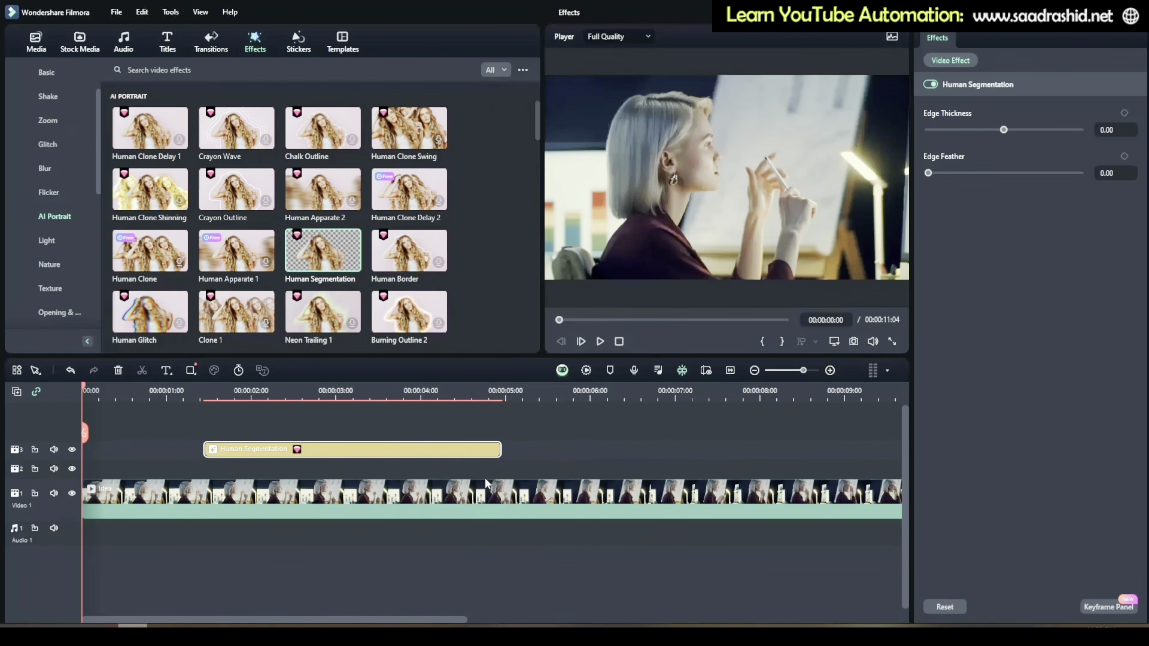
# Play the video from just before the Human Segmentation effect and scrub back to 00:00:01:00 to compare the background.
pyautogui.click(199, 392)
pyautogui.moveTo(198, 392); pyautogui.dragTo(193, 396)
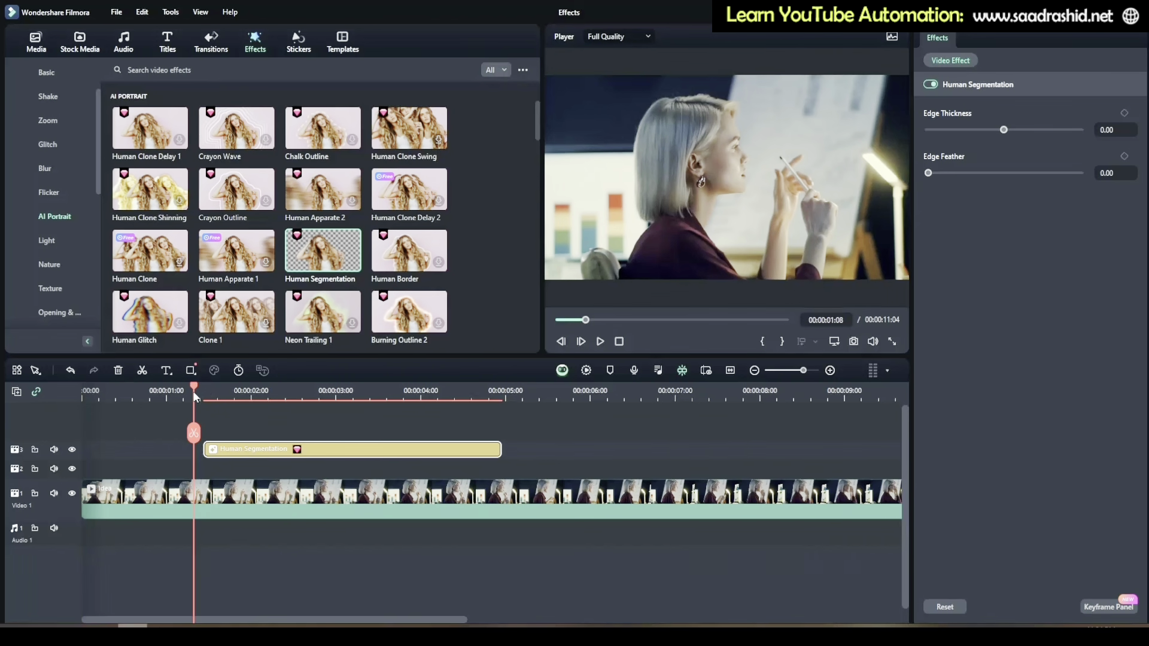
pyautogui.press('space')
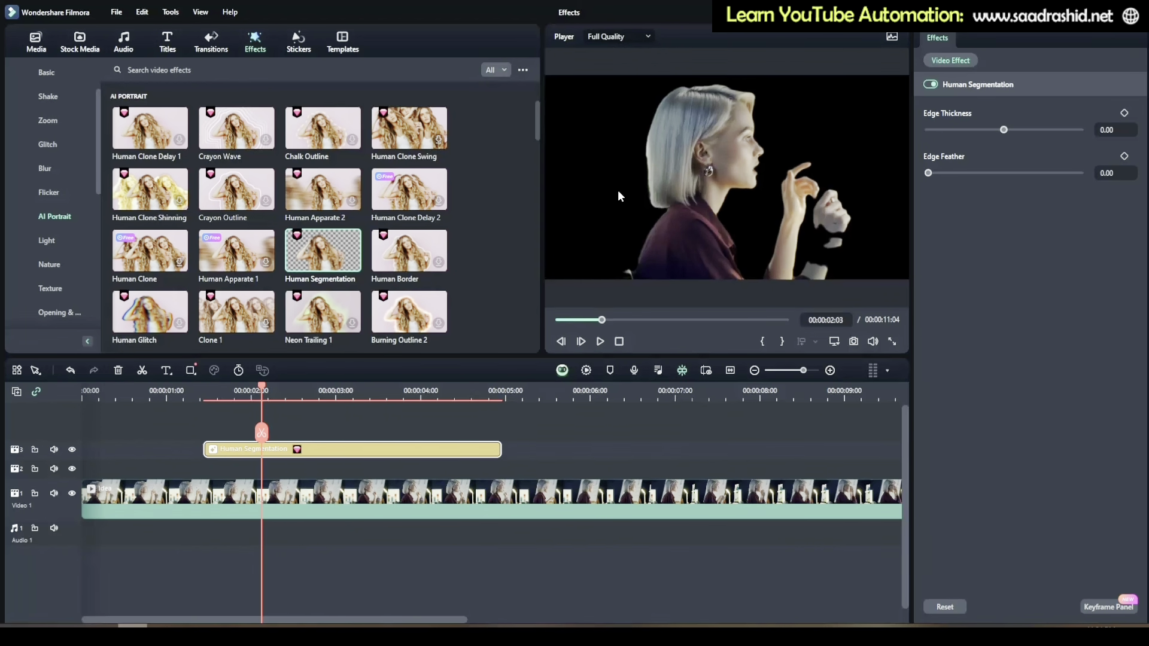
pyautogui.moveTo(262, 388); pyautogui.dragTo(191, 396)
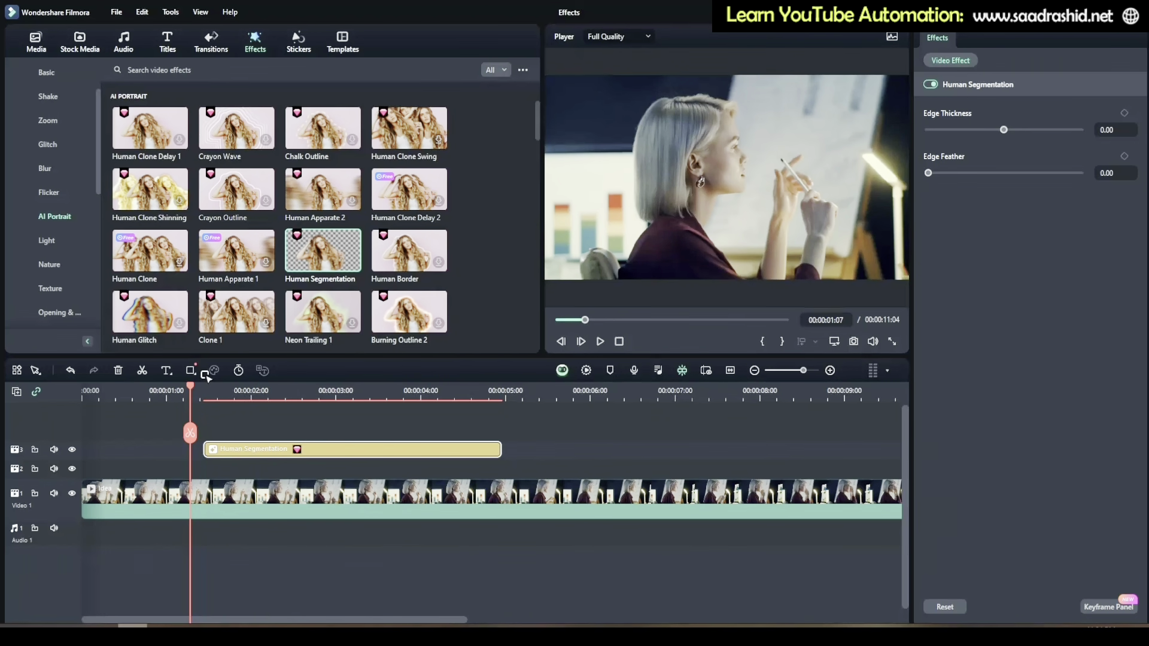
pyautogui.moveTo(192, 386); pyautogui.dragTo(168, 395)
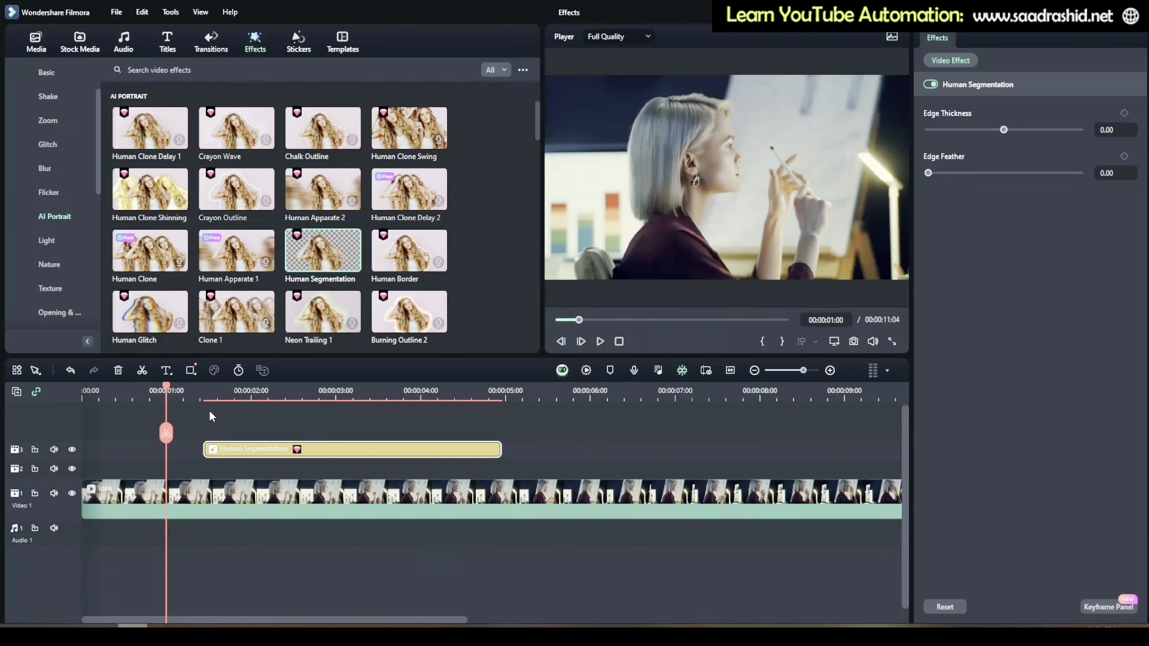
# Undo the separate Human Segmentation layer, apply the effect directly onto the Idea clip and scrub back to check it.
pyautogui.hotkey('ctrl', 'z')
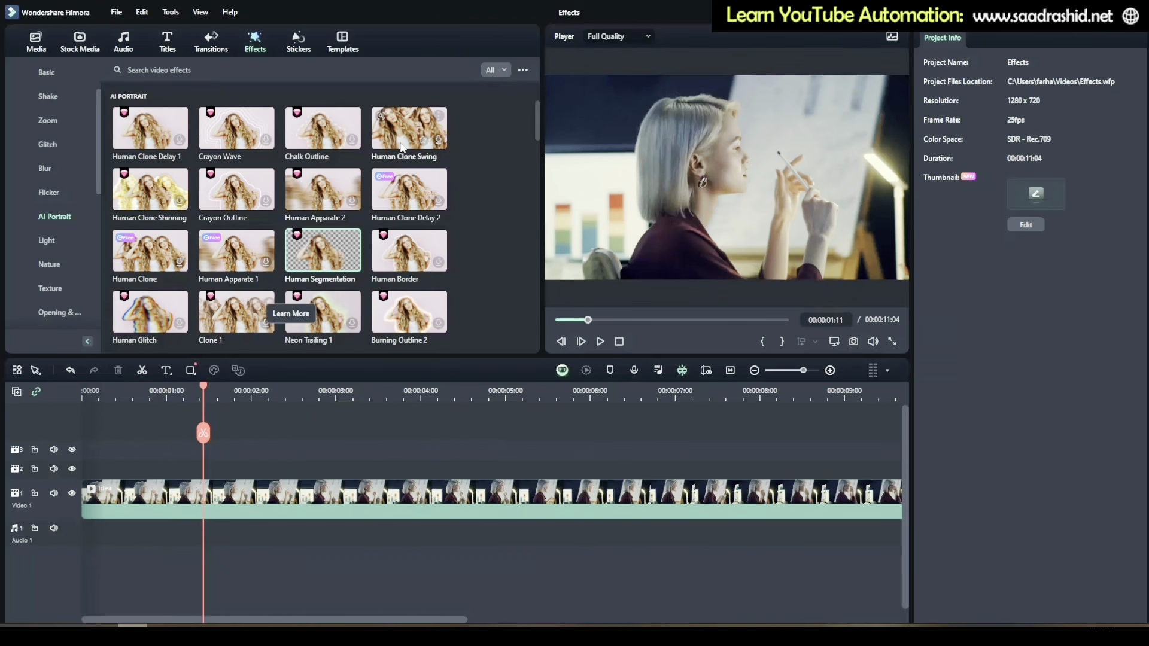
pyautogui.moveTo(320, 255); pyautogui.dragTo(253, 505)
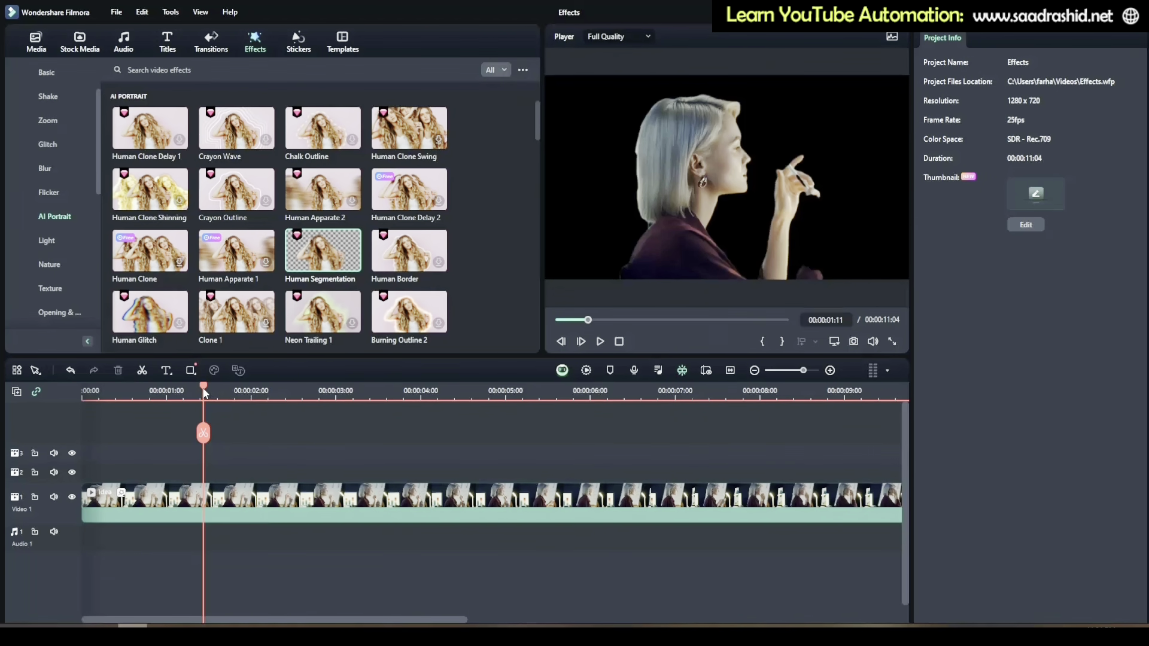
pyautogui.moveTo(203, 393); pyautogui.dragTo(176, 413)
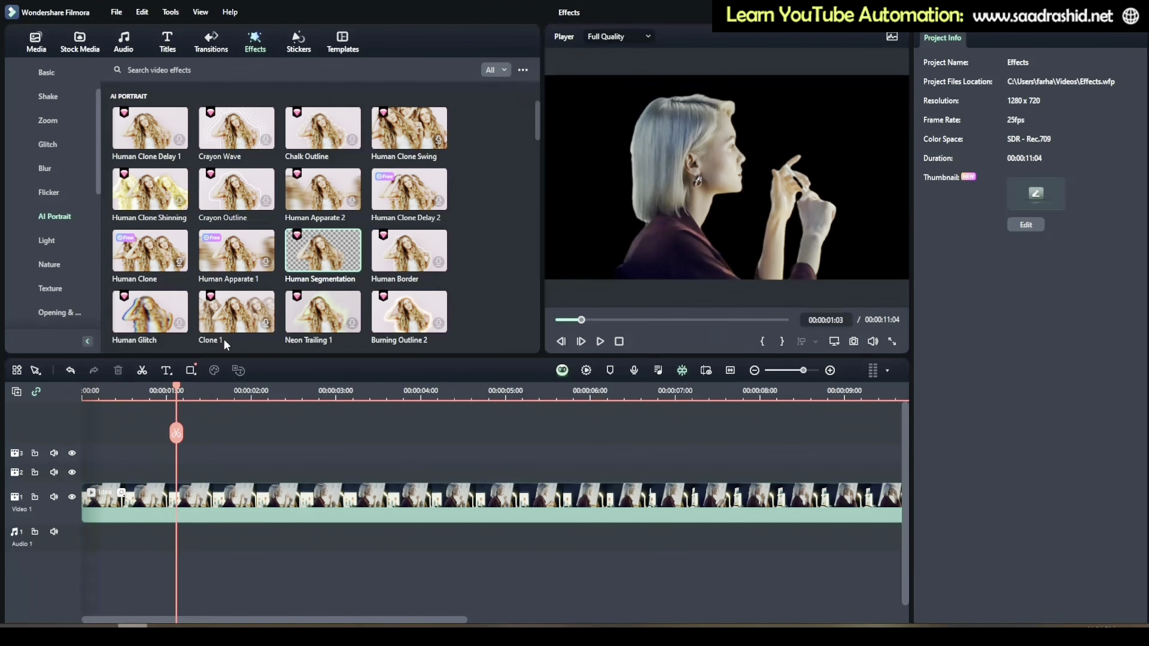
# Place another Human Segmentation effect on the track above the Idea clip and delete it again.
pyautogui.moveTo(324, 251); pyautogui.dragTo(285, 453)
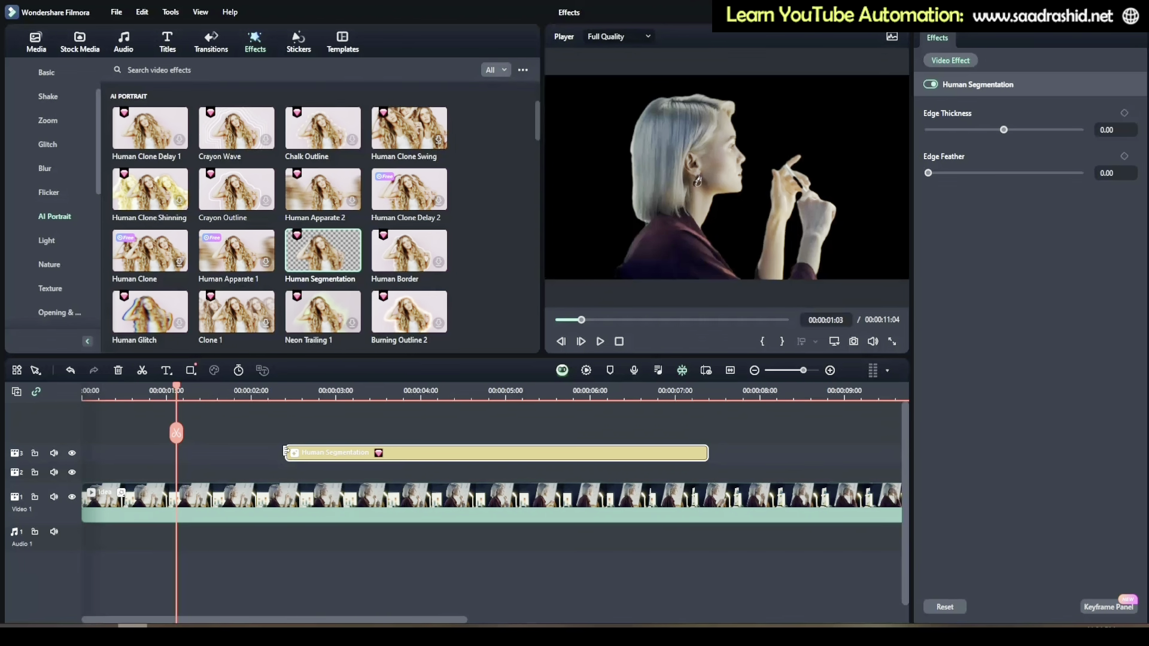
pyautogui.click(285, 452)
pyautogui.press('Delete')
# Collapse the Video Effects categories and show the NewBlue FX Stylizer effects.
pyautogui.scroll(2, 55, 185)
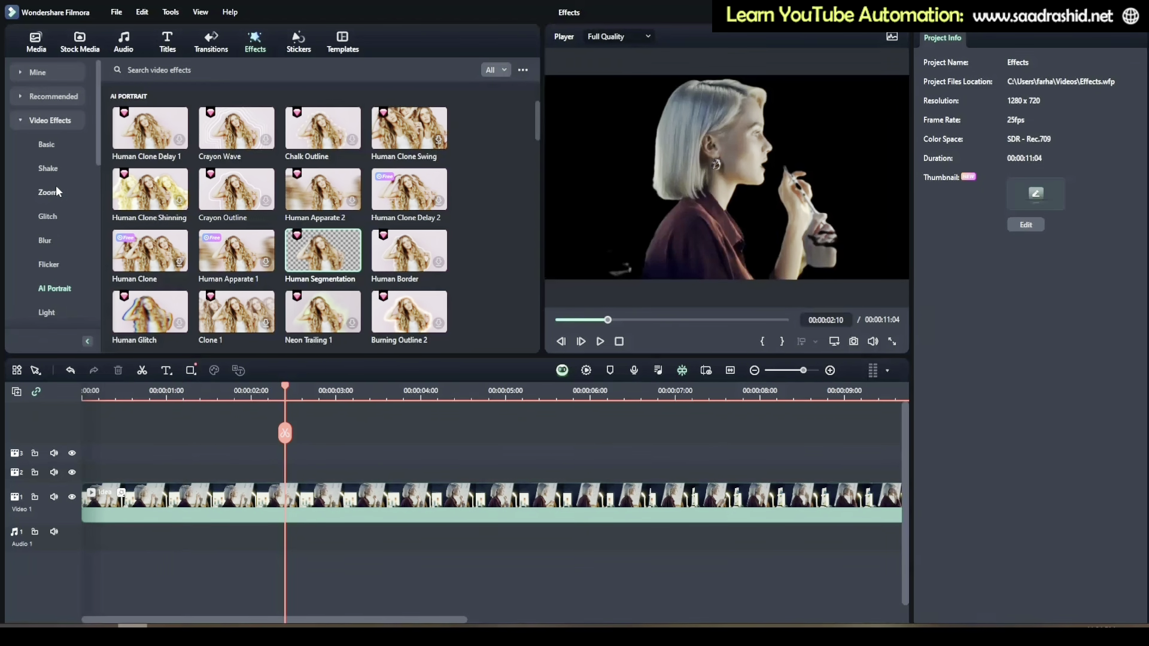
pyautogui.click(38, 122)
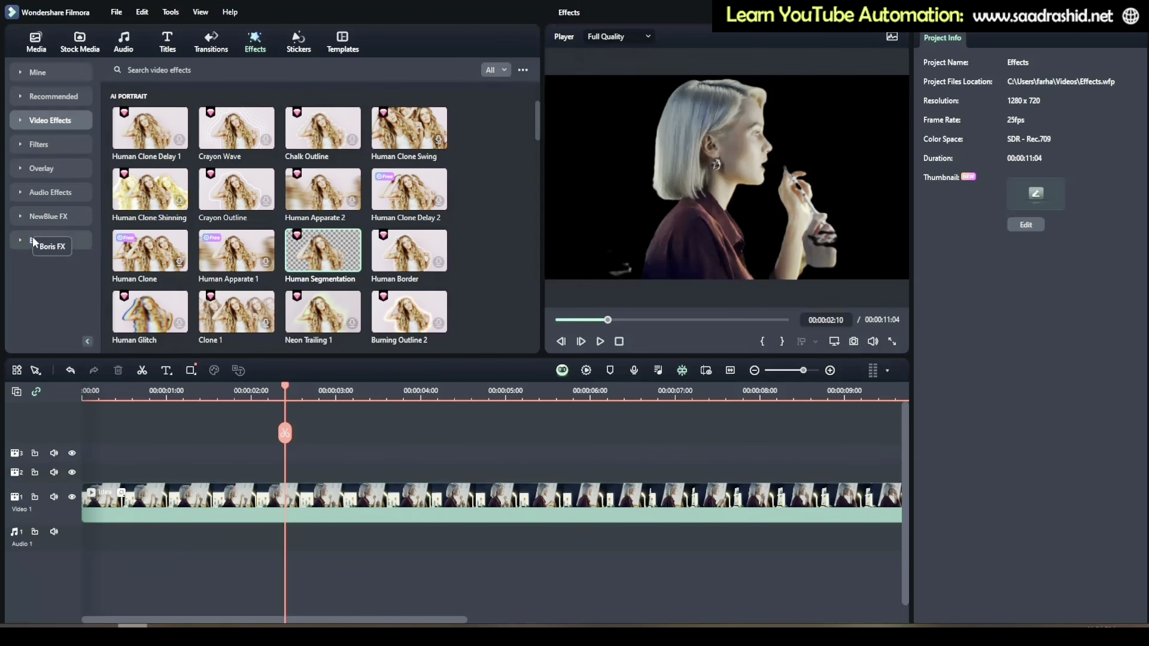
pyautogui.click(69, 217)
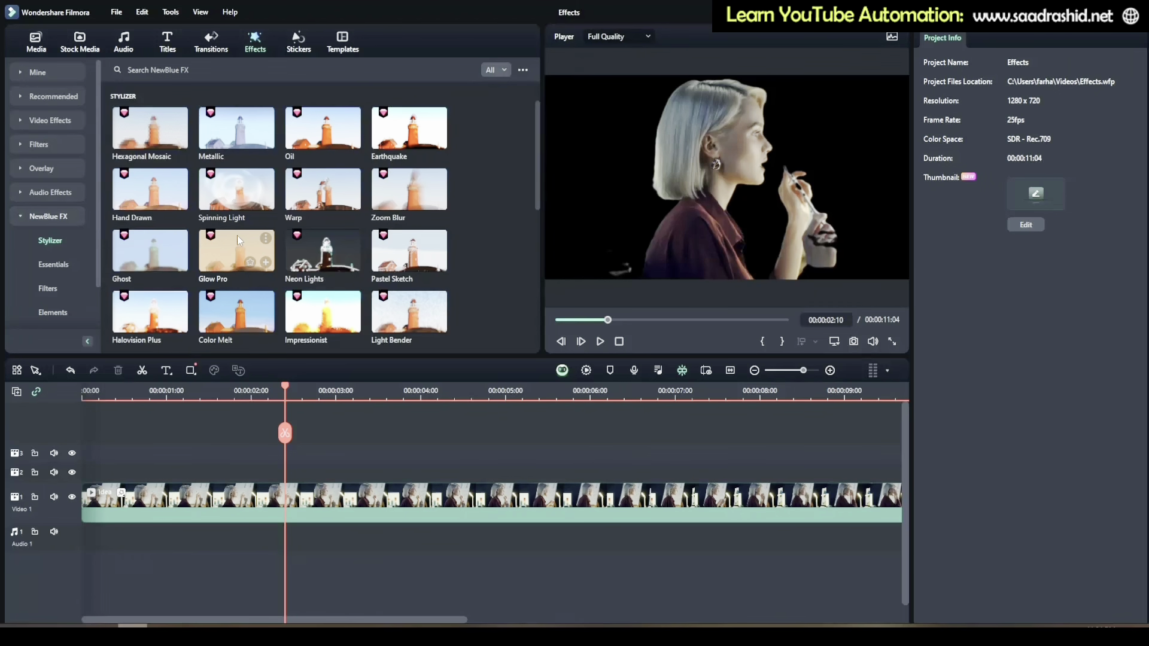
# Replace the Idea clip on the Video 1 track with the pexels laptop video from the project media.
pyautogui.click(396, 513)
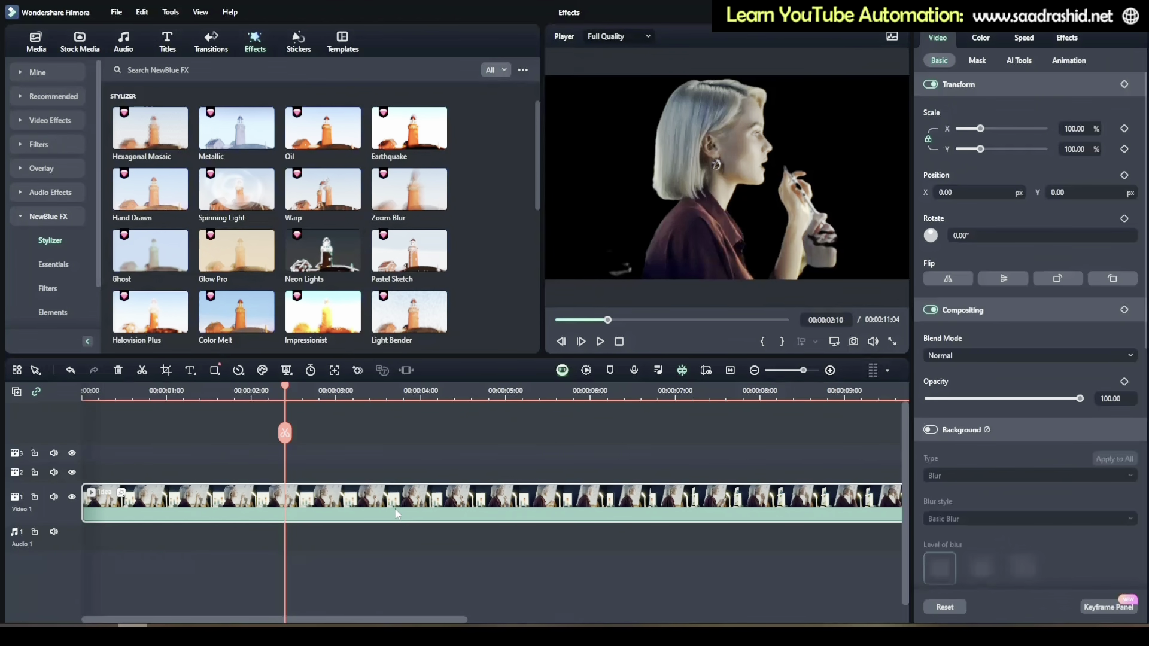
pyautogui.press('Delete')
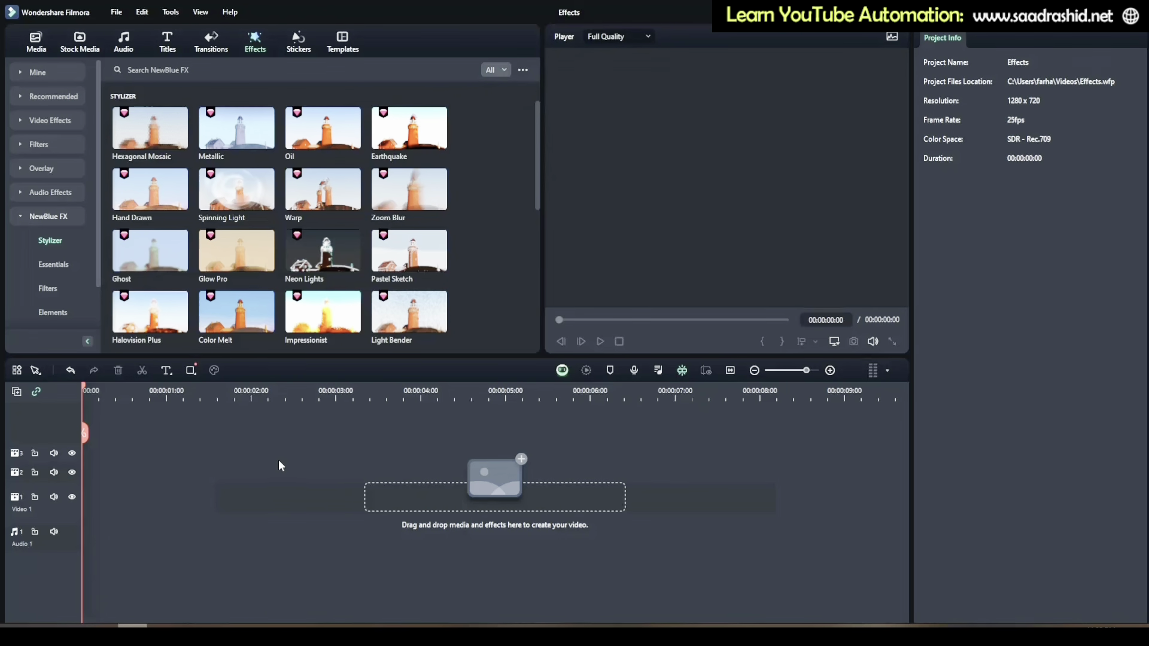
pyautogui.click(45, 51)
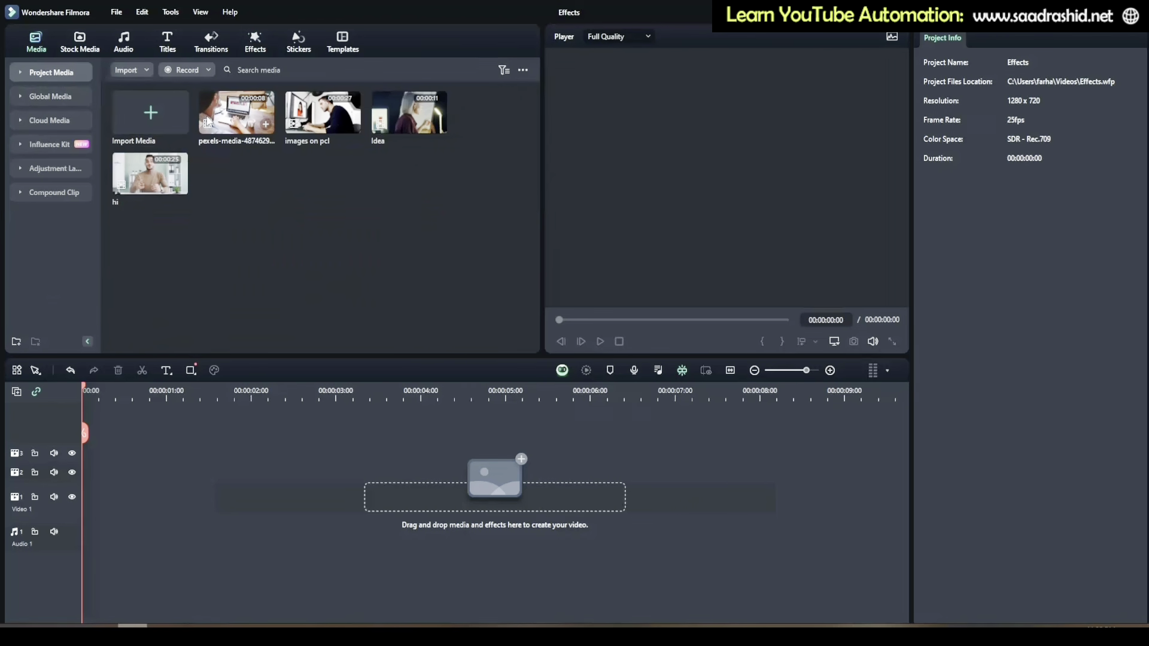
pyautogui.moveTo(236, 111); pyautogui.dragTo(84, 533)
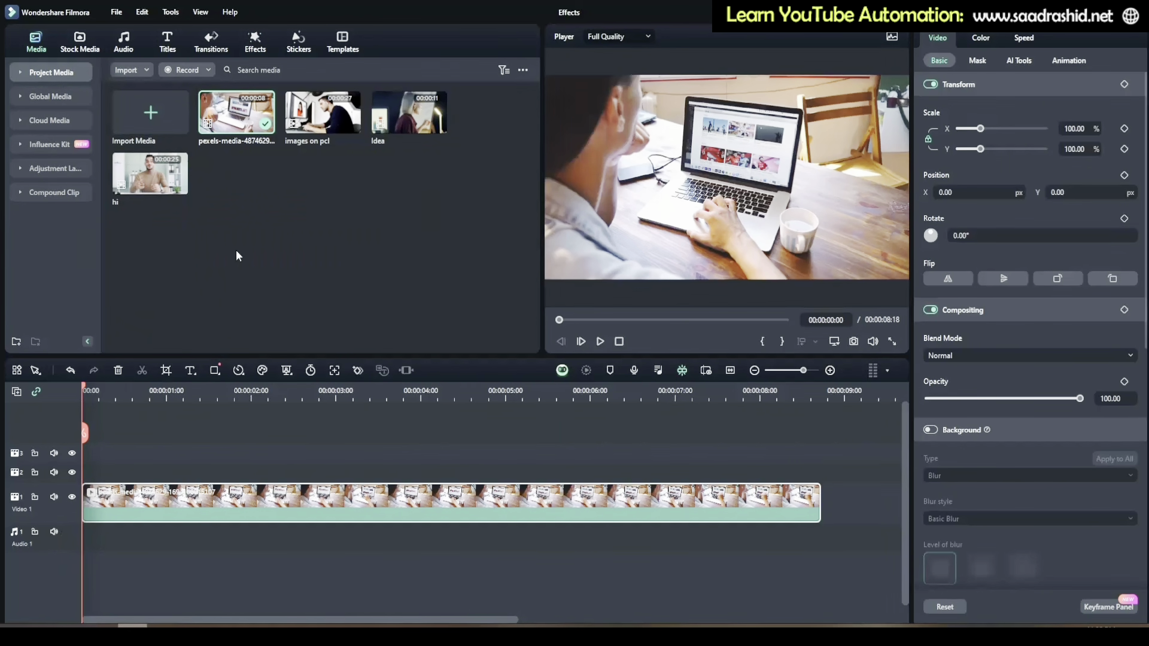
# Look through the NewBlue FX filters and add the Stylizer effect Zoom Blur above the laptop clip, starting at about 1.5 seconds.
pyautogui.click(255, 42)
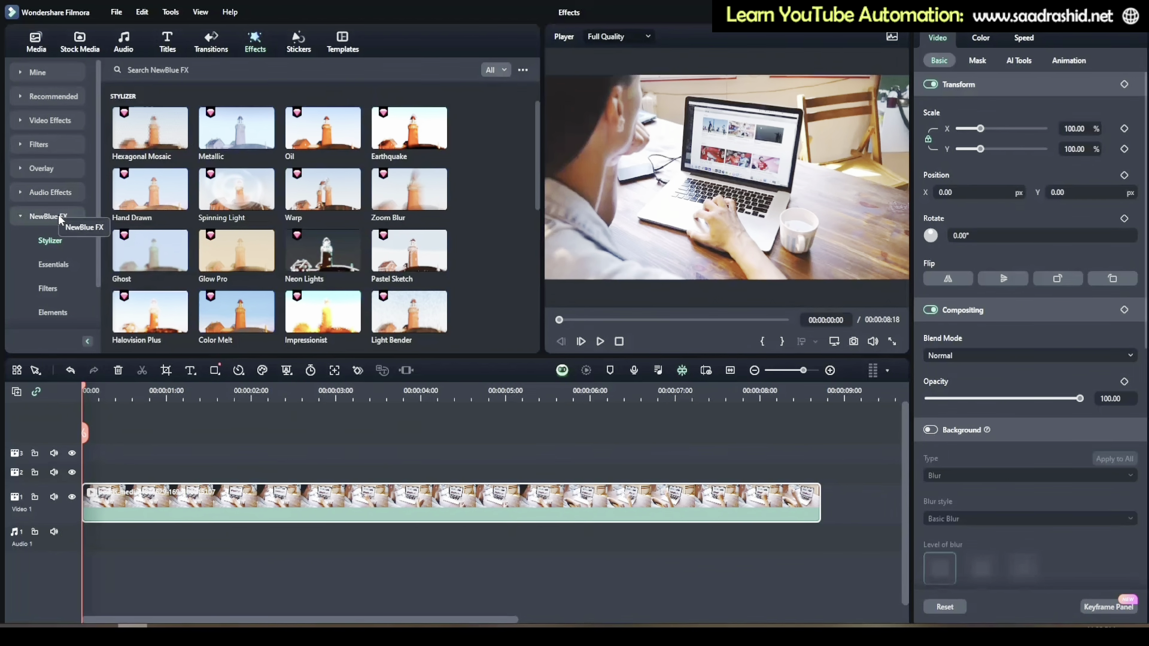
pyautogui.scroll(-2, 66, 236)
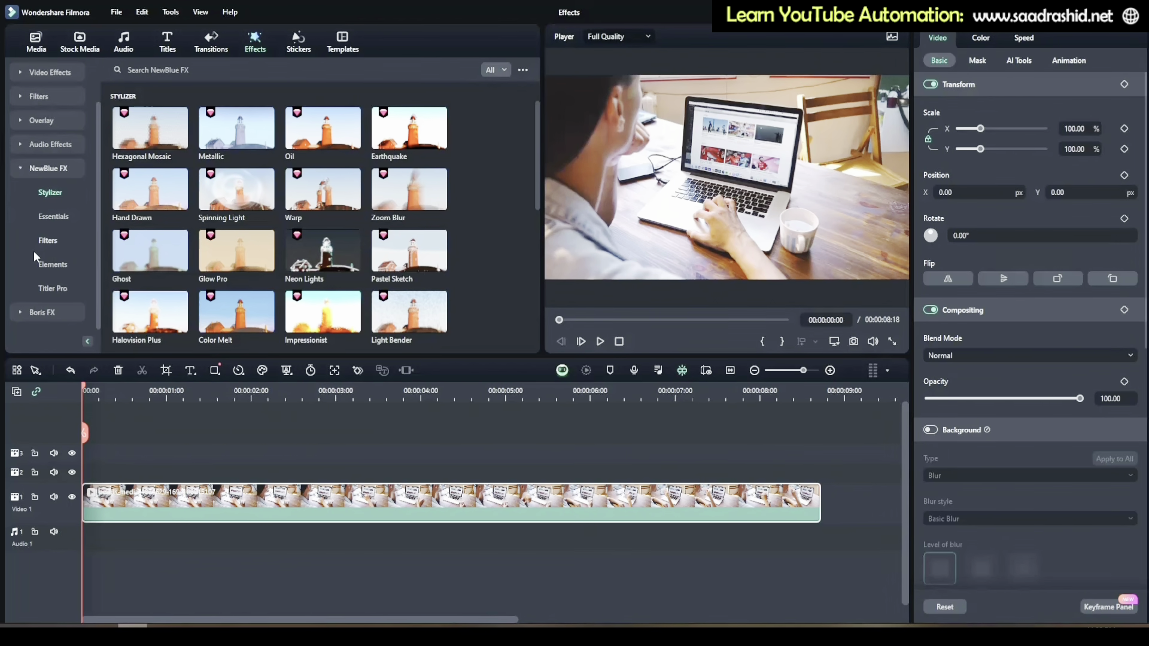
pyautogui.click(44, 242)
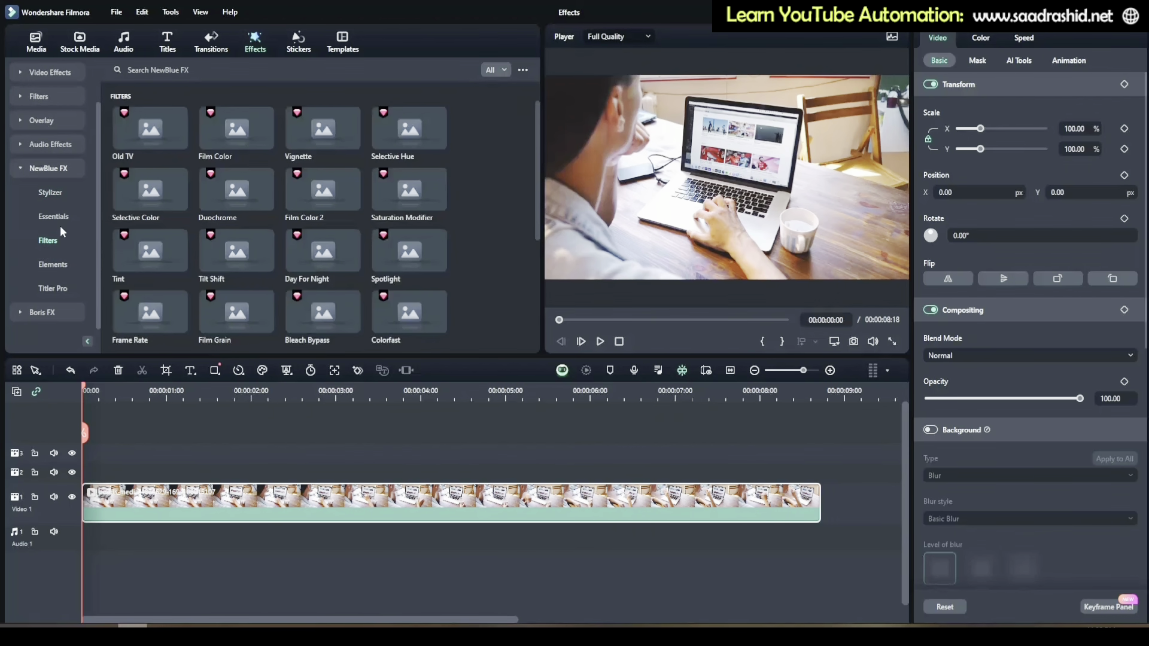
pyautogui.click(49, 191)
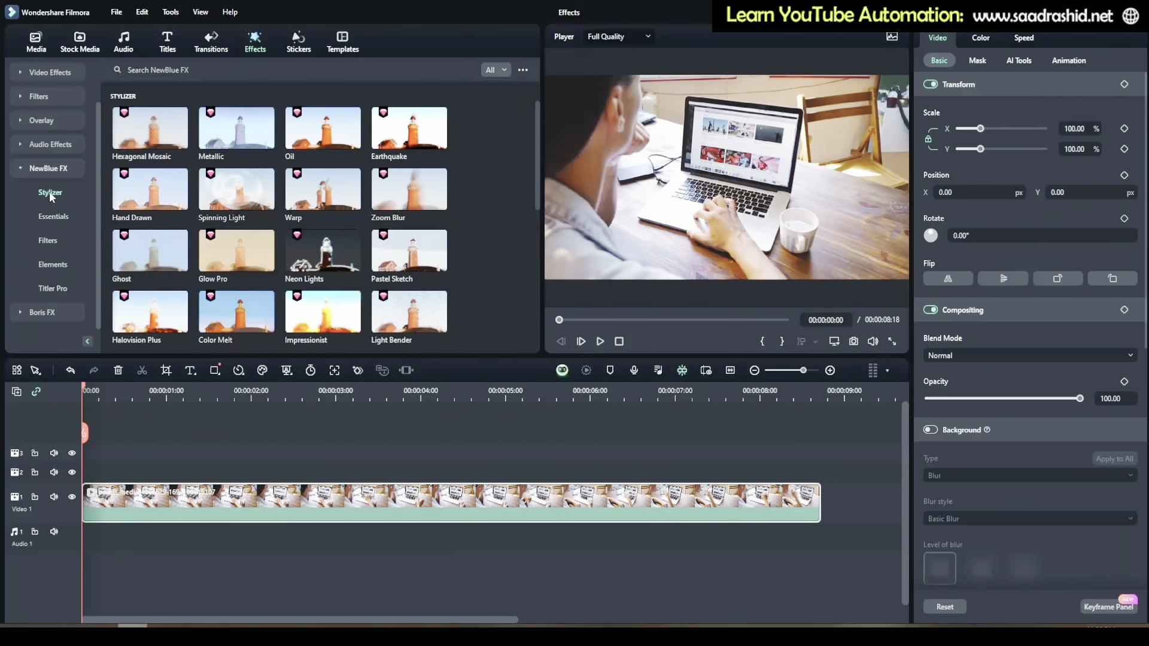
pyautogui.moveTo(409, 182)
pyautogui.moveTo(409, 182); pyautogui.dragTo(213, 473)
# Play the start of the Zoom Blur effect twice to compare the footage before and within it.
pyautogui.click(198, 389)
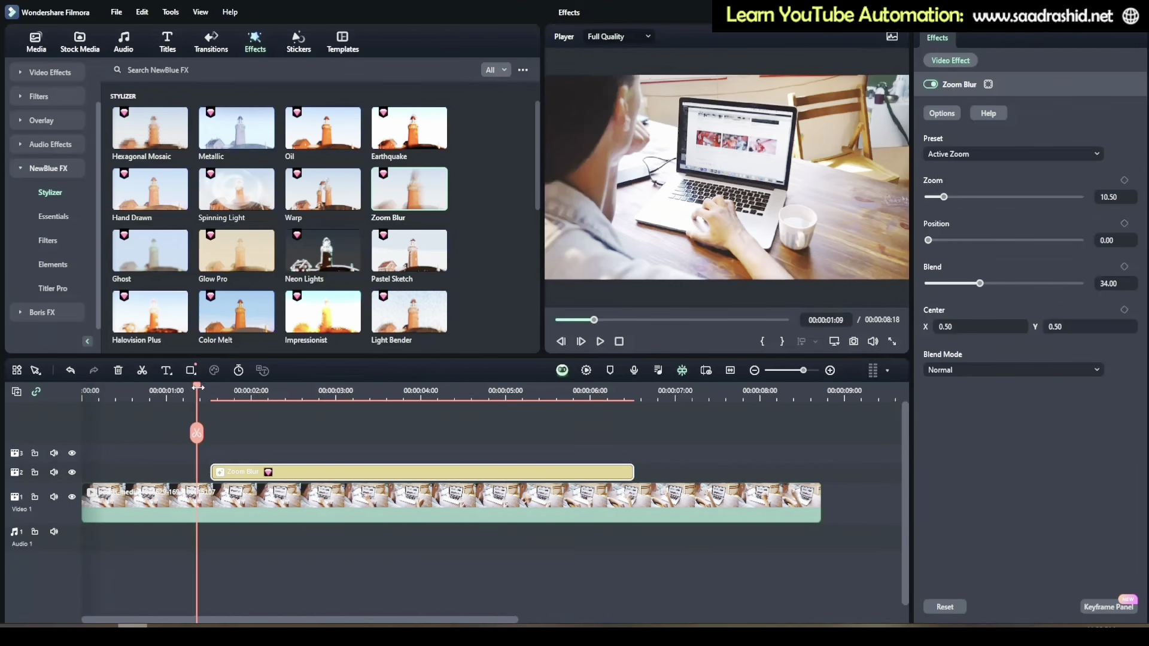
pyautogui.press('space')
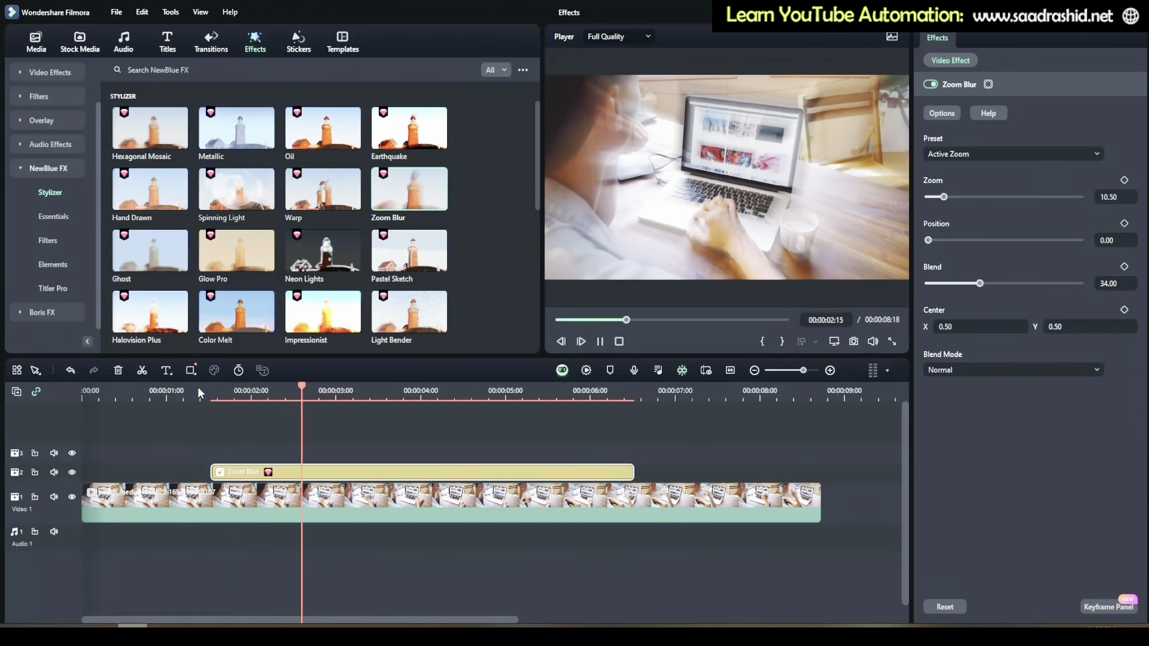
pyautogui.press('space')
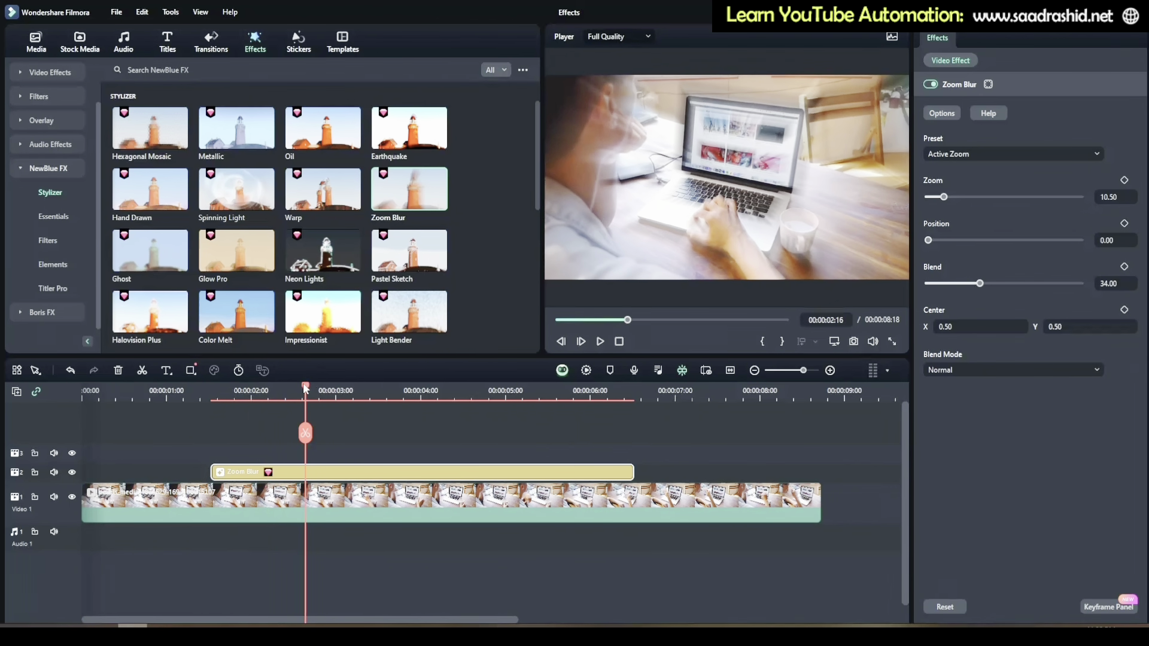
pyautogui.click(203, 398)
pyautogui.press('space')
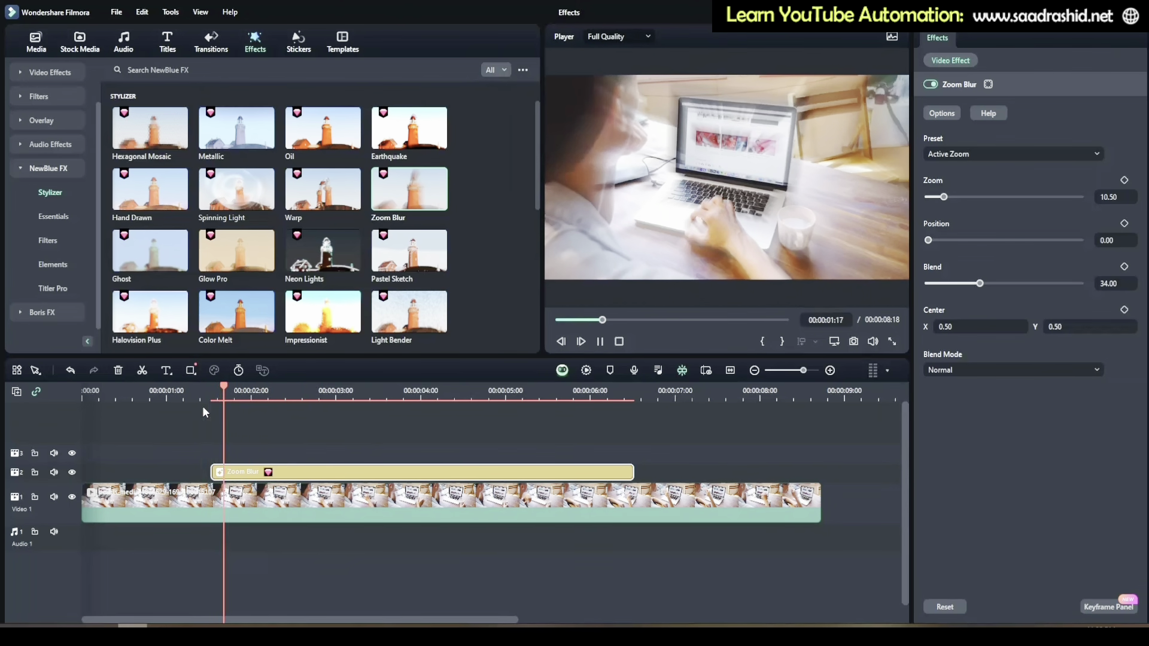
pyautogui.press('space')
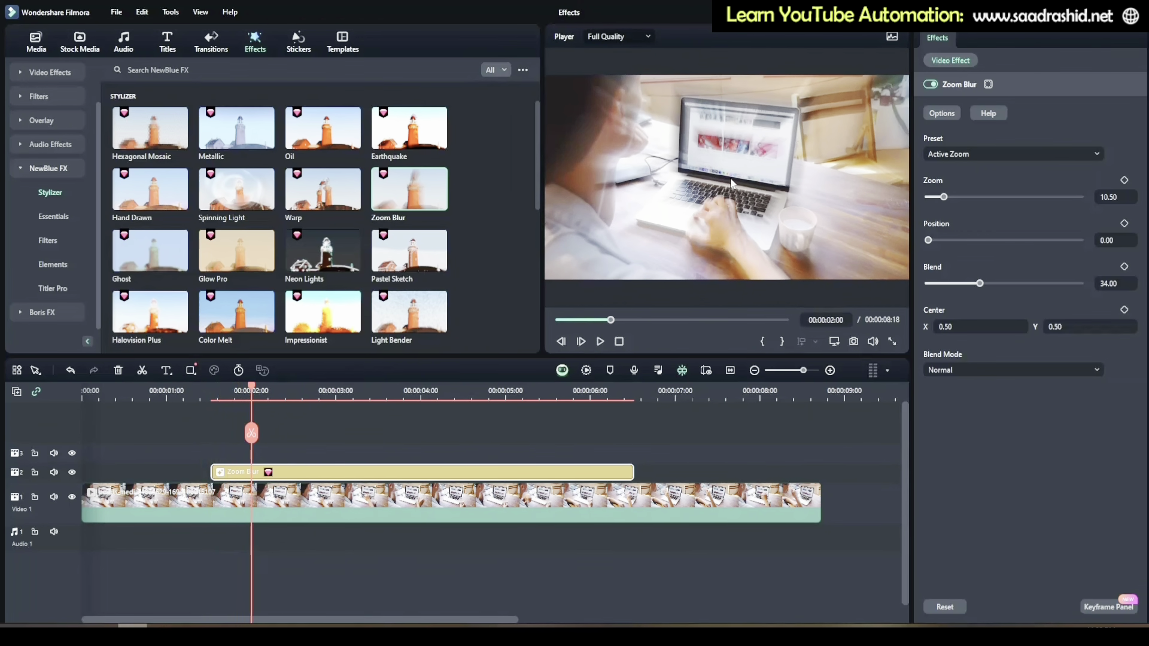
# Apply the Bottom Left preset to Zoom Blur, reduce its zoom to 5.50 and slightly lower its position value.
pyautogui.click(989, 154)
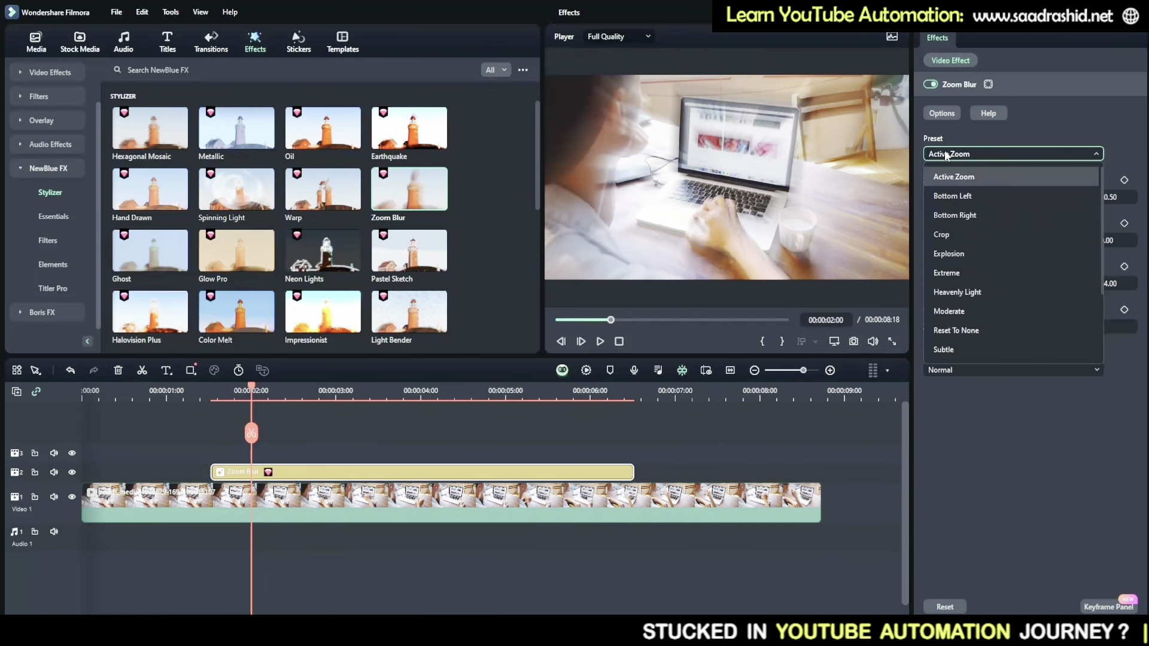
pyautogui.click(968, 195)
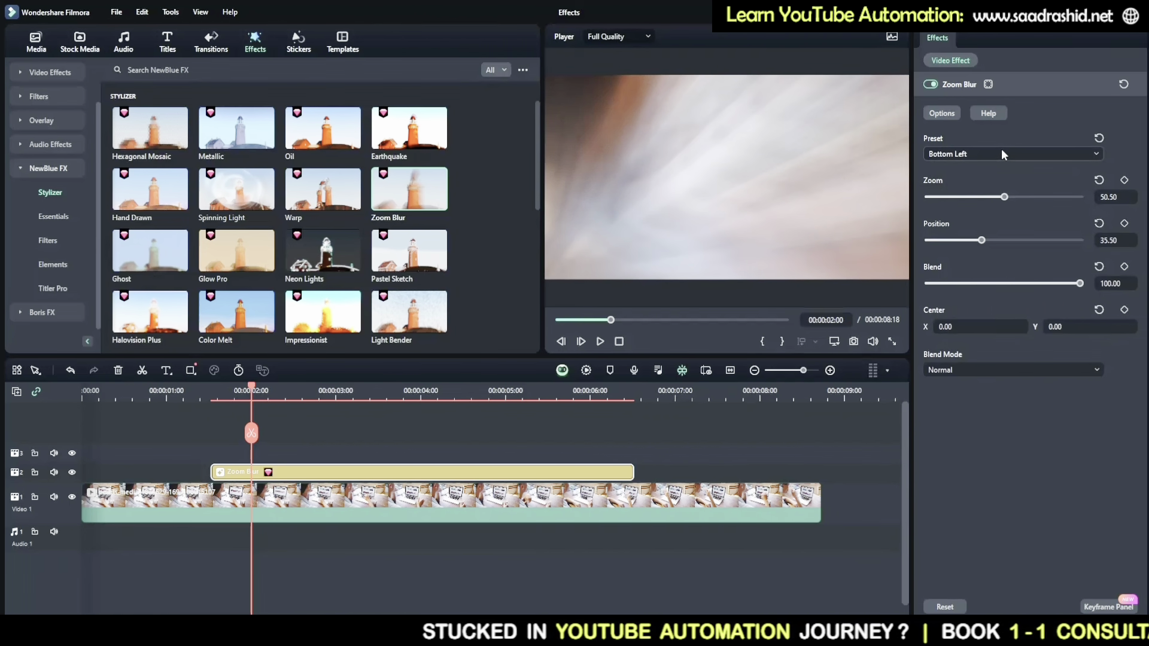
pyautogui.click(1001, 150)
pyautogui.click(1122, 110)
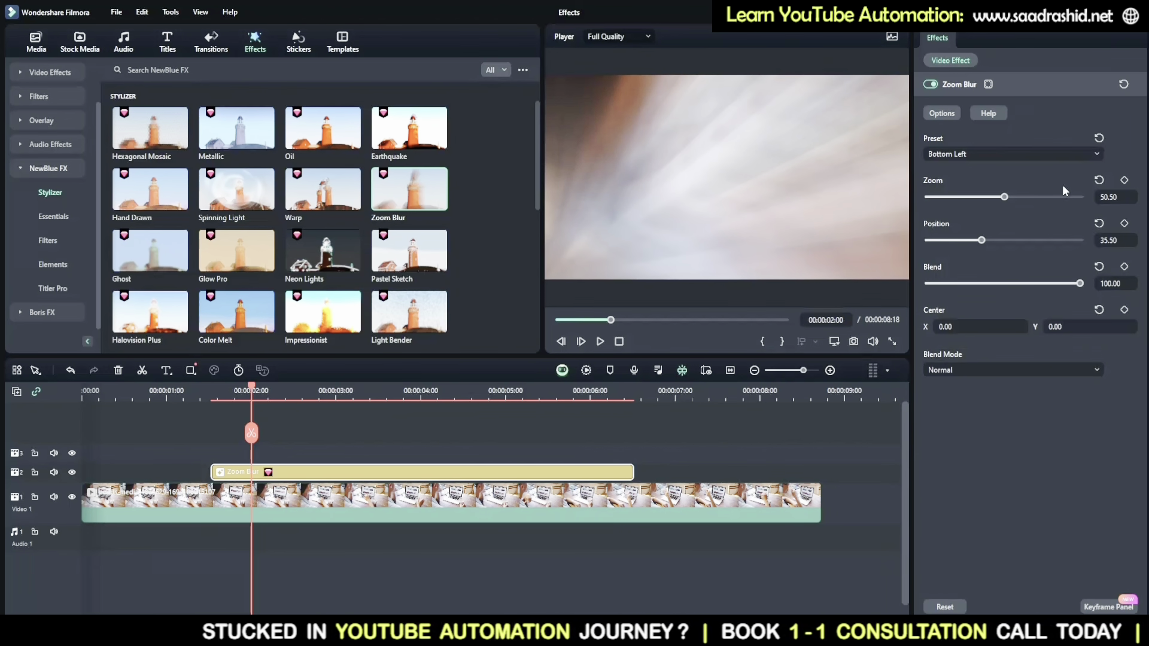
pyautogui.moveTo(1006, 197); pyautogui.dragTo(935, 198)
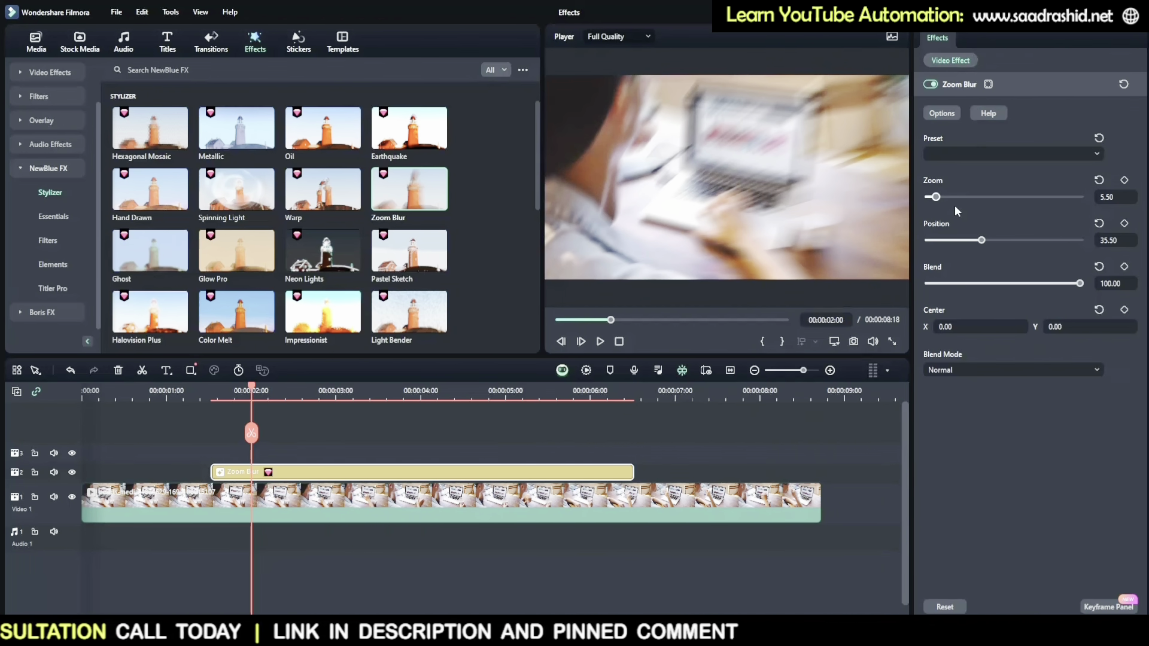
pyautogui.moveTo(982, 240); pyautogui.dragTo(974, 240)
# Turn off the Zoom Blur effect, view its clip options and collapse the NewBlue FX category.
pyautogui.click(931, 85)
pyautogui.rightClick(482, 472)
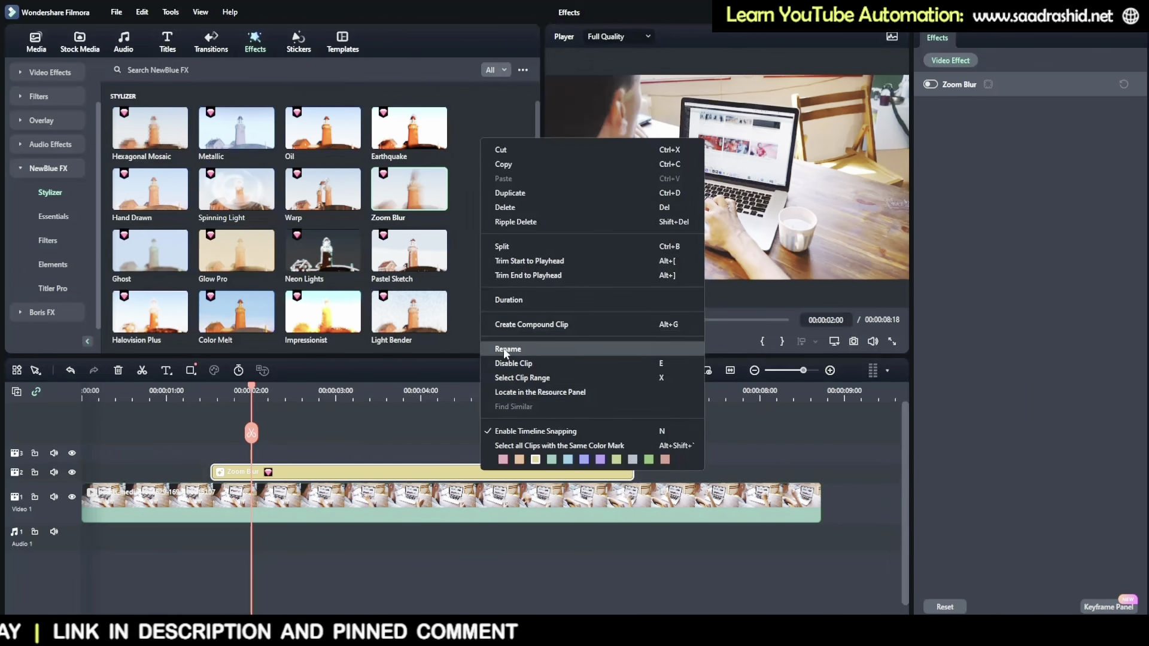
pyautogui.click(24, 174)
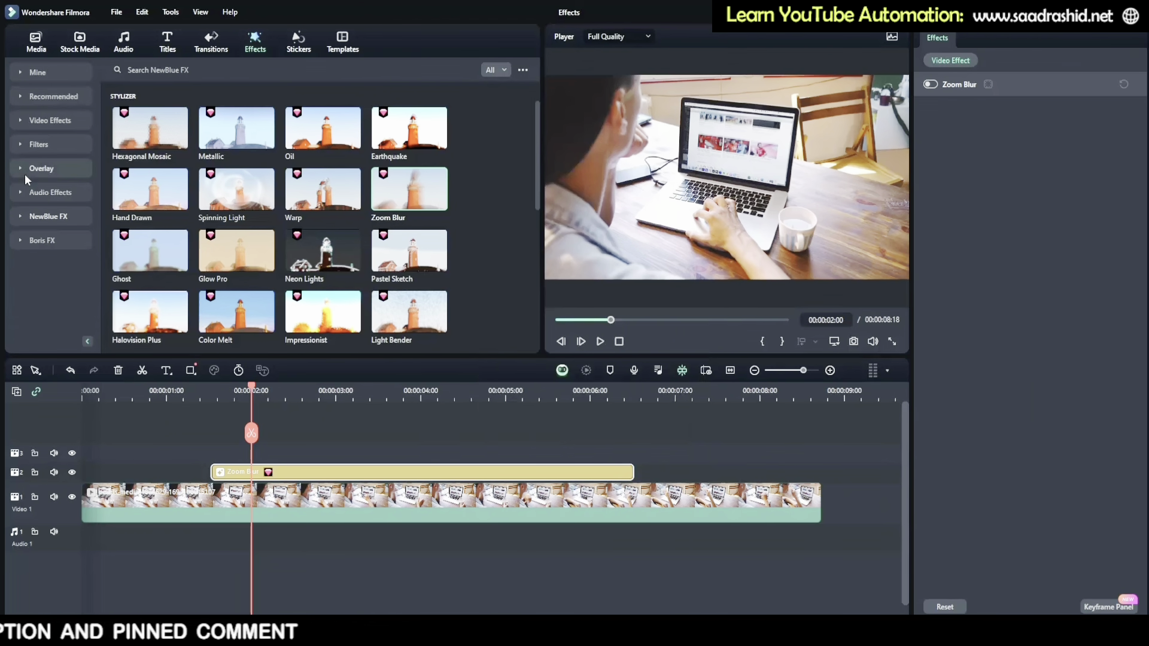
# Look through the NewBlue FX Stylizer effects and delete the Zoom Blur effect above the laptop clip.
pyautogui.click(24, 173)
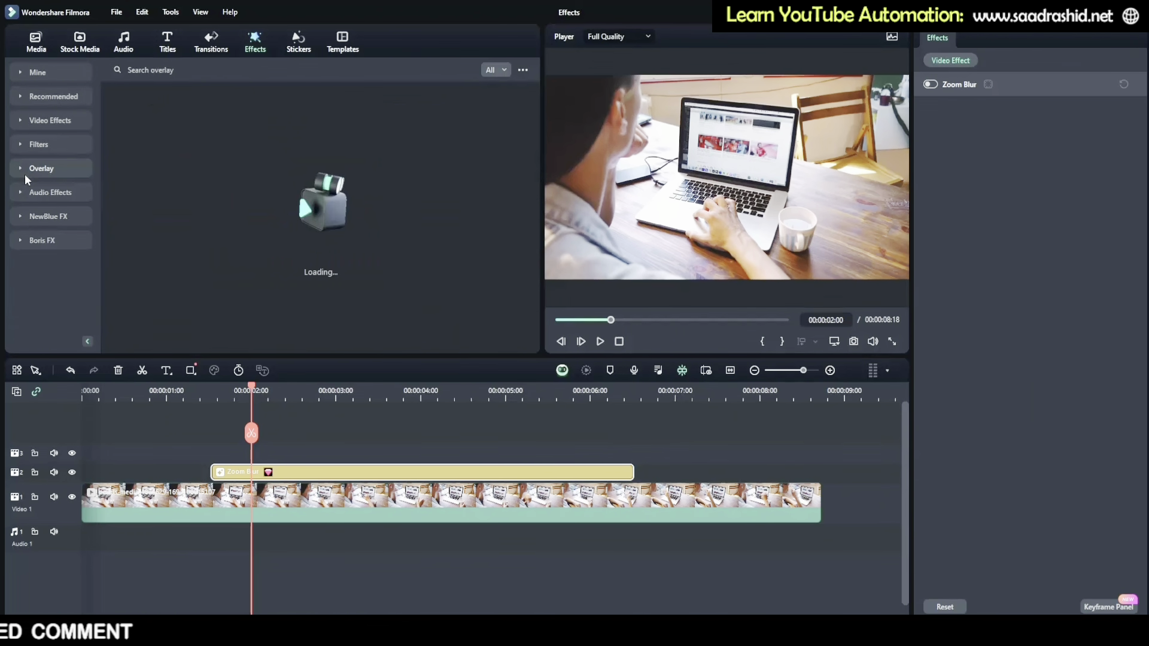
pyautogui.click(39, 218)
pyautogui.scroll(-5, 213, 190)
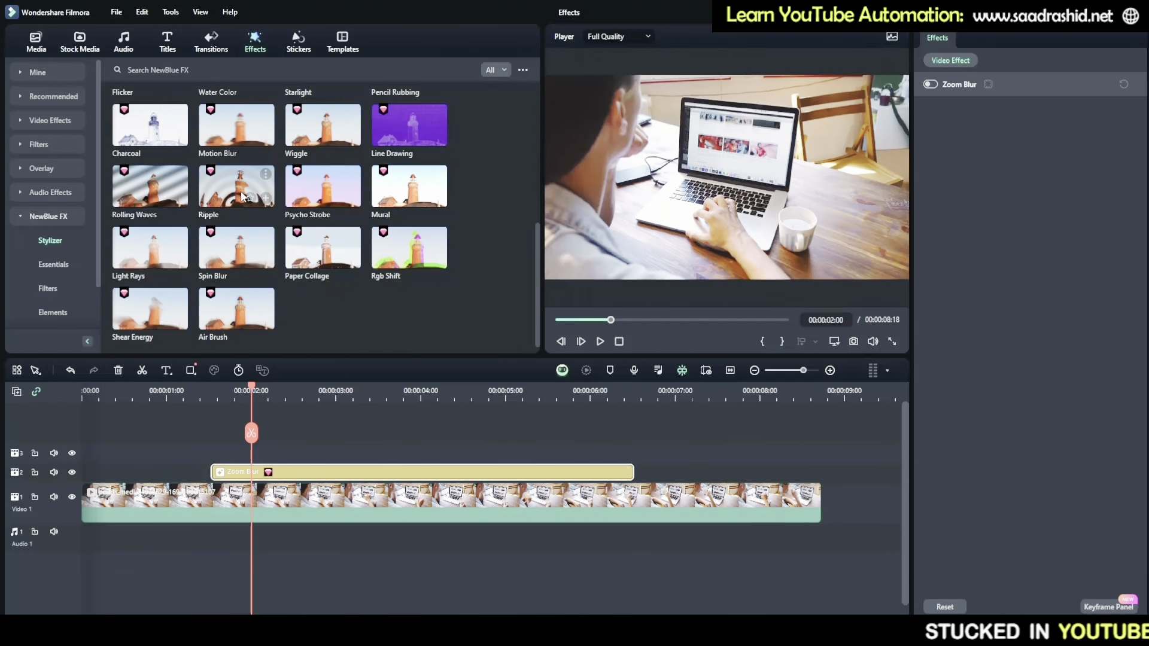
pyautogui.rightClick(334, 473)
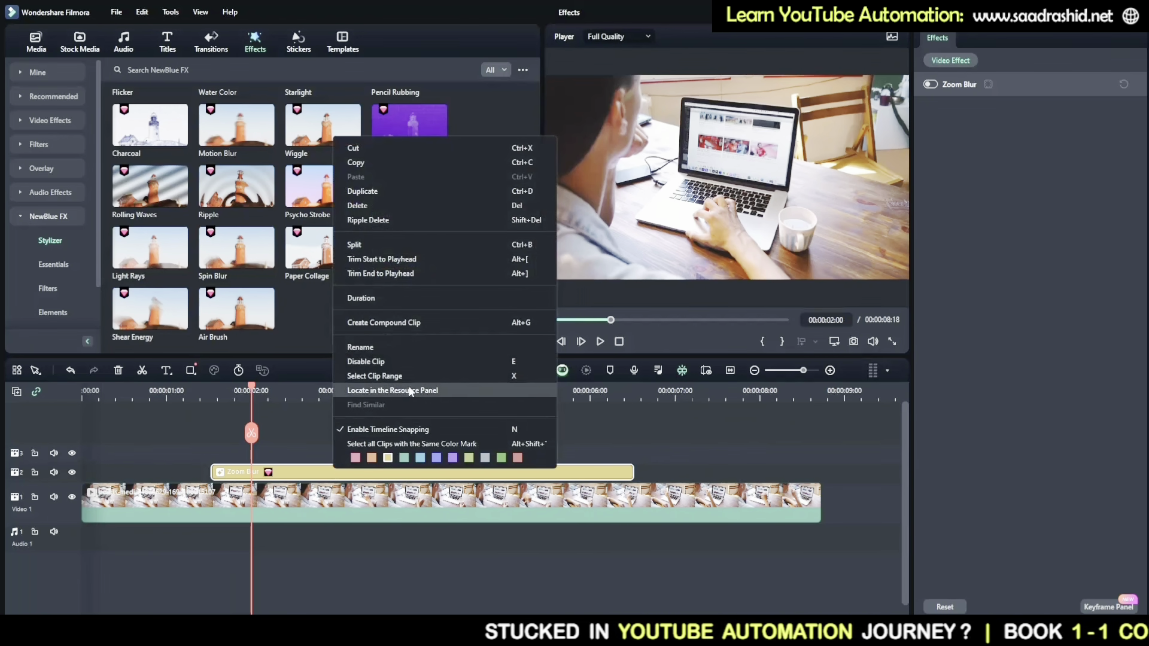
pyautogui.click(281, 477)
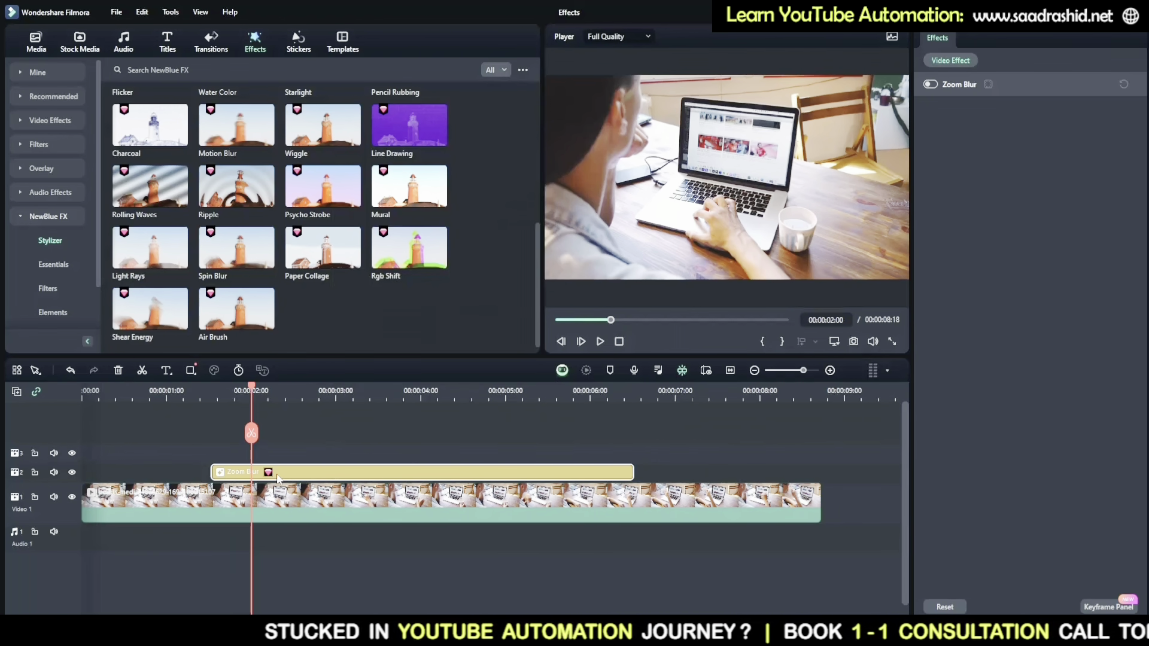
pyautogui.press('Delete')
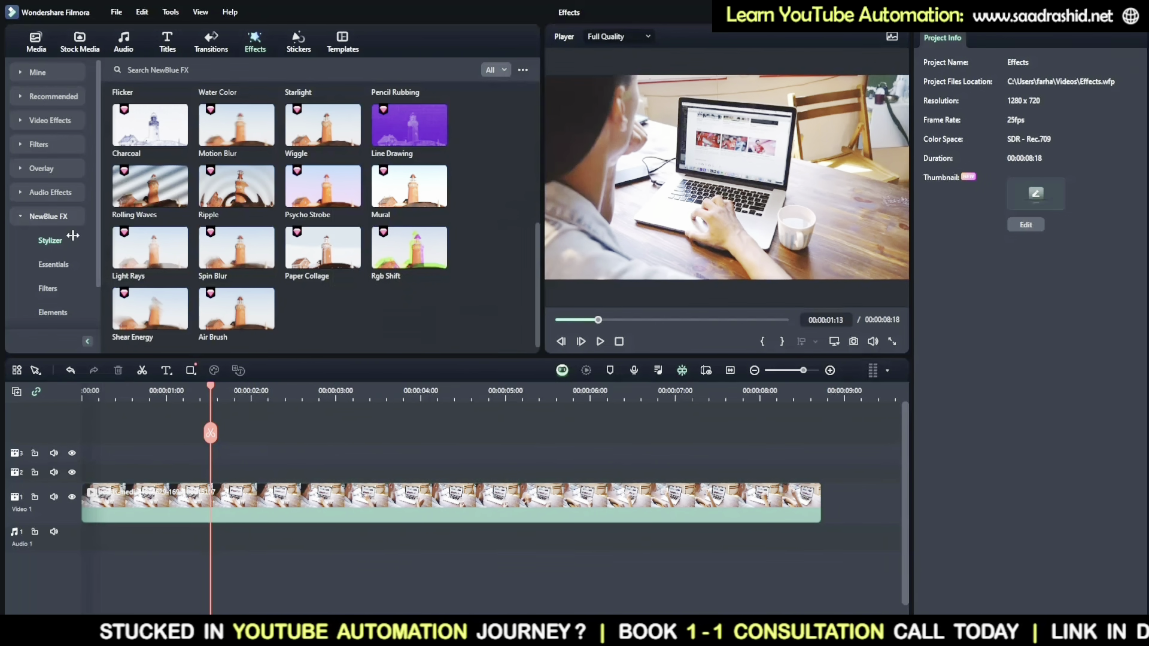
# Examine the Boris FX Plus Lights preview images and revisit the NewBlue FX Stylizer effects.
pyautogui.click(41, 216)
pyautogui.click(53, 239)
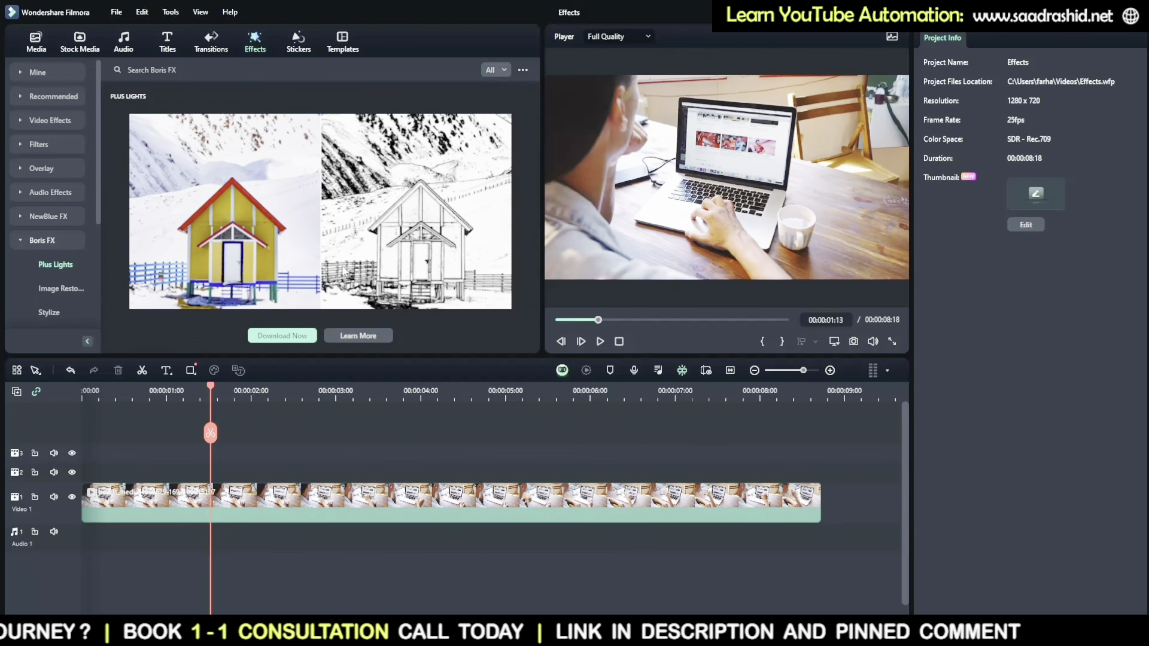
pyautogui.click(57, 216)
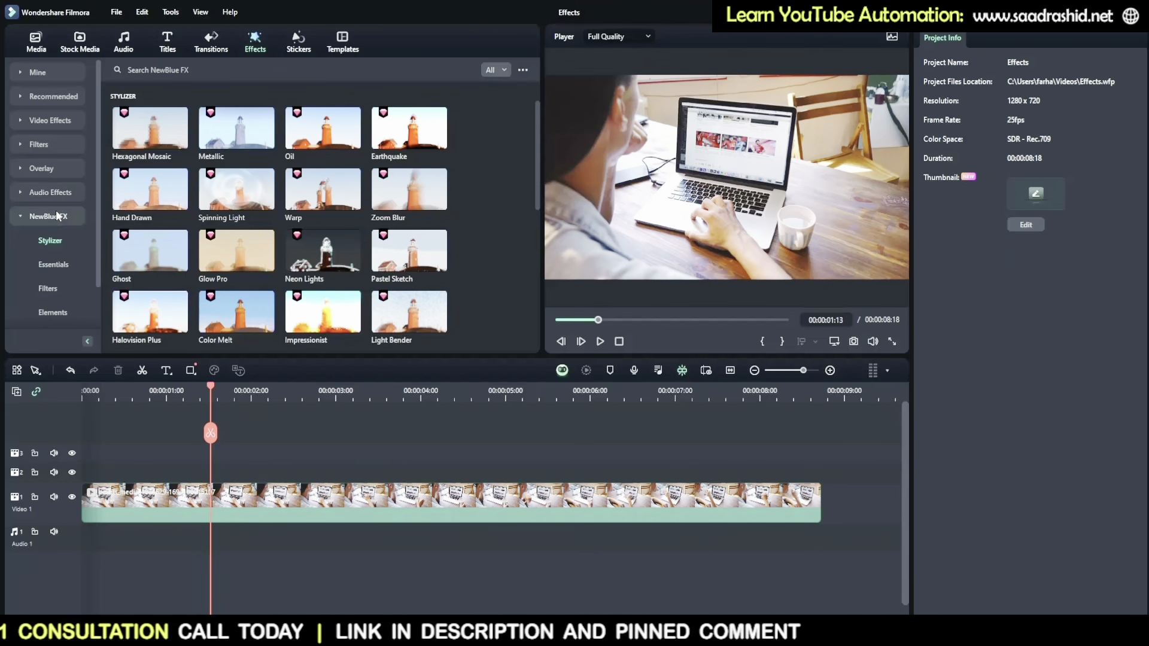
pyautogui.click(57, 215)
pyautogui.click(64, 237)
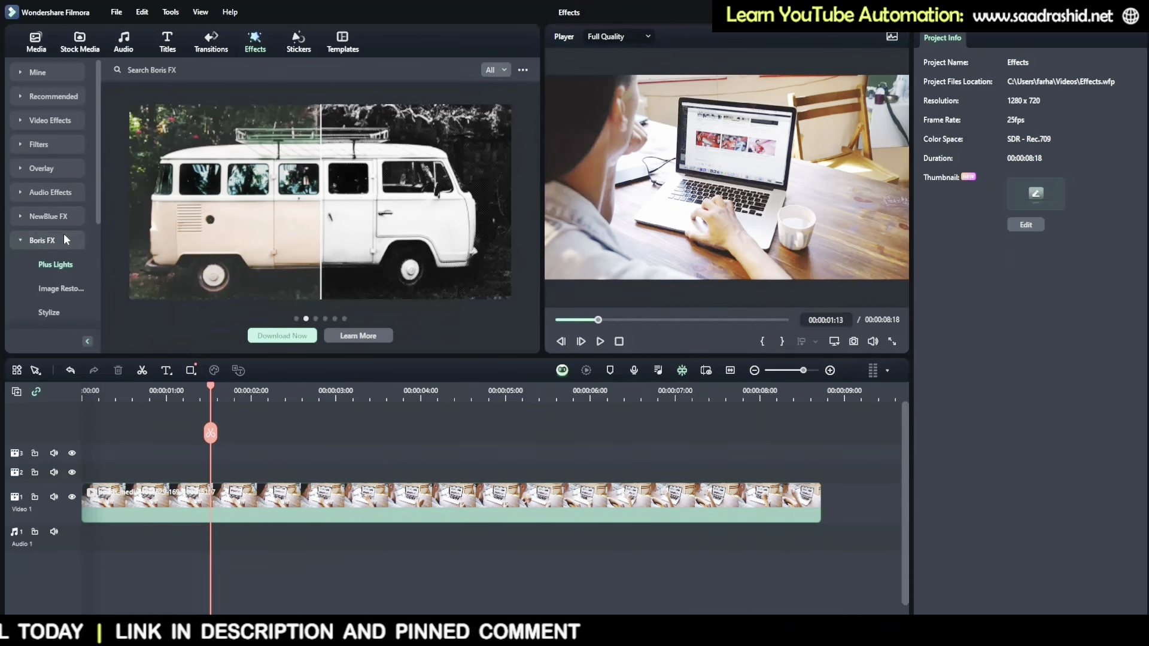
pyautogui.click(294, 337)
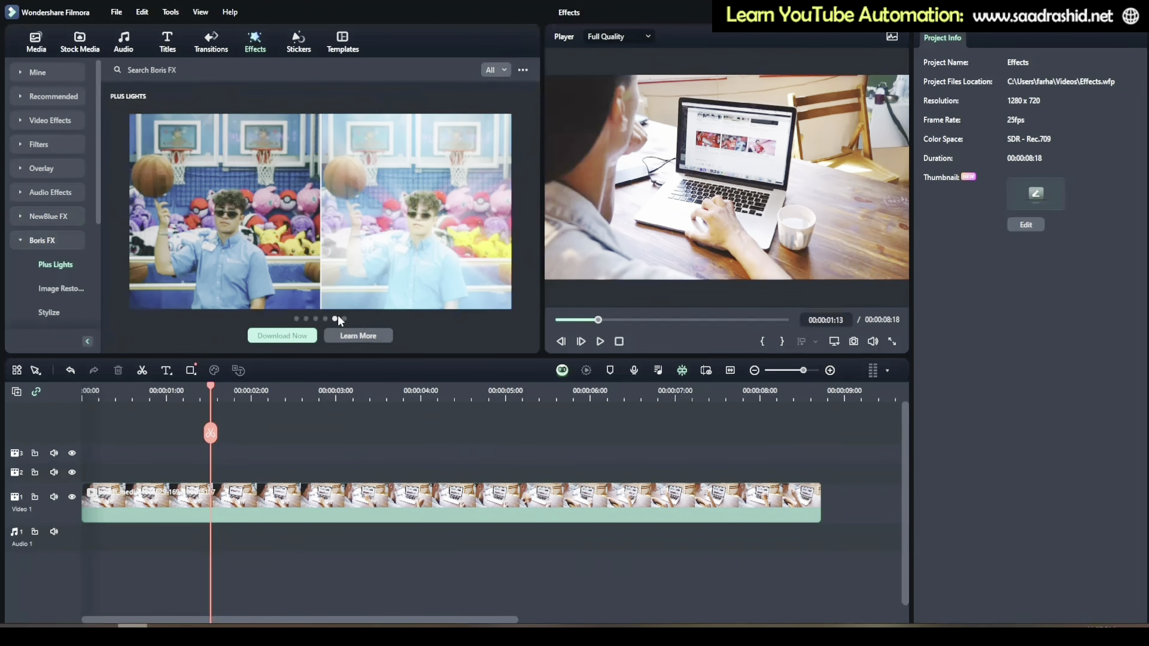
pyautogui.click(344, 319)
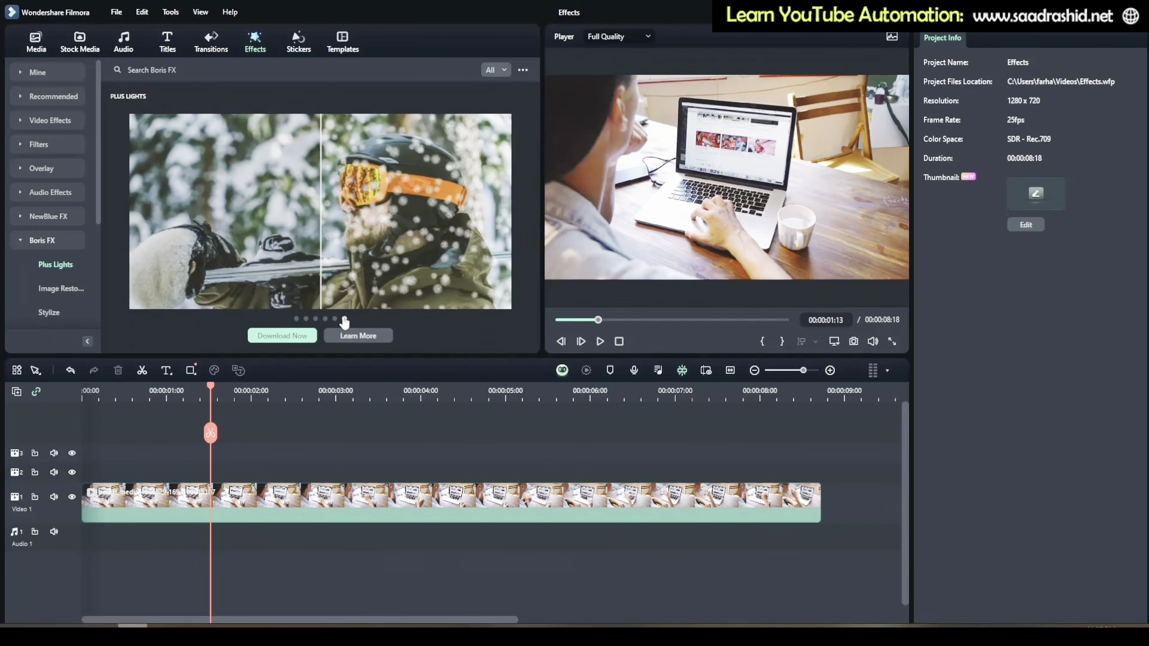
pyautogui.click(296, 319)
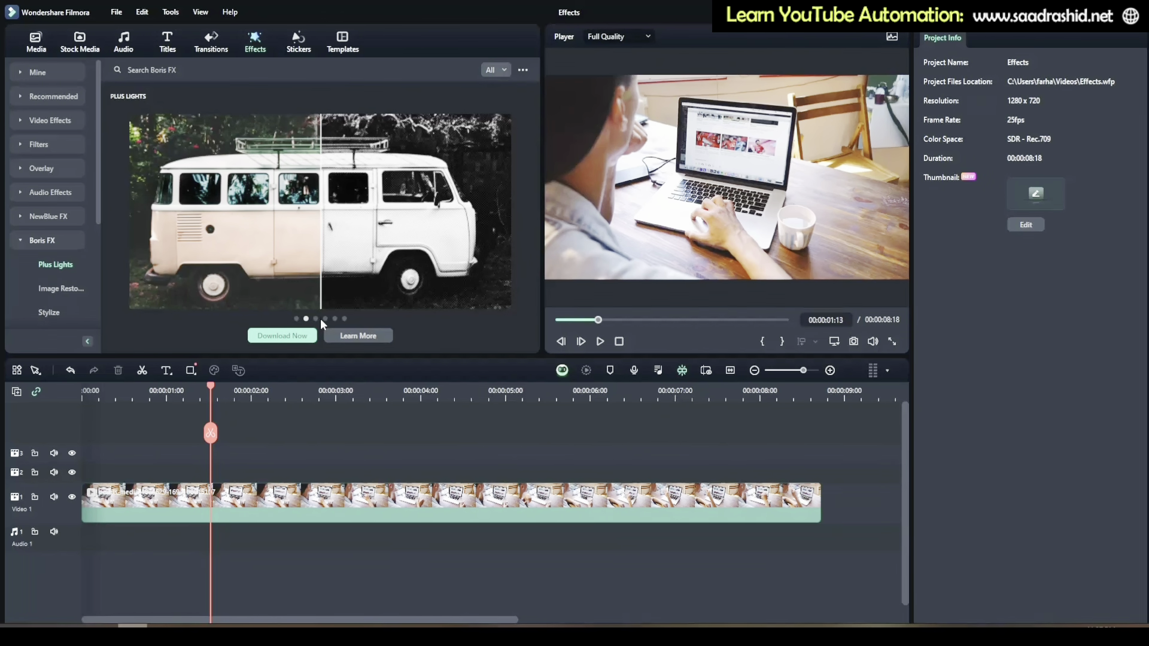
pyautogui.click(48, 236)
pyautogui.click(45, 221)
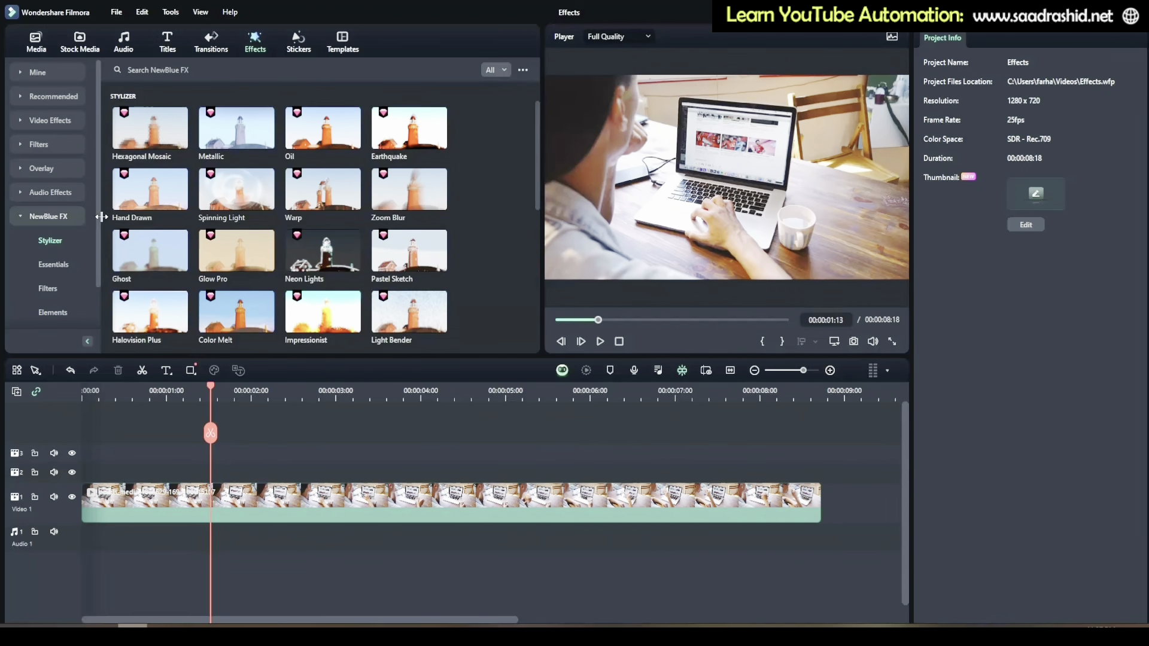
pyautogui.click(41, 218)
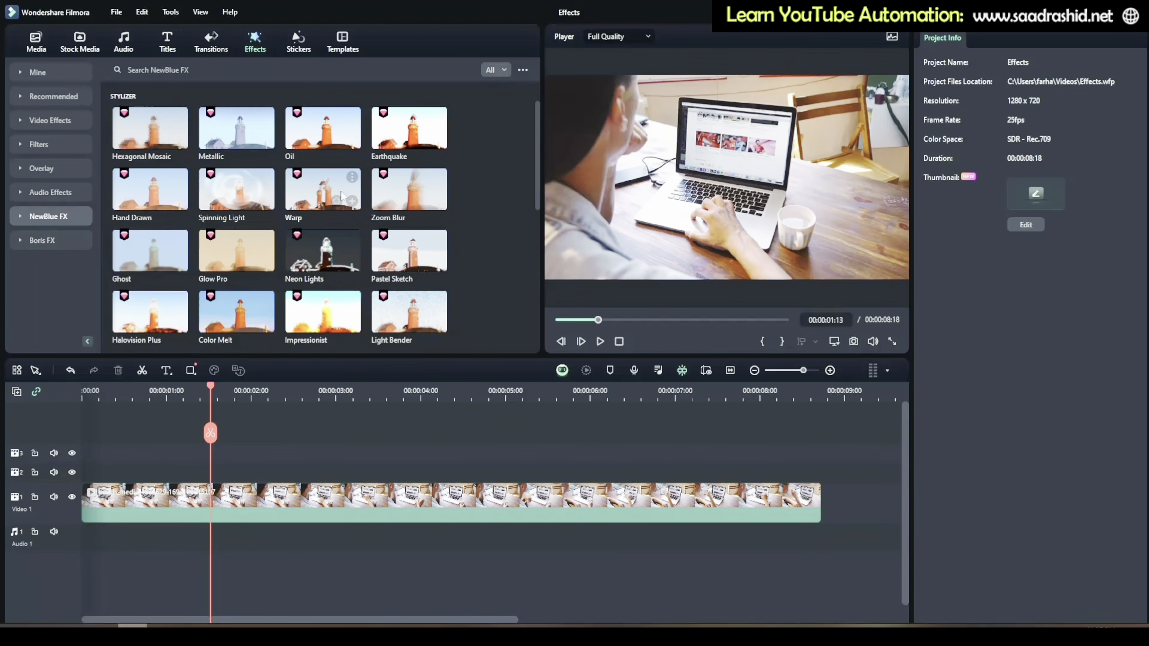
pyautogui.moveTo(311, 199); pyautogui.dragTo(335, 273)
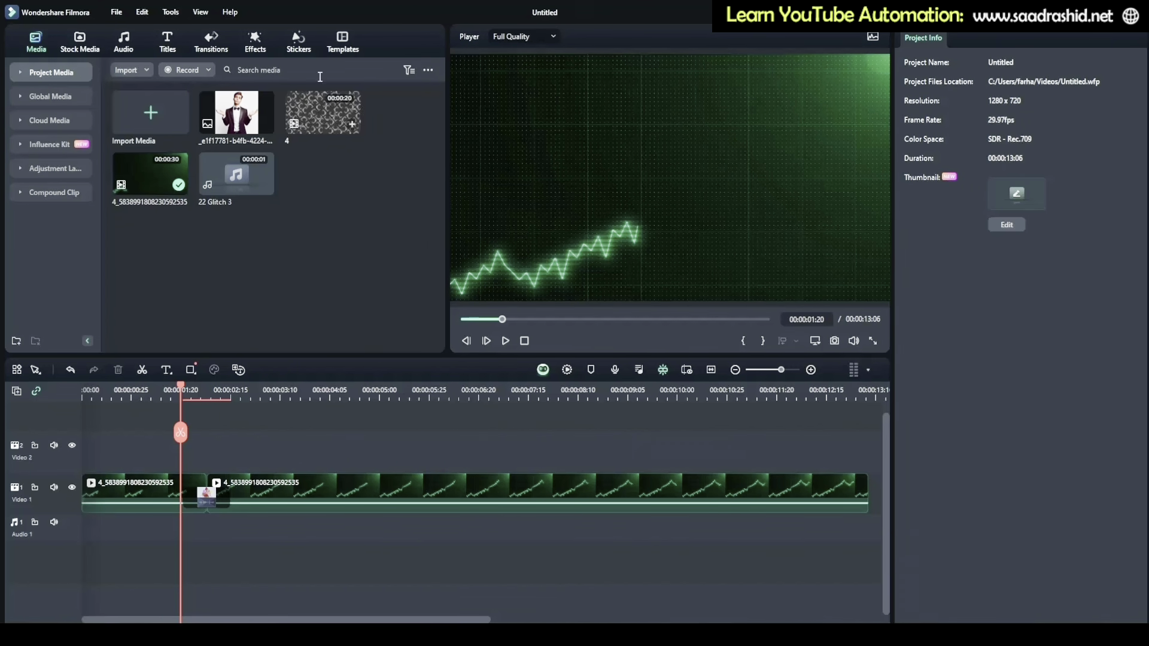
# Look over the Glitch transitions and place the 22 Glitch 3 sound on Audio 1 under the transition, starting at 00:00:01:20.
pyautogui.click(219, 41)
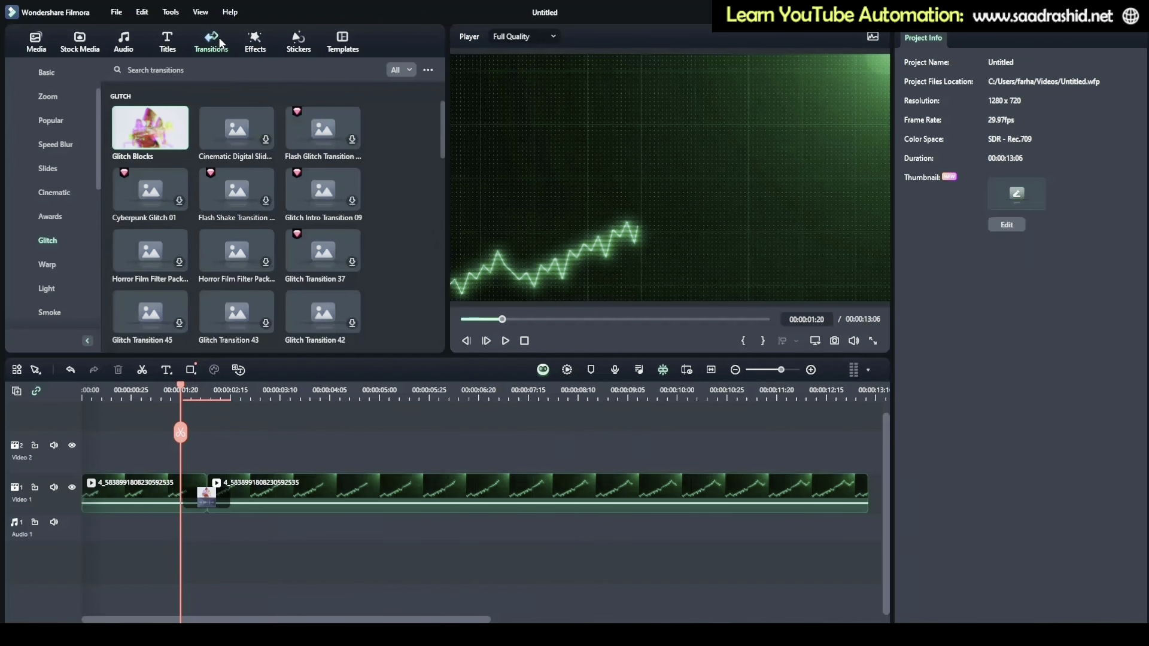
pyautogui.click(36, 40)
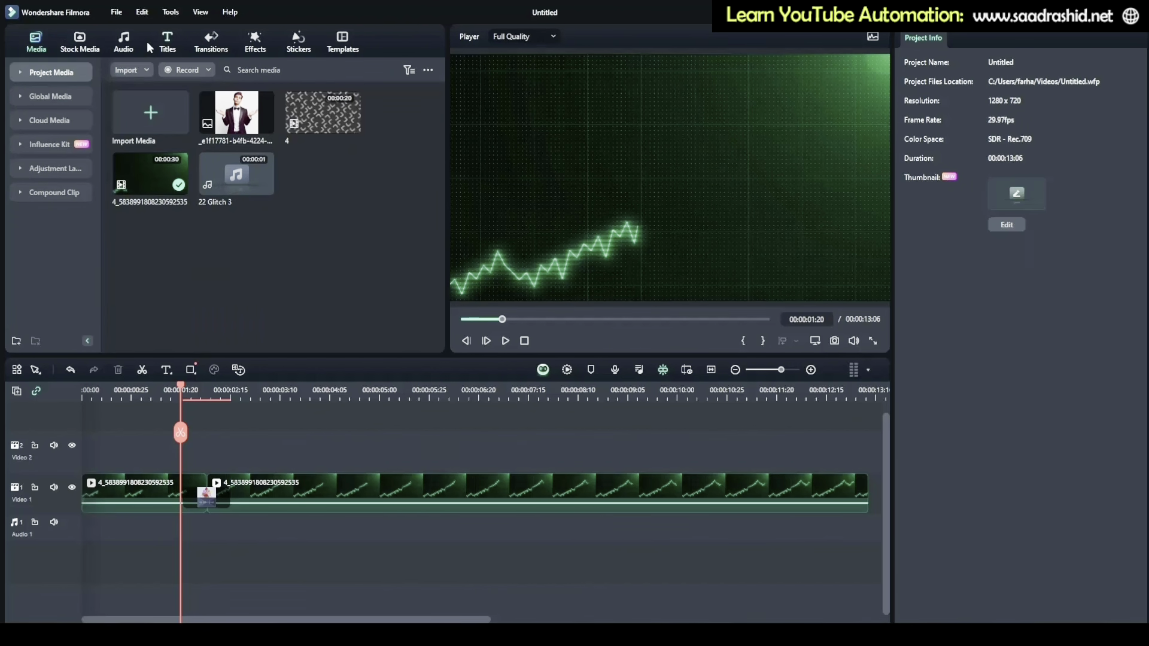
pyautogui.click(195, 42)
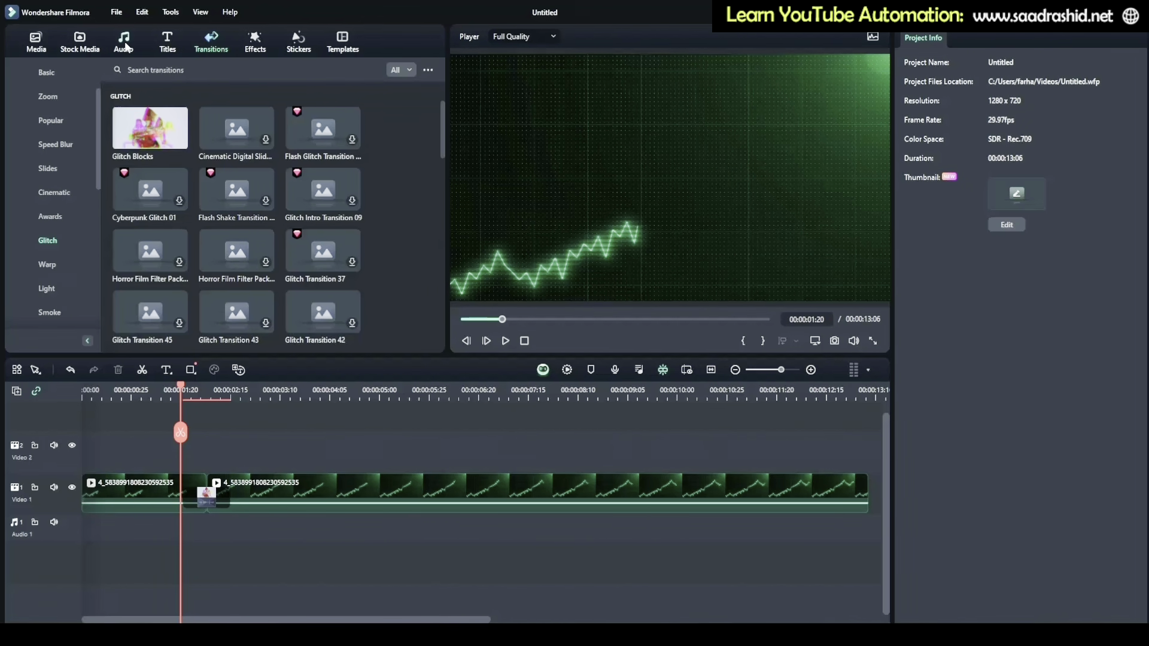
pyautogui.click(41, 50)
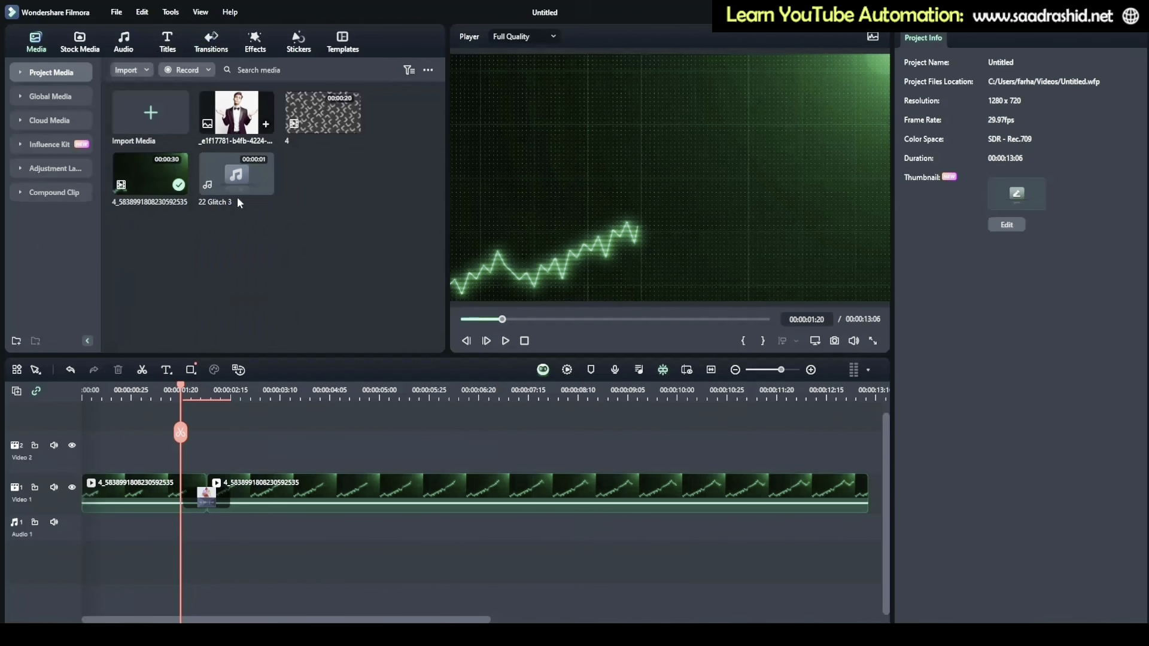
pyautogui.click(207, 497)
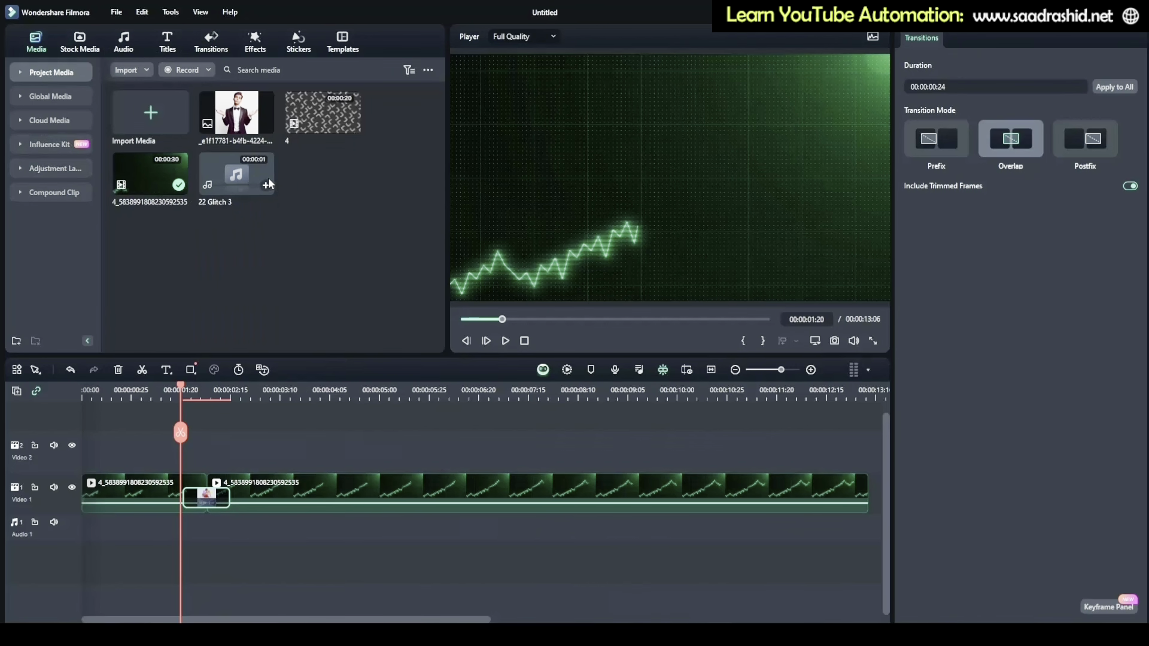
pyautogui.moveTo(259, 180); pyautogui.dragTo(197, 532)
# Lower the 22 Glitch 3 clip's volume to -17 dB and move the playhead to 00:00:03:00.
pyautogui.click(253, 543)
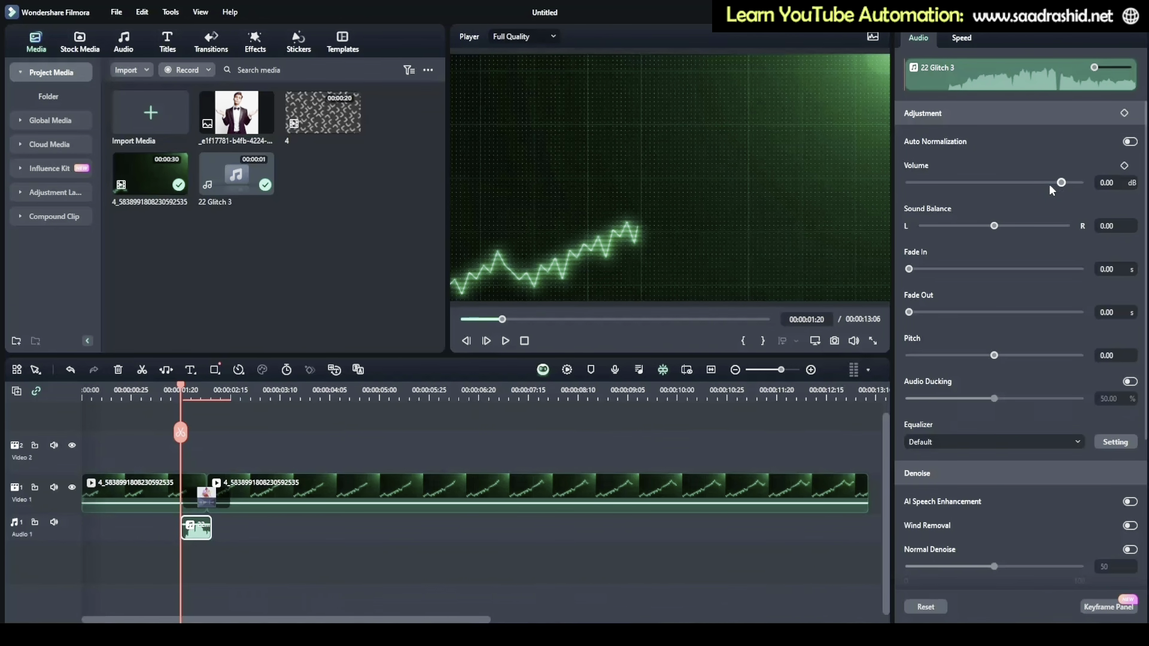
pyautogui.moveTo(1059, 182); pyautogui.dragTo(1036, 185)
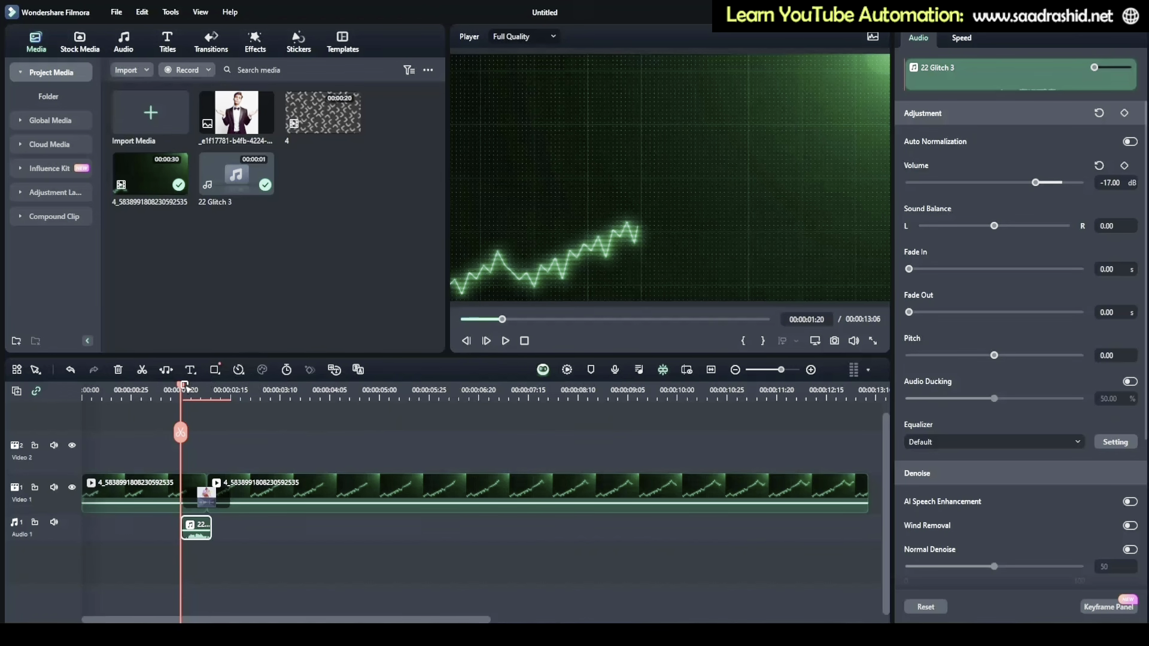
pyautogui.moveTo(185, 388); pyautogui.dragTo(261, 388)
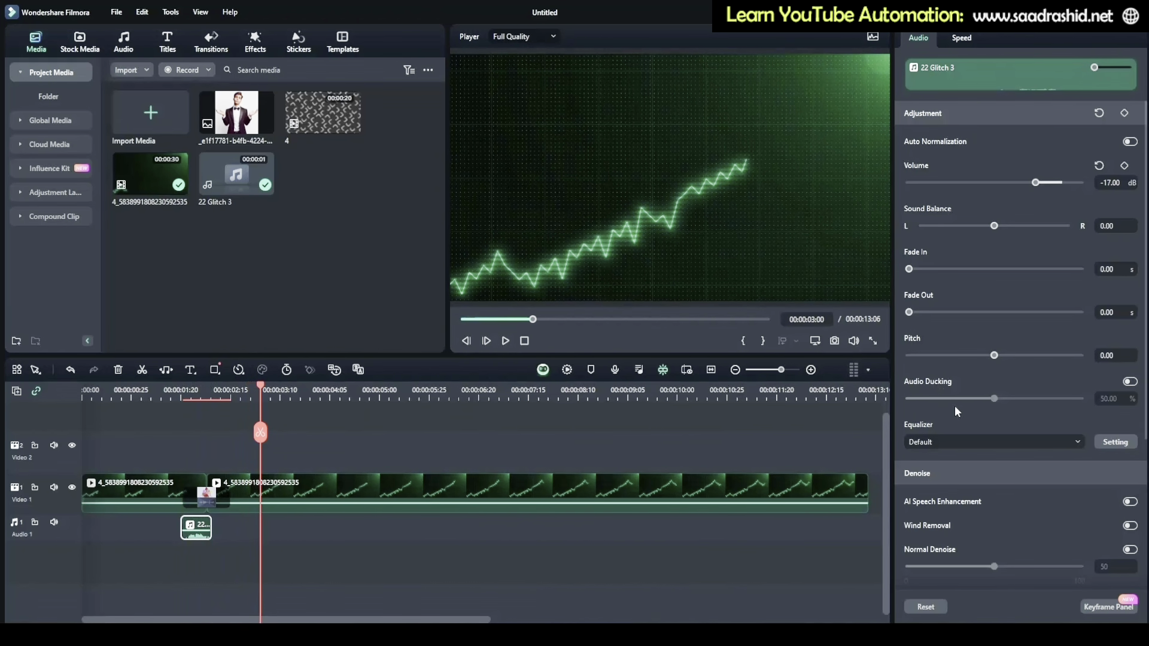
# Look through the glitch sound's Denoise settings, toggling AI Speech Enhancement on and back off.
pyautogui.scroll(-5, 954, 405)
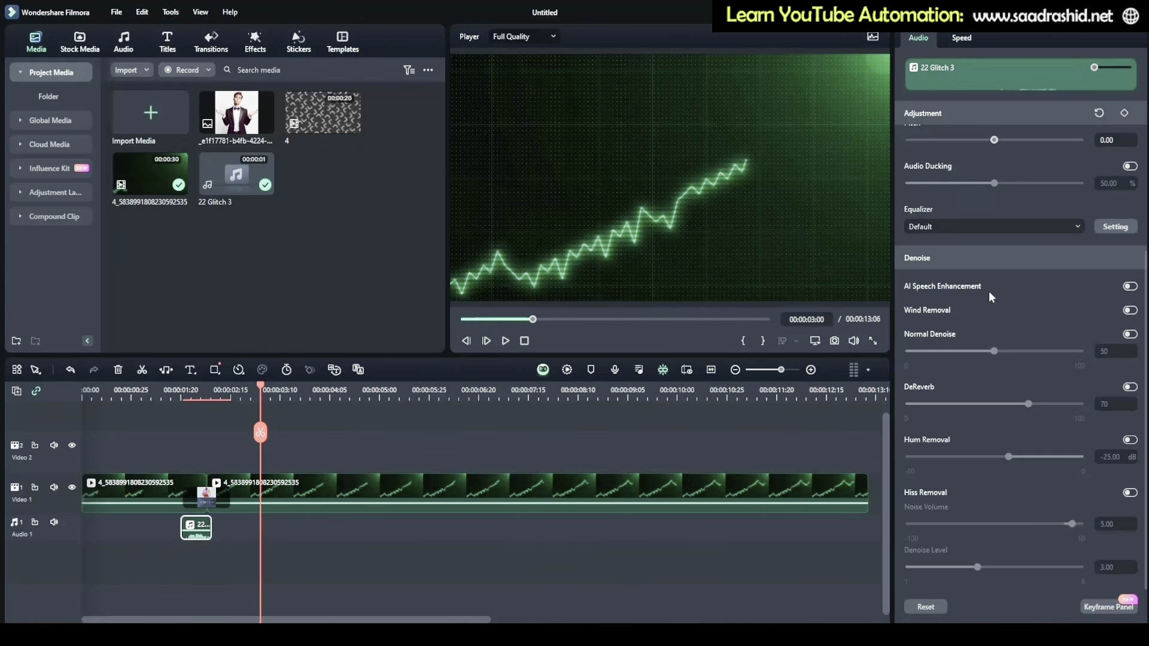
pyautogui.click(1131, 287)
pyautogui.click(1130, 286)
pyautogui.scroll(3, 1045, 301)
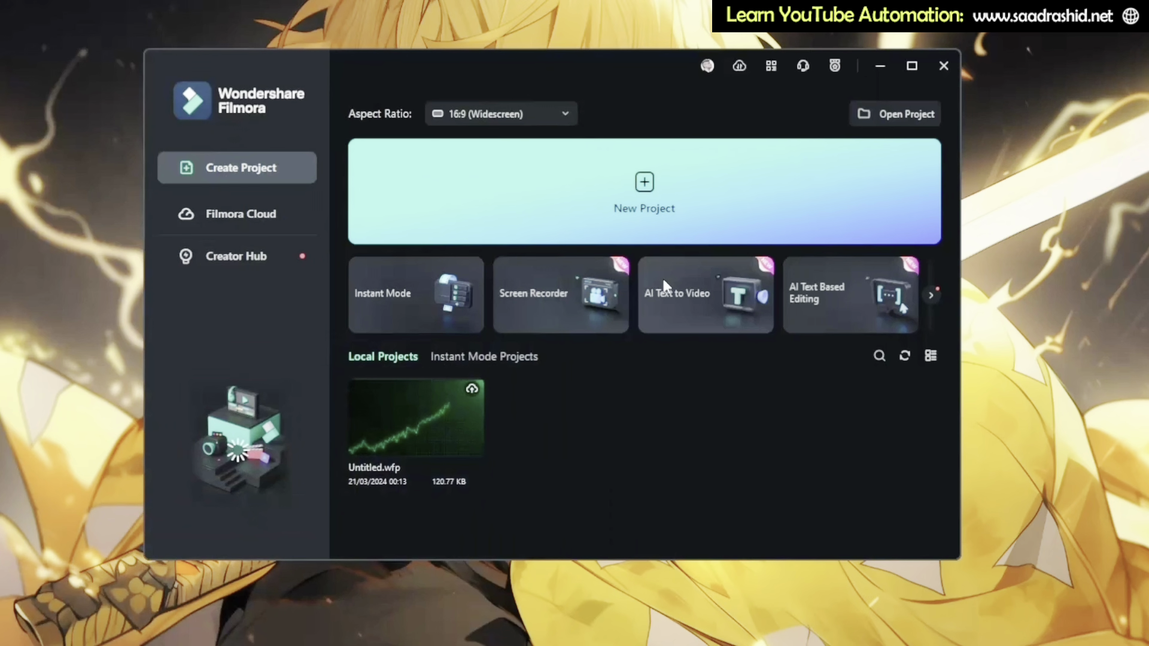
# Open AI Text to Video from the start window and examine its voice and voice language options.
pyautogui.moveTo(663, 280)
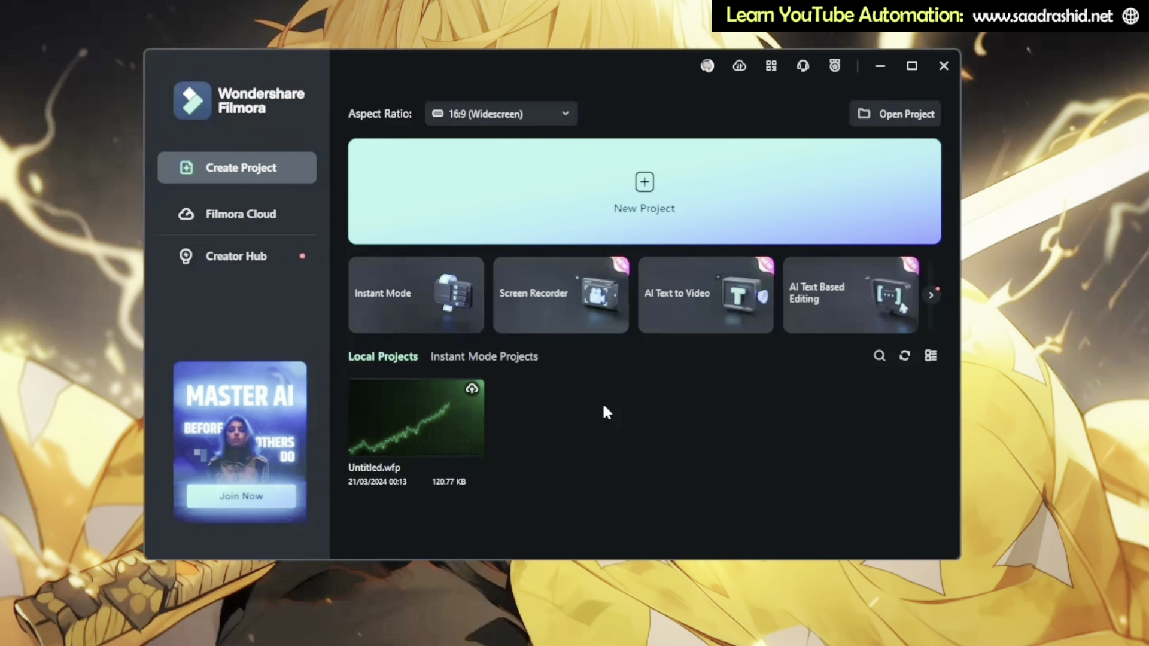
pyautogui.click(726, 306)
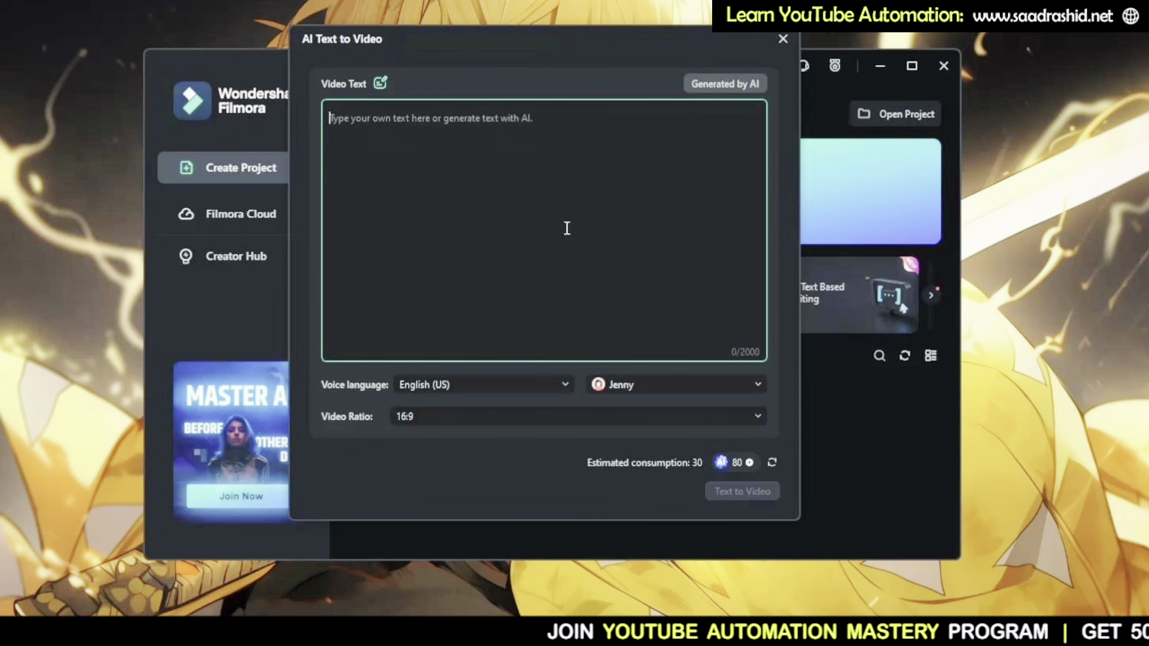
pyautogui.click(633, 390)
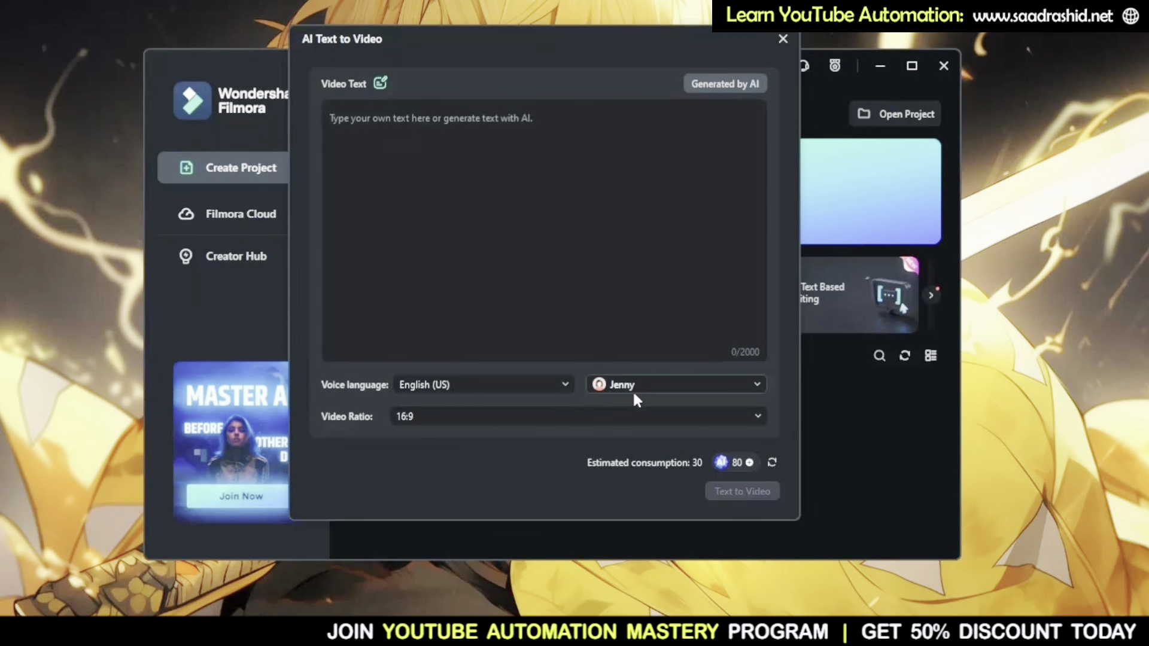
pyautogui.click(696, 383)
pyautogui.click(492, 383)
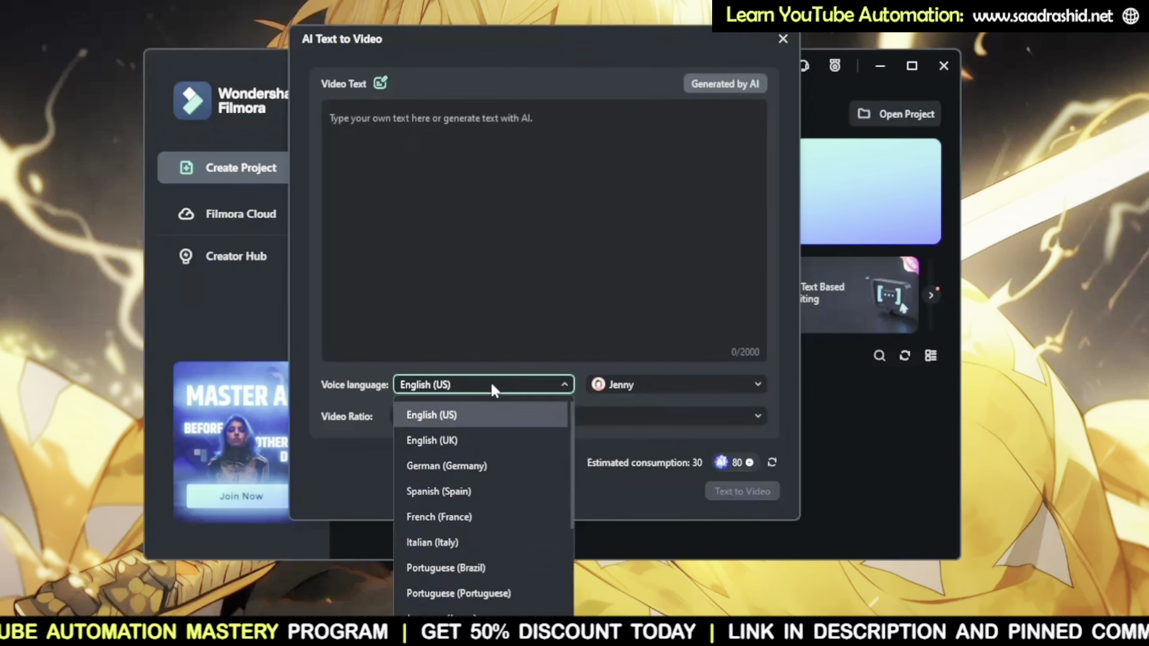
pyautogui.scroll(-5, 476, 458)
pyautogui.scroll(5, 476, 460)
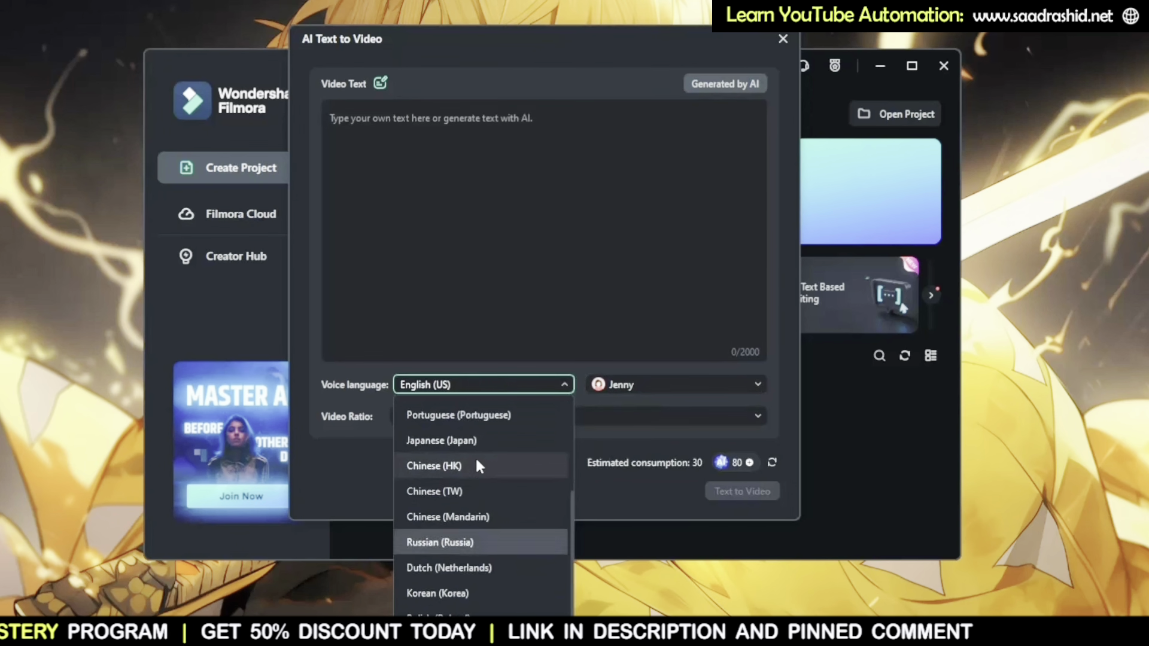
pyautogui.click(482, 383)
pyautogui.click(429, 262)
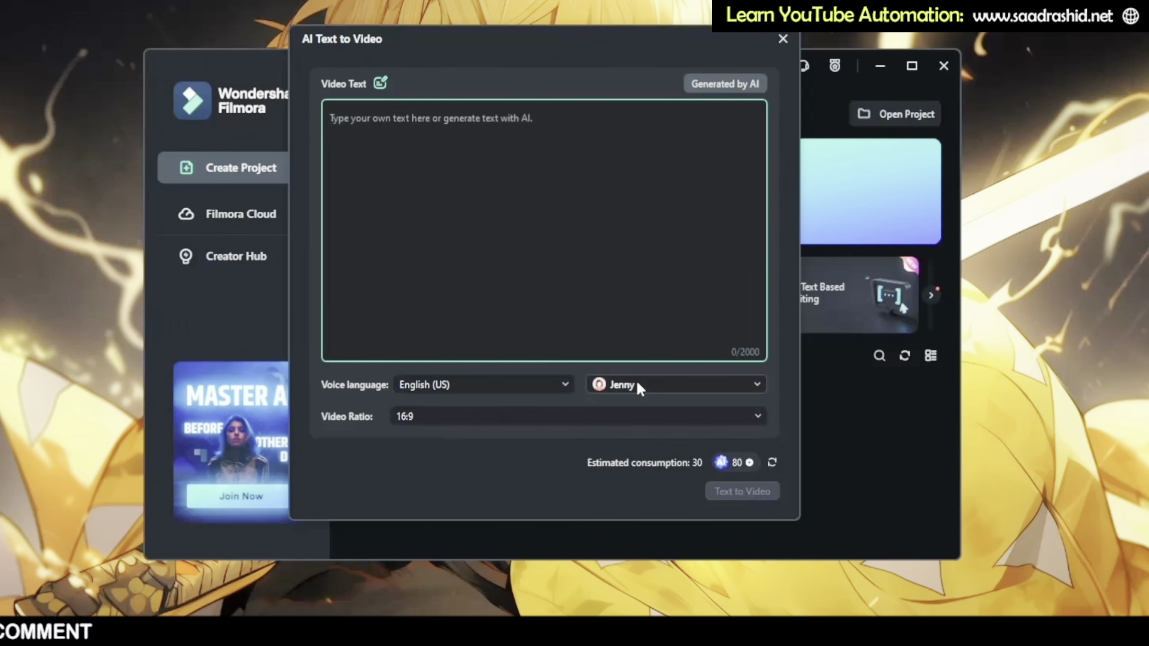
pyautogui.click(520, 384)
pyautogui.click(520, 383)
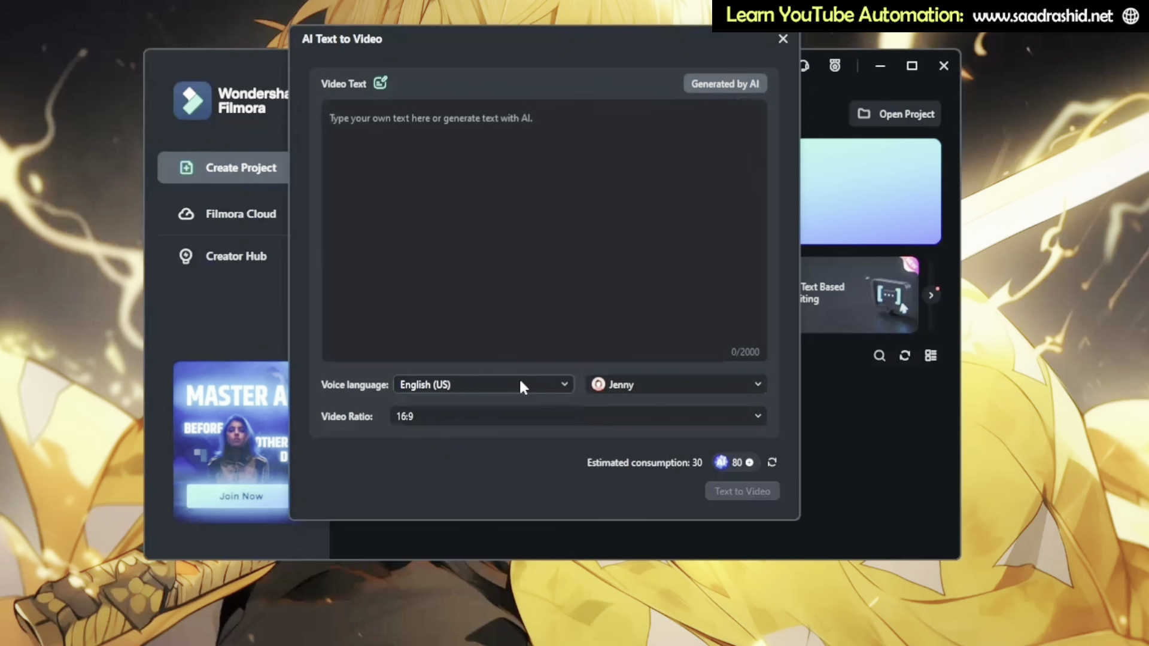
# Examine the AI text generator's text types, topic and detail fields, and return to the Video Text form.
pyautogui.click(731, 86)
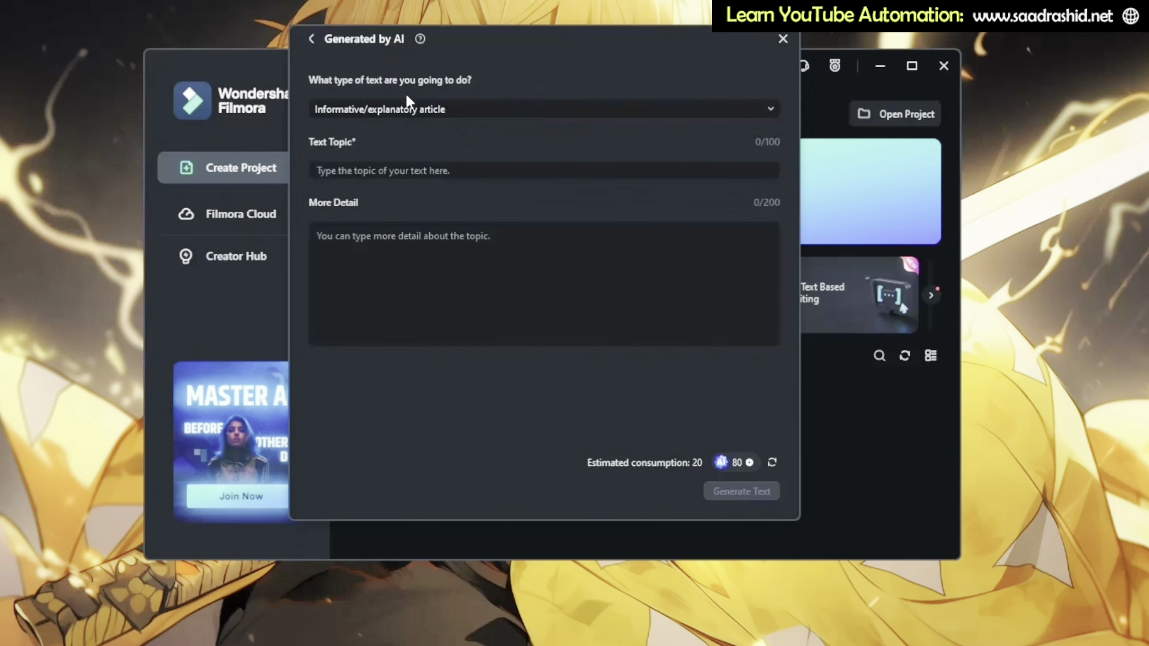
pyautogui.click(411, 109)
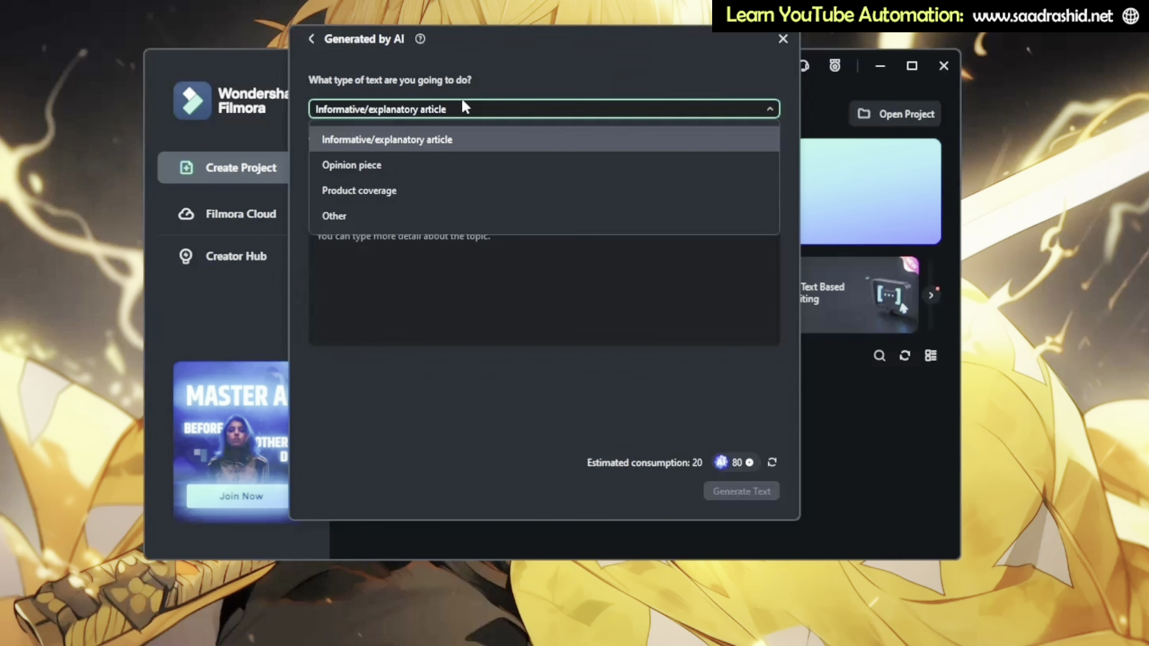
pyautogui.click(435, 214)
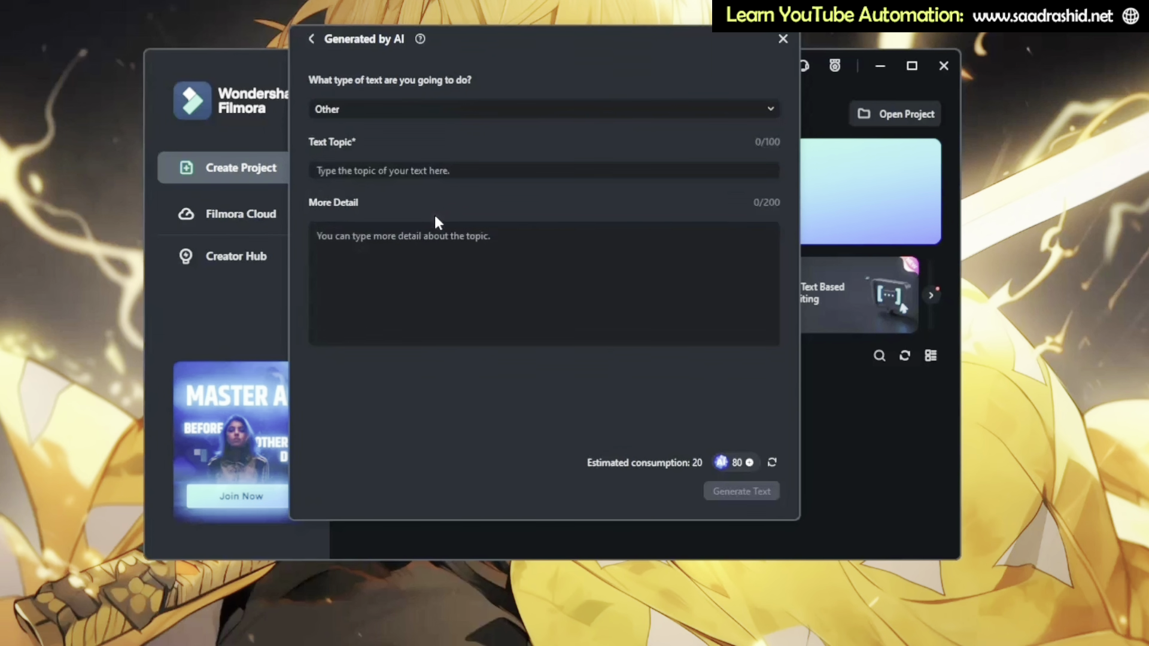
pyautogui.click(420, 111)
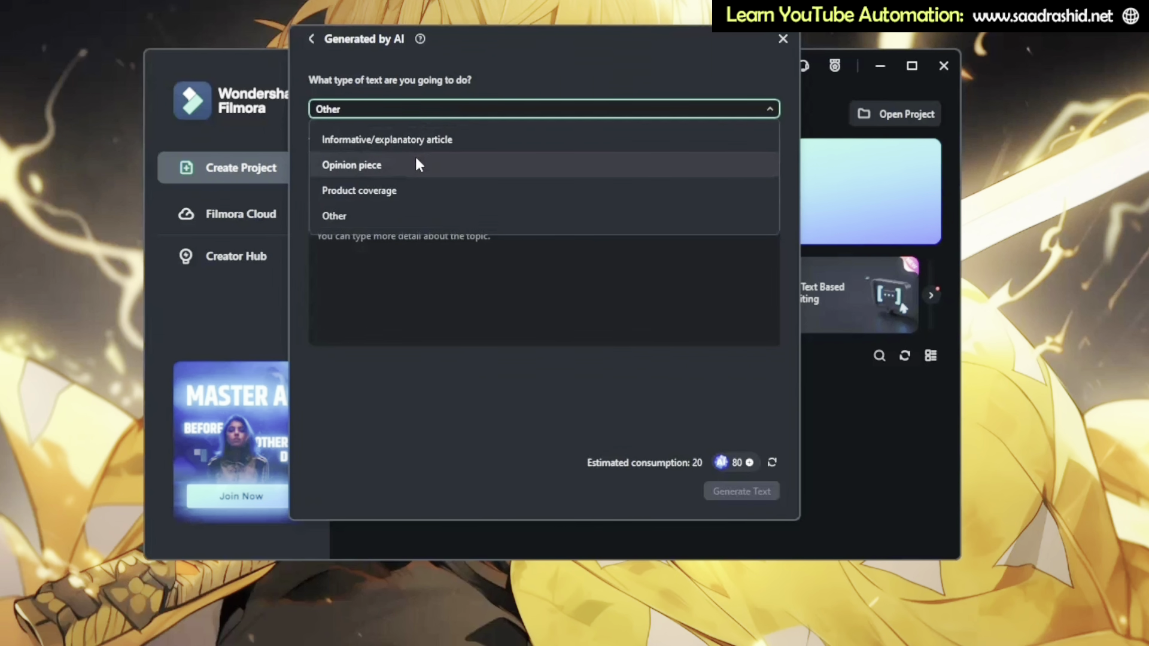
pyautogui.click(409, 142)
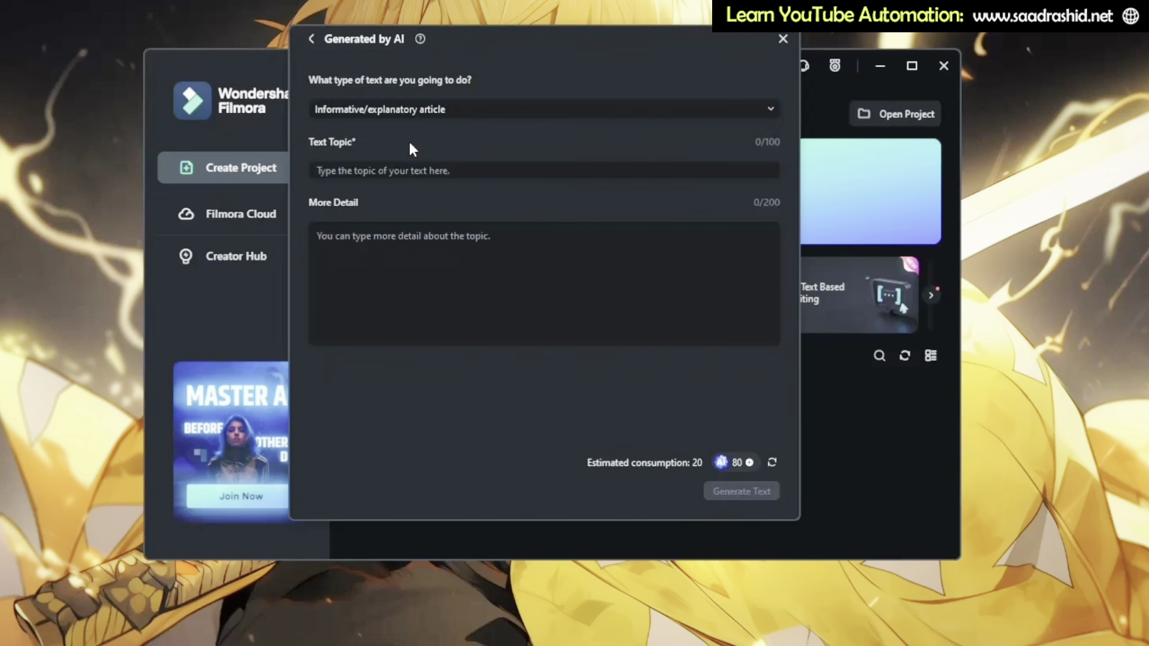
pyautogui.click(421, 164)
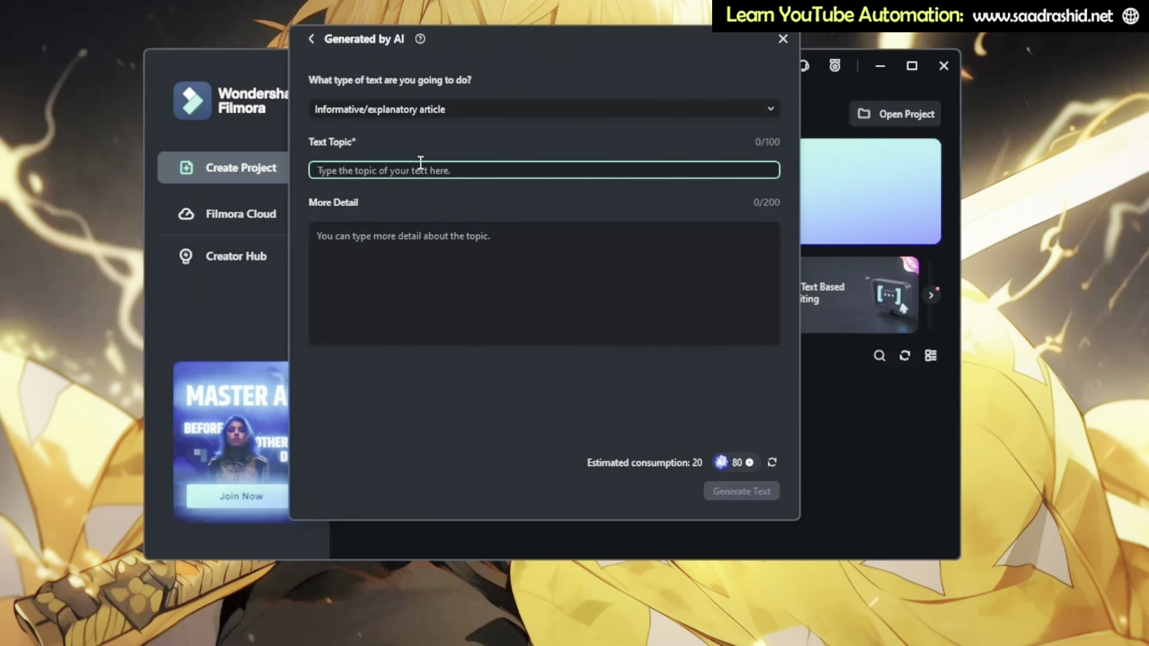
pyautogui.click(421, 267)
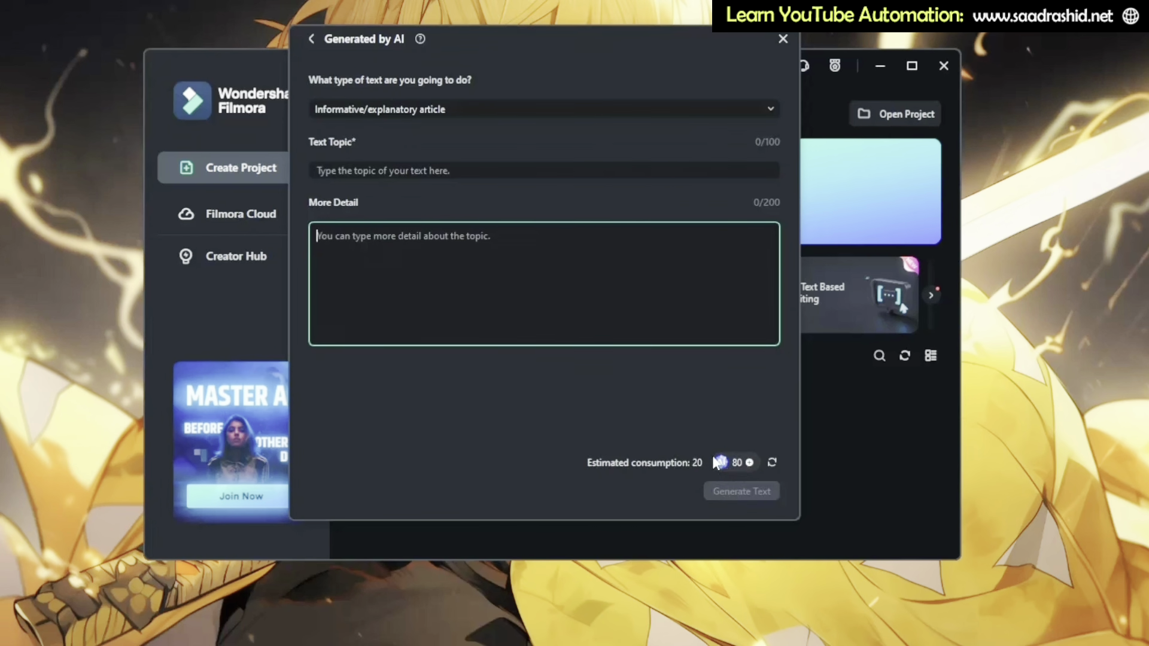
pyautogui.click(311, 40)
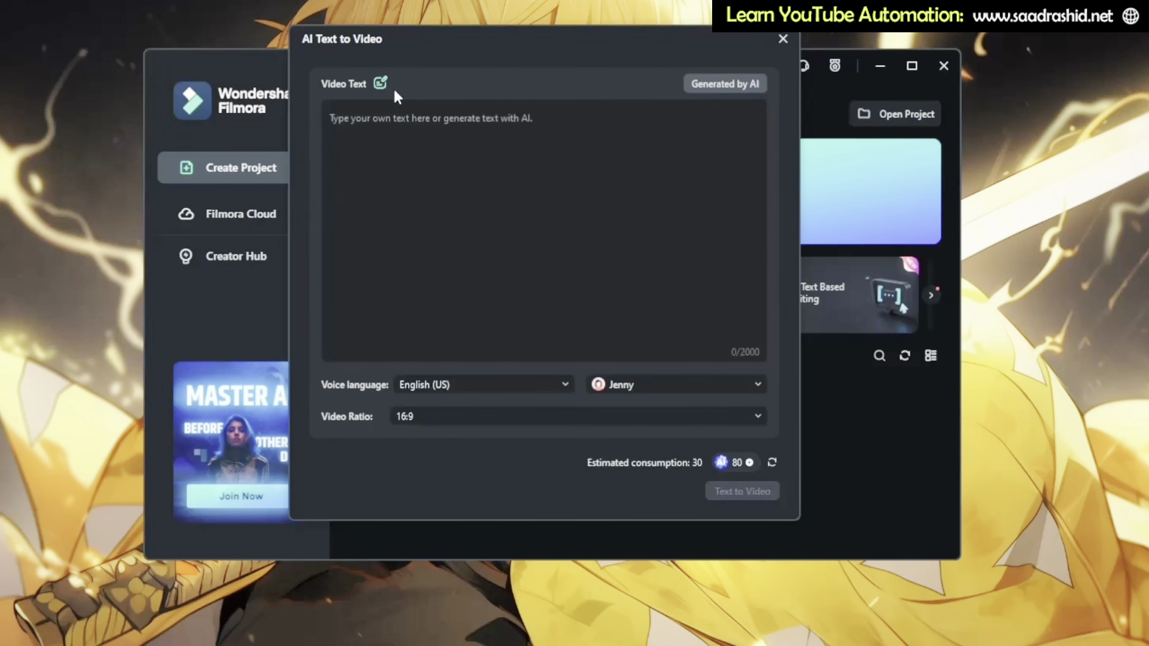
# Paste the prepared cryptocurrency script into Video Text and choose Jason as the voice.
pyautogui.click(398, 130)
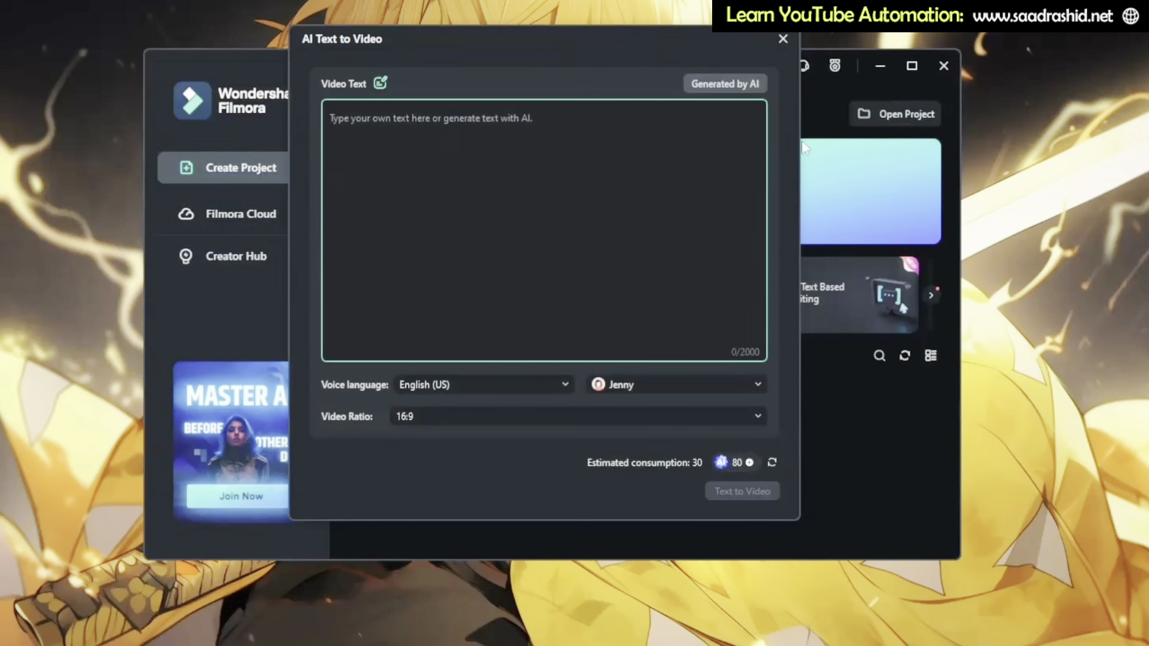
pyautogui.hotkey('ctrl', 'v')
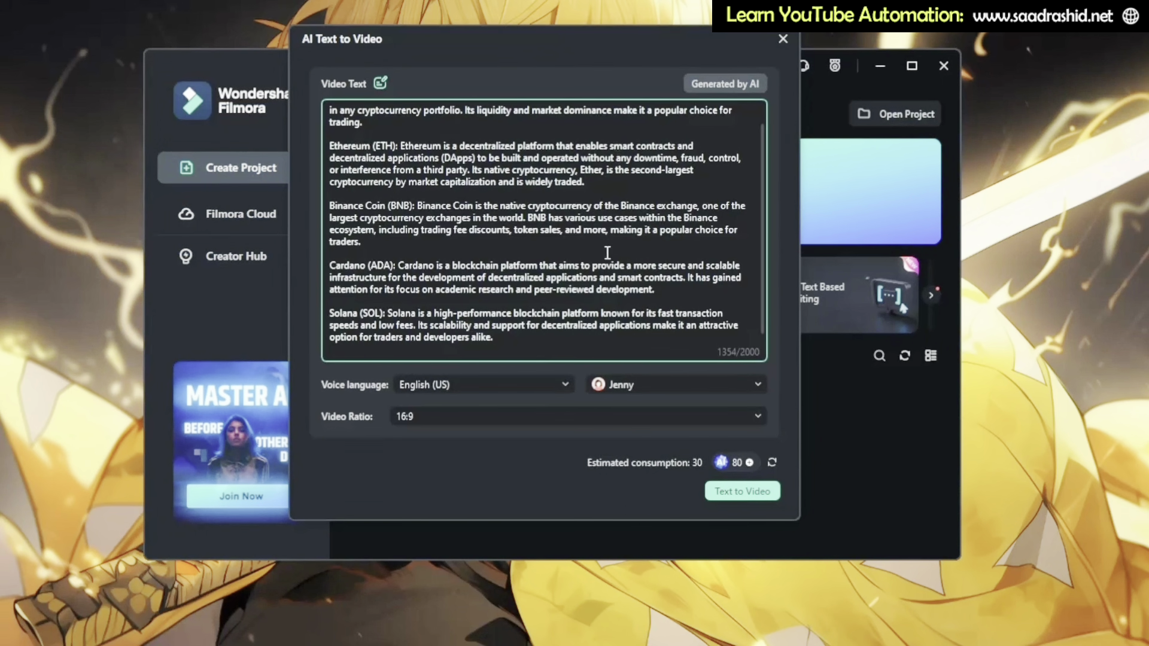
pyautogui.click(664, 383)
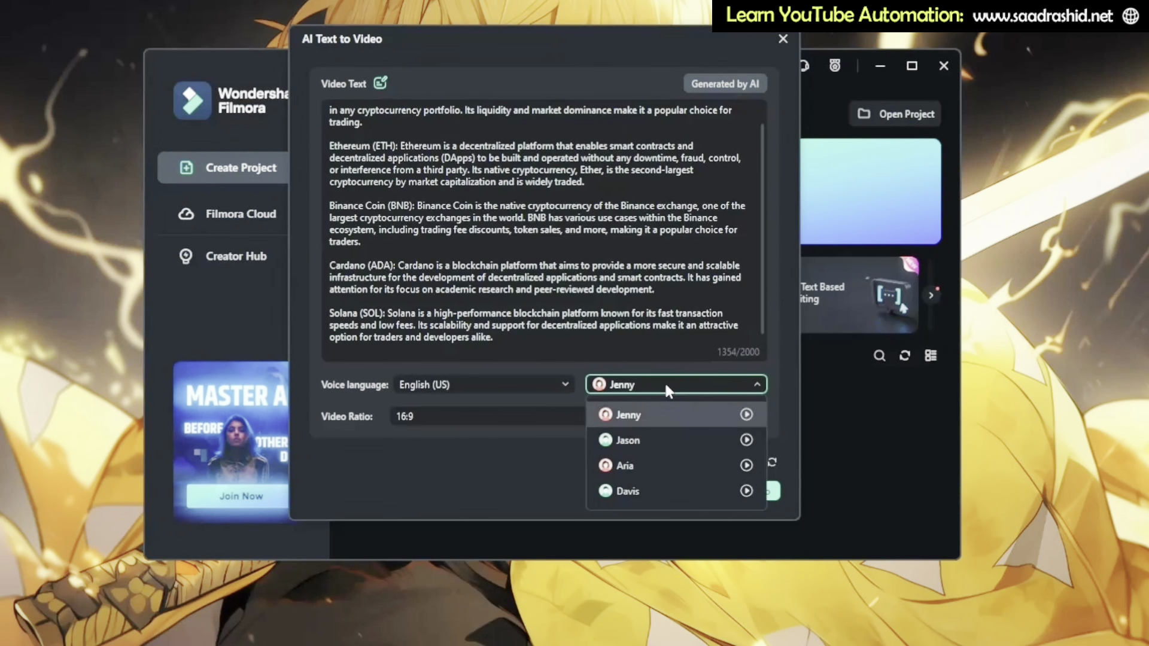
pyautogui.click(677, 443)
# Keep English (US) as the voice language, generate the video from the script, and dismiss the feedback request.
pyautogui.click(491, 389)
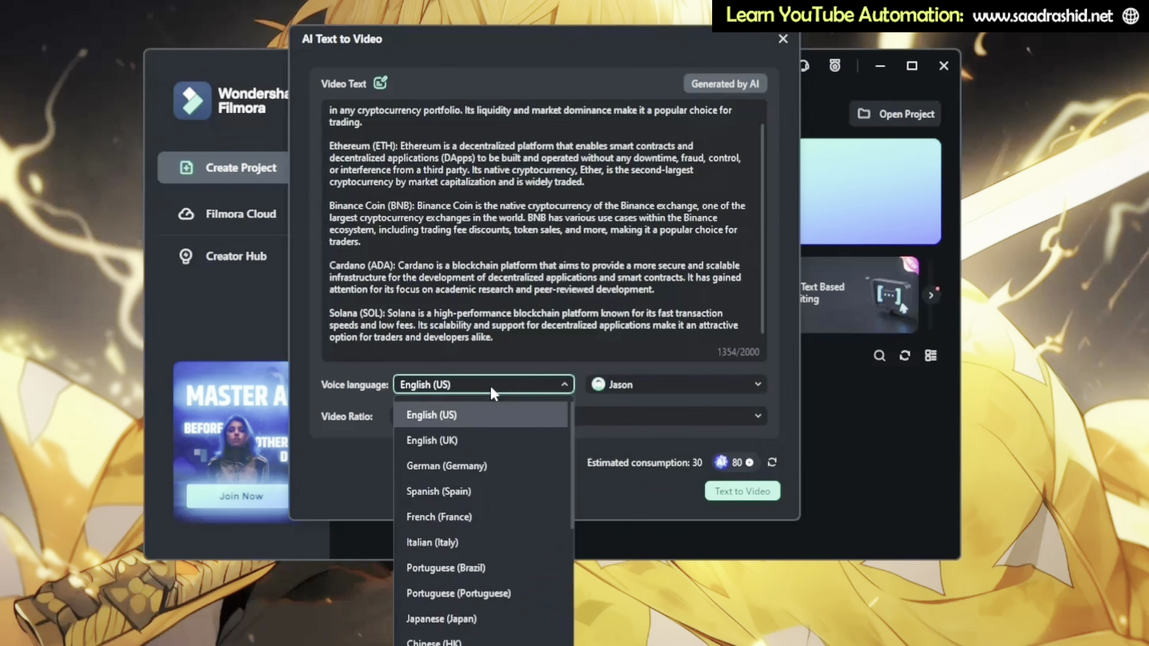
pyautogui.click(491, 389)
pyautogui.click(491, 389)
pyautogui.click(491, 389)
pyautogui.click(489, 386)
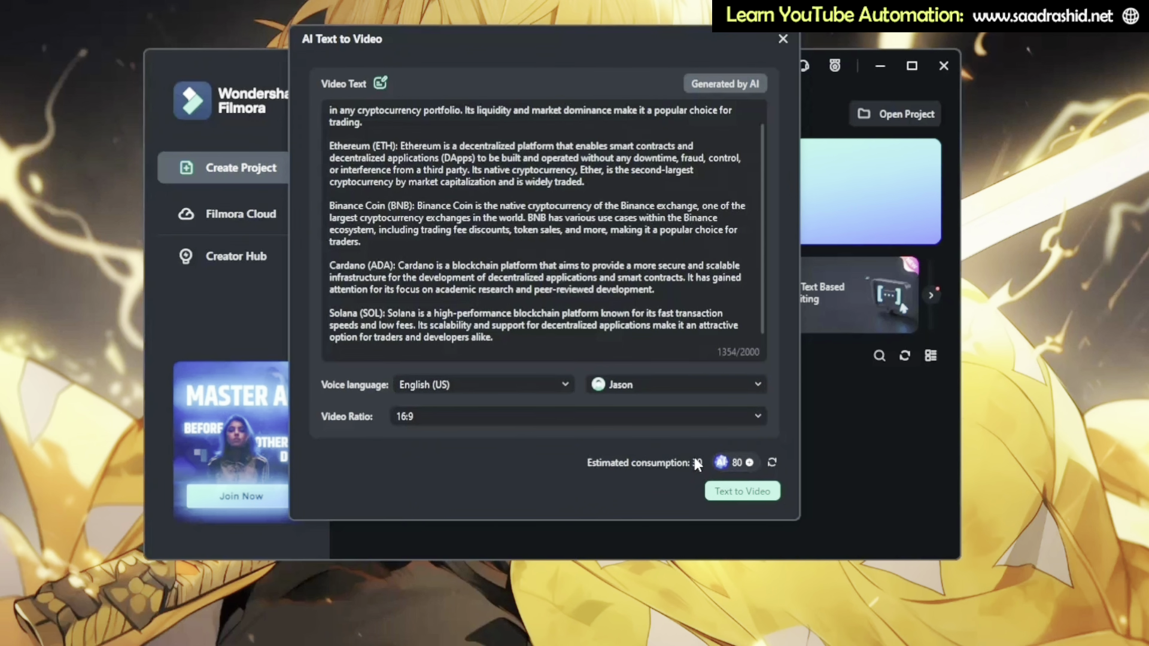
pyautogui.click(724, 493)
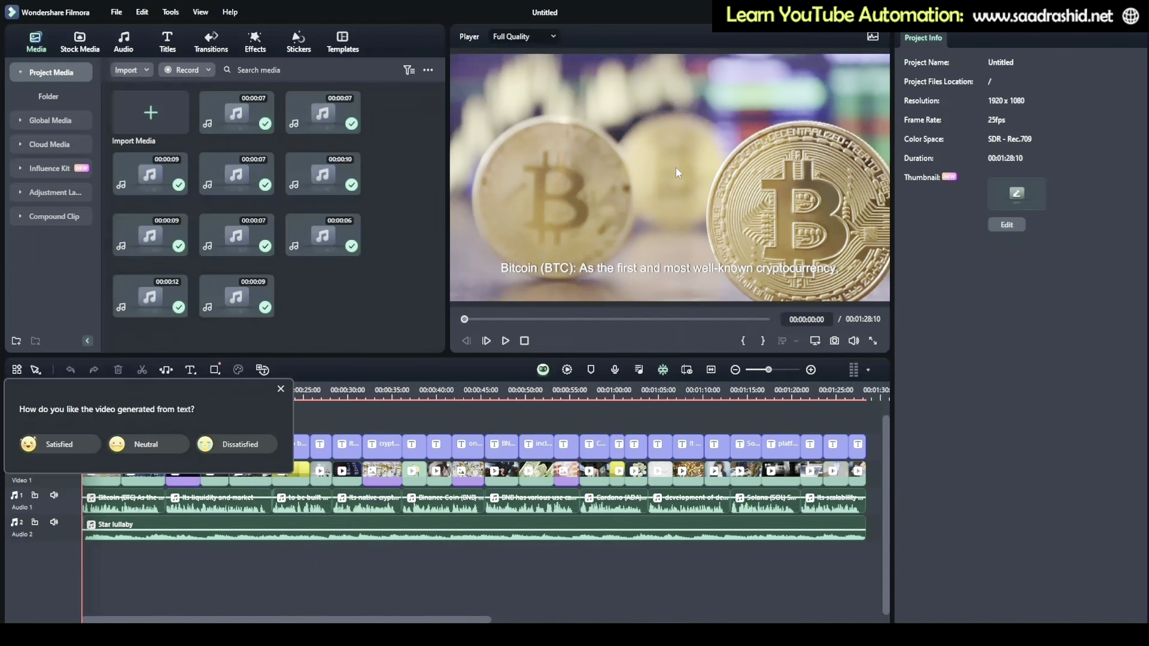
pyautogui.click(281, 389)
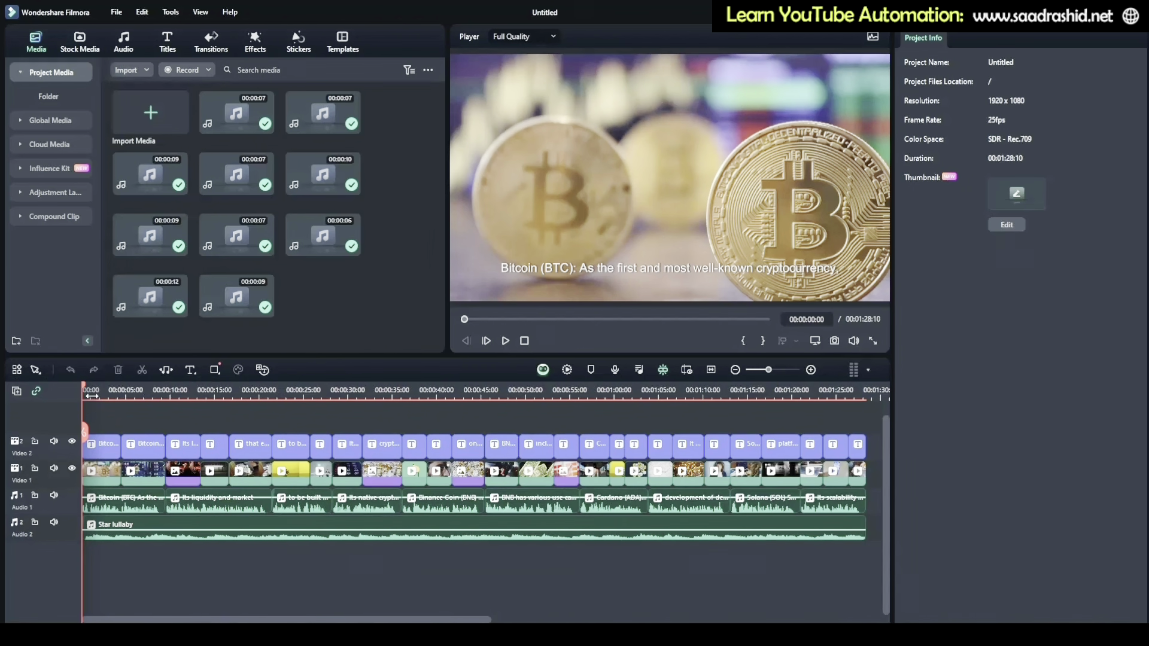
# Look over the generated project's captions, available transitions and Star lullaby music track, and return the playhead to the start.
pyautogui.moveTo(84, 392); pyautogui.dragTo(232, 393)
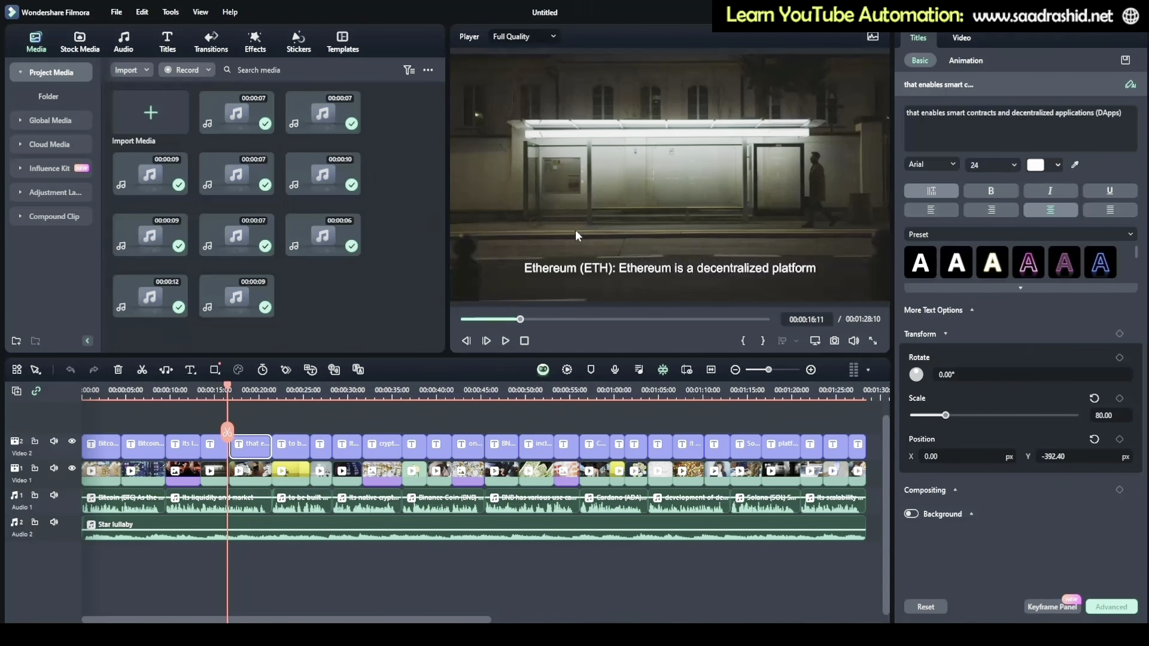
pyautogui.click(1040, 114)
pyautogui.tripleClick(1040, 114)
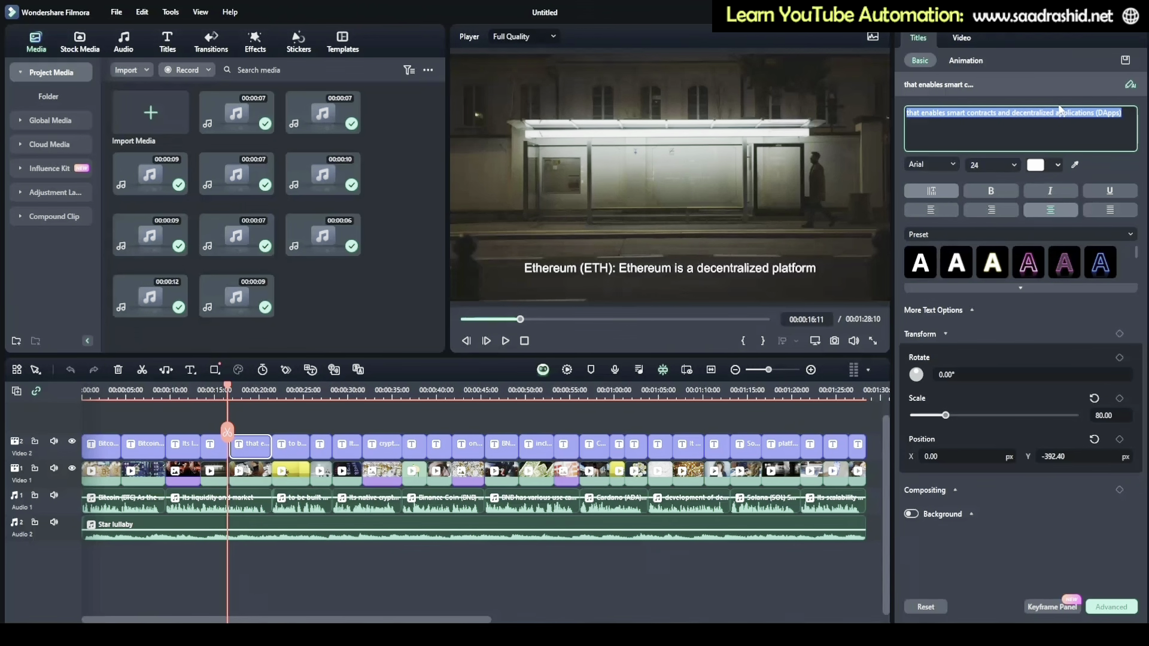
pyautogui.click(212, 45)
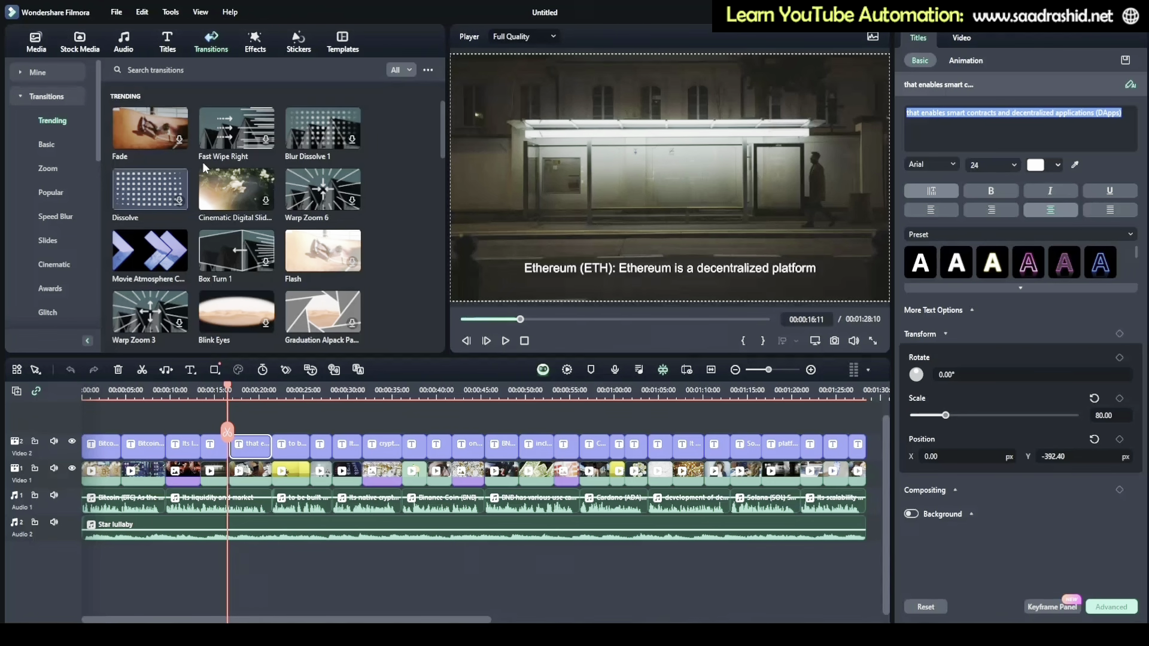
pyautogui.click(167, 527)
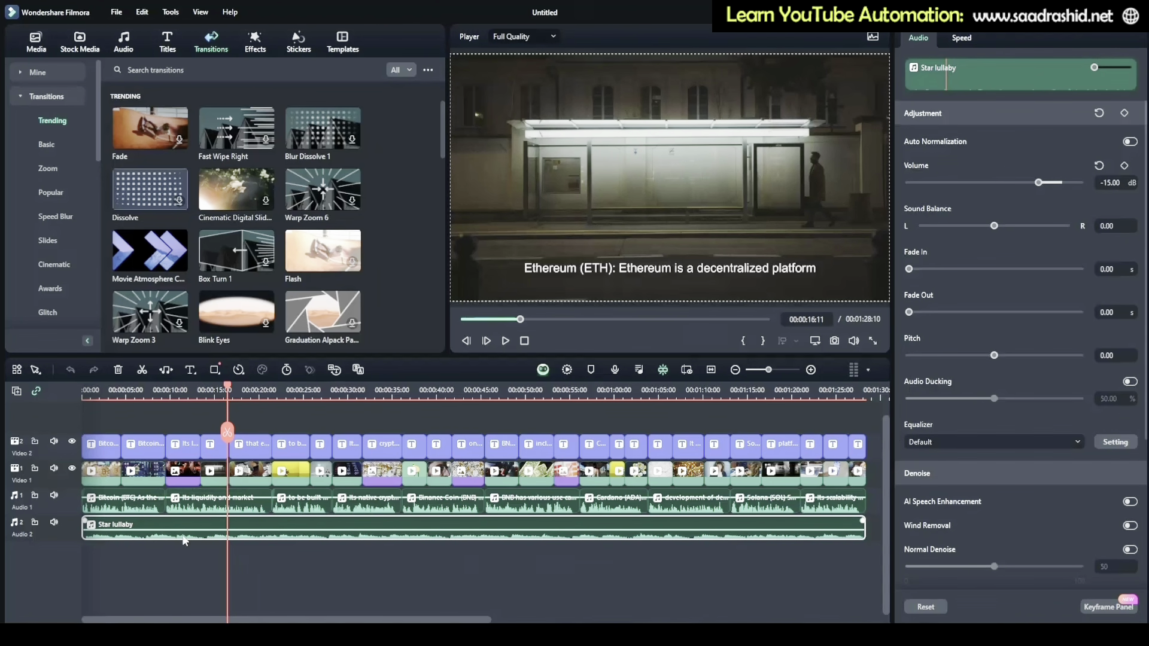
pyautogui.click(100, 396)
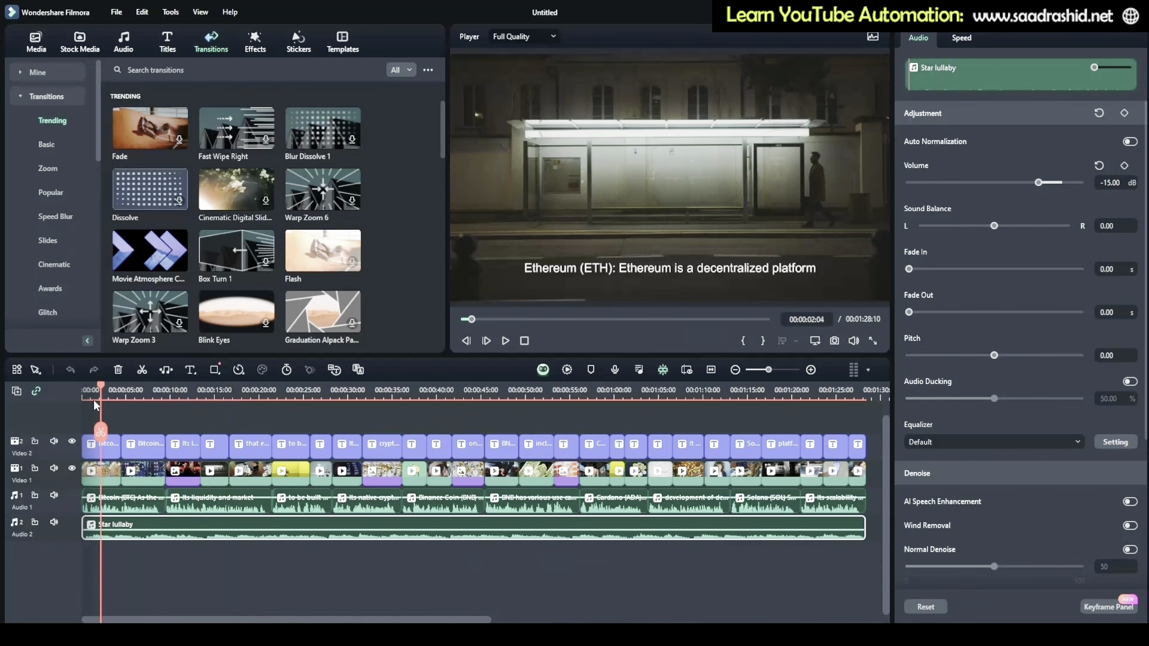
pyautogui.click(83, 401)
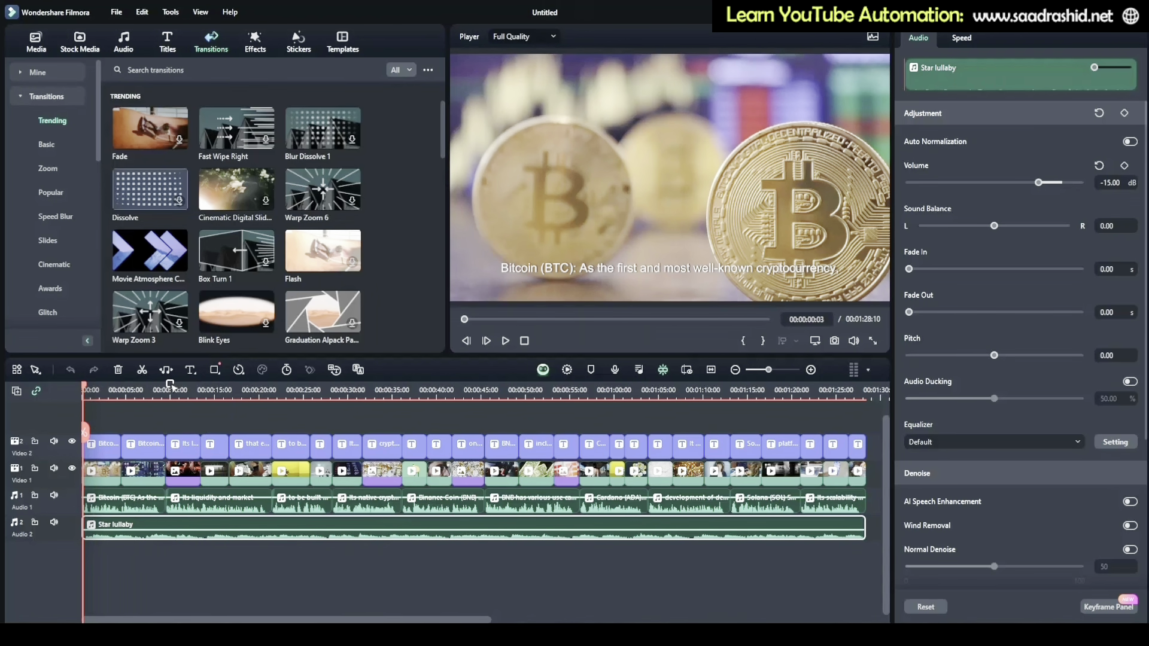
# Look through the Effects, Stickers and Stock Media libraries, including the Pexels videos under Partners, and return to the project media.
pyautogui.click(259, 44)
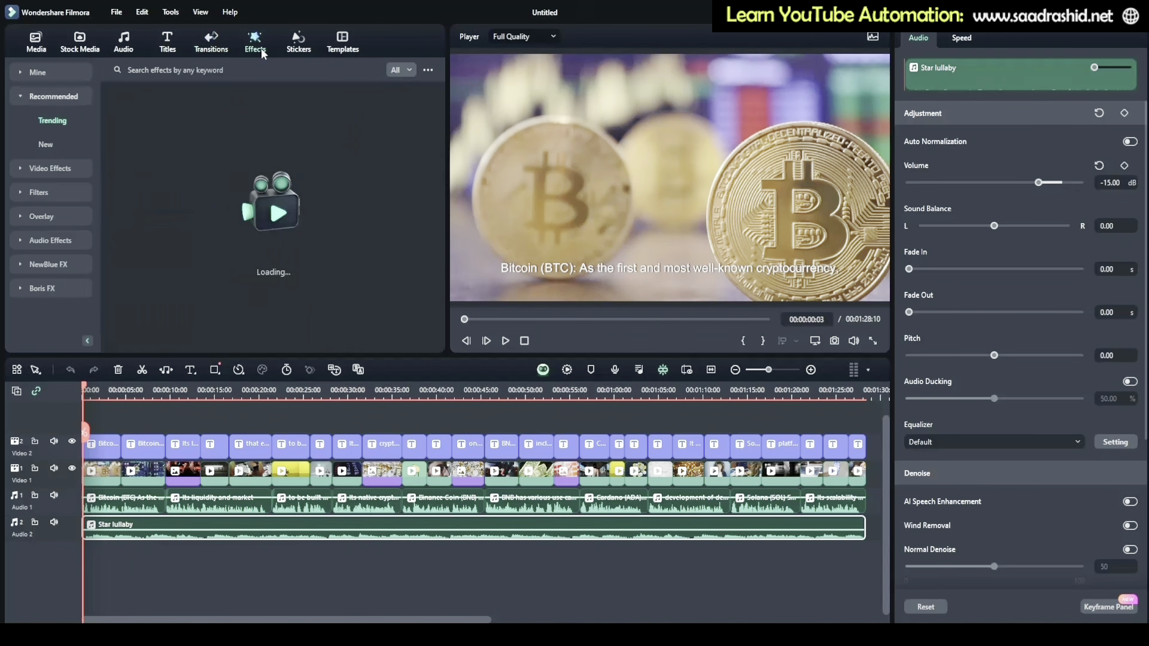
pyautogui.click(297, 37)
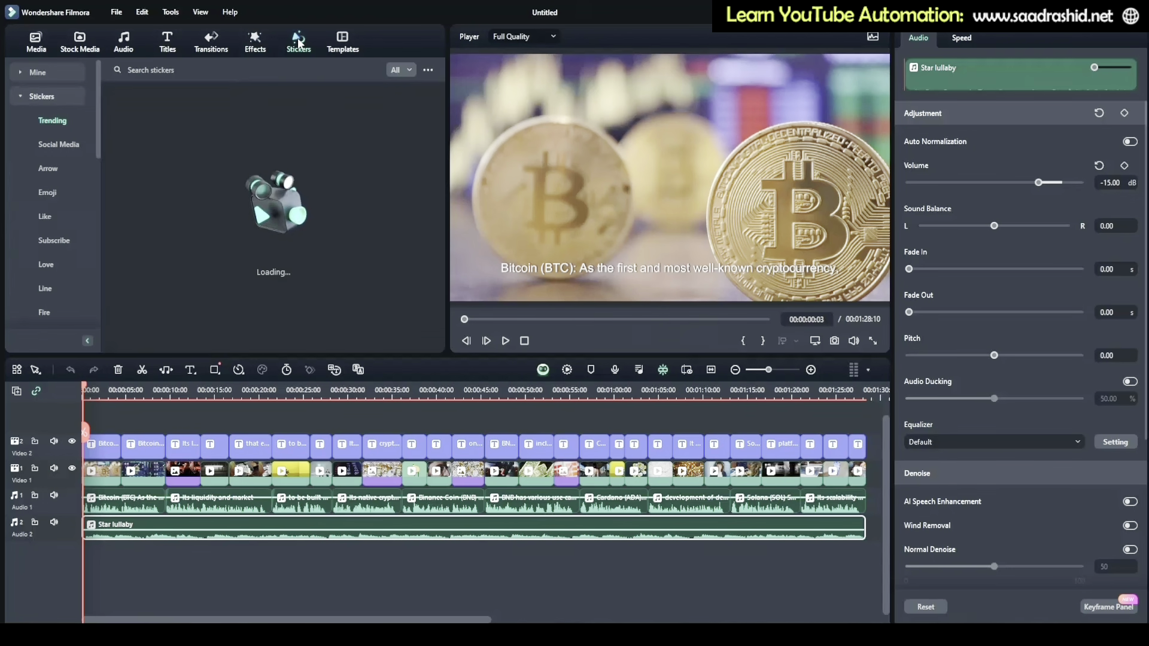
pyautogui.click(82, 55)
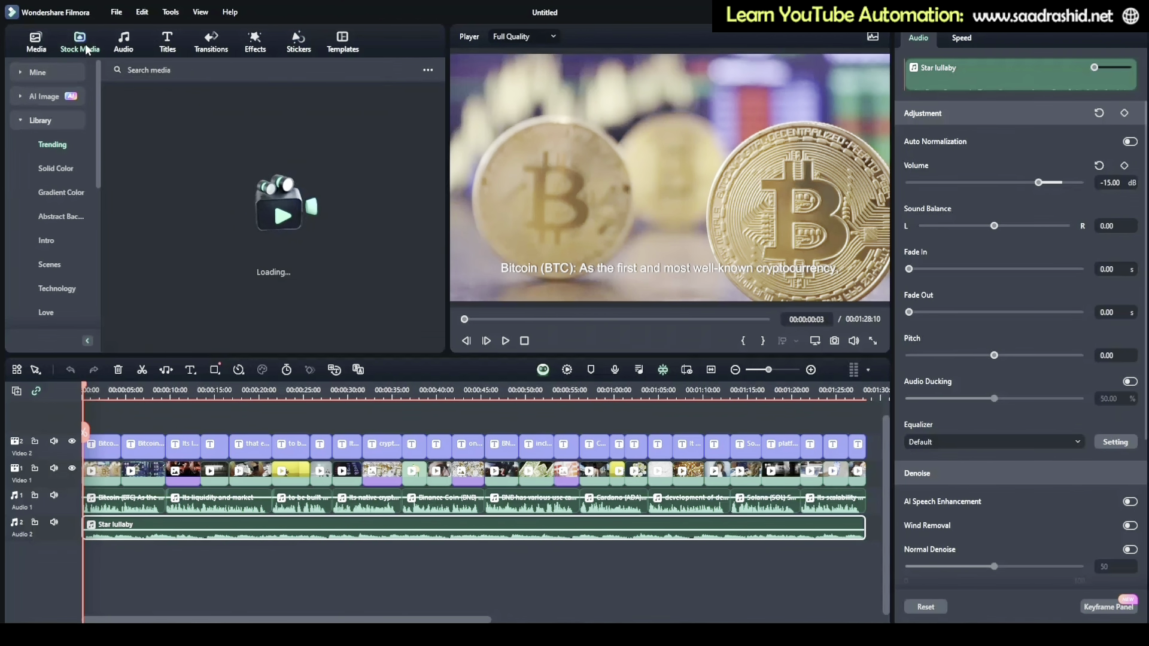
pyautogui.scroll(-5, 36, 157)
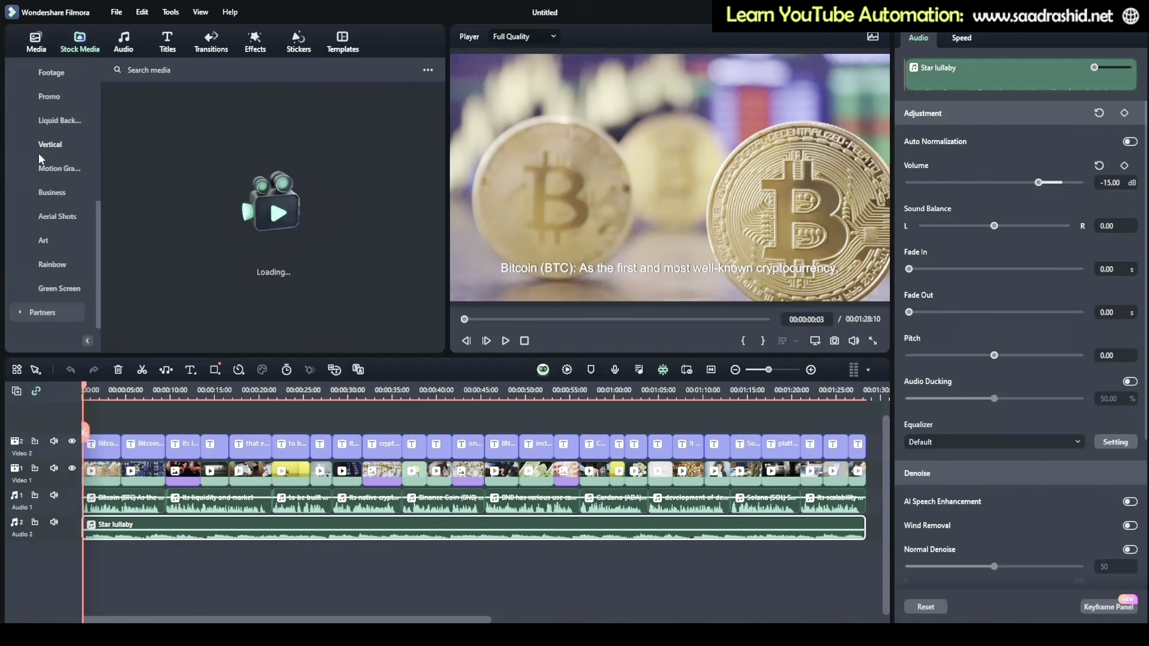
pyautogui.click(23, 311)
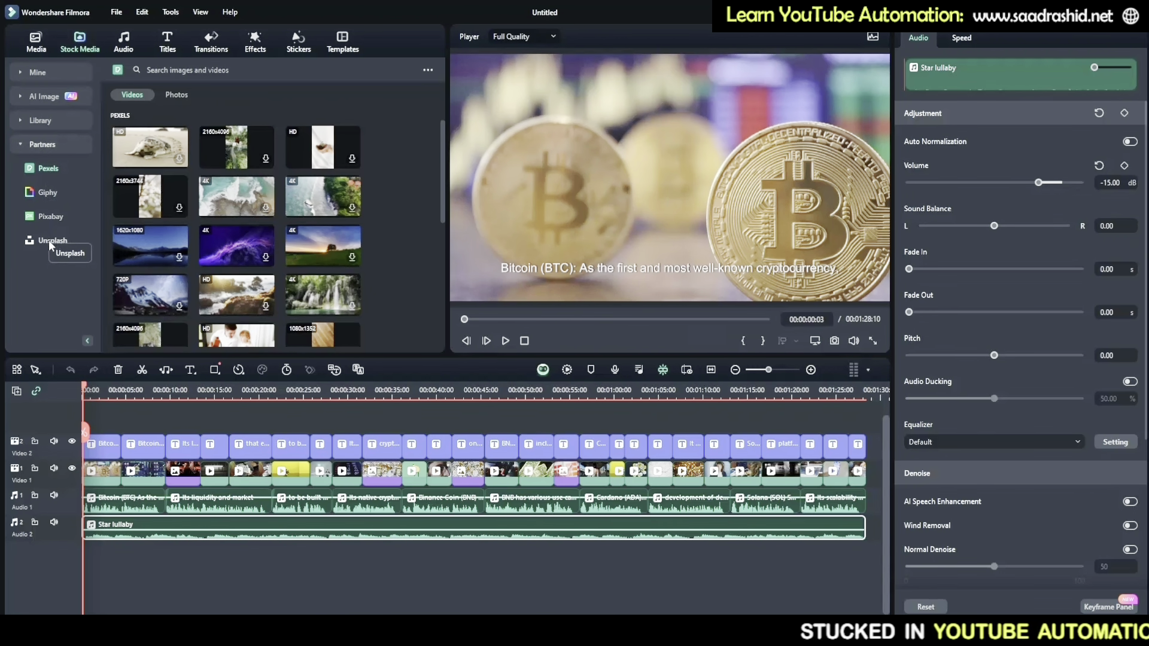
pyautogui.scroll(-1, 178, 213)
pyautogui.scroll(-5, 179, 211)
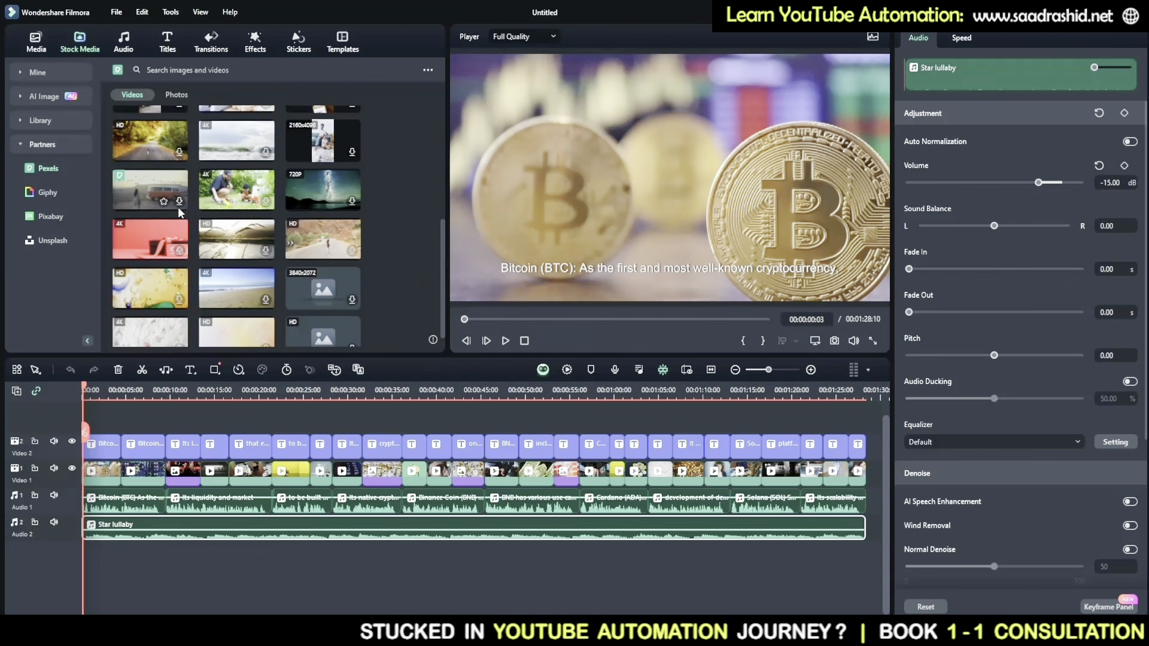
pyautogui.click(35, 48)
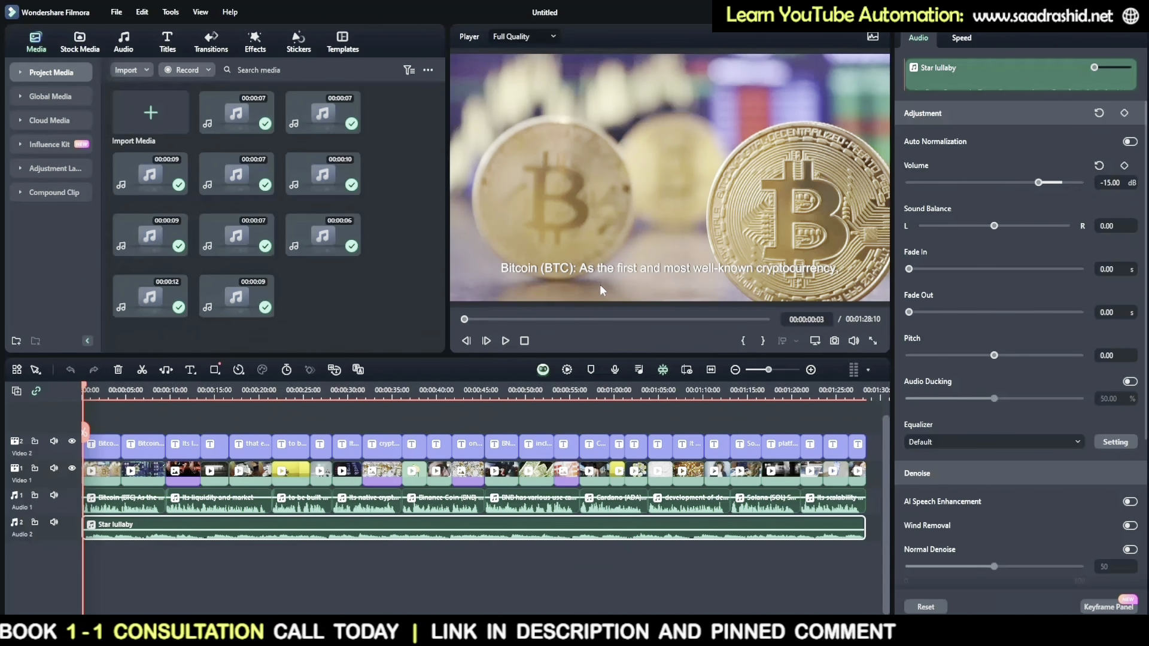
# Start a new project, saving the current one as Untitled 1 in the Videos folder.
pyautogui.click(725, 271)
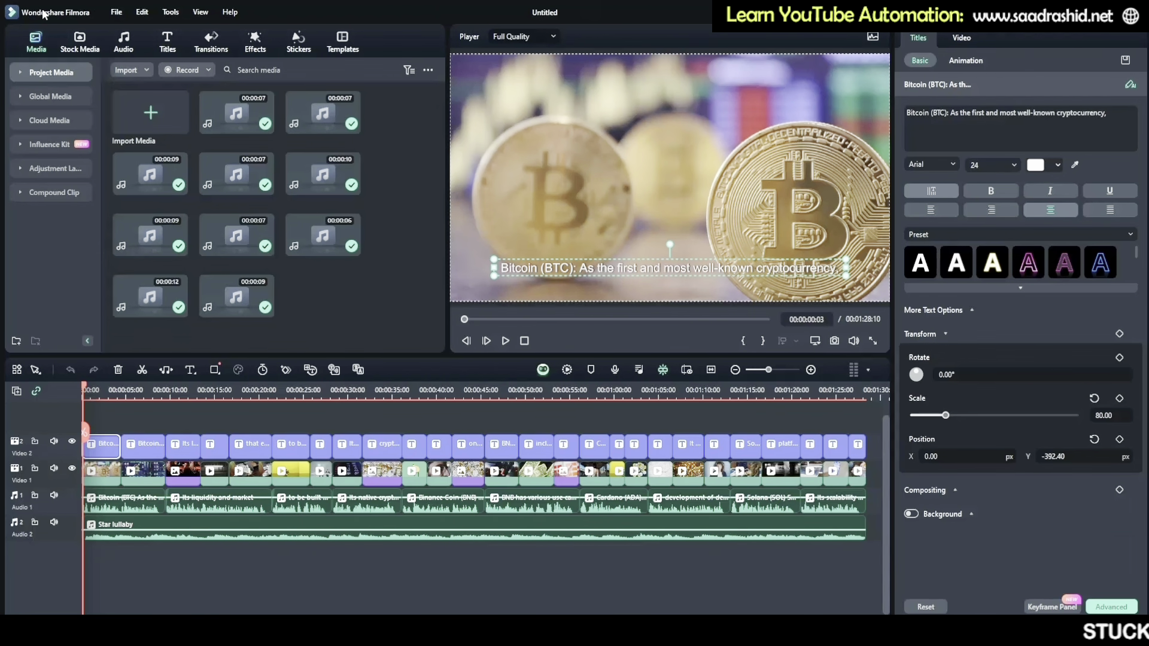
pyautogui.hotkey('ctrl', 'n')
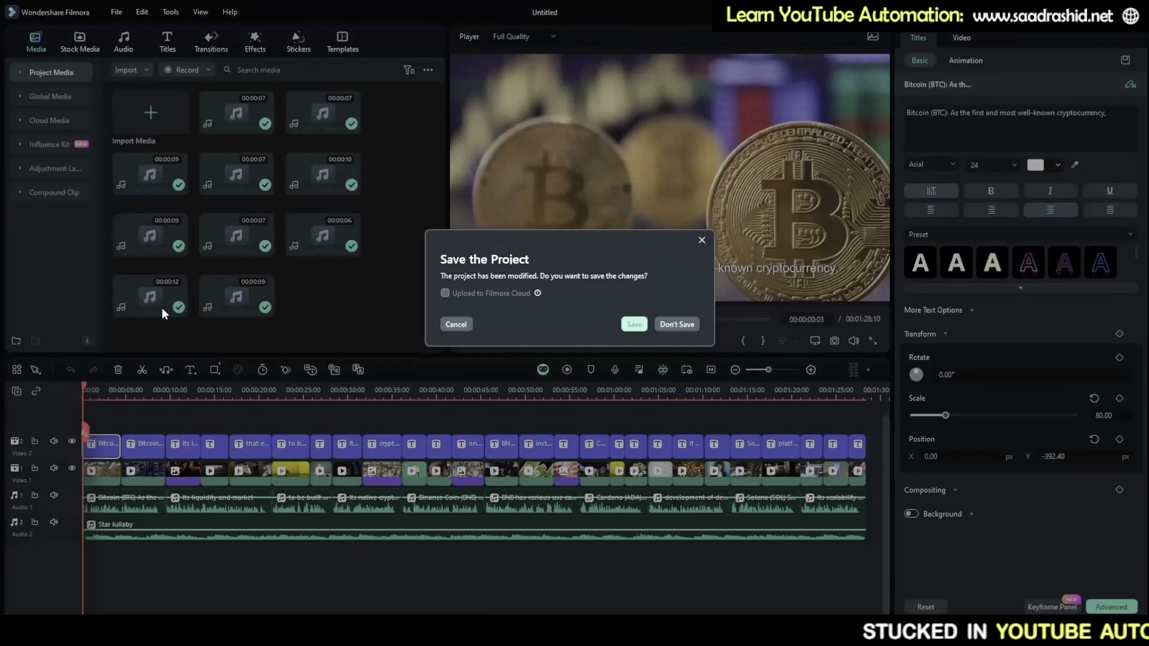
pyautogui.click(633, 326)
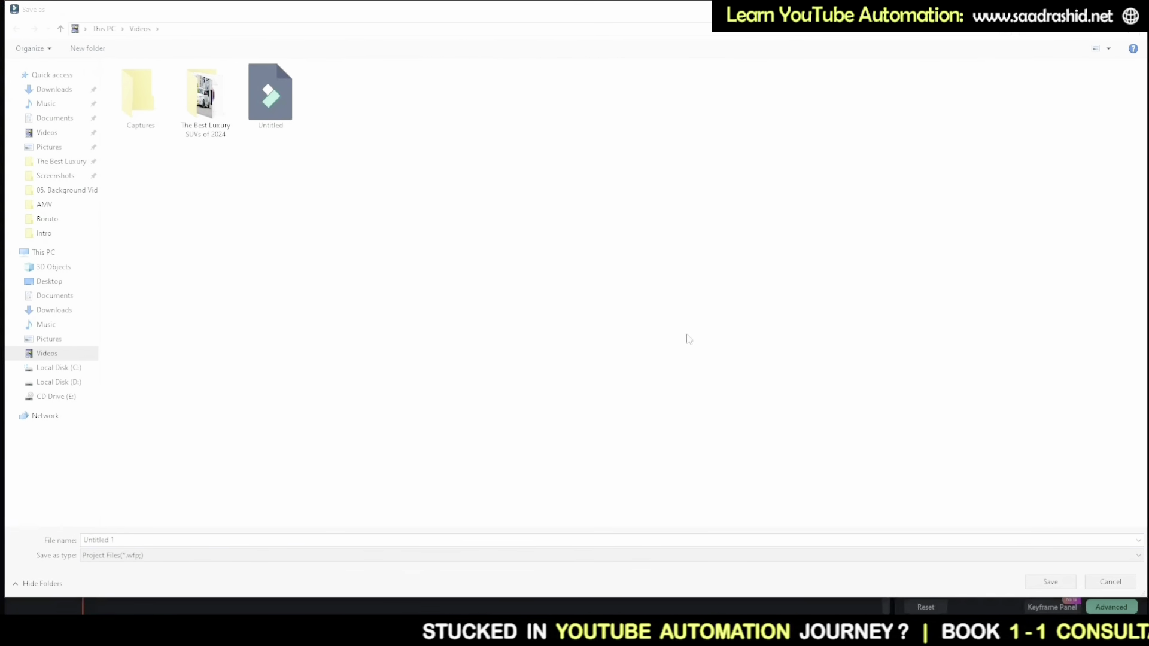
pyautogui.click(1051, 582)
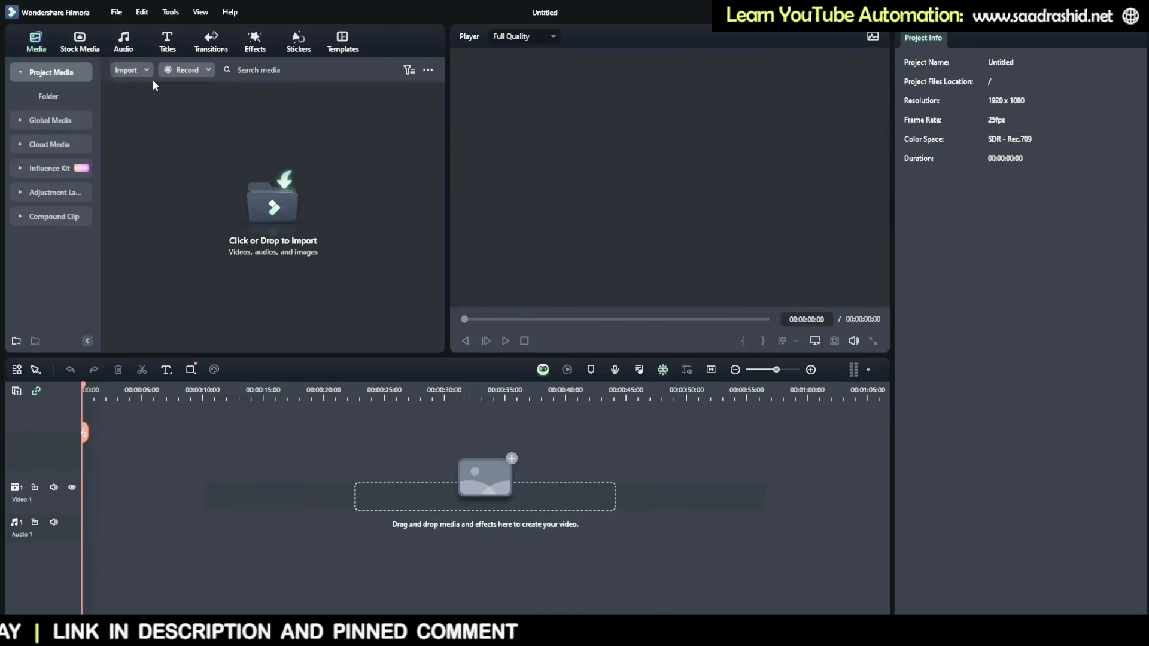
# Open the AI Music Generator from the audio library's AI Music tool.
pyautogui.click(124, 40)
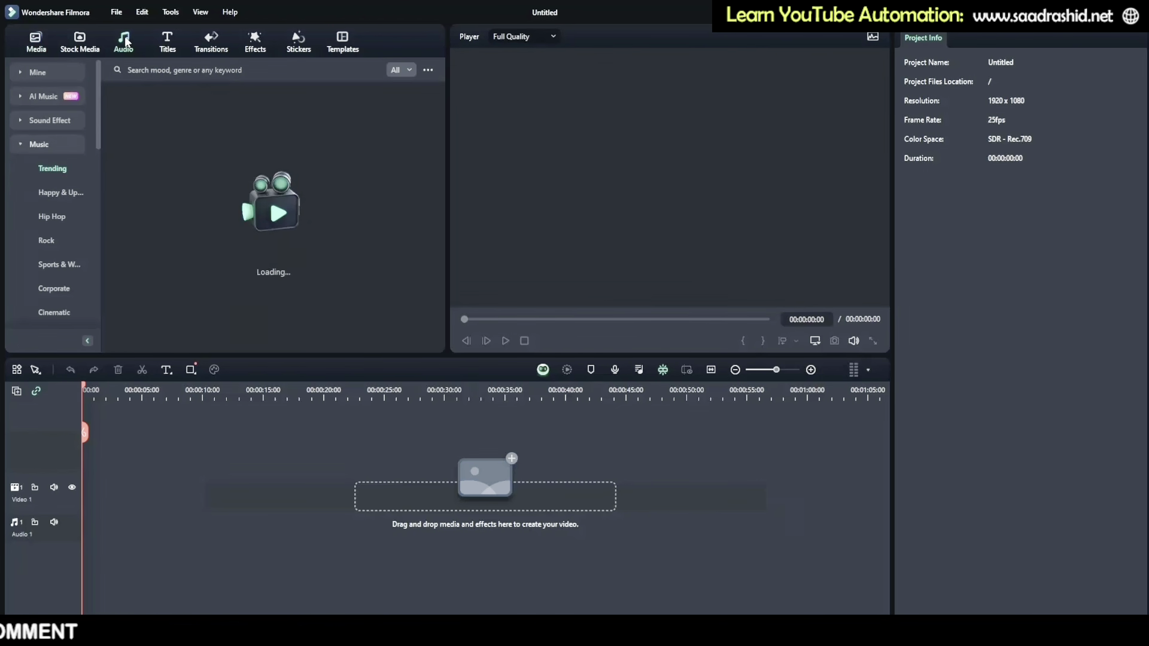
pyautogui.click(32, 103)
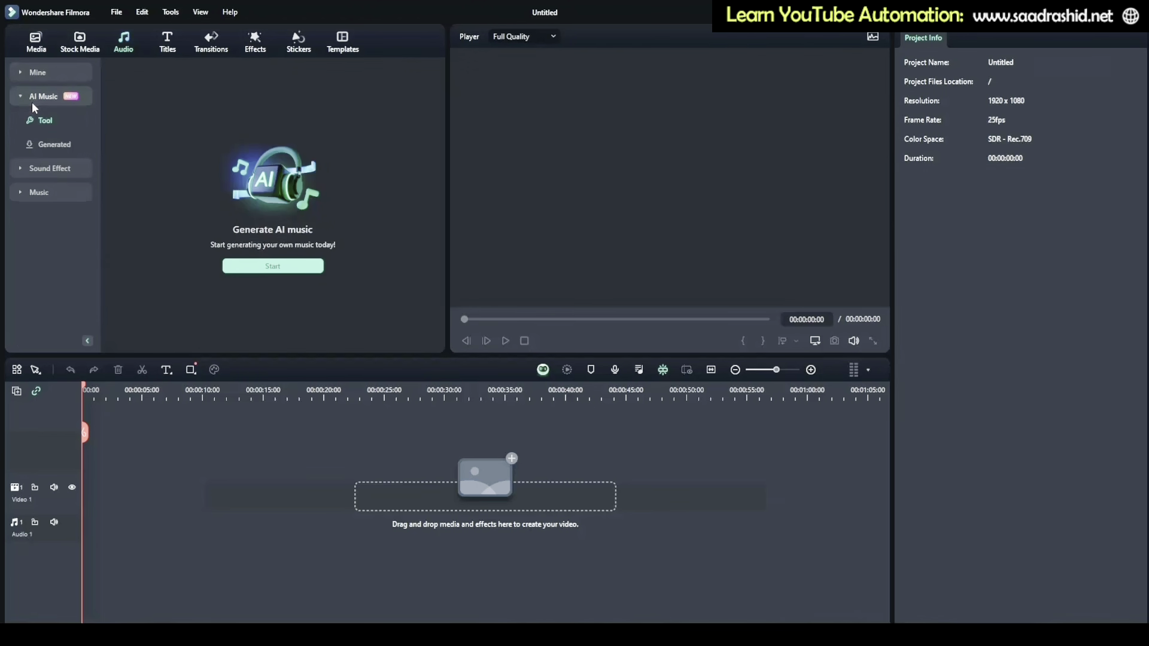
pyautogui.click(273, 266)
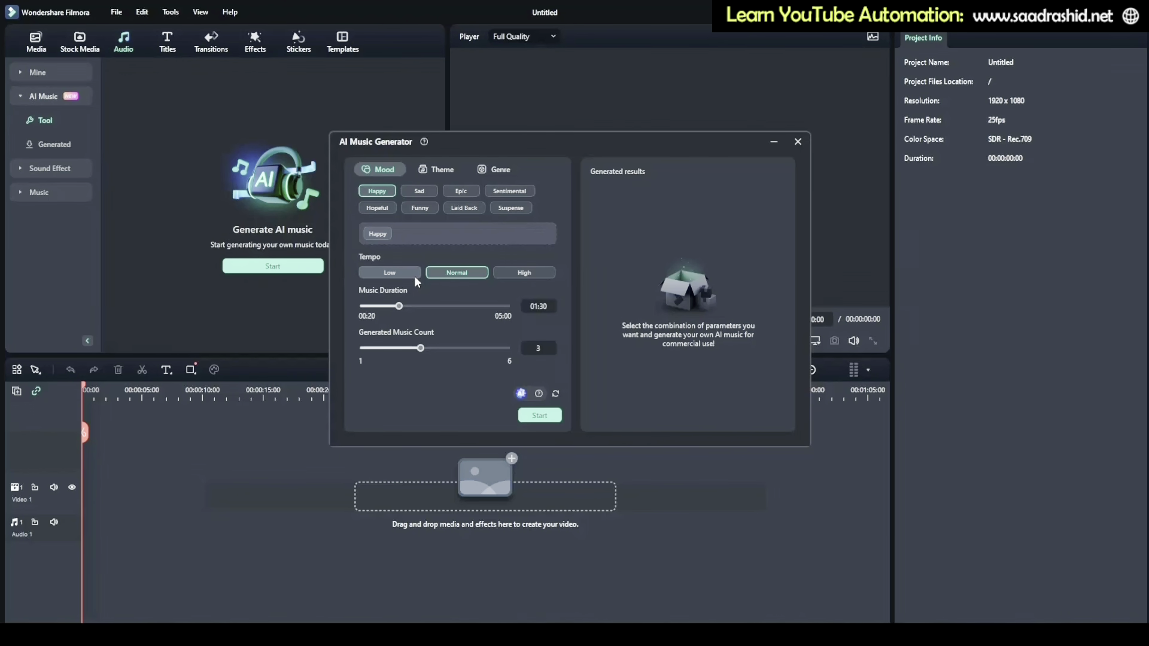
# Choose the Epic mood, the Horror theme and the Beats genre for the AI music.
pyautogui.click(422, 191)
pyautogui.click(452, 190)
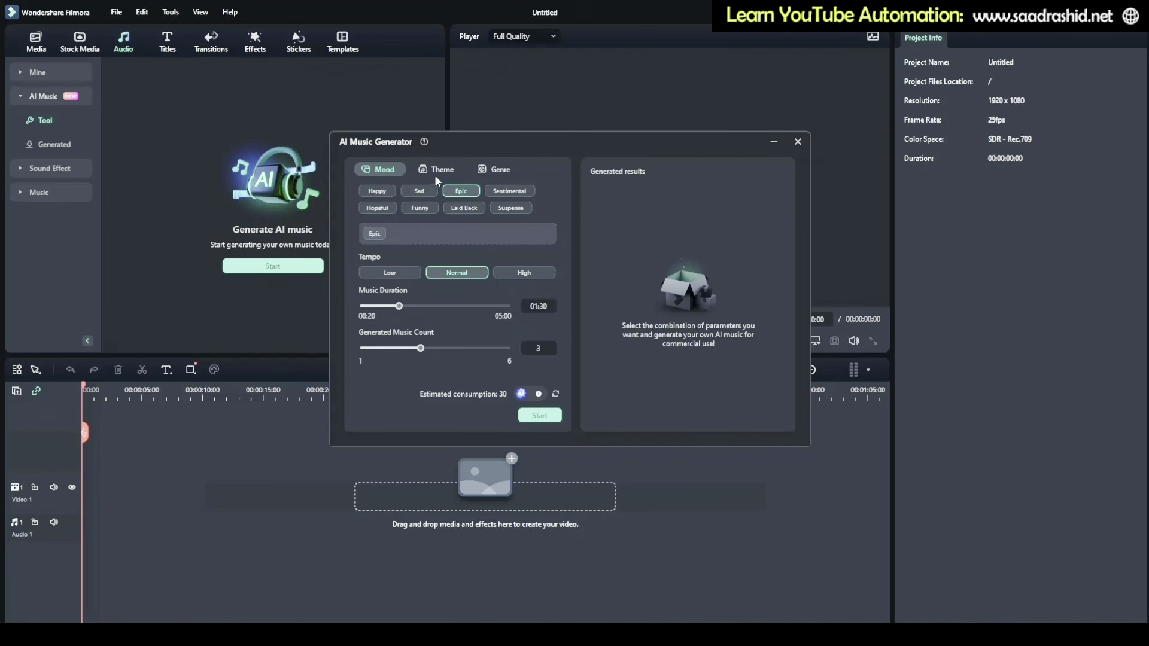
pyautogui.click(437, 171)
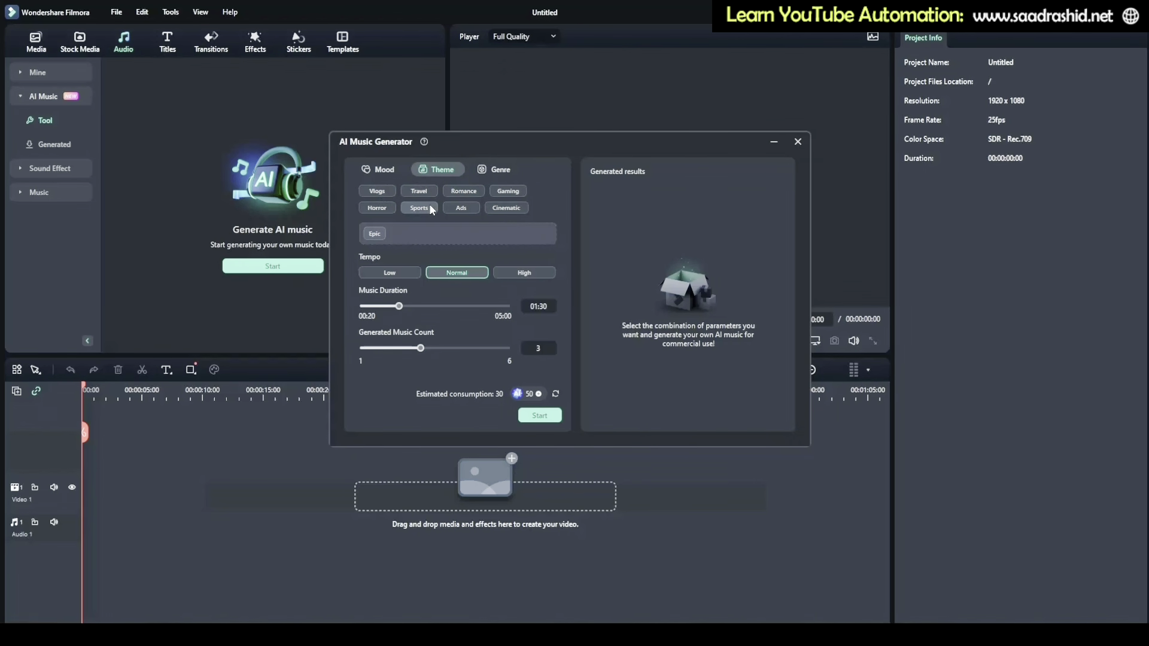
pyautogui.click(375, 211)
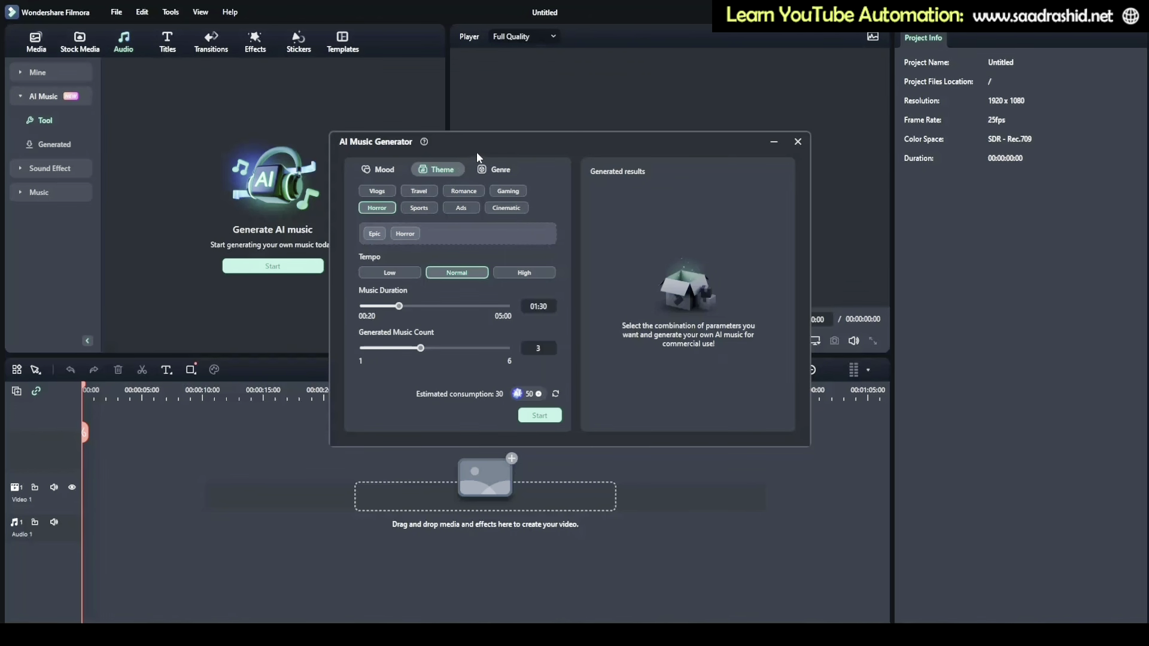
pyautogui.click(482, 168)
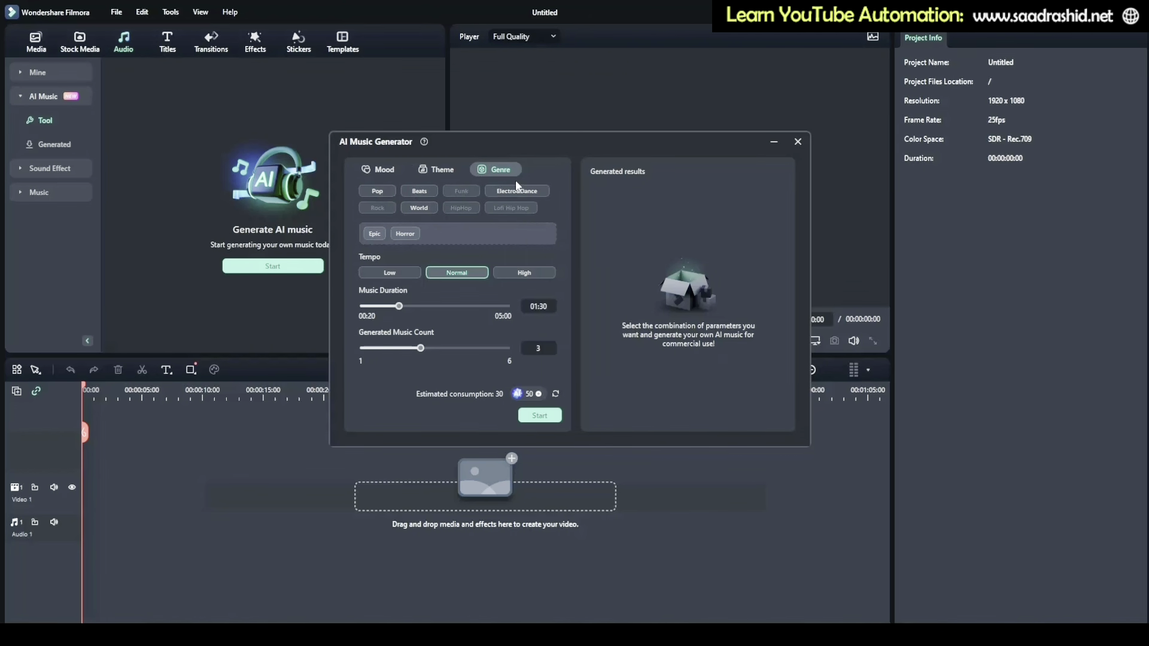
pyautogui.click(424, 193)
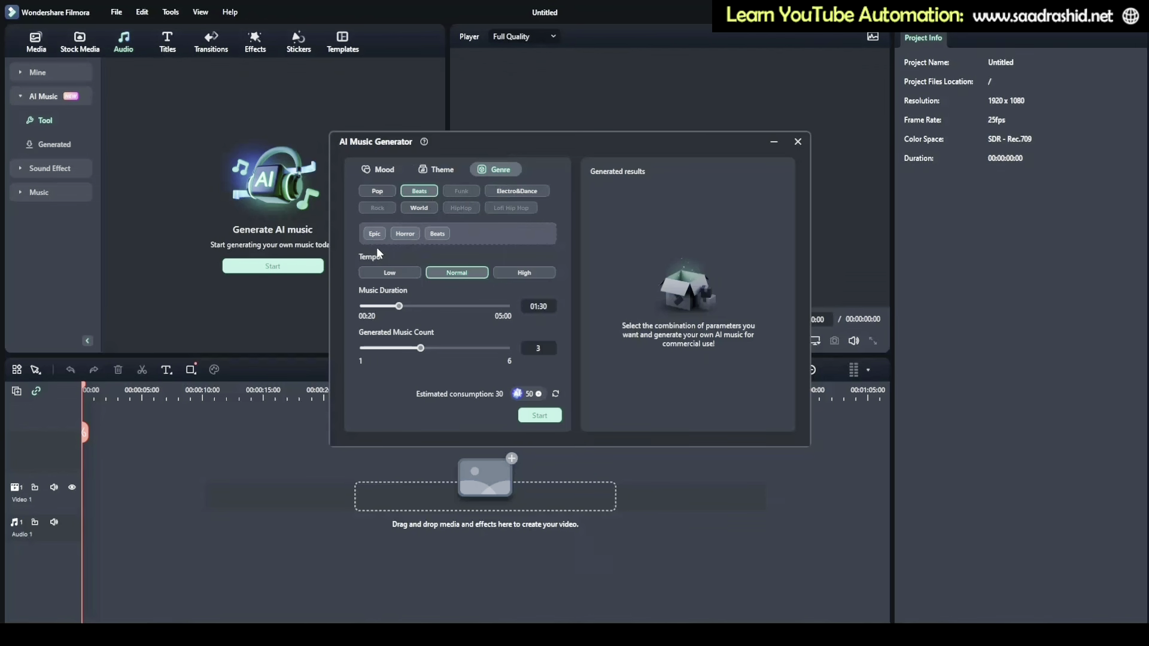
# Set the tempo to High, the music duration to 00:53 and the count to 1, and generate the music.
pyautogui.click(396, 273)
pyautogui.click(517, 271)
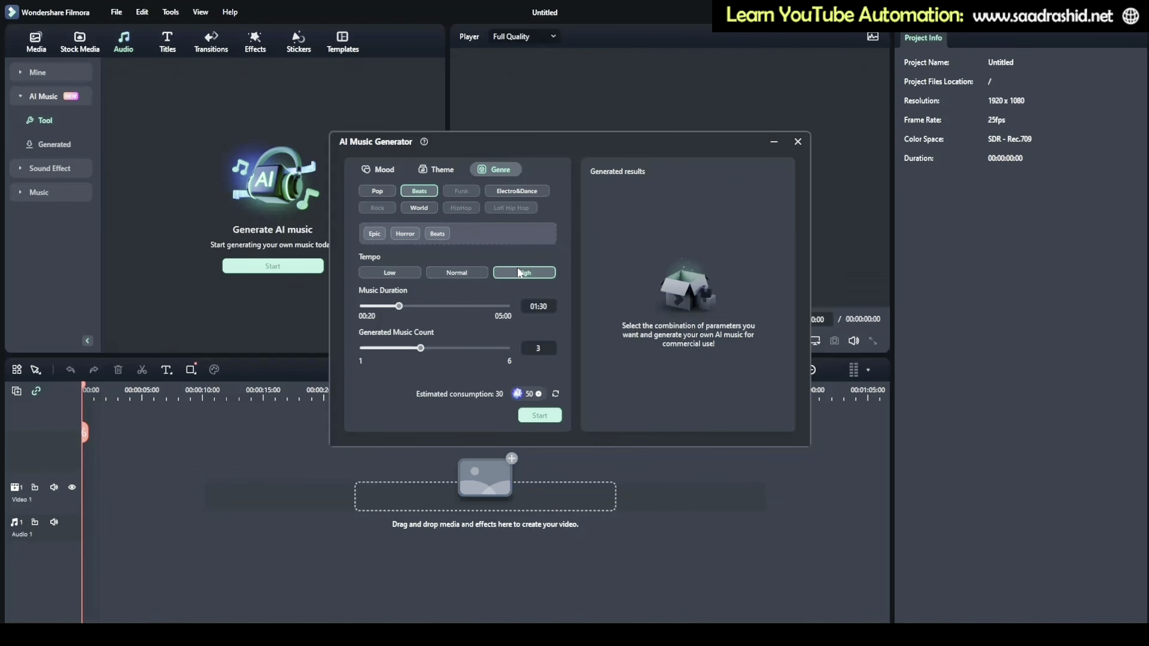
pyautogui.moveTo(397, 307)
pyautogui.mouseDown()
pyautogui.moveTo(502, 306)
pyautogui.moveTo(382, 312)
pyautogui.mouseUp()
pyautogui.click(539, 416)
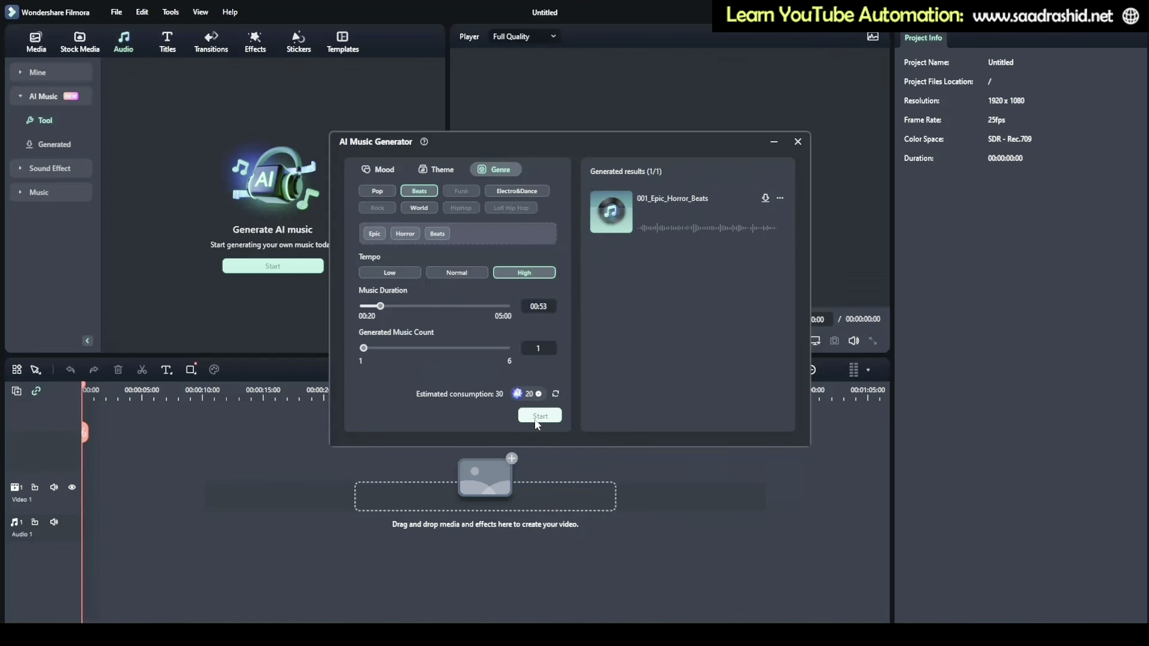
# Close the AI Music Generator, accepting that its records are cleared, and show the Generated list of the audio library's AI Music.
pyautogui.click(798, 142)
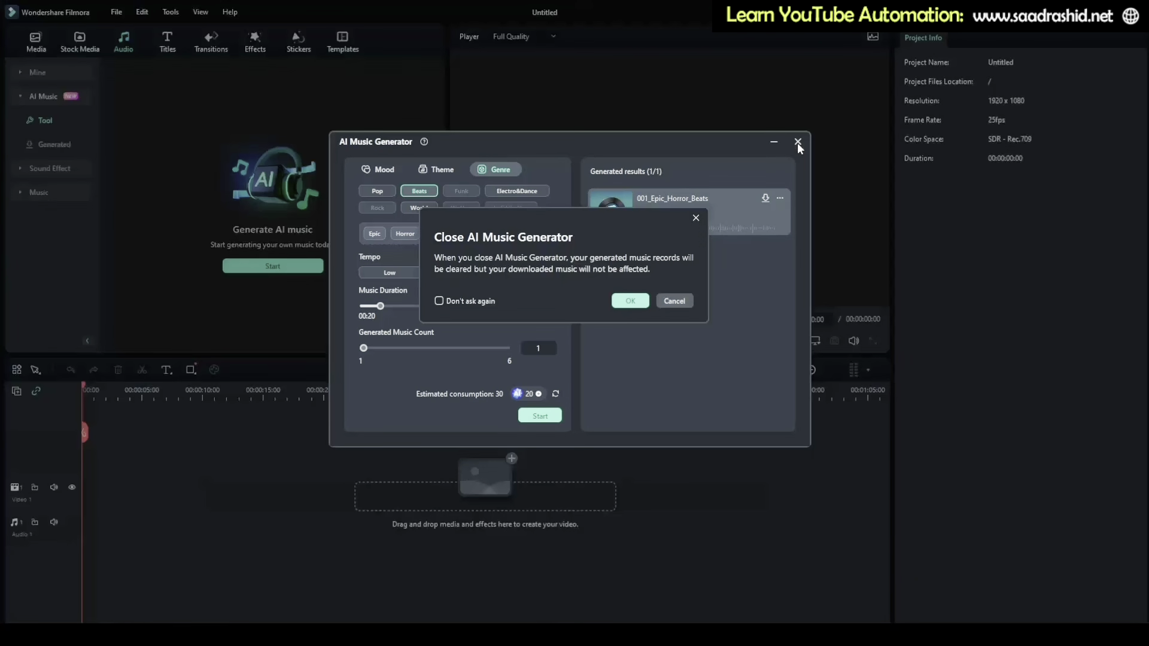
pyautogui.click(628, 303)
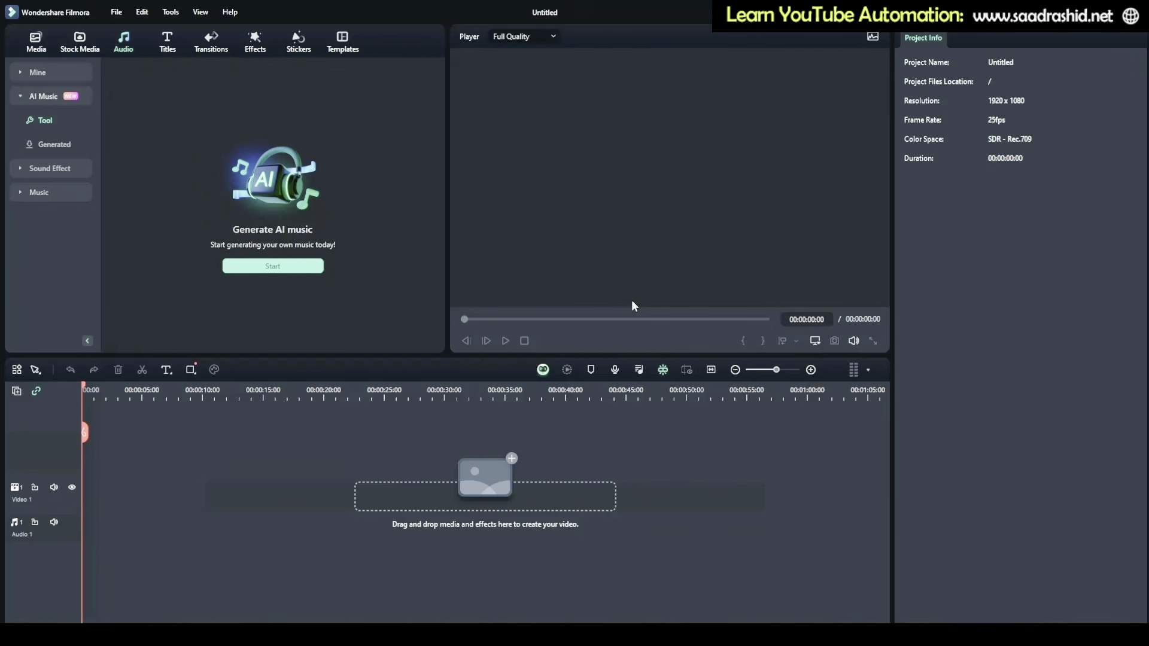
pyautogui.click(49, 145)
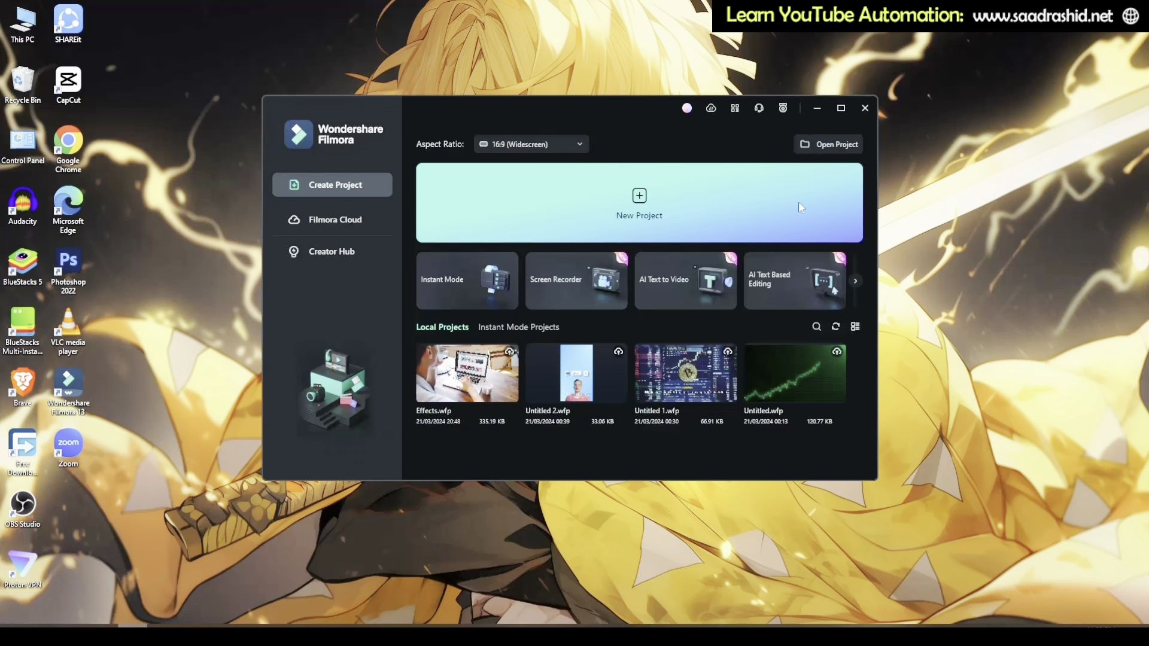
# Browse the additional tools on the start screen and open AI Copywriting.
pyautogui.click(856, 282)
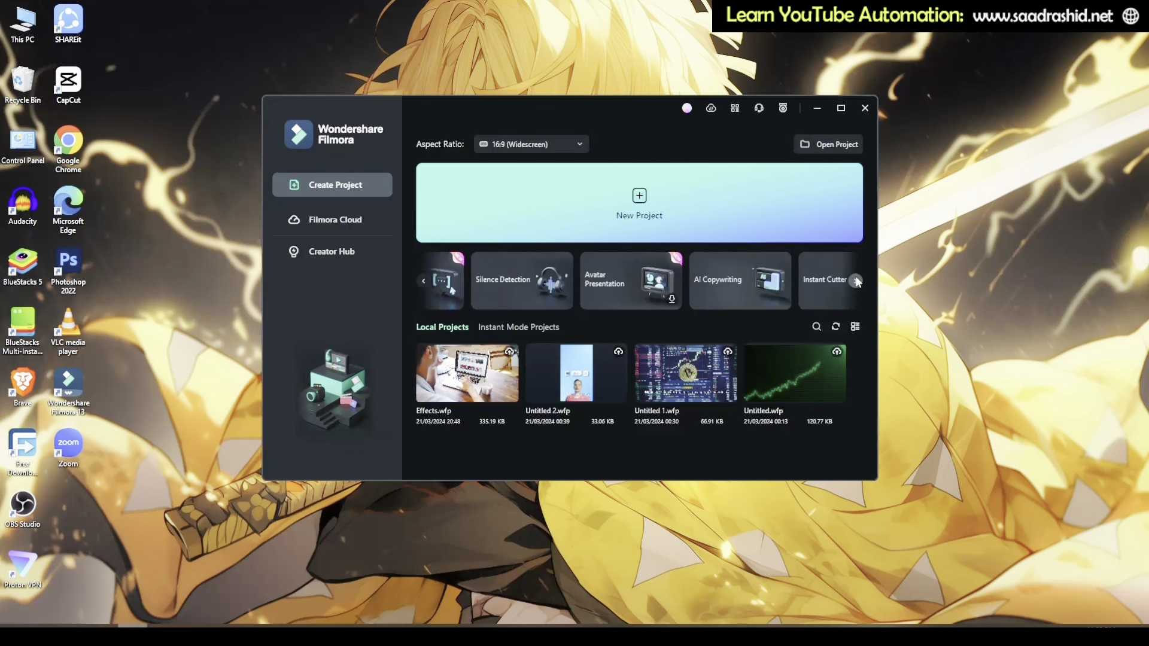
pyautogui.click(422, 281)
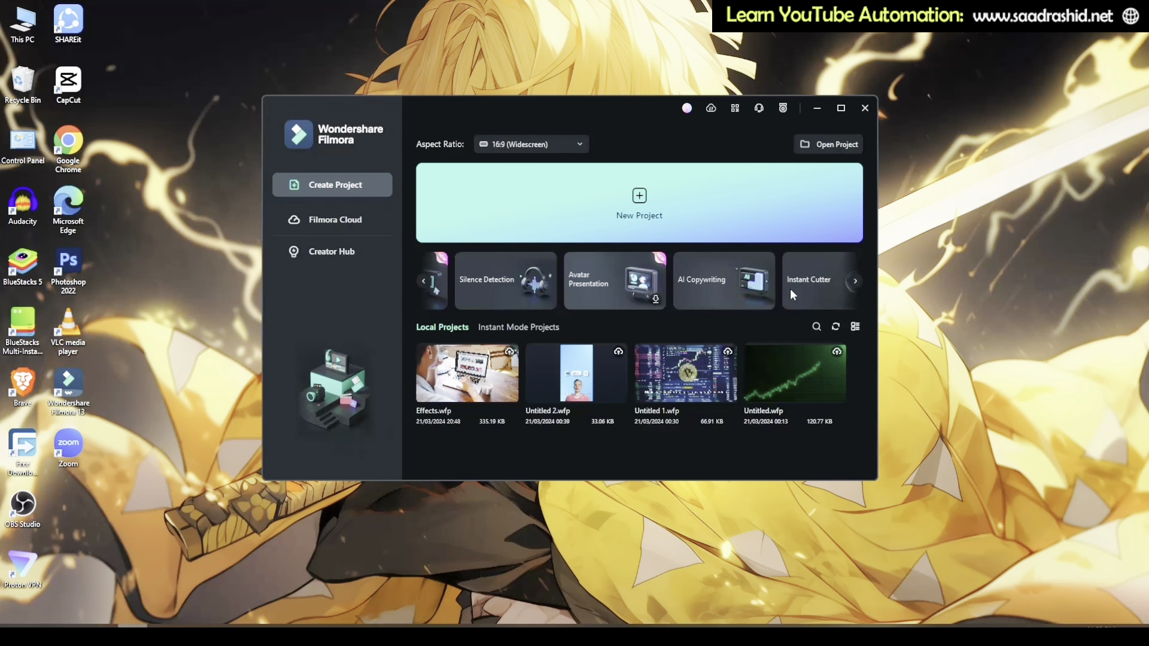
pyautogui.click(749, 281)
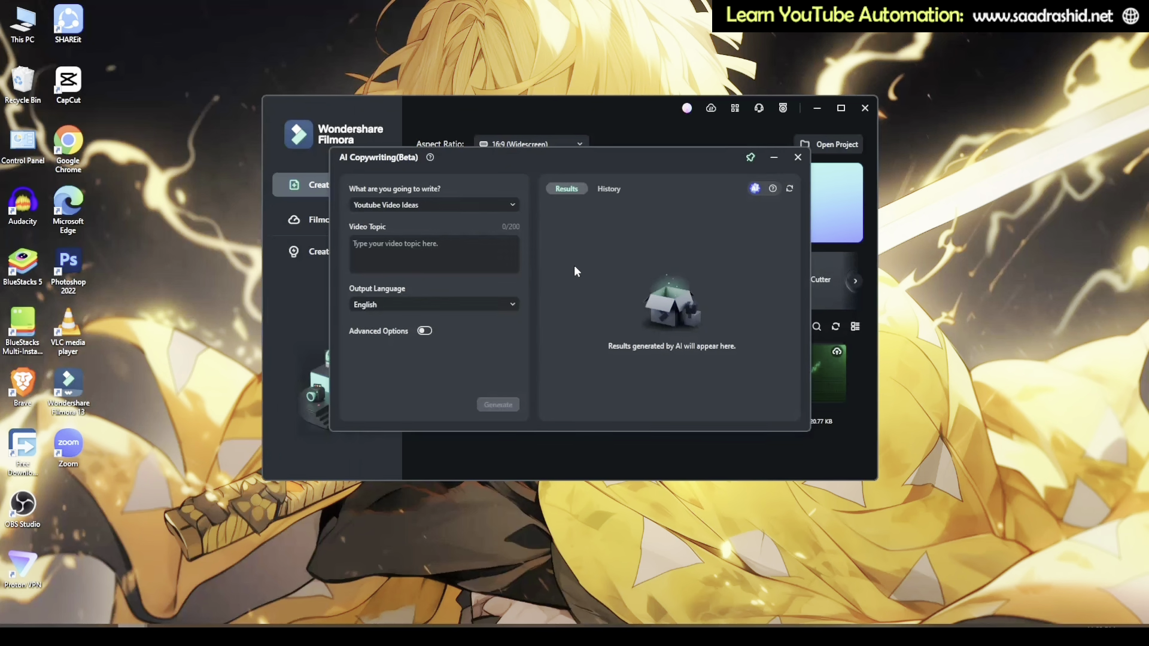
# Choose Video Oral Script as the content type and enter the video topic "5 best bitcoin to buy in 2024".
pyautogui.click(382, 205)
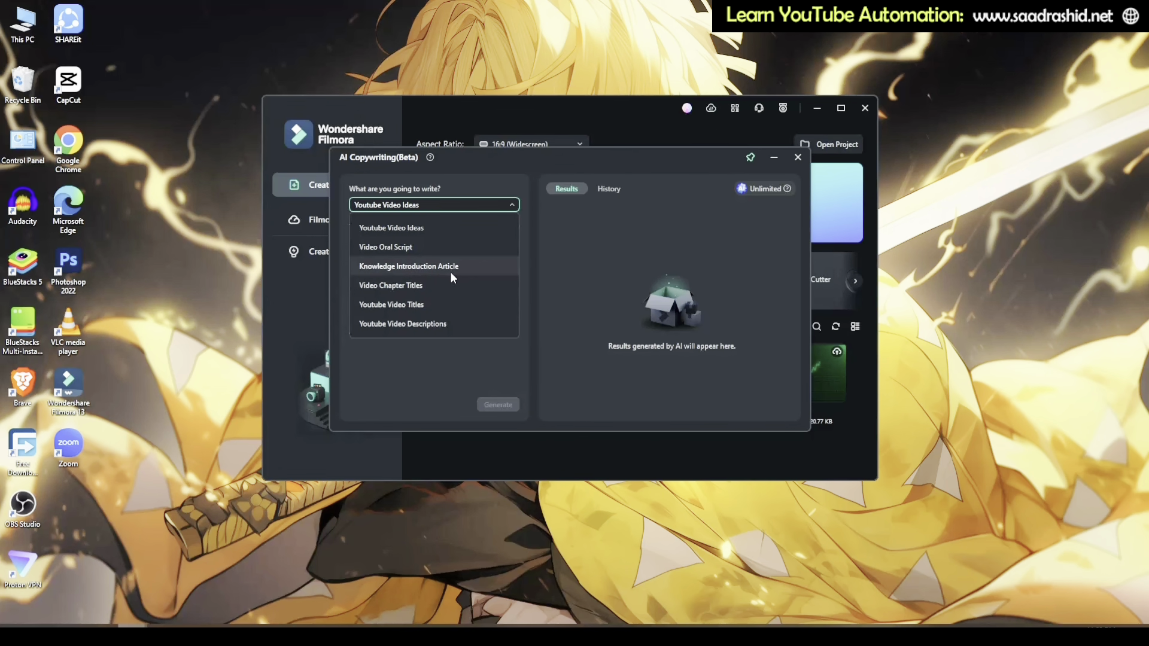
pyautogui.click(402, 250)
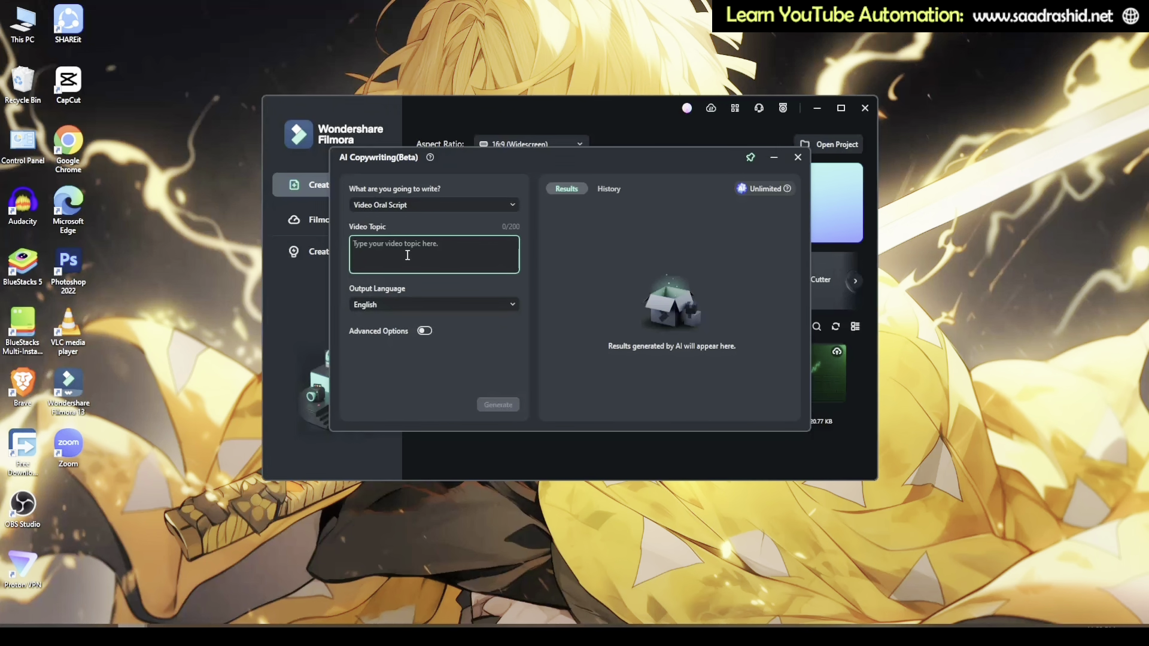
pyautogui.write('5')
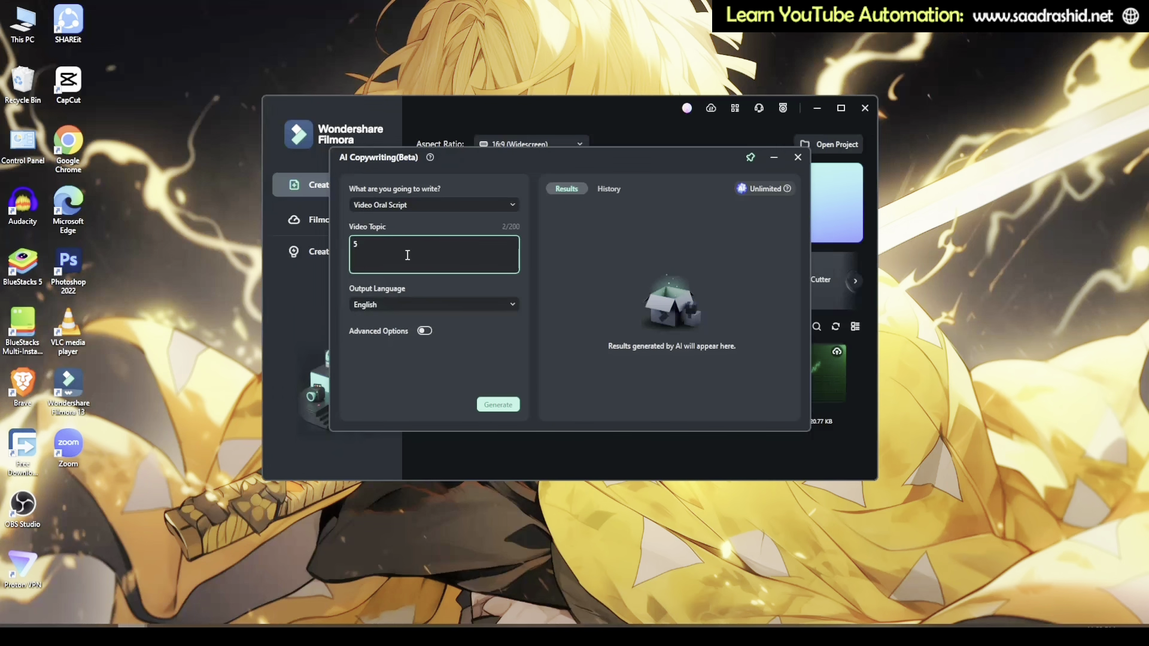
pyautogui.write(' best bitcoin to buy in 2024')
# Look through the advanced options for the number of results and the list of output languages, leaving both at their defaults.
pyautogui.click(424, 331)
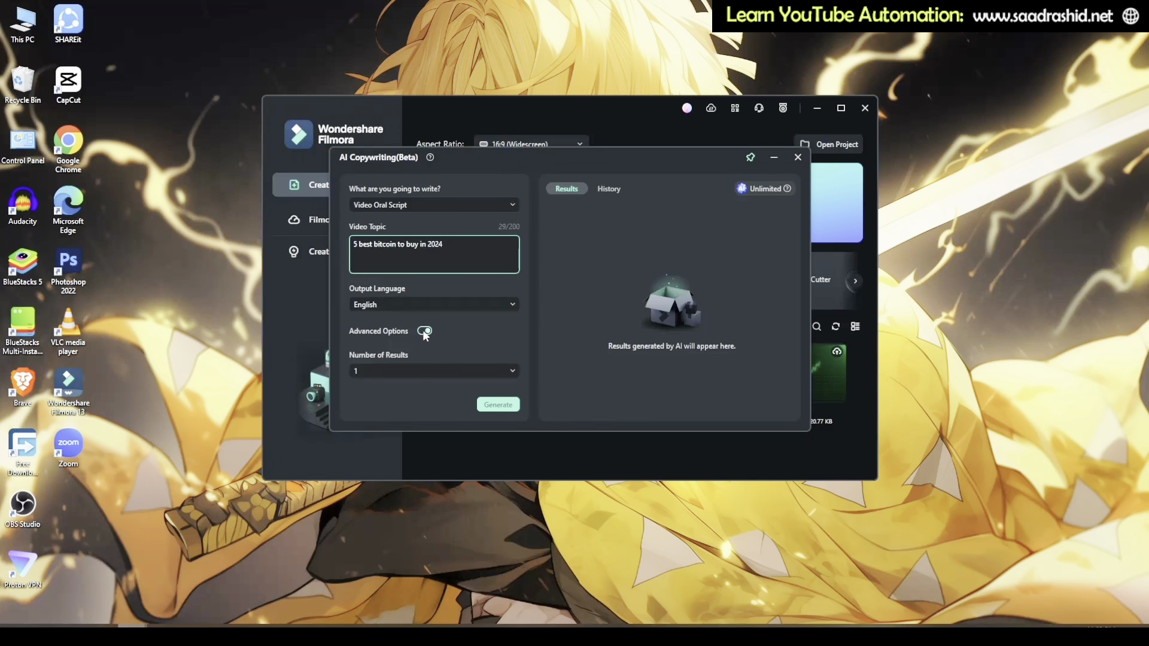
pyautogui.click(415, 373)
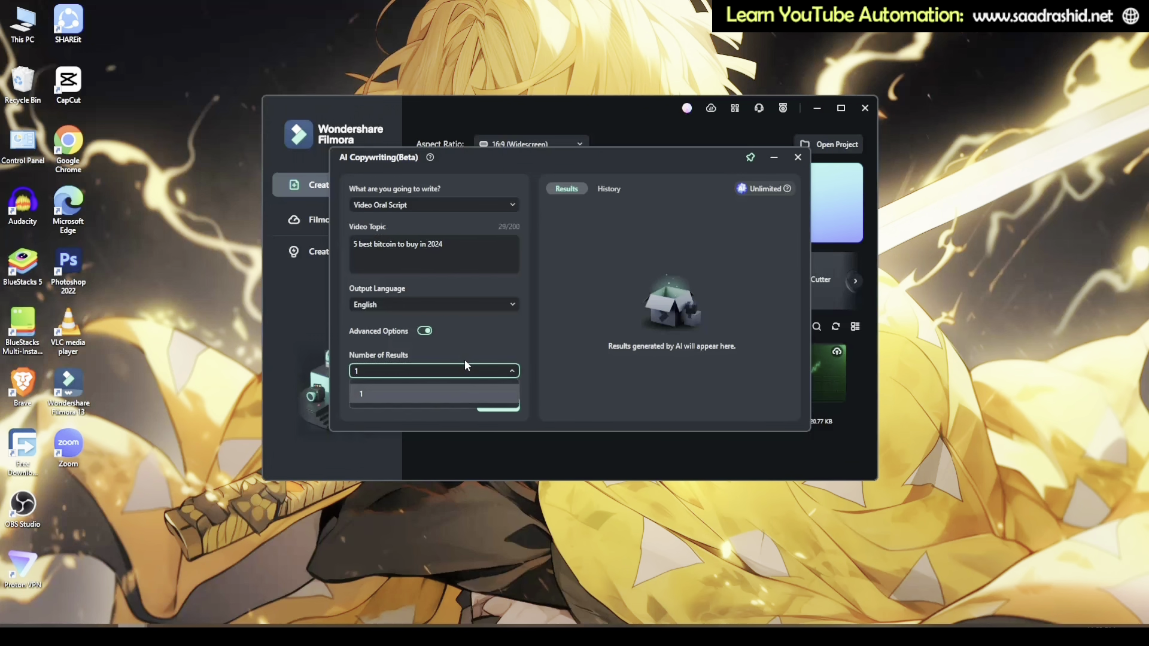
pyautogui.click(436, 375)
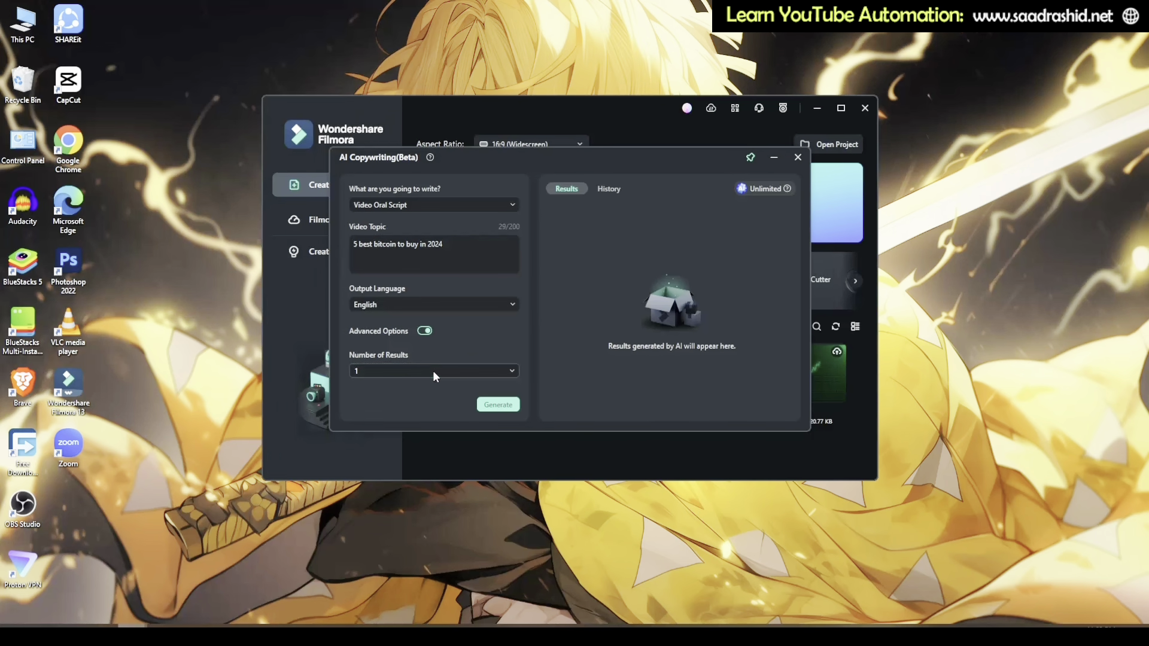
pyautogui.click(428, 332)
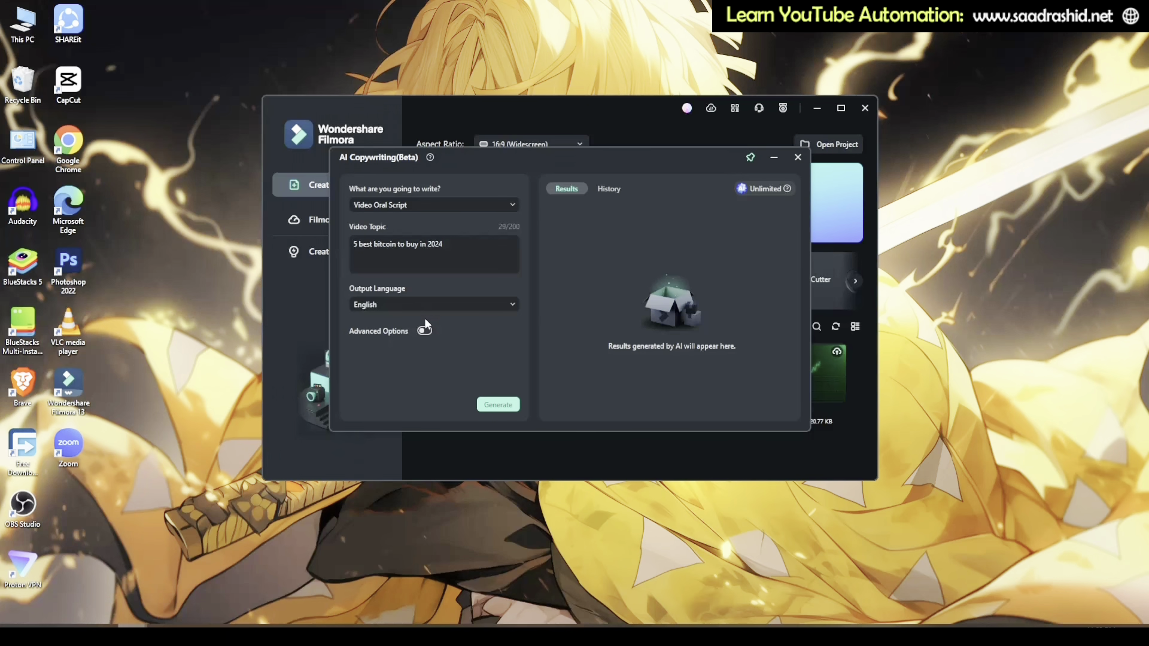
pyautogui.click(412, 304)
pyautogui.scroll(-5, 417, 386)
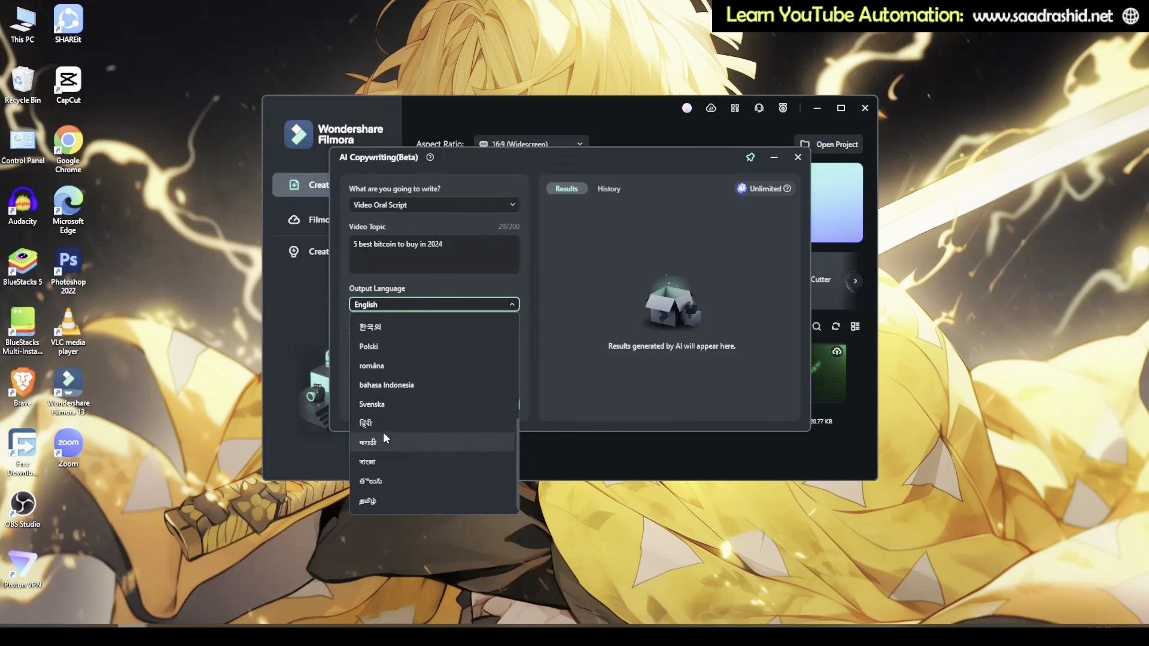
pyautogui.scroll(5, 389, 440)
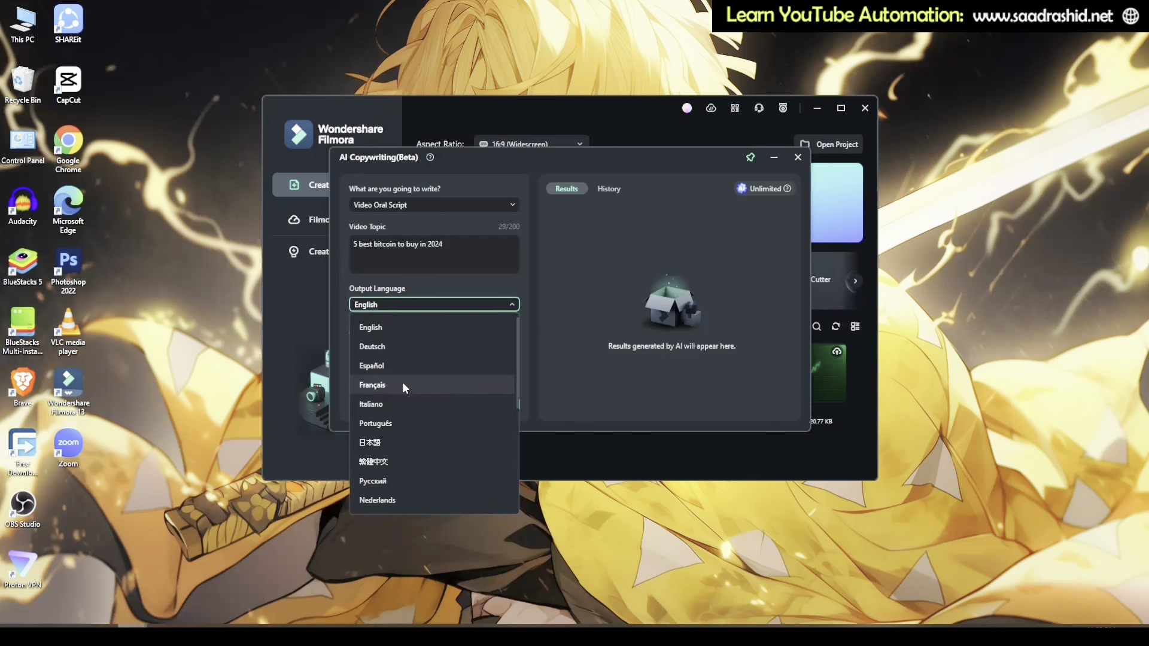
pyautogui.click(397, 305)
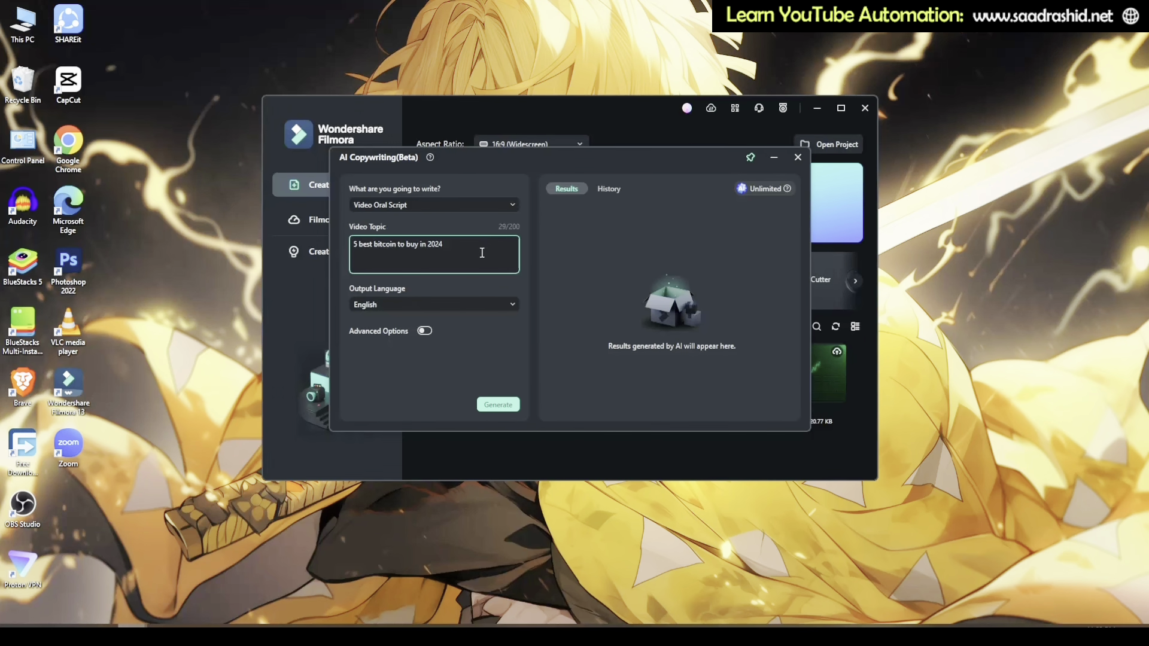
# Generate the video oral script and look through its text, including the scene direction about the host at the desk with Bitcoin logos.
pyautogui.click(506, 407)
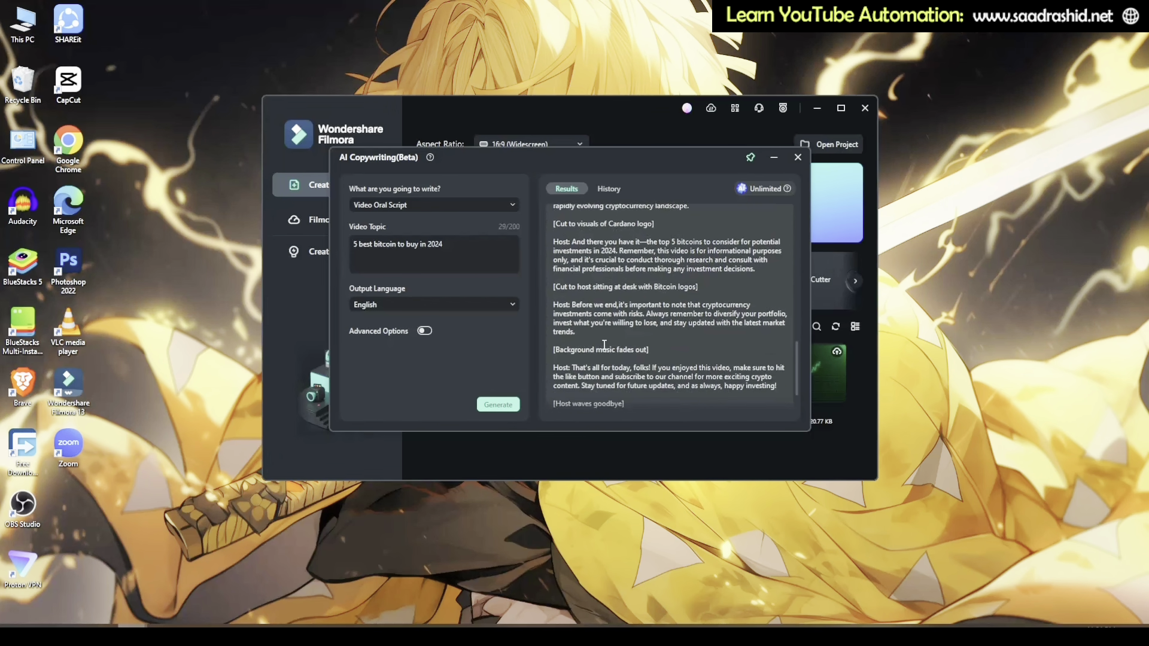
pyautogui.scroll(1, 604, 345)
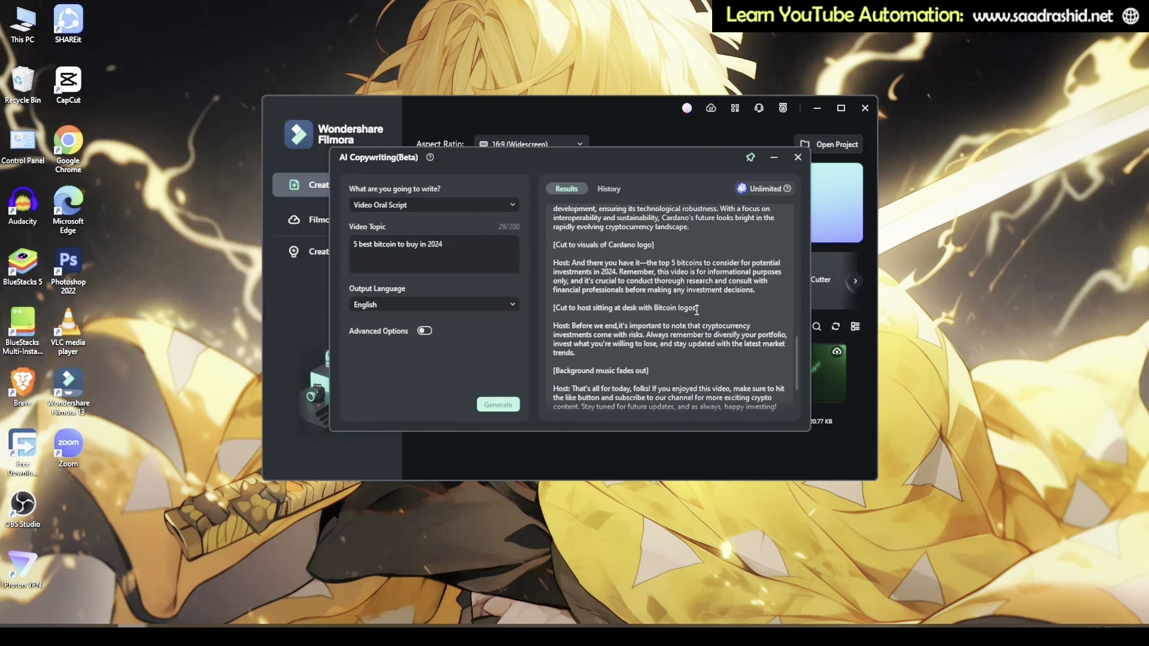
pyautogui.moveTo(697, 310)
pyautogui.mouseDown()
pyautogui.moveTo(557, 307)
pyautogui.moveTo(698, 311)
pyautogui.mouseUp()
pyautogui.click(559, 308)
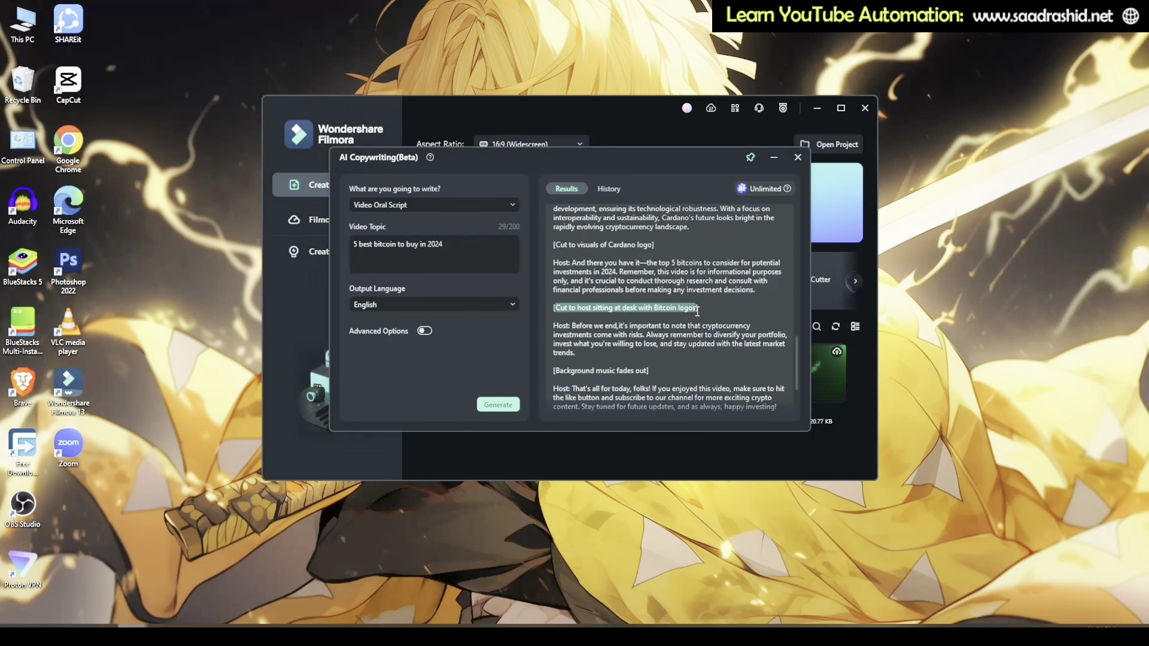
pyautogui.click(697, 310)
pyautogui.scroll(15, 661, 303)
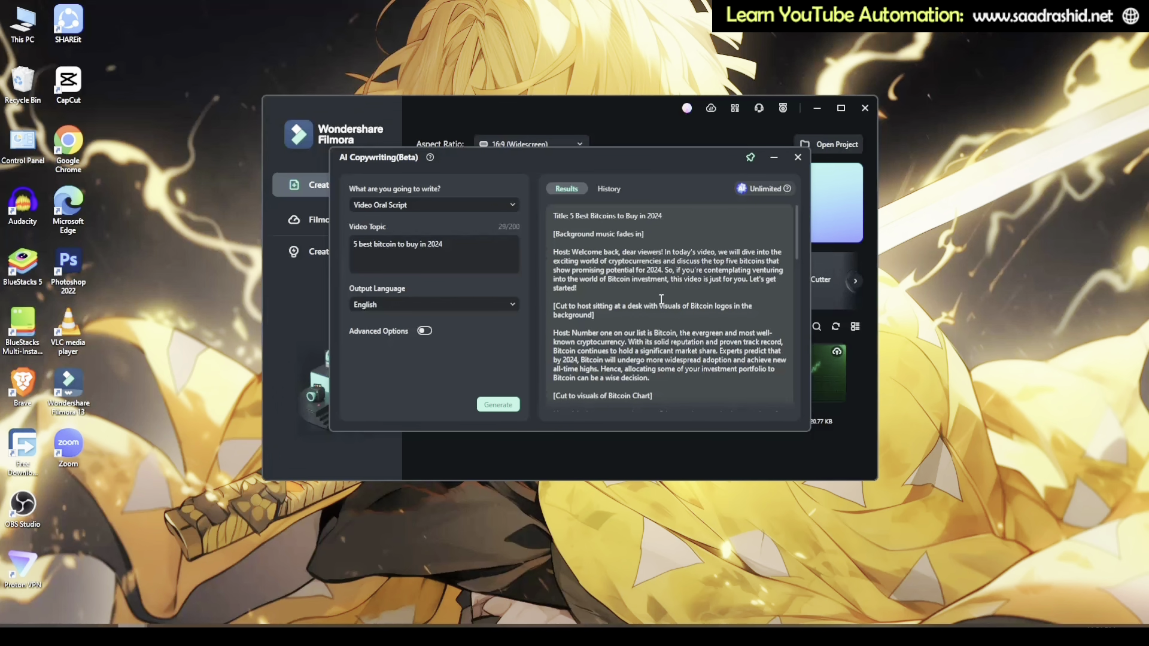
# Look at the opening scene direction of the generated script and close AI Copywriting.
pyautogui.doubleClick(649, 308)
pyautogui.click(606, 320)
pyautogui.moveTo(429, 158)
pyautogui.click(795, 161)
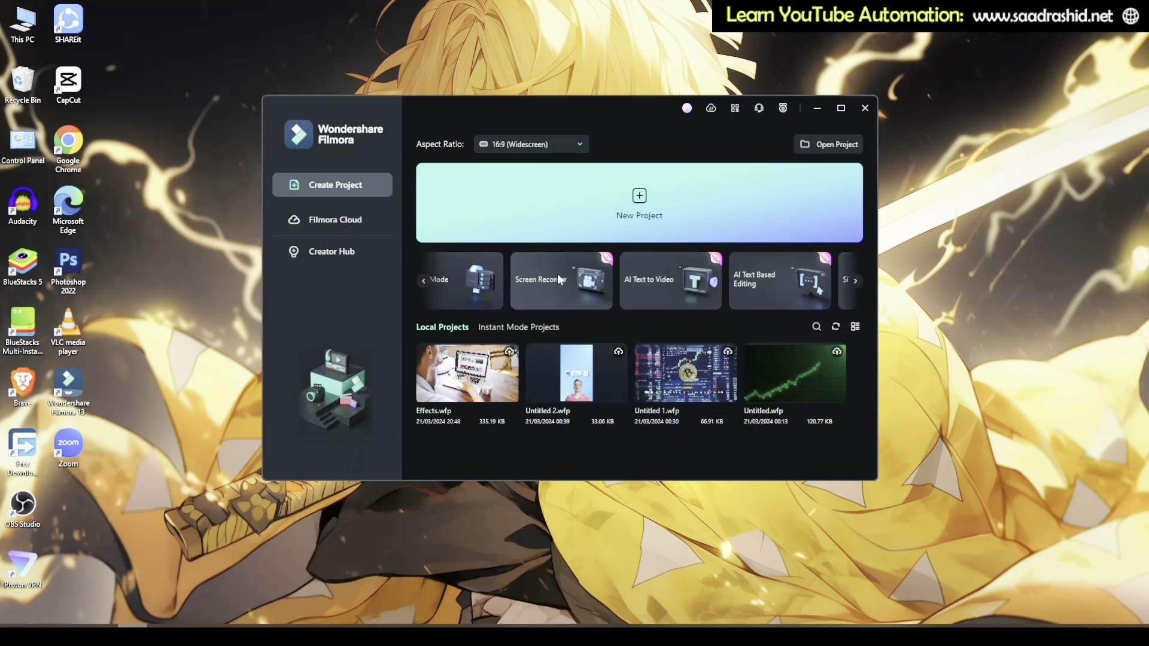
# Start a new 16:9 project and look through its recording options and editing tool commands.
pyautogui.moveTo(557, 276)
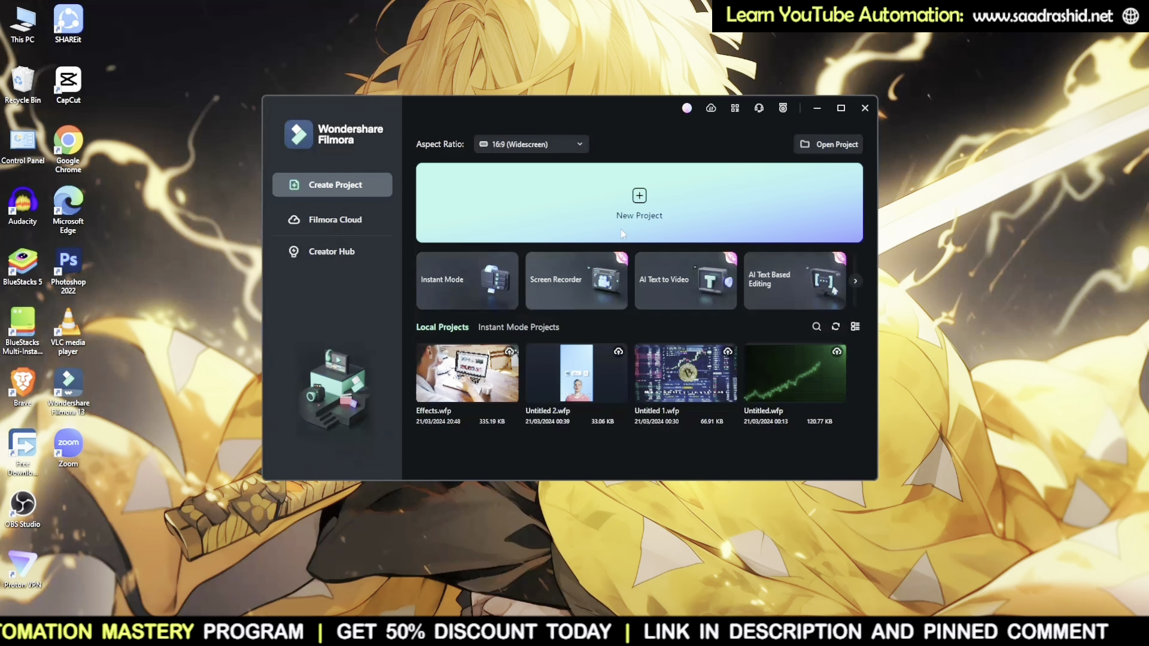
pyautogui.click(674, 216)
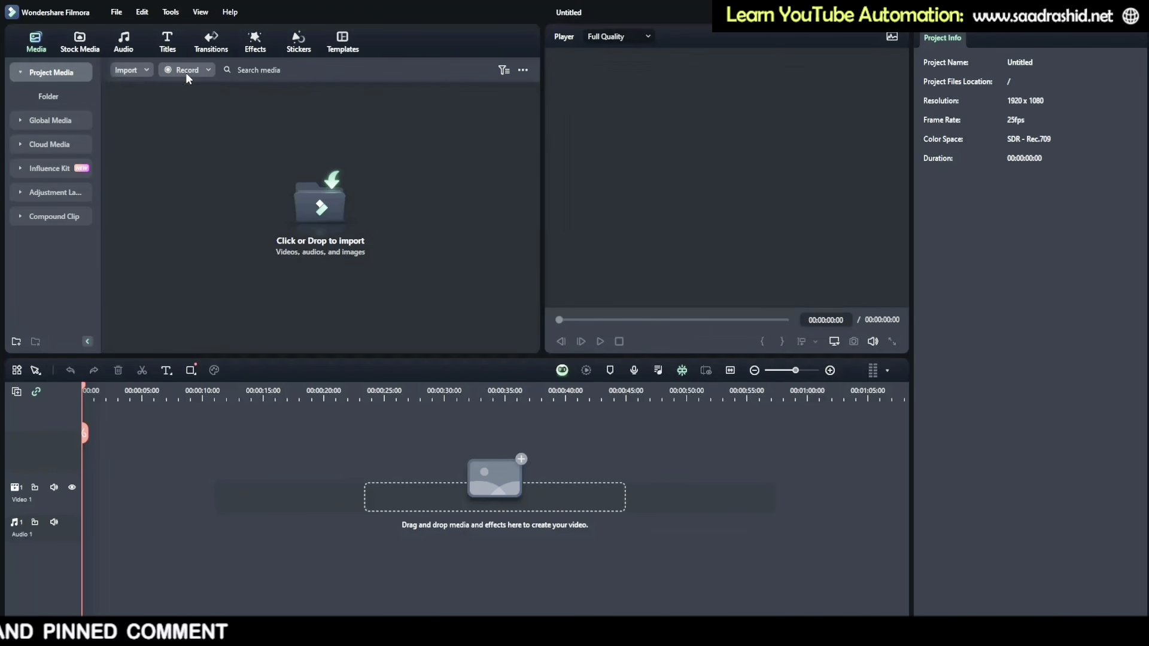
pyautogui.click(186, 73)
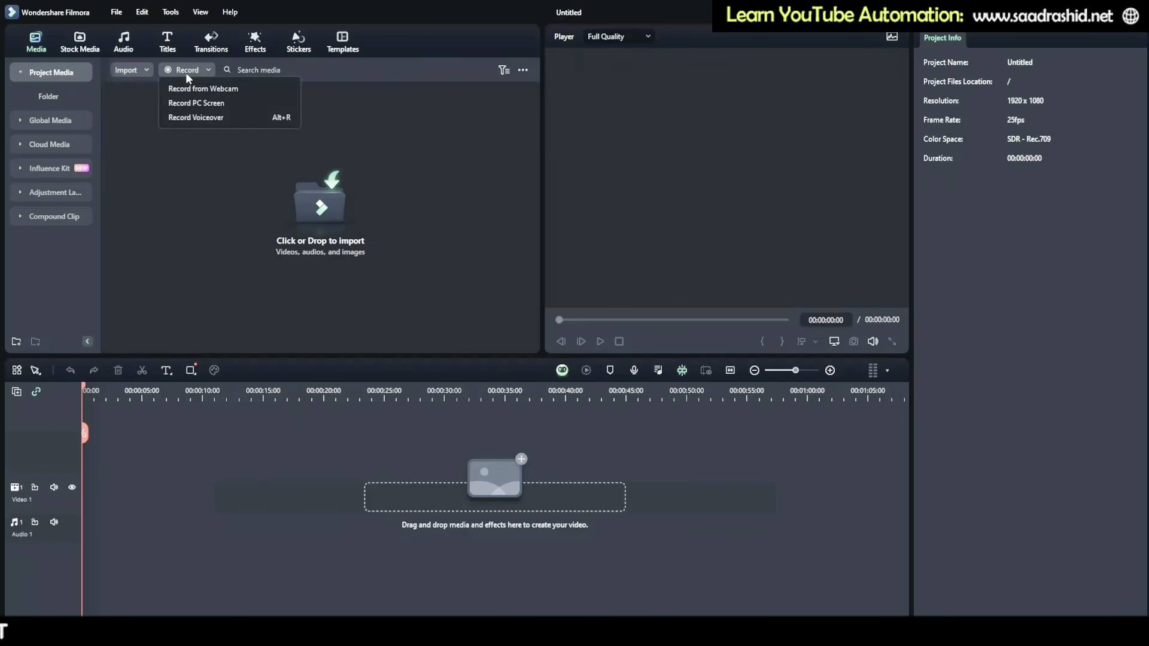
pyautogui.click(116, 9)
pyautogui.click(171, 12)
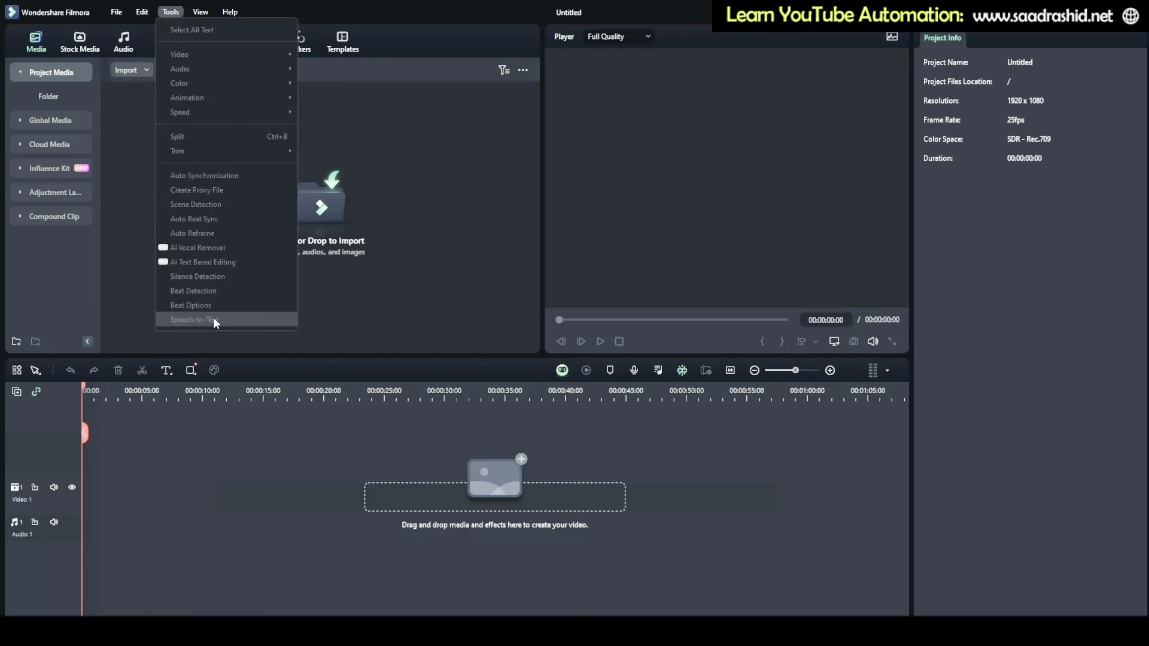
pyautogui.click(361, 302)
pyautogui.click(361, 298)
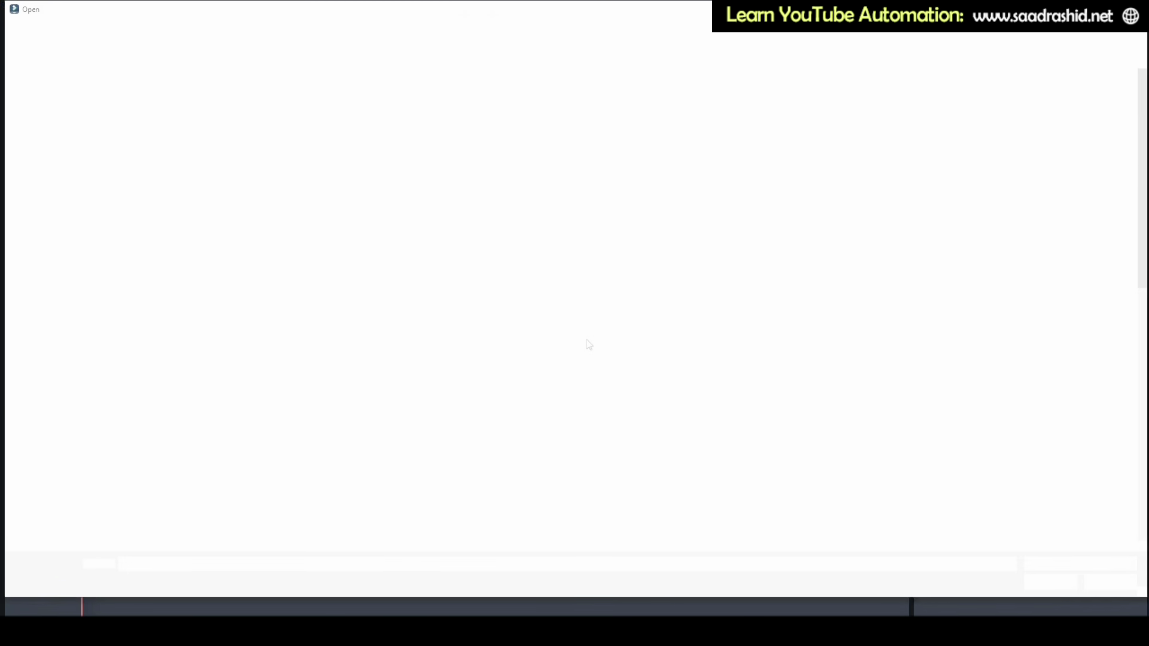
pyautogui.press('Escape')
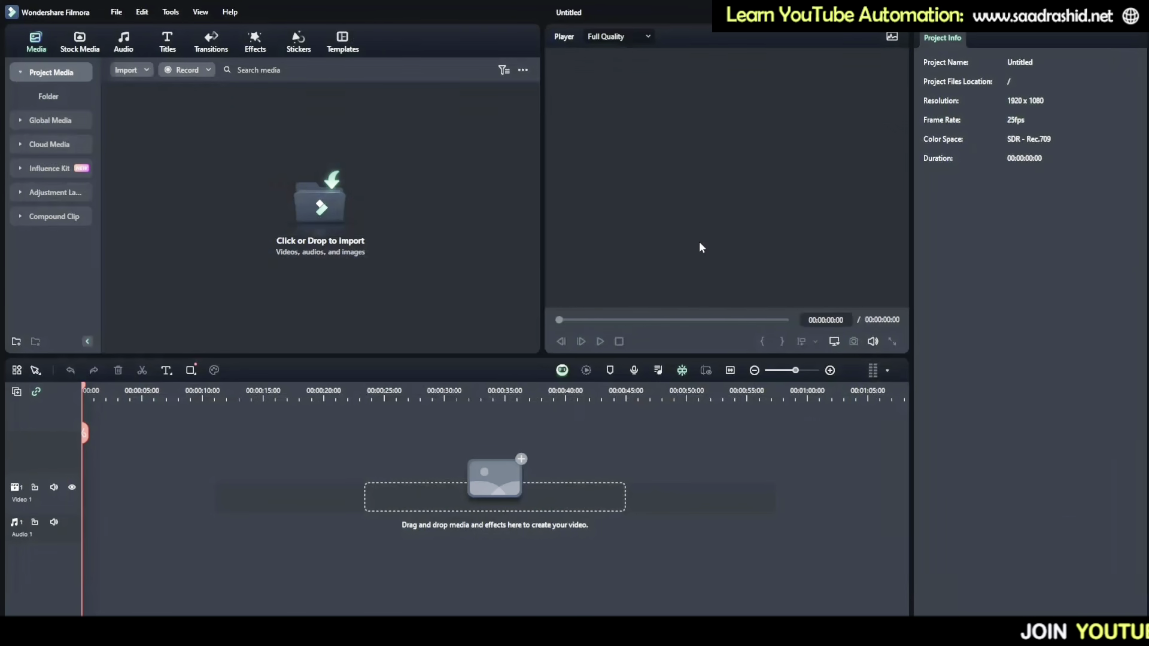
# Ask Filmora Copilot for "ai image", open the AI Image tool it suggests and minimize the Copilot window.
pyautogui.click(560, 374)
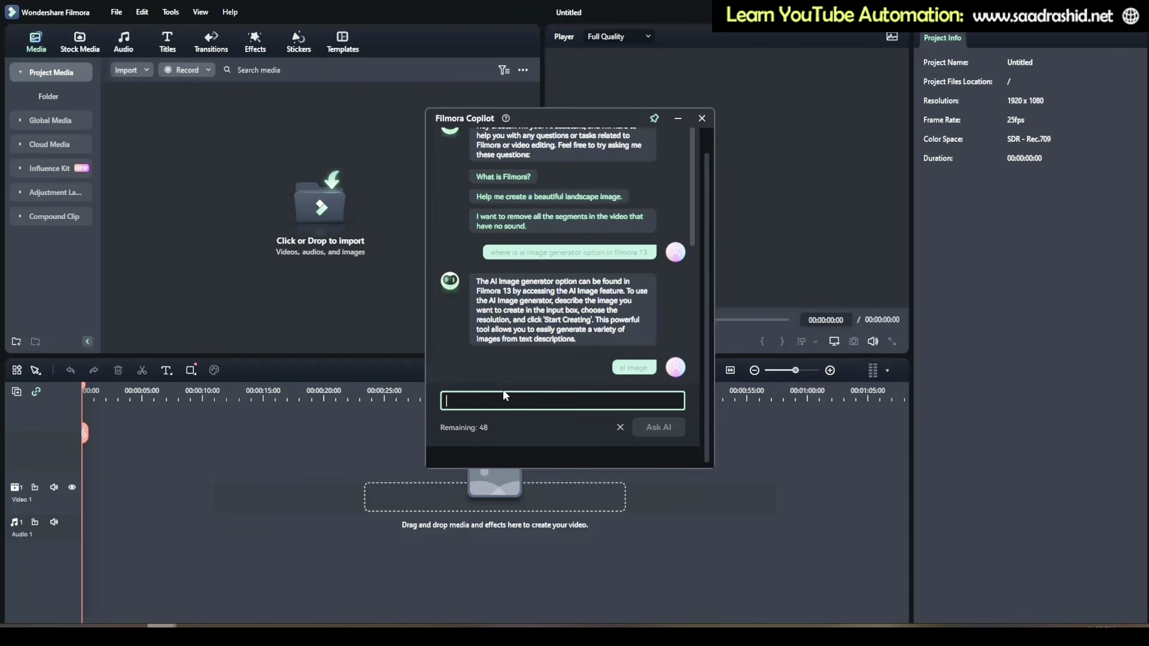
pyautogui.write('ai image')
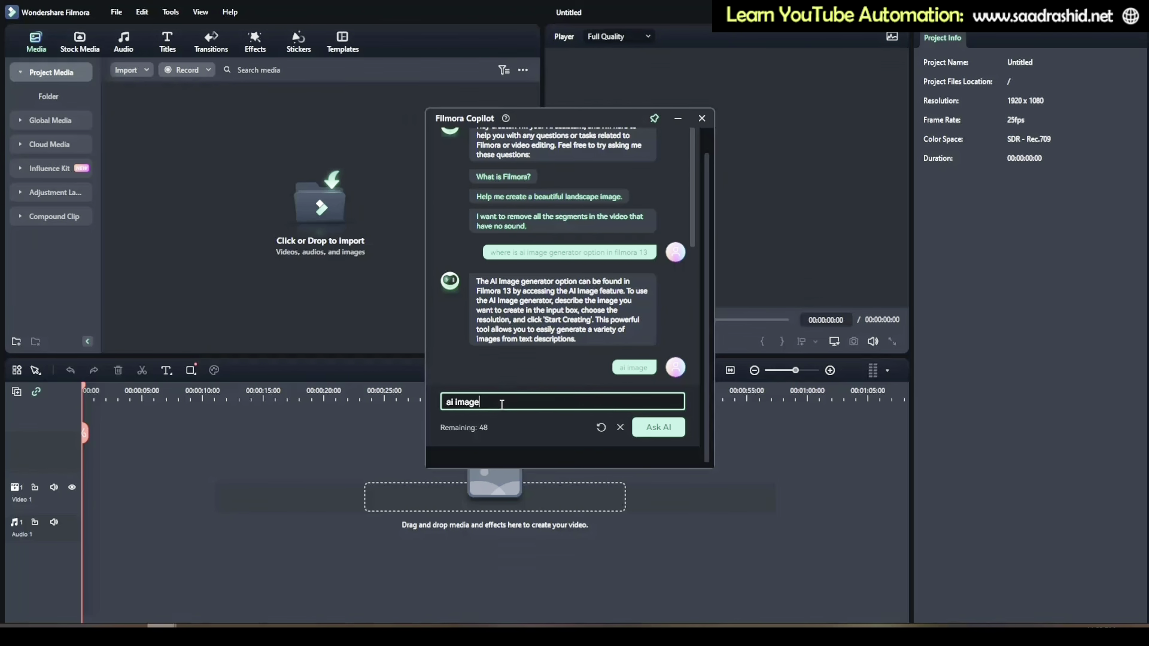
pyautogui.click(660, 429)
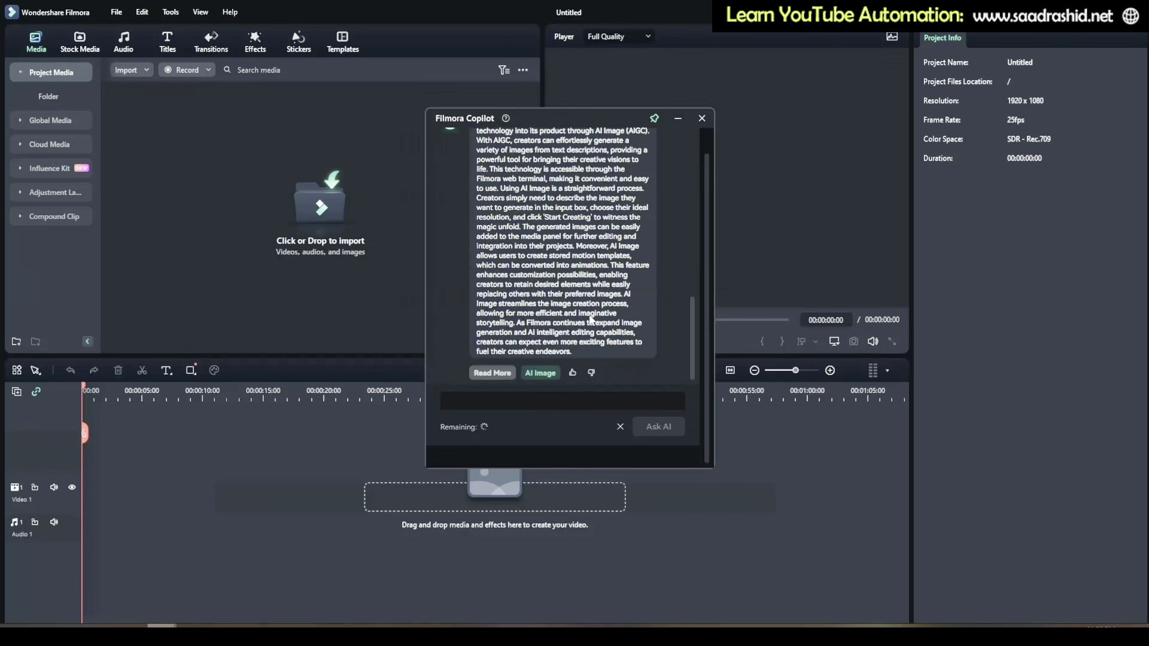
pyautogui.click(541, 376)
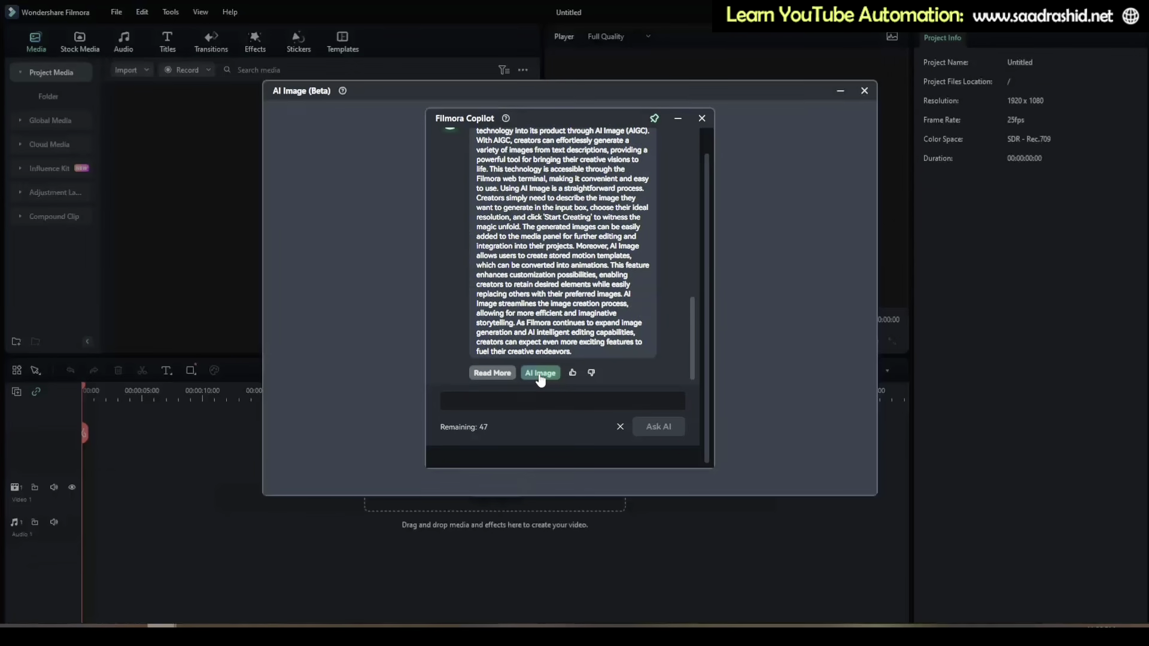
pyautogui.click(680, 118)
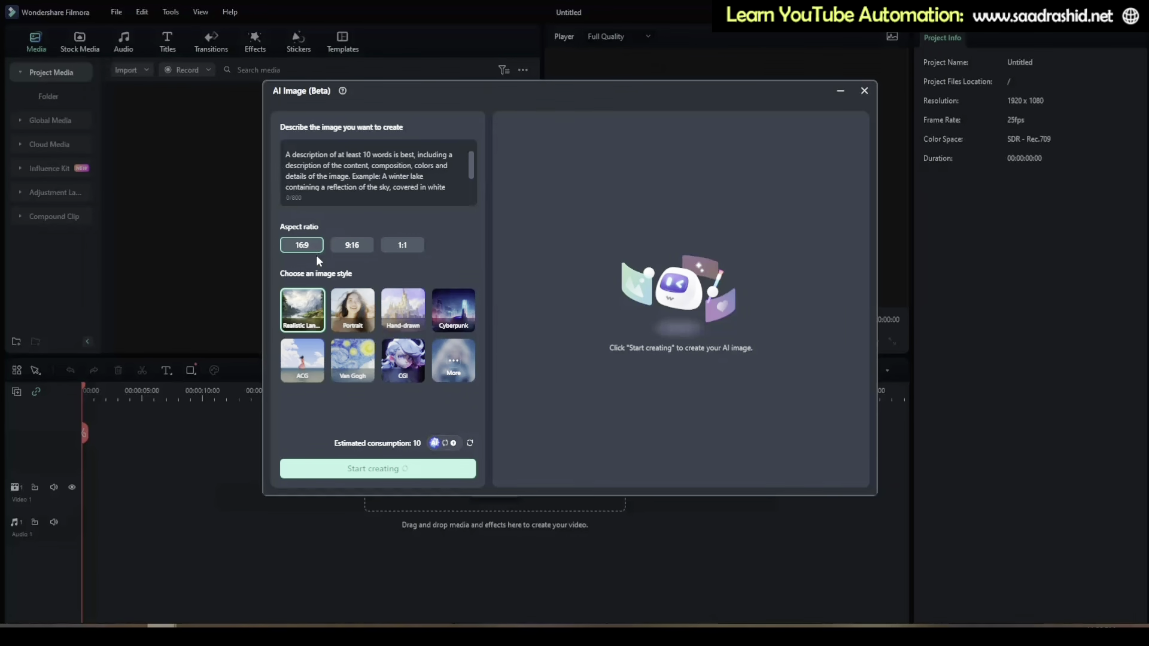
# Generate AI images of "cricket ball in cricket play ground" with a 9:16 aspect ratio, keeping the realistic landscape style.
pyautogui.click(354, 247)
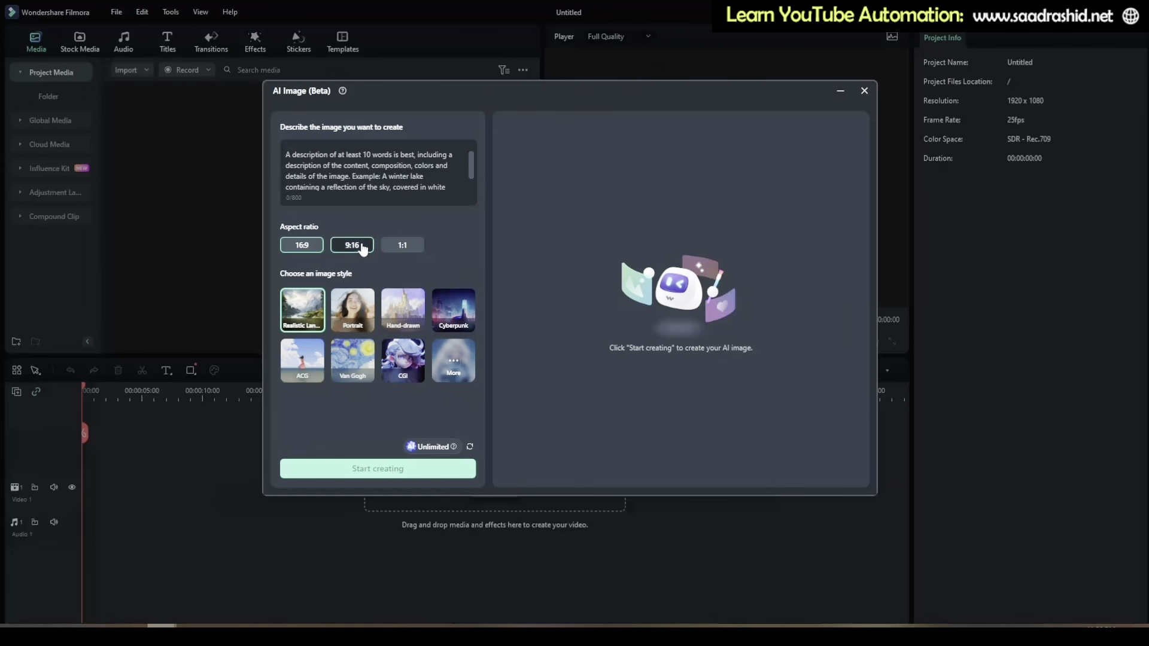
pyautogui.click(404, 246)
pyautogui.click(302, 246)
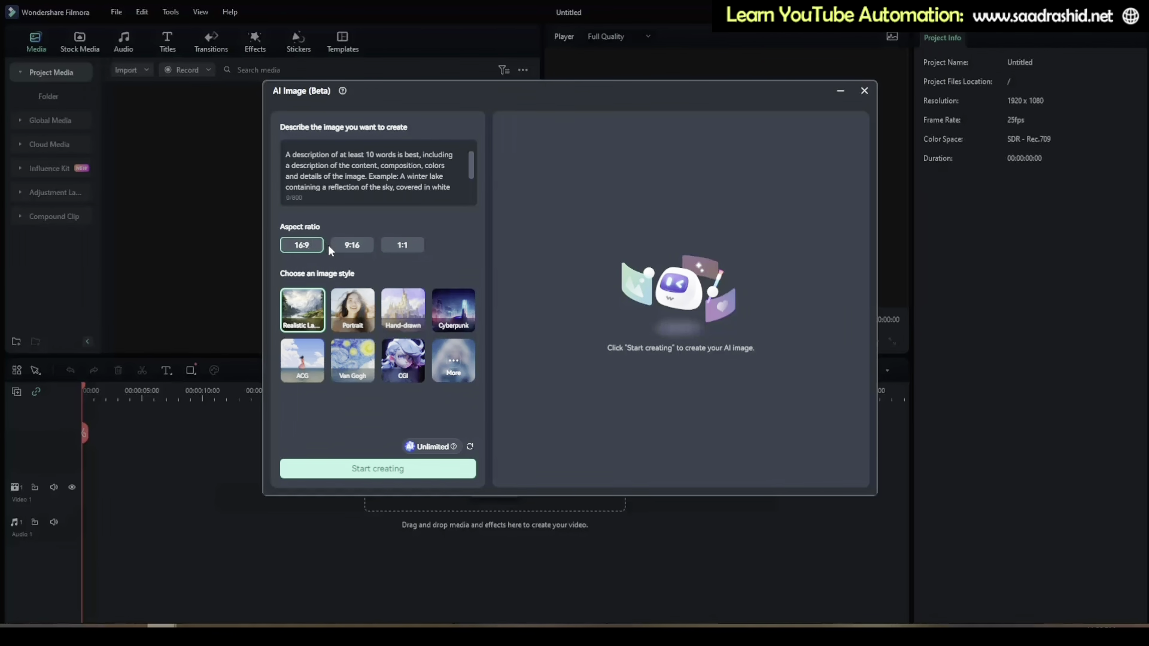
pyautogui.click(352, 246)
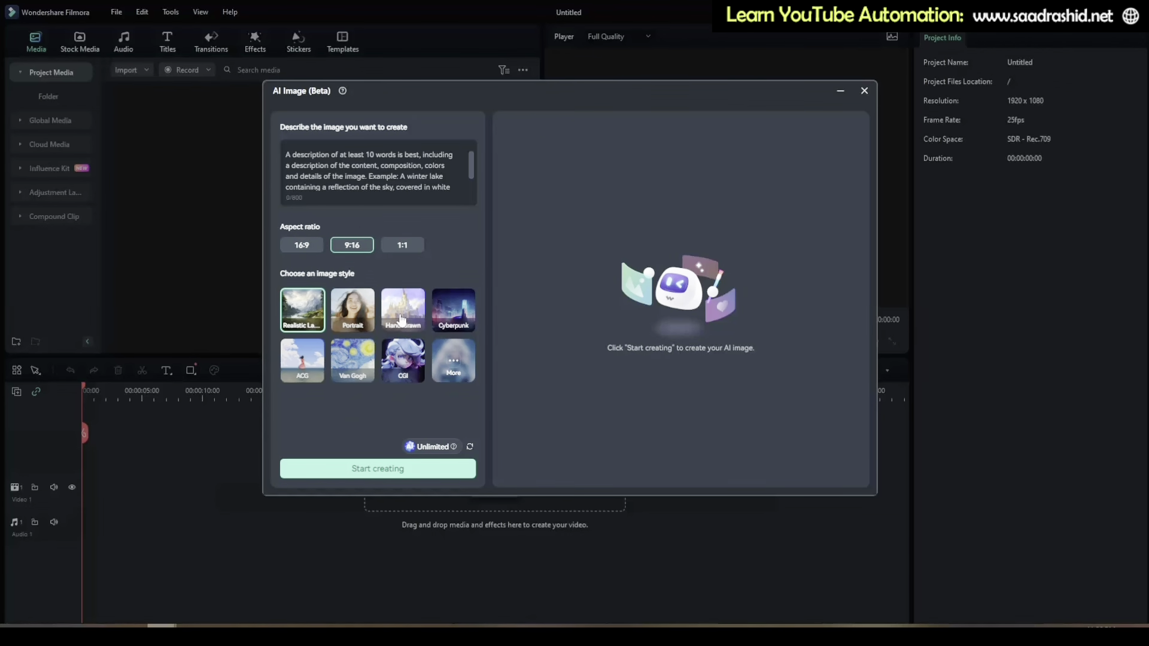
pyautogui.click(338, 186)
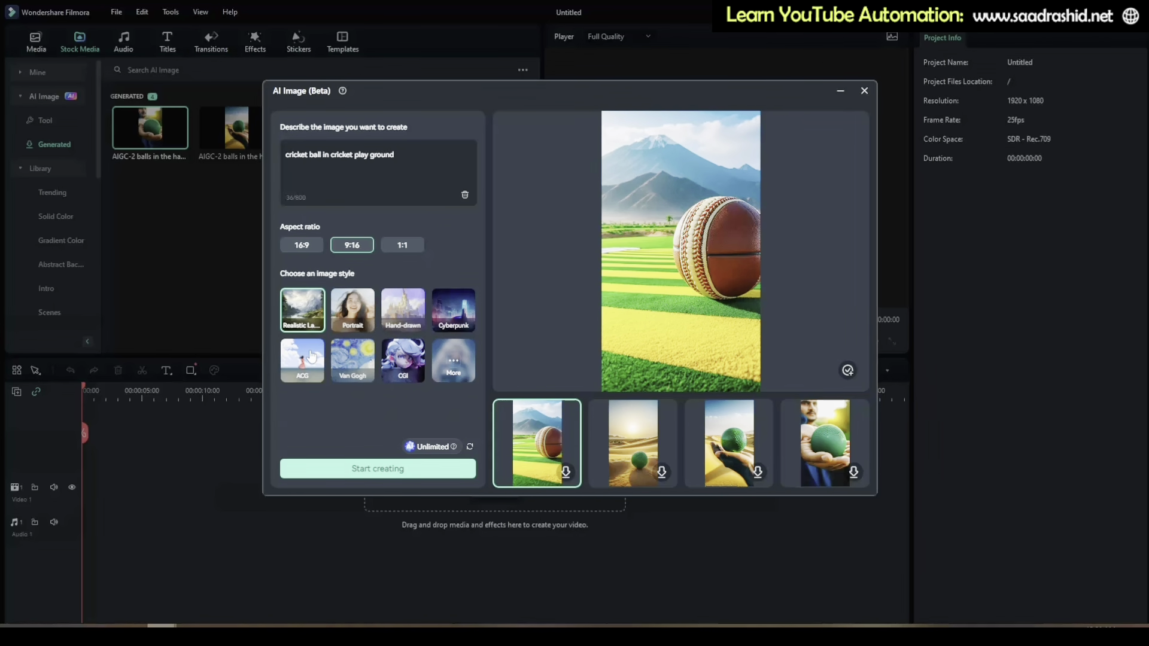
# Generate the cricket ball images again in the Cyberpunk style, download the first result and close AI Image.
pyautogui.click(443, 378)
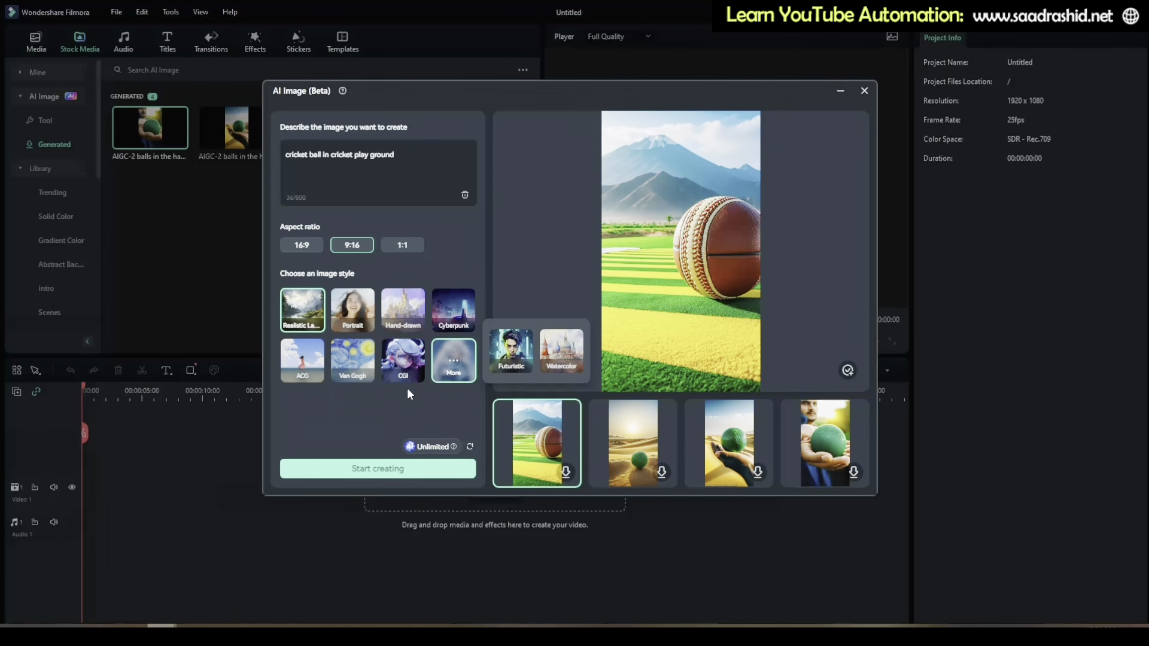
pyautogui.click(460, 325)
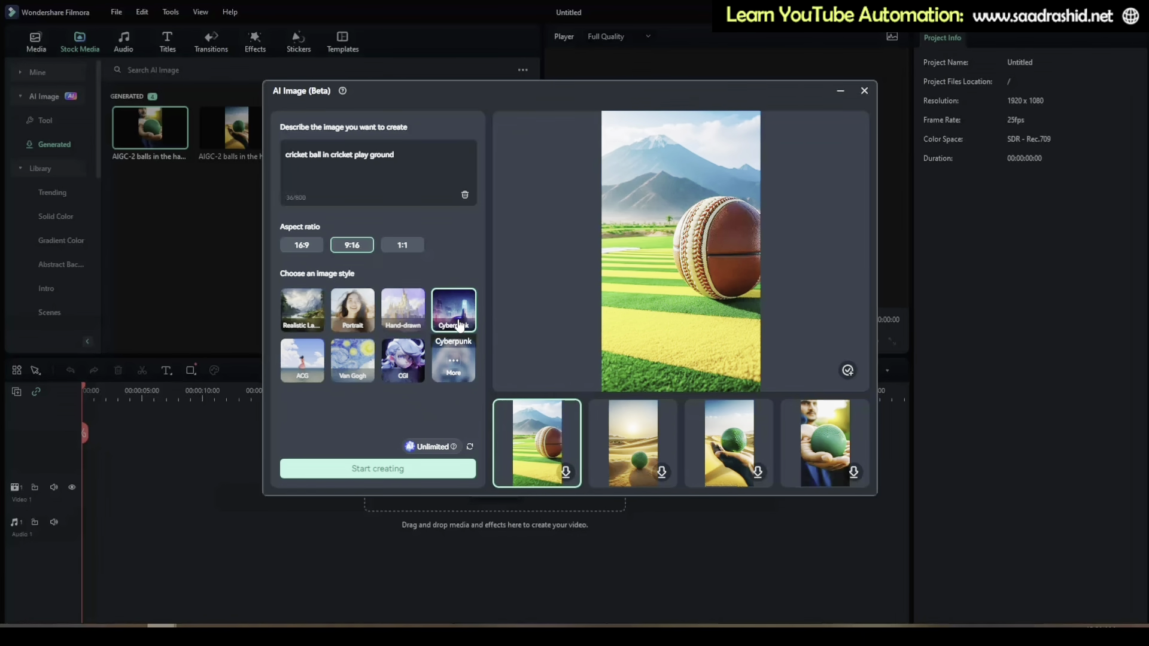
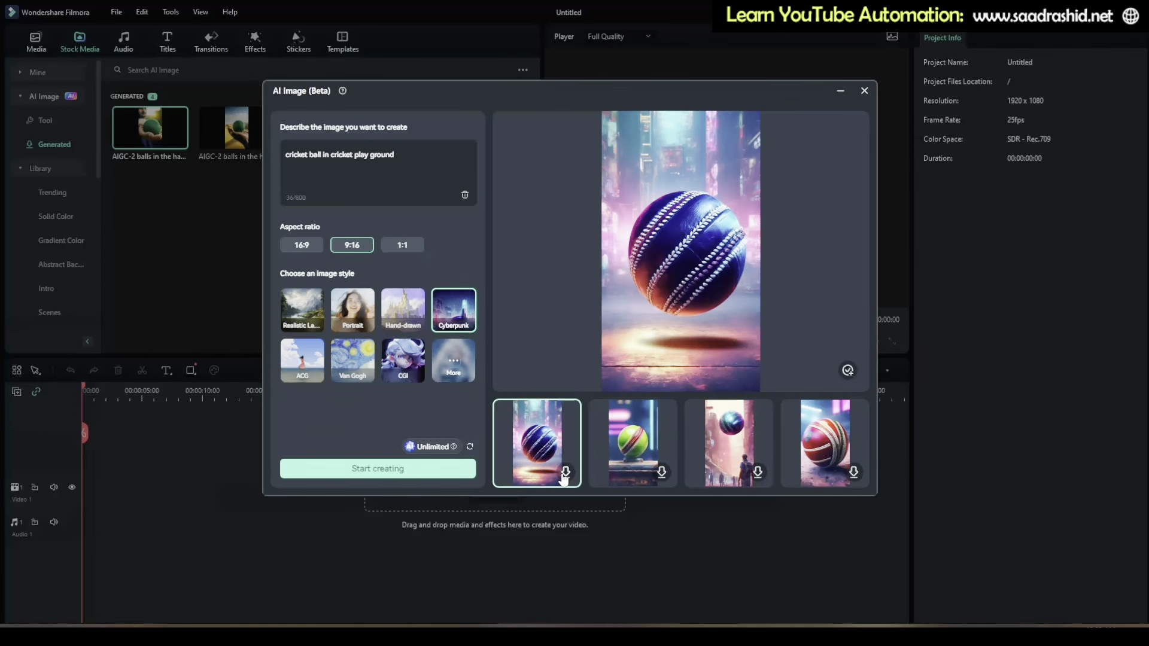
pyautogui.click(564, 473)
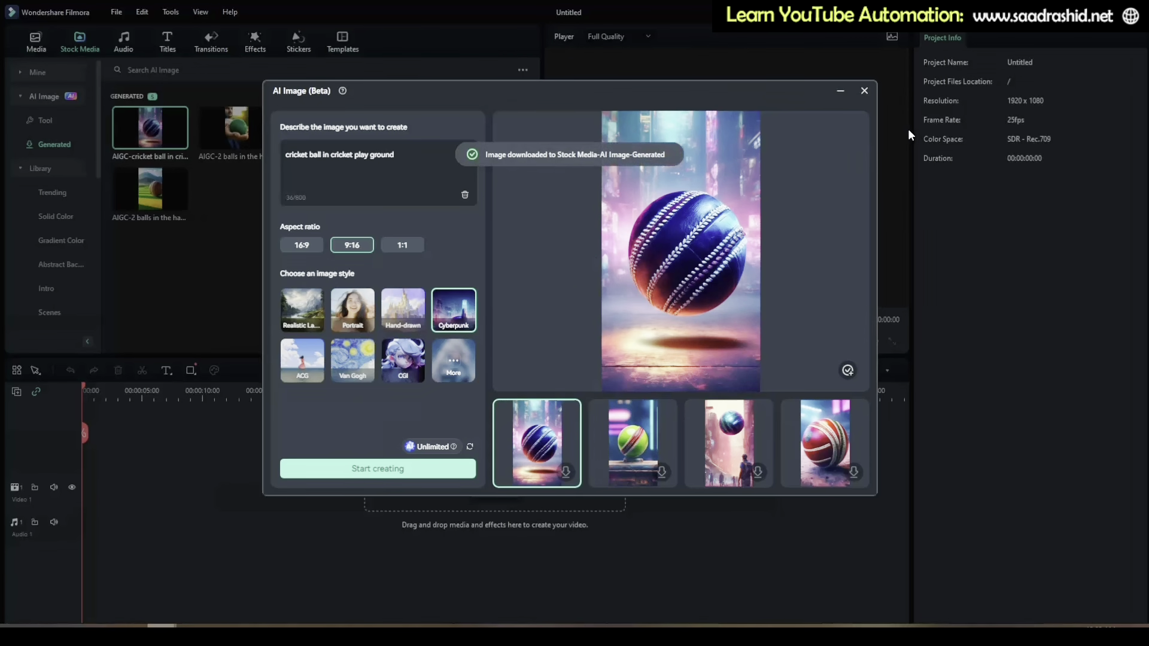
pyautogui.click(864, 90)
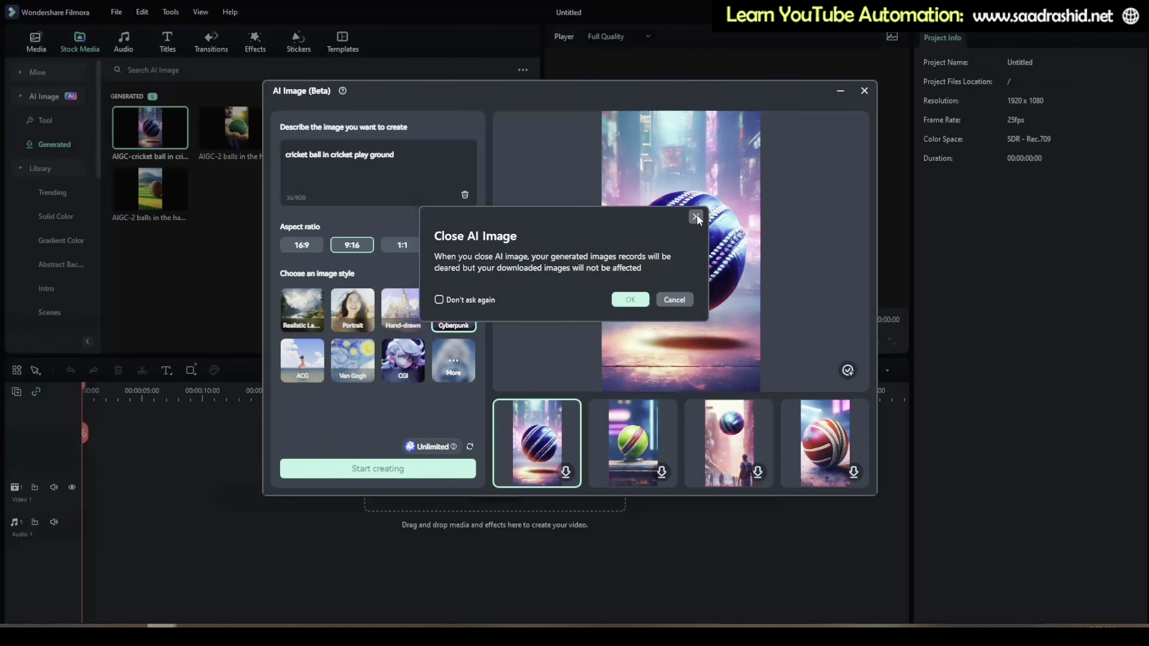
pyautogui.click(632, 301)
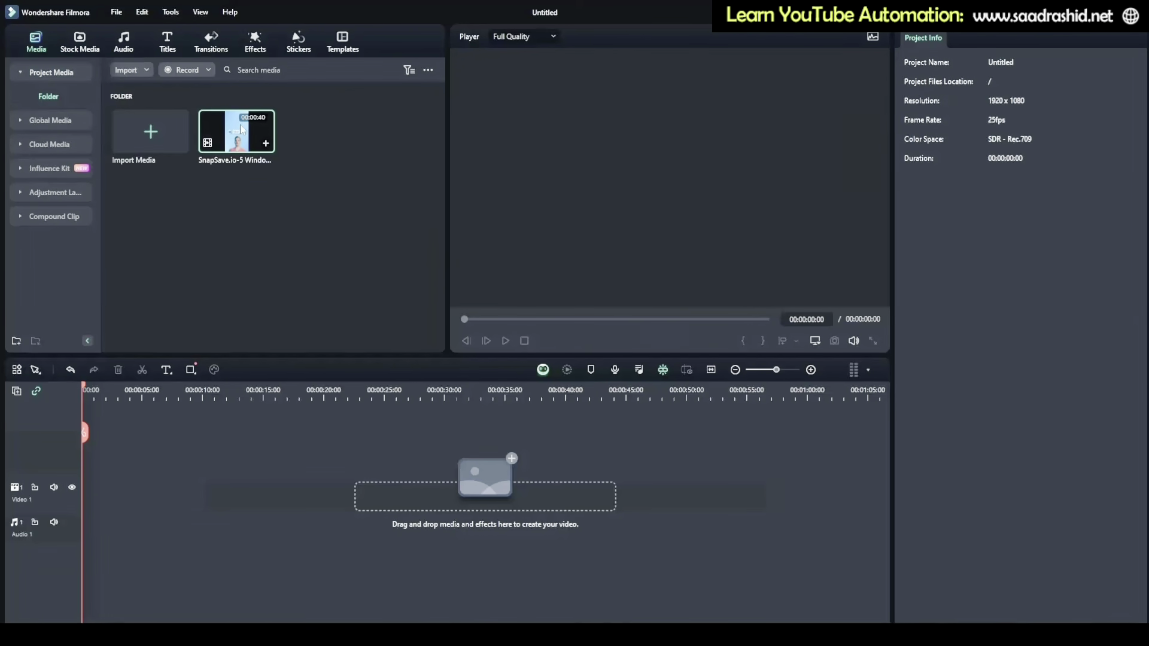
# Place the SnapSave clip at the start of the timeline, matching the project to its 720 x 1280 29.97fps format.
pyautogui.moveTo(243, 132); pyautogui.dragTo(138, 479)
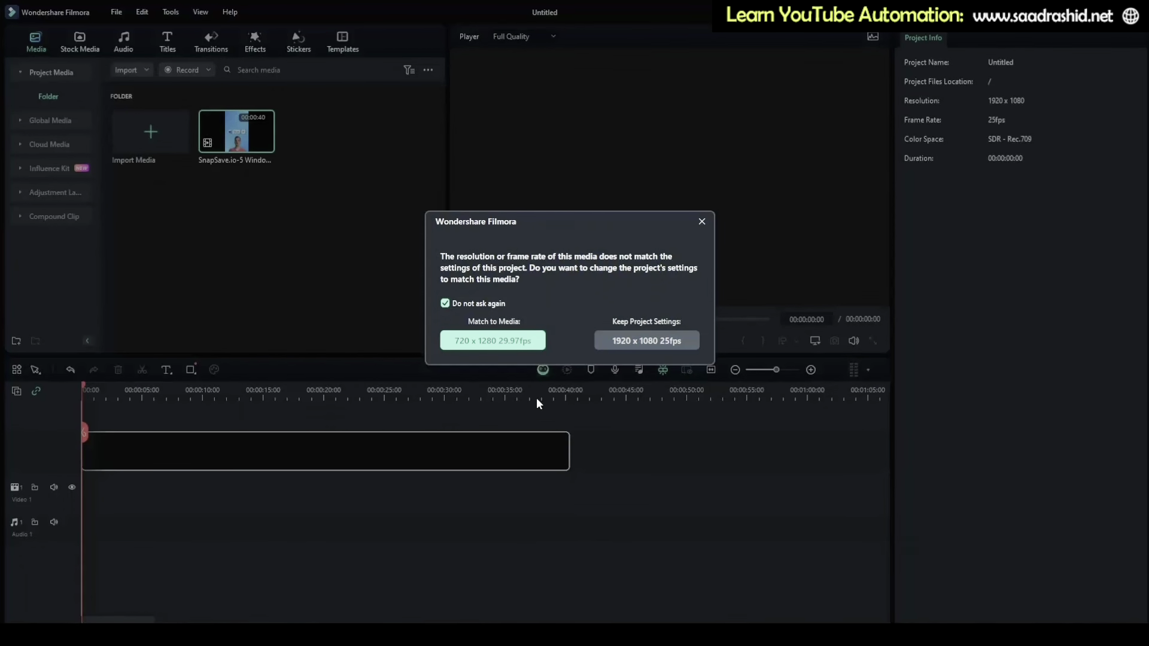
pyautogui.click(531, 346)
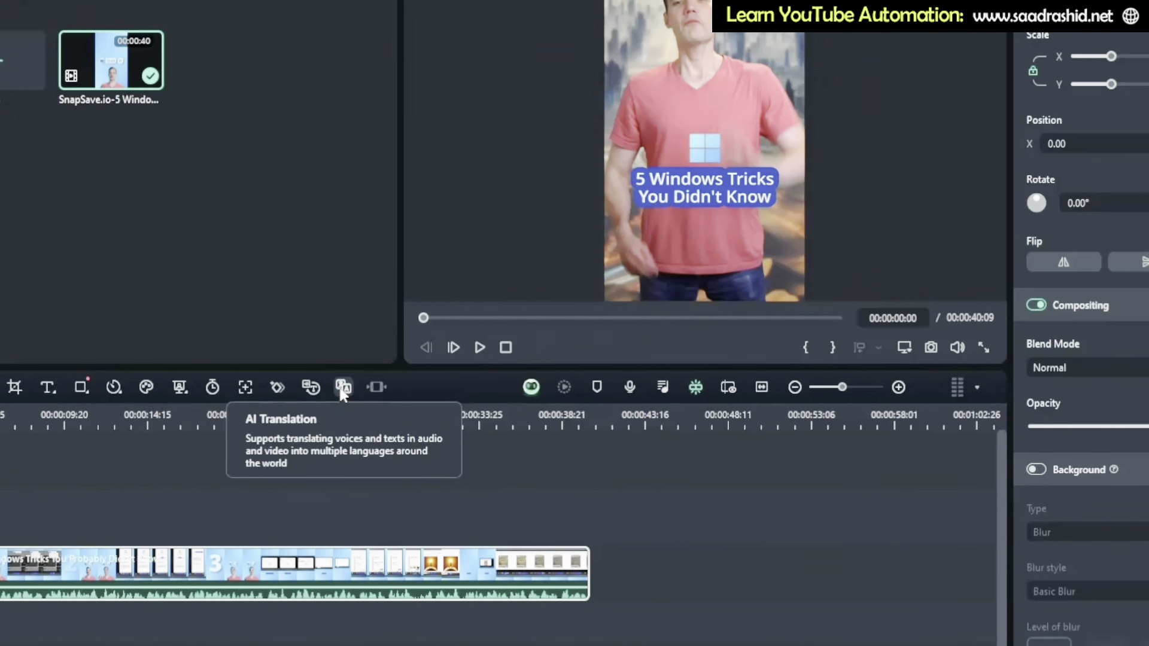
# Translate the clip's voice and text from English (US) to Hindi (India) with AI Translation.
pyautogui.click(343, 387)
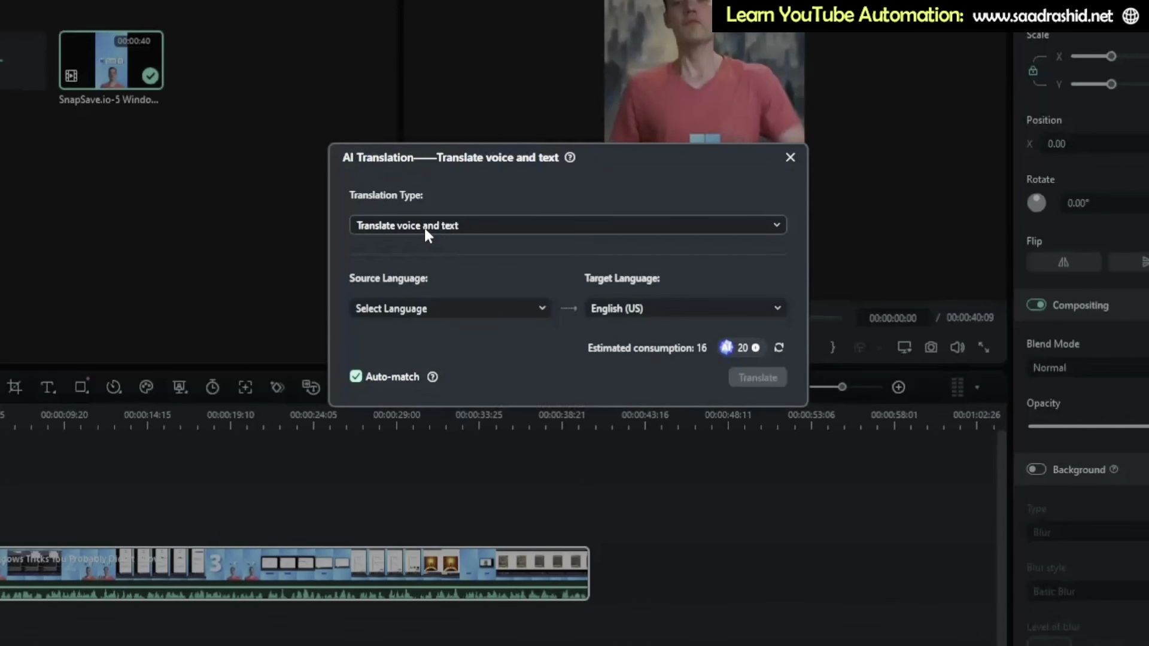
pyautogui.click(659, 308)
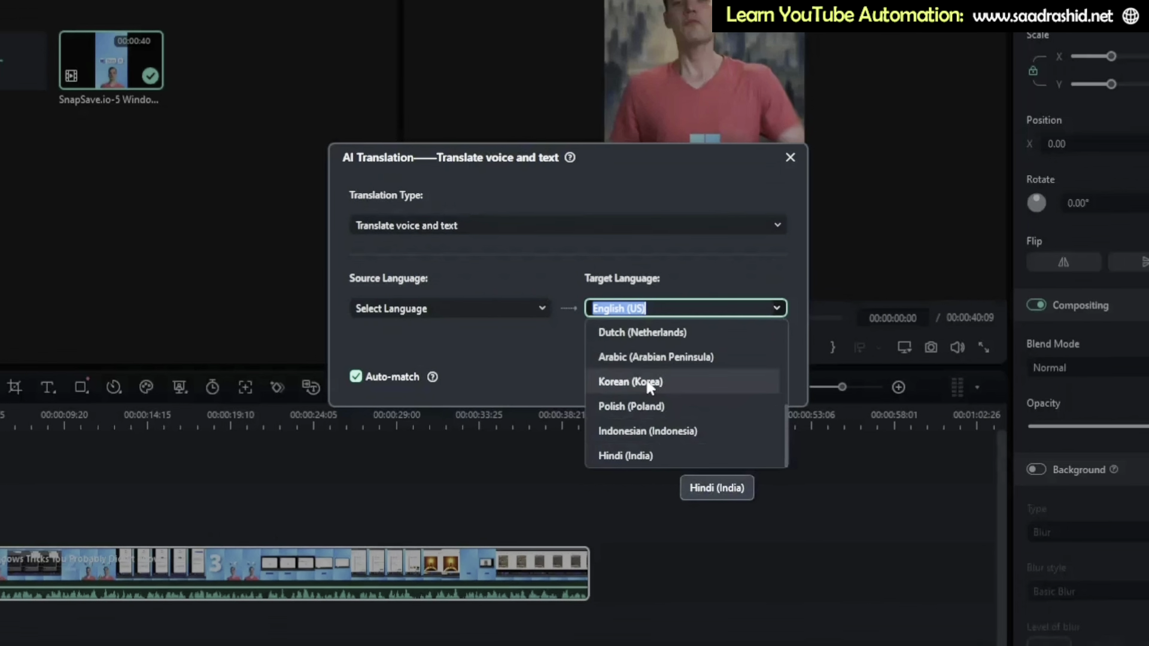
pyautogui.click(607, 457)
pyautogui.click(490, 309)
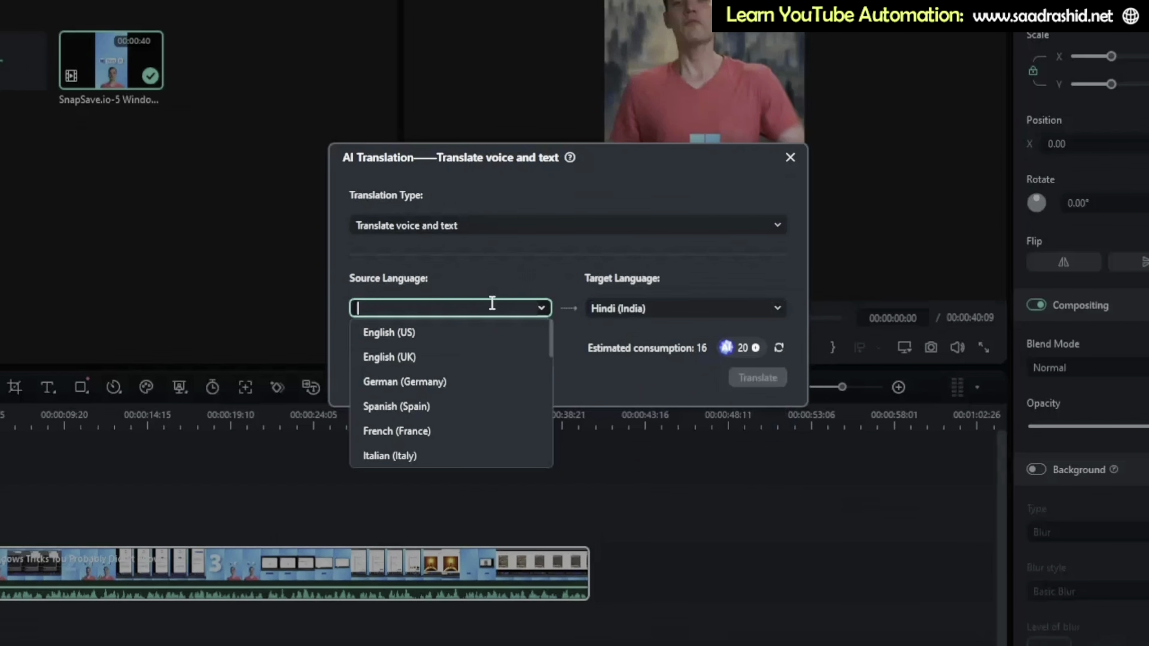
pyautogui.click(483, 336)
pyautogui.click(758, 377)
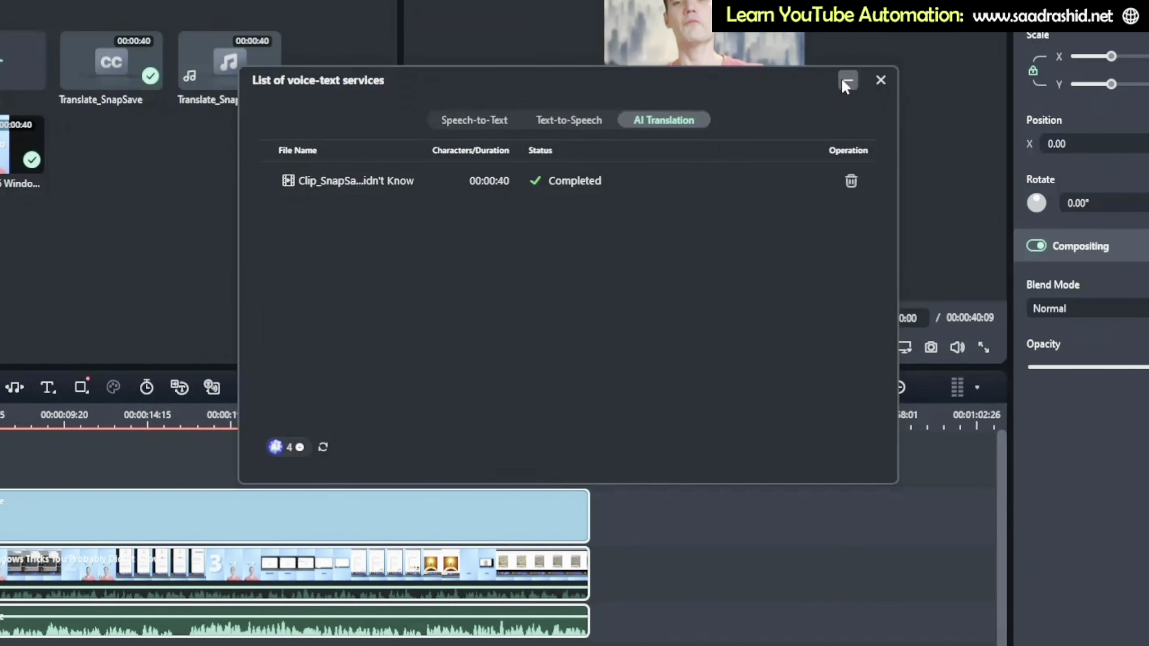
# Check the Speech-to-Text, Text-to-Speech and AI Translation service lists and play the first seconds of the translated video.
pyautogui.click(592, 127)
pyautogui.click(506, 122)
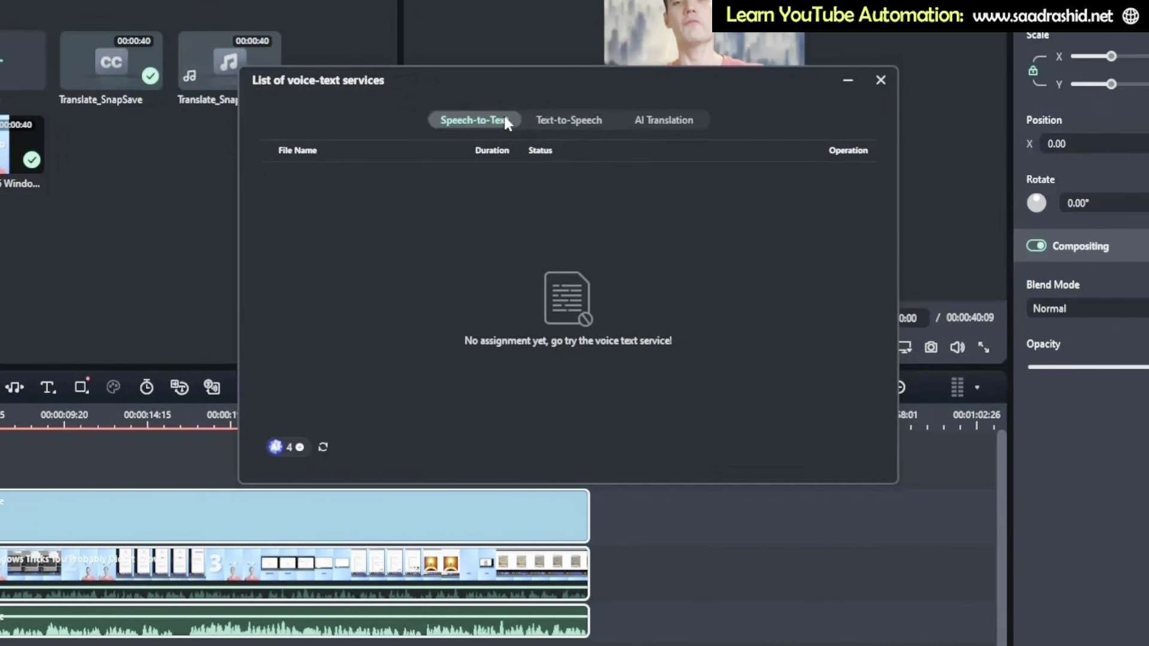
pyautogui.click(680, 115)
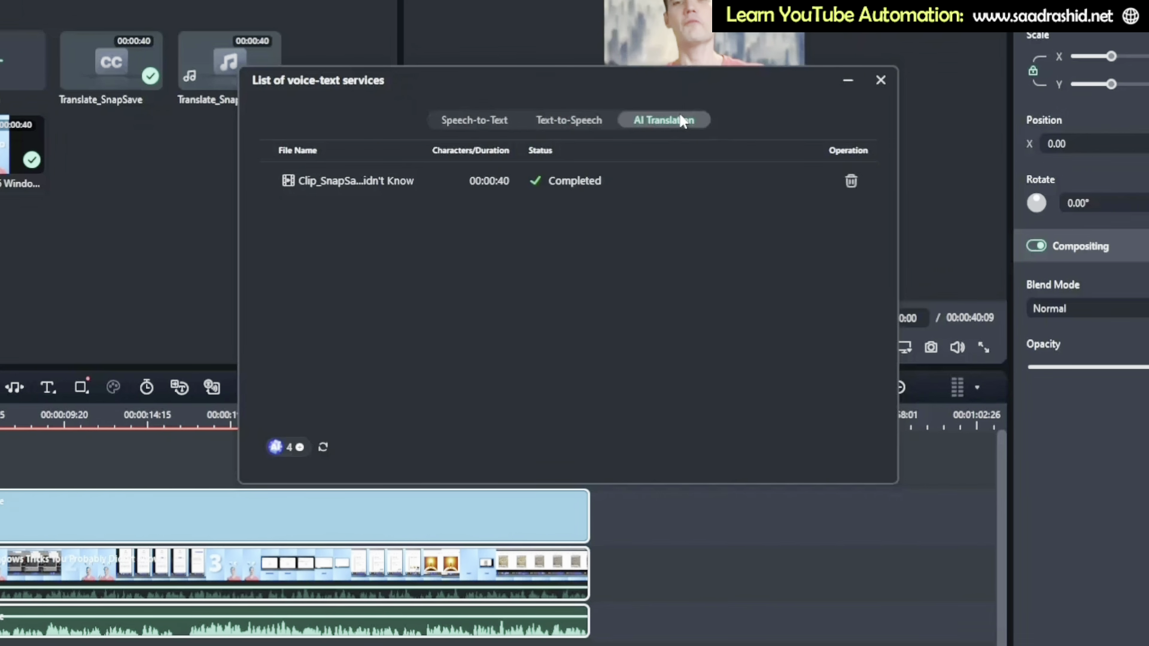
pyautogui.click(474, 349)
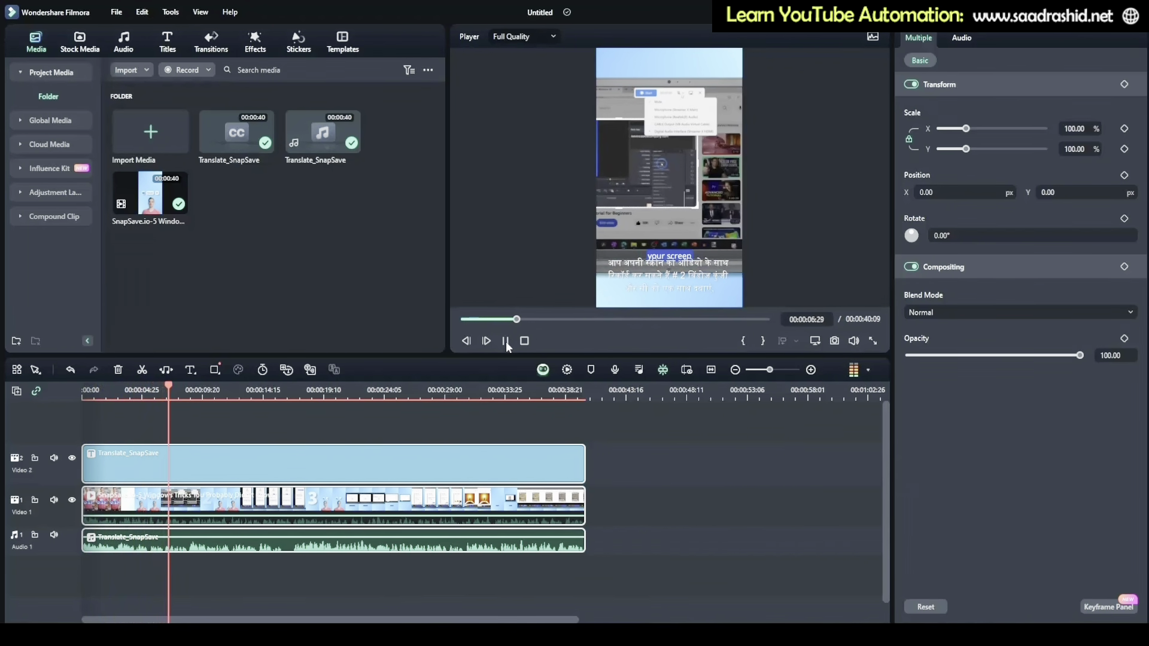
pyautogui.click(505, 341)
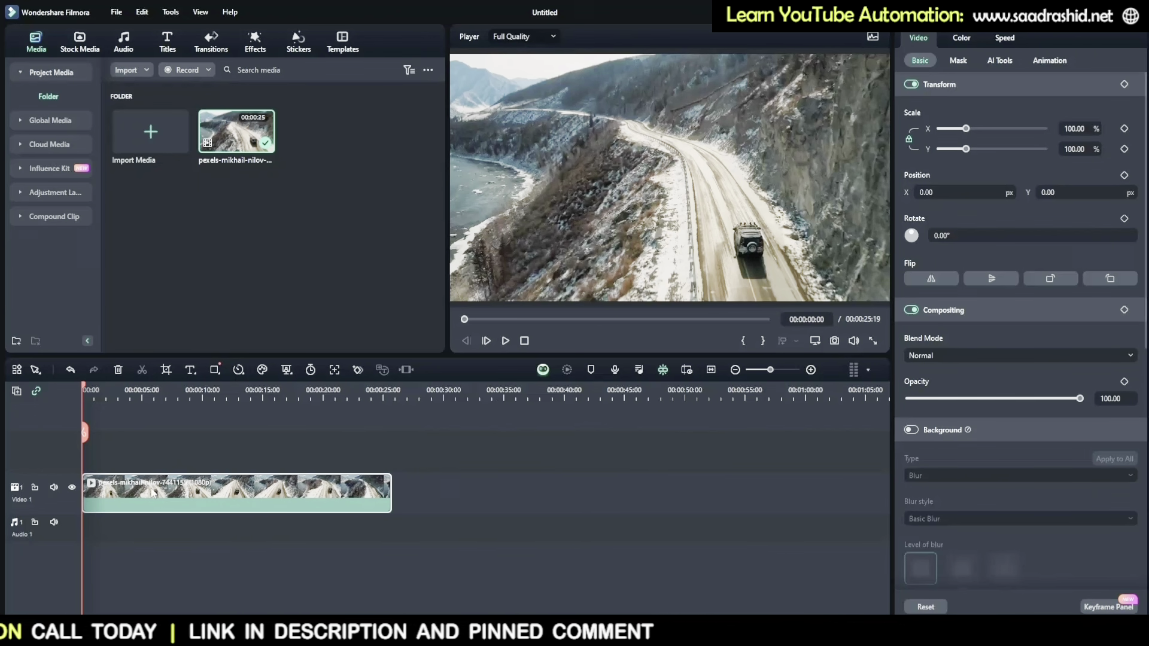
# Split the mountain road clip on the timeline at 00:00:16:20.
pyautogui.scroll(2, 183, 401)
pyautogui.scroll(-2, 182, 401)
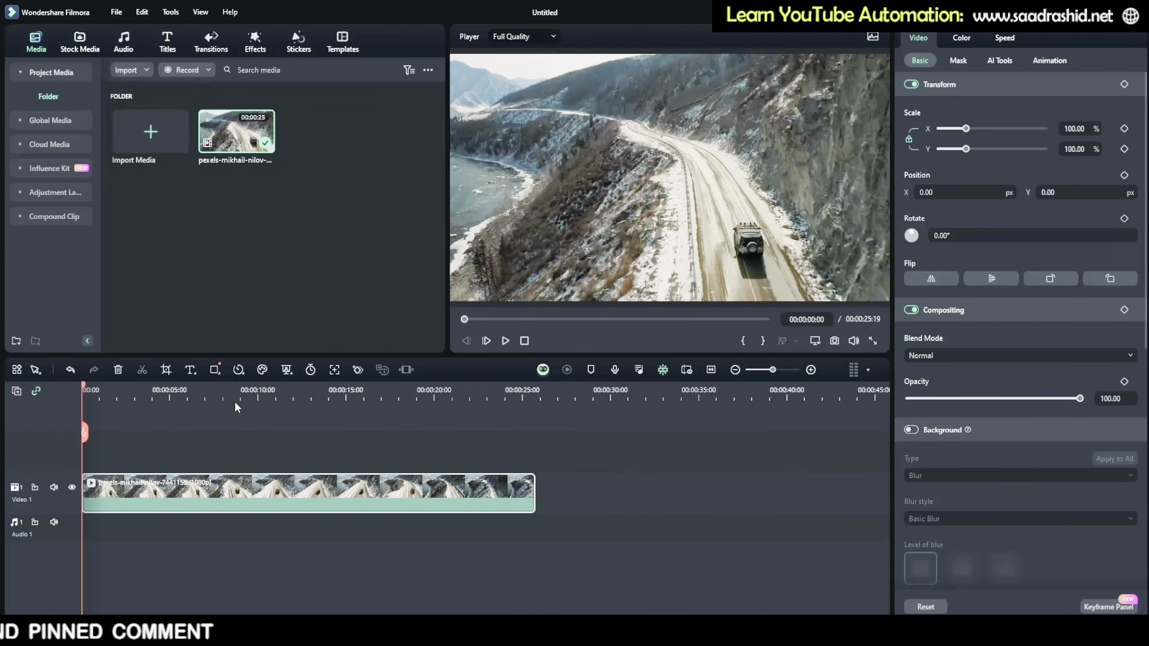
pyautogui.moveTo(81, 382); pyautogui.dragTo(181, 392)
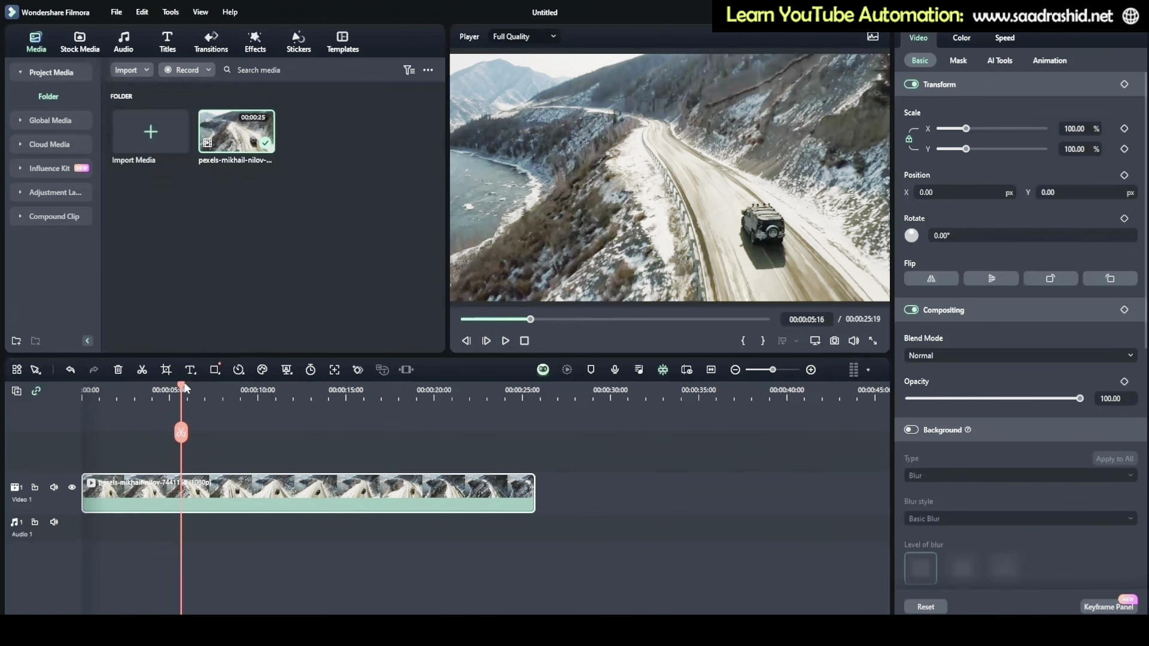
pyautogui.press('Right')
pyautogui.press('Right')
pyautogui.press('Right')
pyautogui.moveTo(188, 383); pyautogui.dragTo(378, 389)
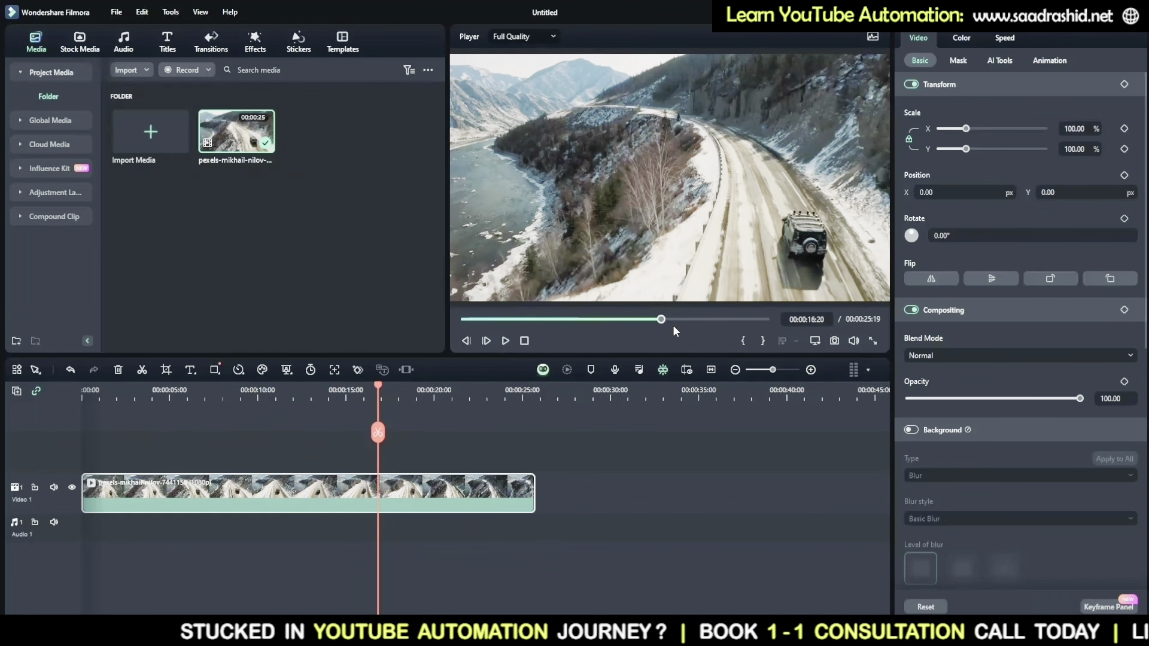
pyautogui.hotkey('ctrl', 'b')
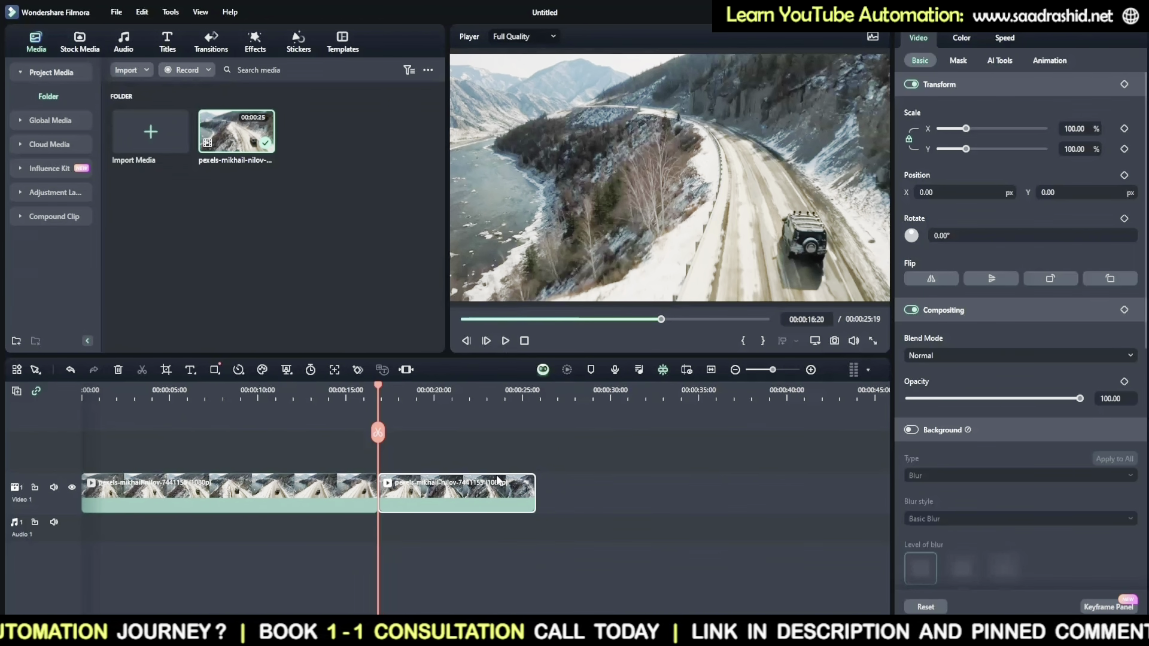
# Delete the second part of the split road clip and undo the deletion.
pyautogui.press('Delete')
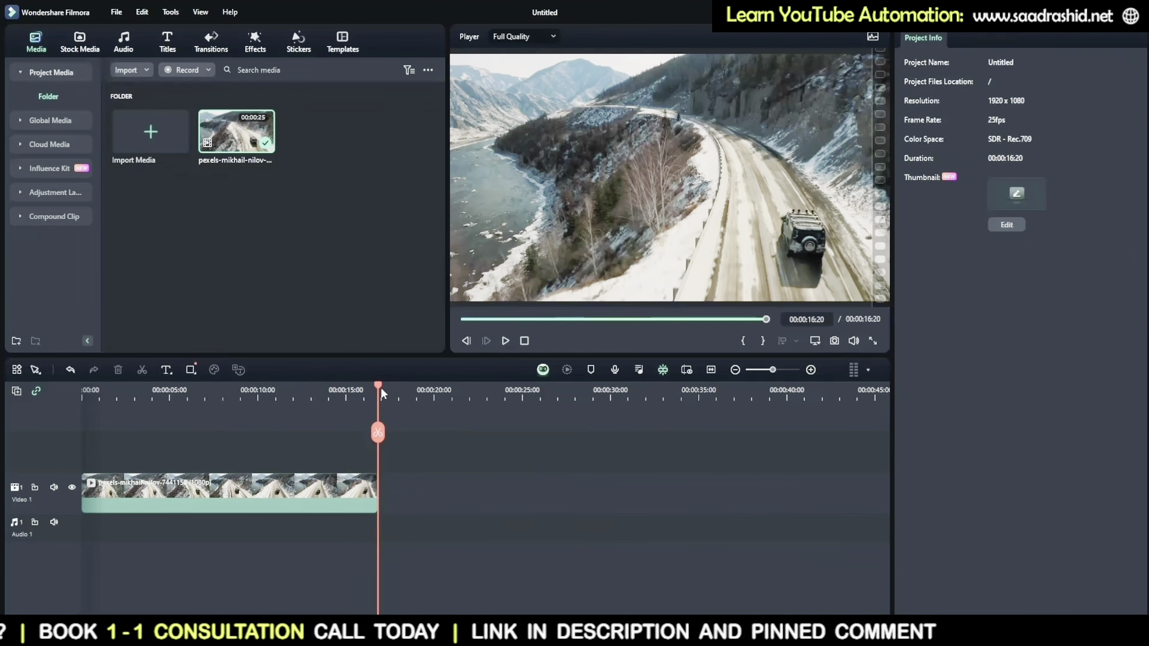
pyautogui.hotkey('ctrl', 'z')
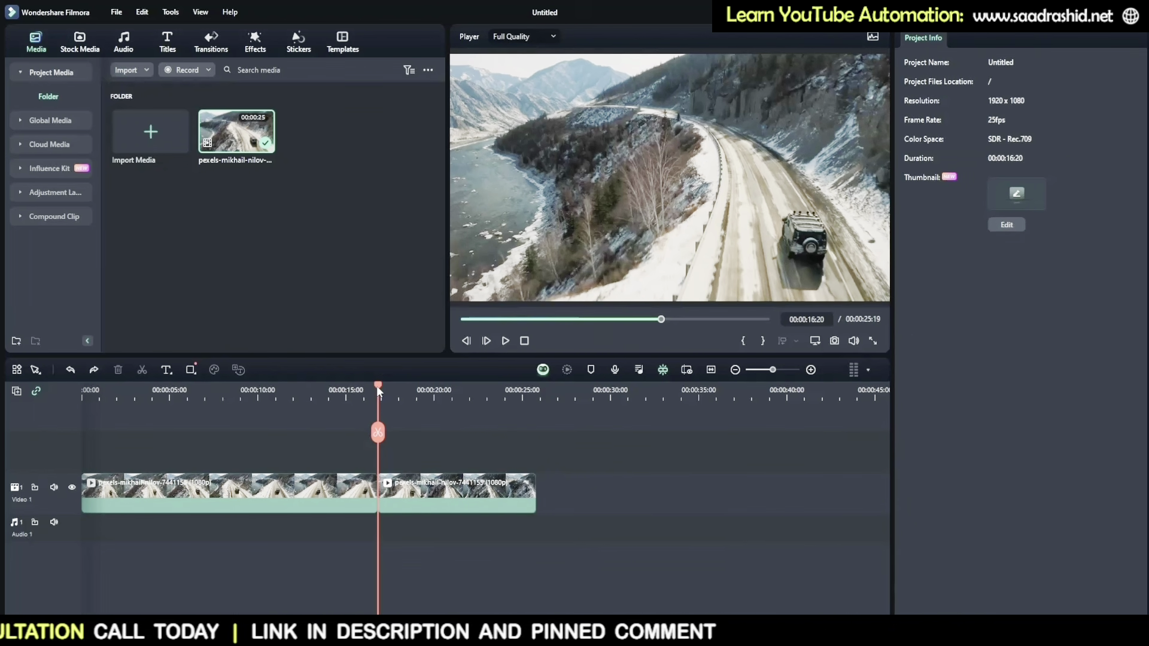
# Return the playhead to the start and enable Motion Tracking on the first part of the road clip.
pyautogui.moveTo(376, 386); pyautogui.dragTo(79, 443)
pyautogui.click(127, 493)
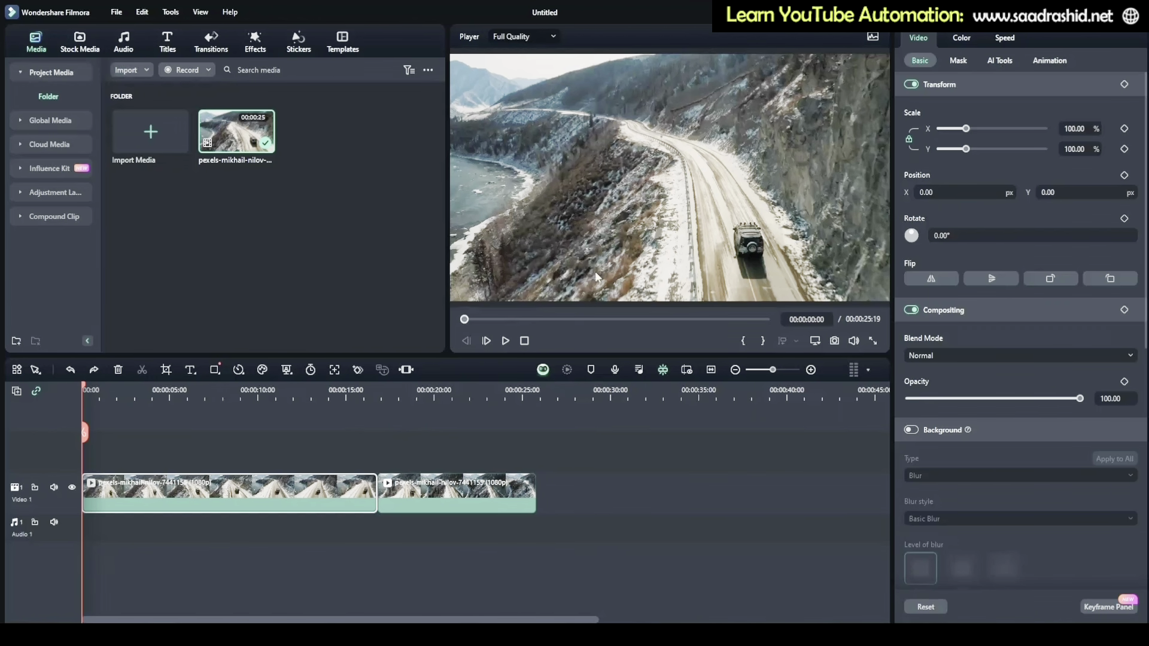
pyautogui.click(1004, 65)
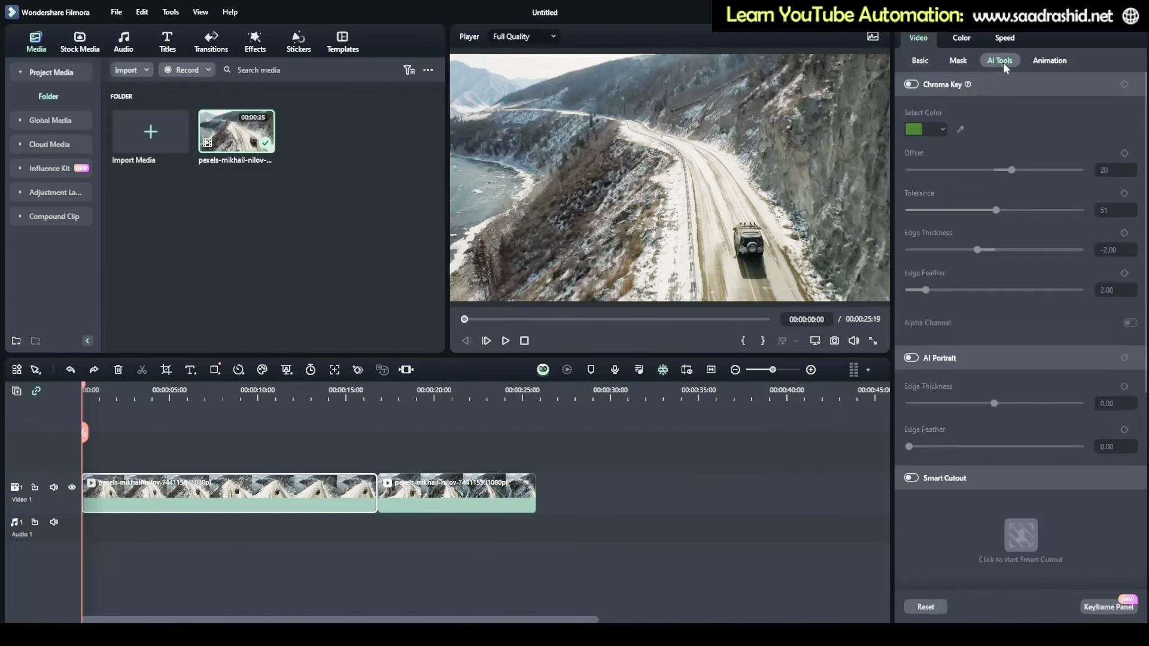
pyautogui.scroll(-4, 986, 341)
pyautogui.scroll(-2, 986, 348)
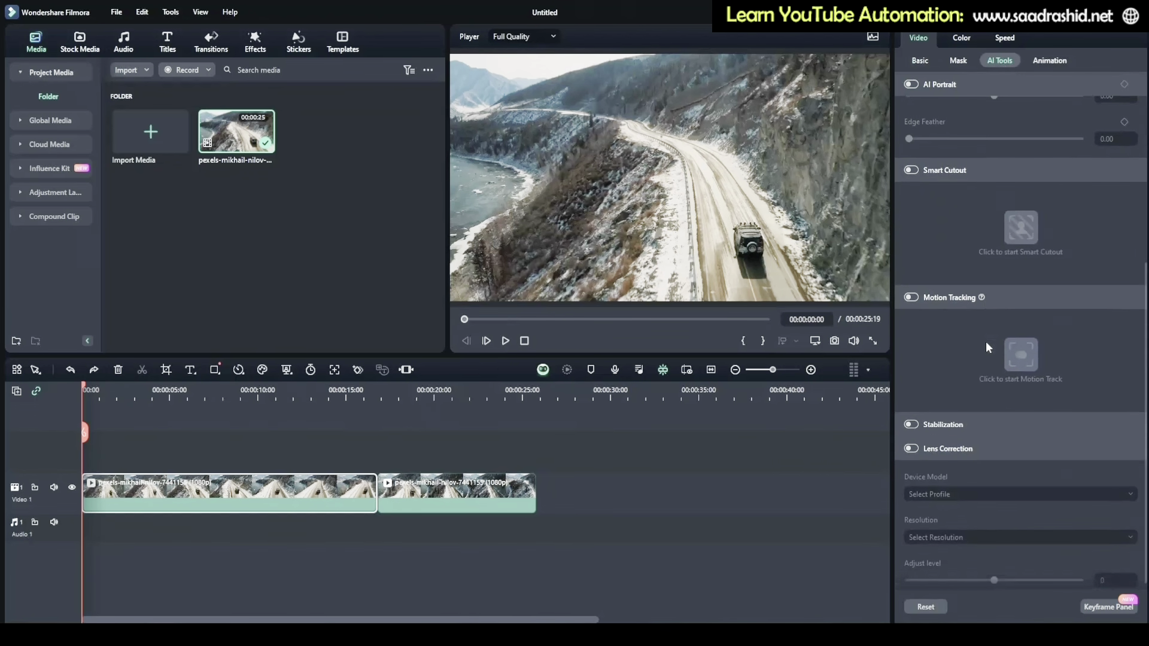
pyautogui.click(917, 299)
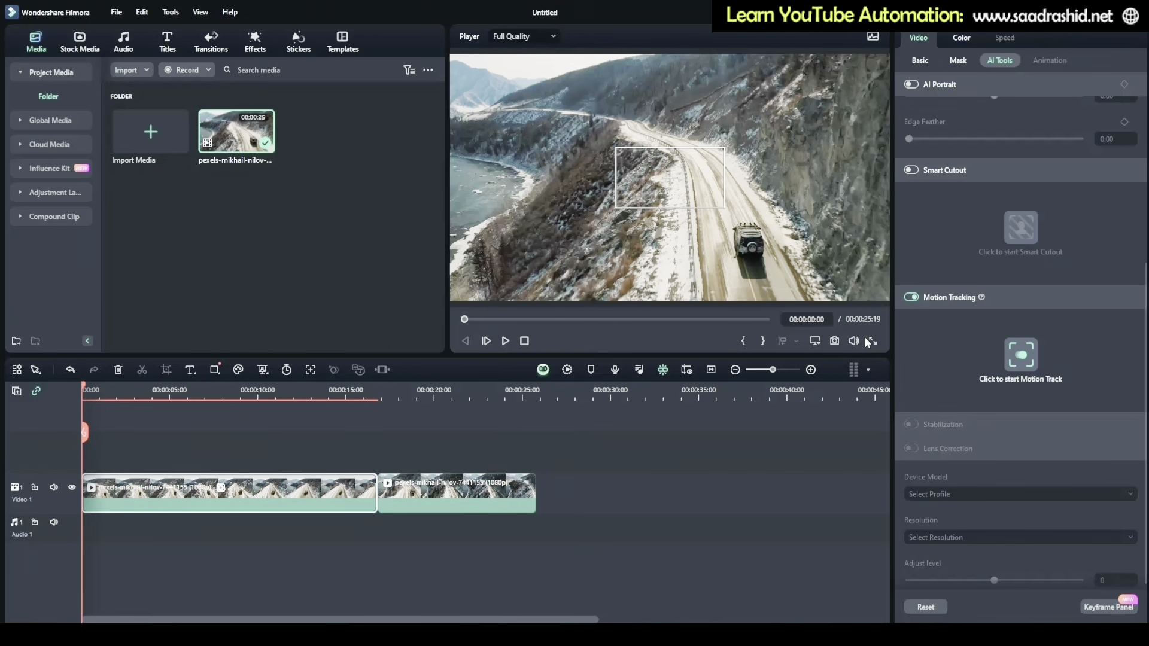
# Place a small tracking box around the jeep in the preview and run the motion track.
pyautogui.click(670, 173)
pyautogui.moveTo(686, 171); pyautogui.dragTo(751, 256)
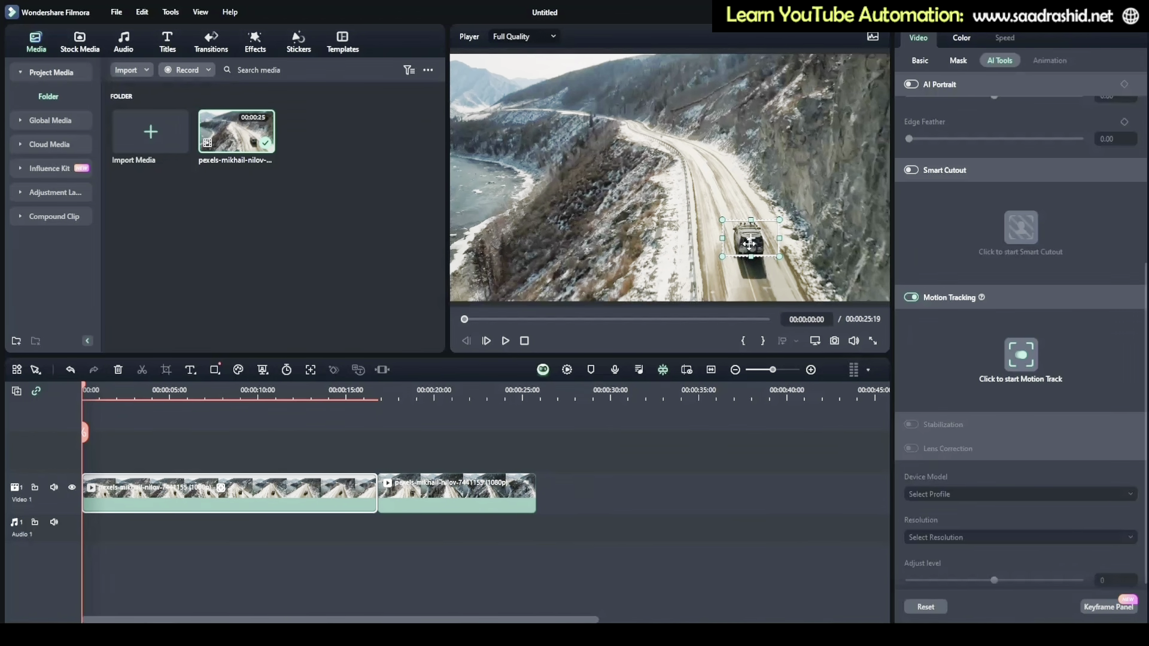
pyautogui.click(1018, 353)
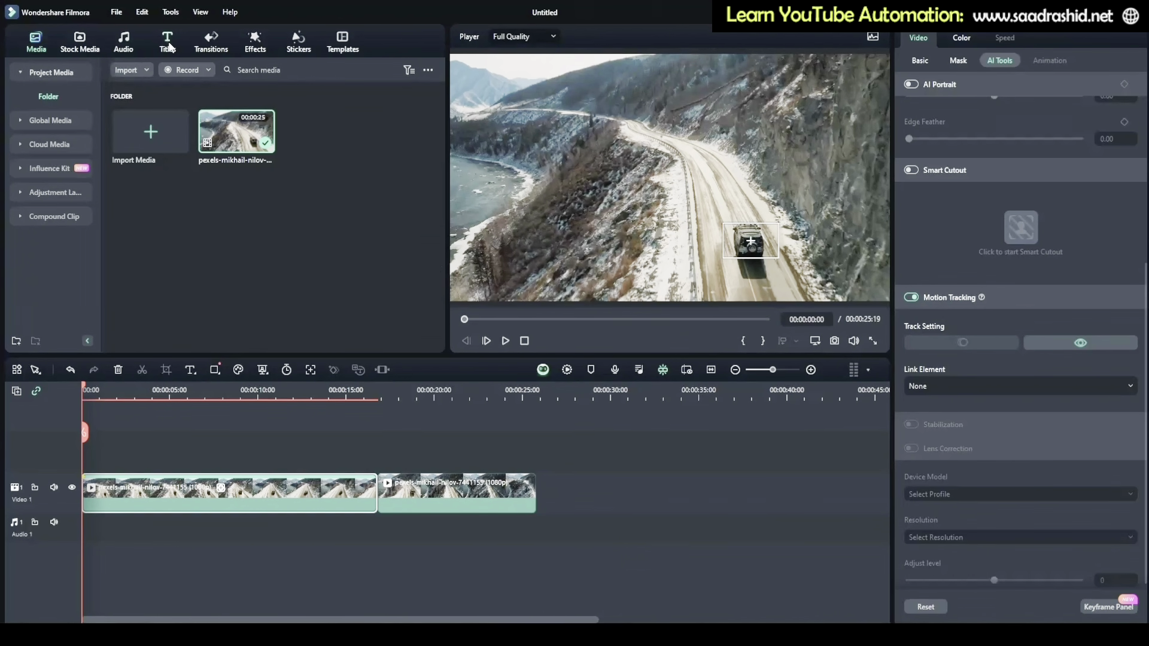
# Add the Default Title to the timeline above the road clip and change its text to "car".
pyautogui.click(168, 43)
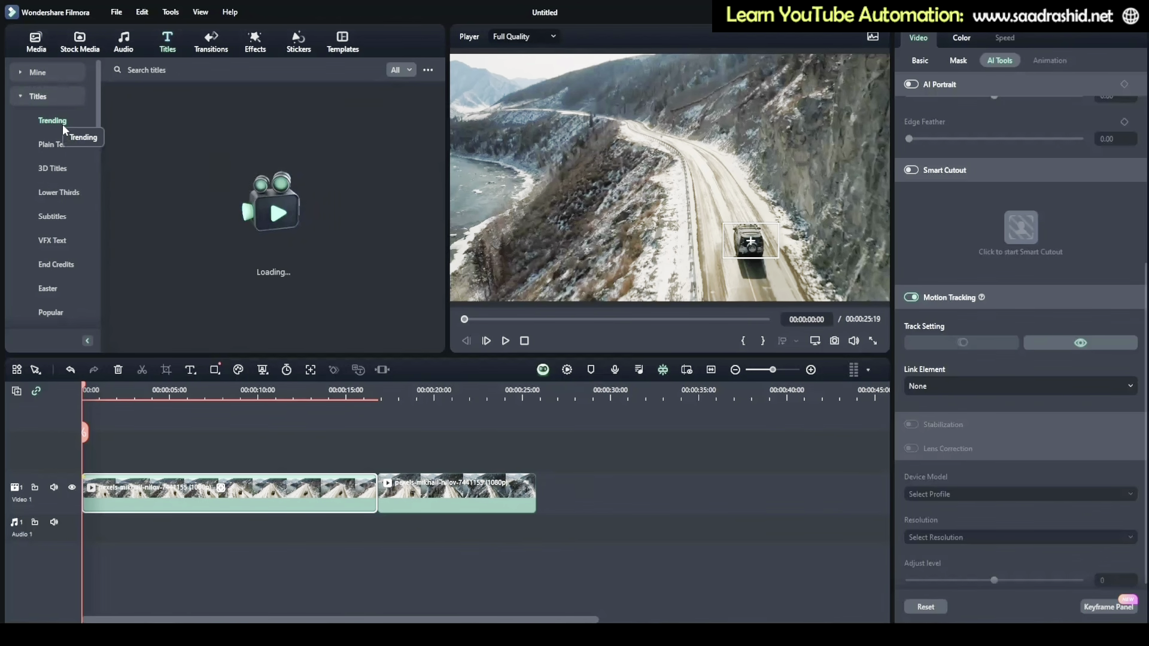
pyautogui.click(180, 242)
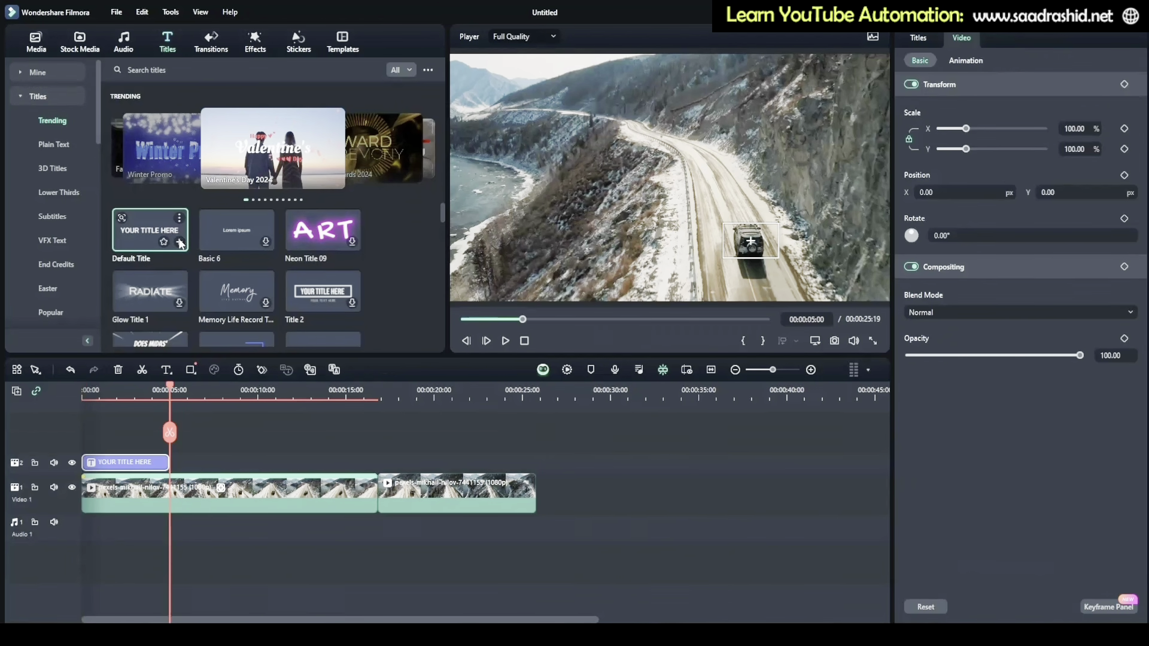
pyautogui.click(922, 38)
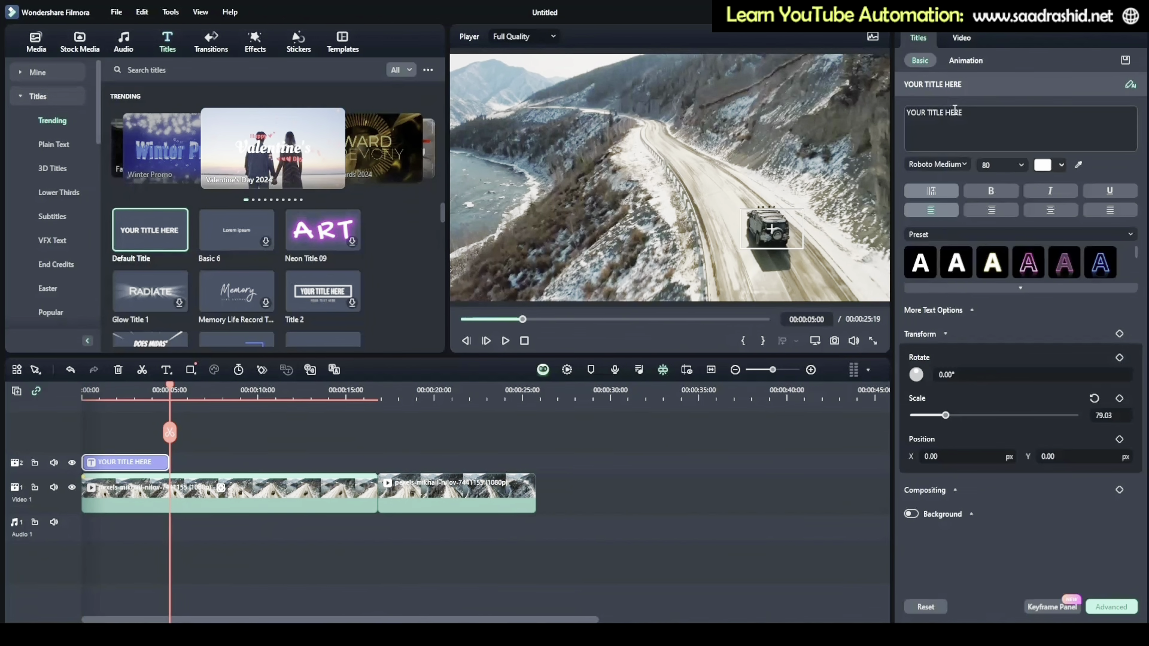
pyautogui.tripleClick(955, 110)
pyautogui.write('car')
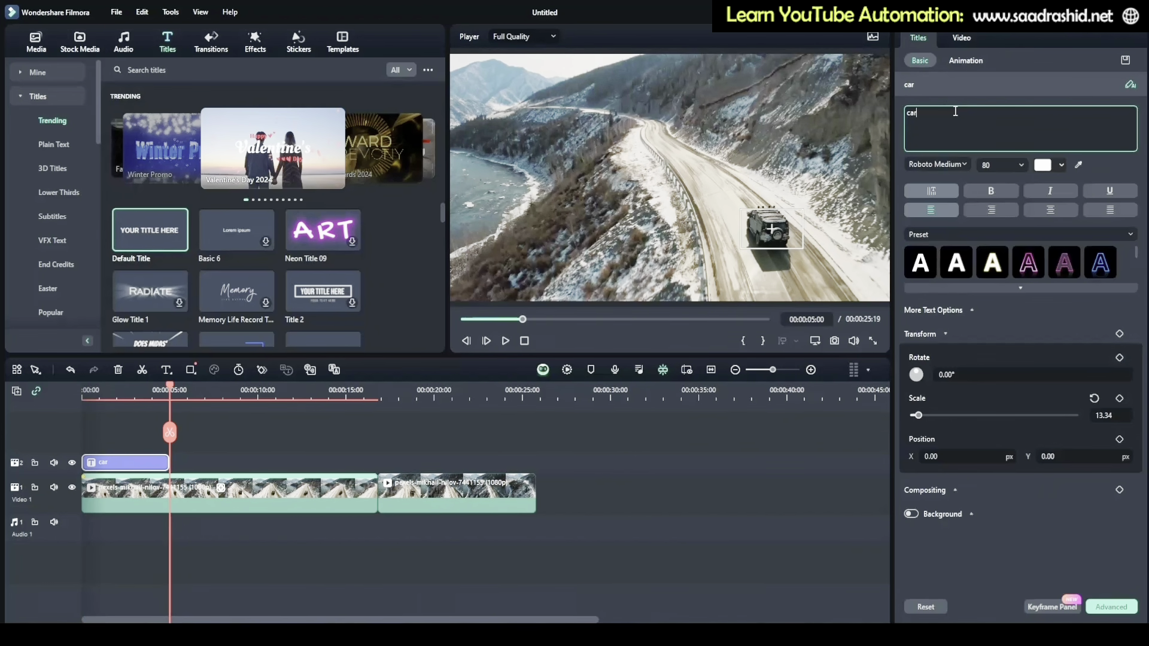
# Extend the car title on the timeline to the end of the first road clip.
pyautogui.click(163, 462)
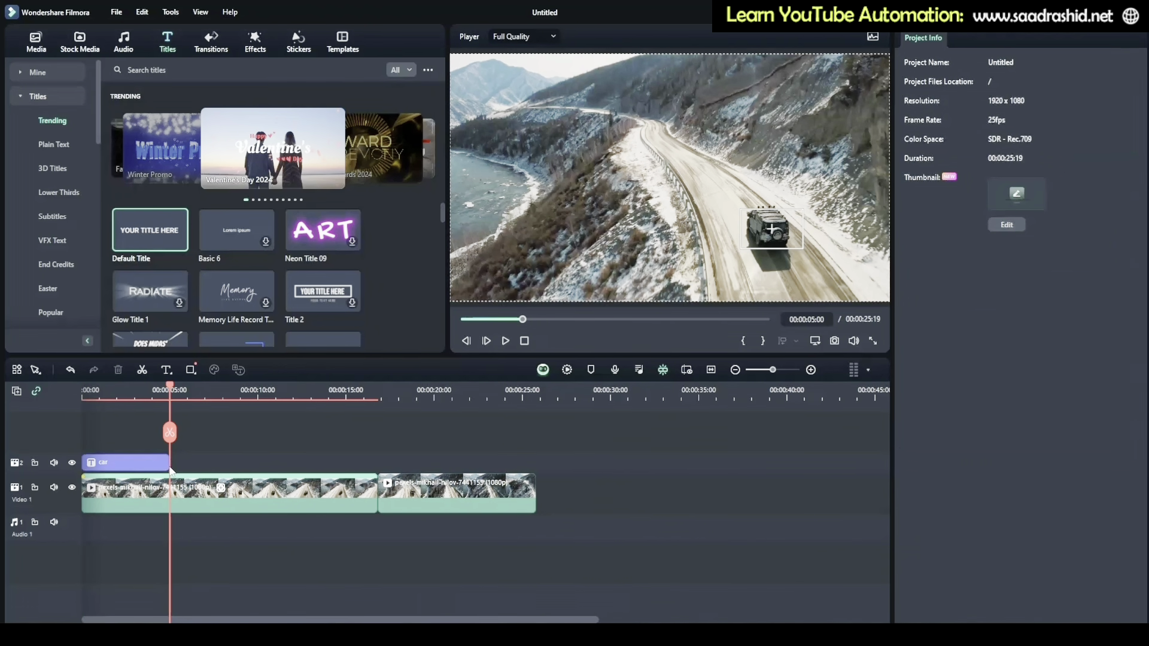
pyautogui.click(159, 443)
pyautogui.click(151, 462)
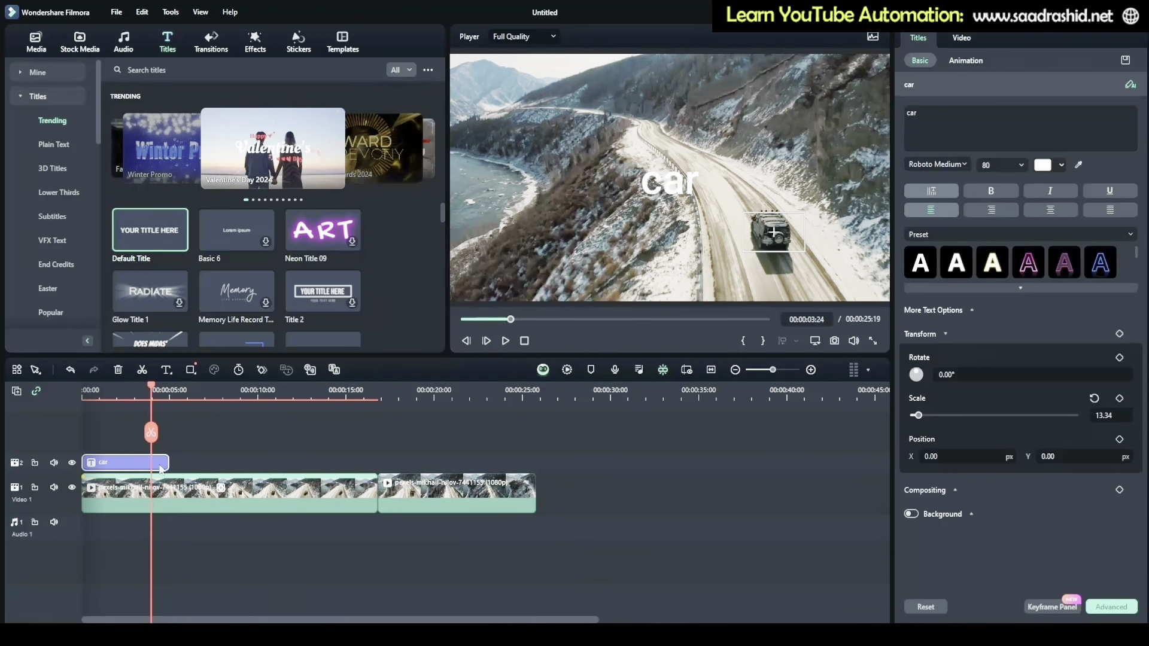
pyautogui.moveTo(170, 466); pyautogui.dragTo(377, 464)
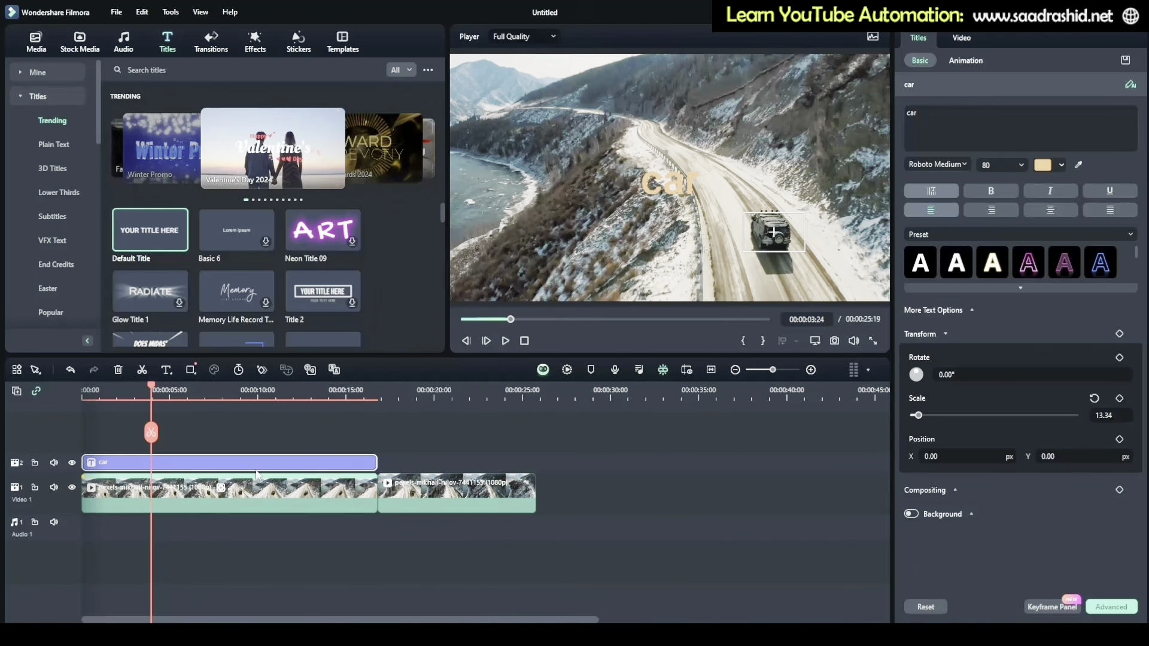
# Link the Default Title to the motion track of the first road clip.
pyautogui.click(251, 504)
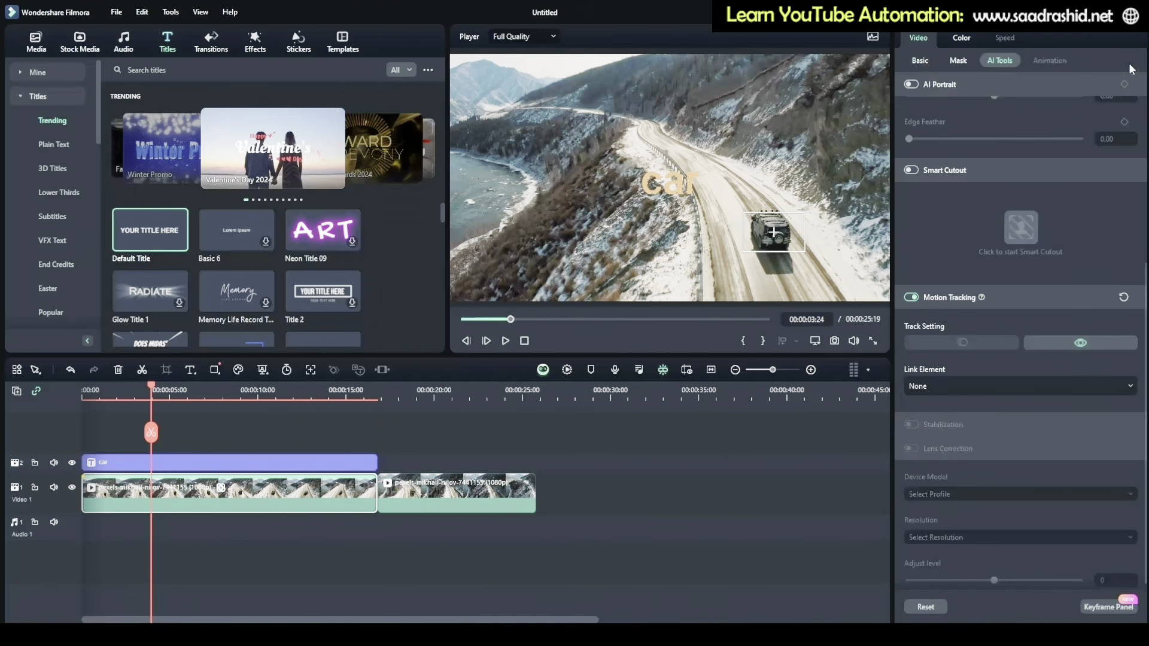
pyautogui.scroll(-1, 1030, 260)
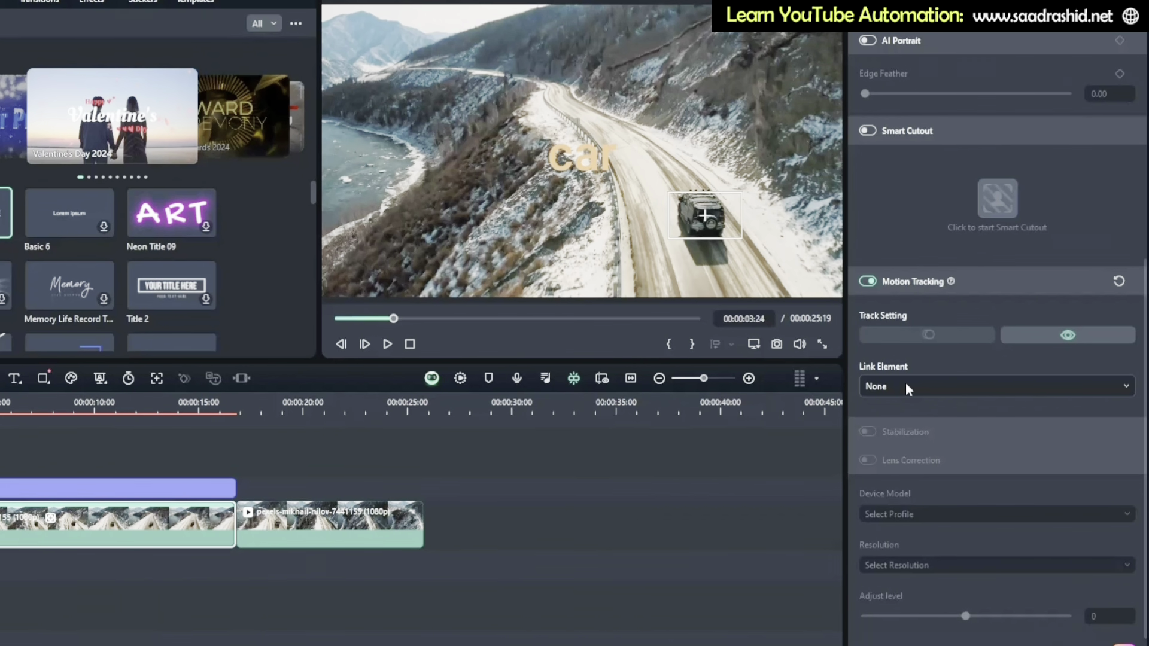
pyautogui.click(907, 387)
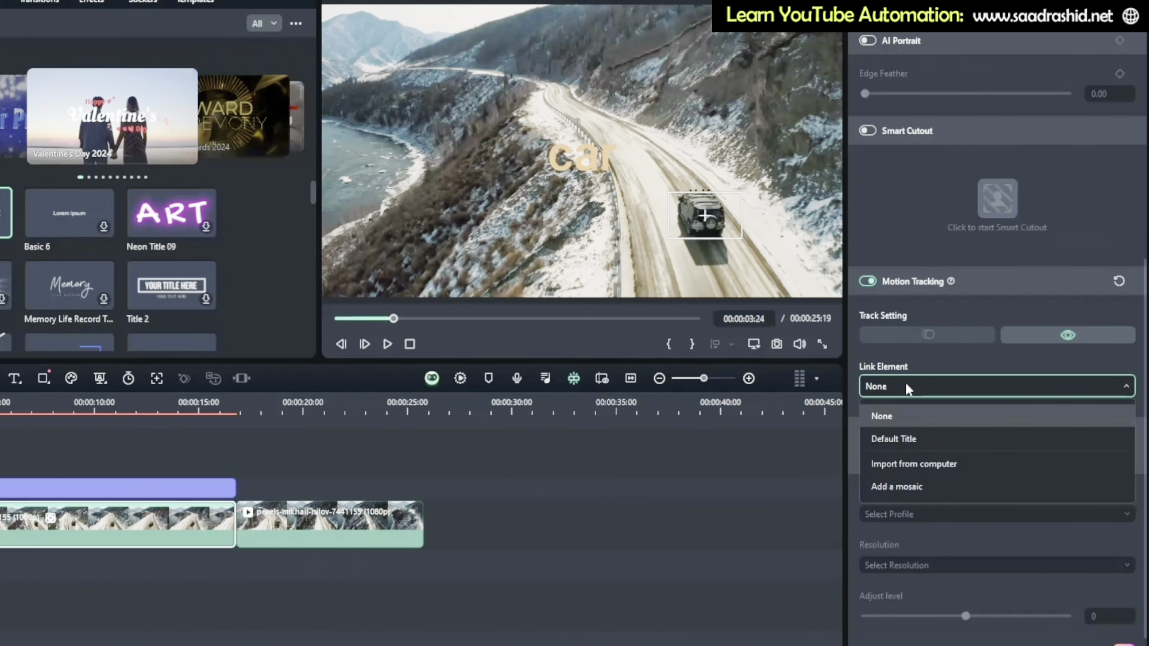
pyautogui.click(907, 443)
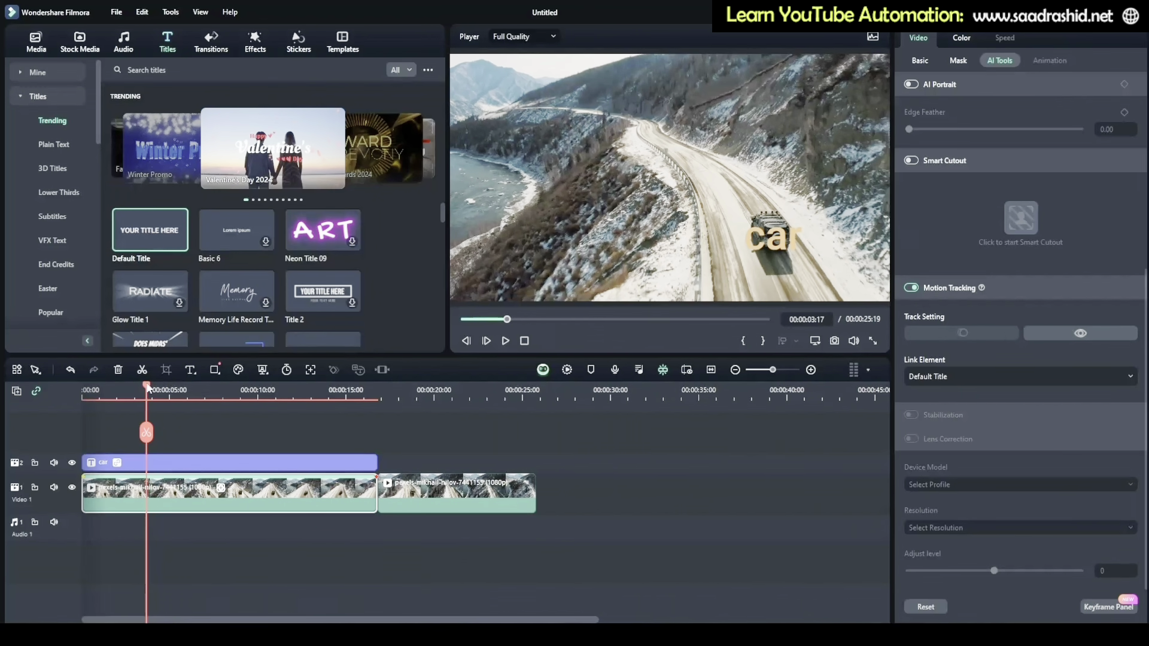
# Play the tracked title from the start of the timeline to check how it follows the jeep.
pyautogui.moveTo(152, 389); pyautogui.dragTo(83, 397)
pyautogui.press('space')
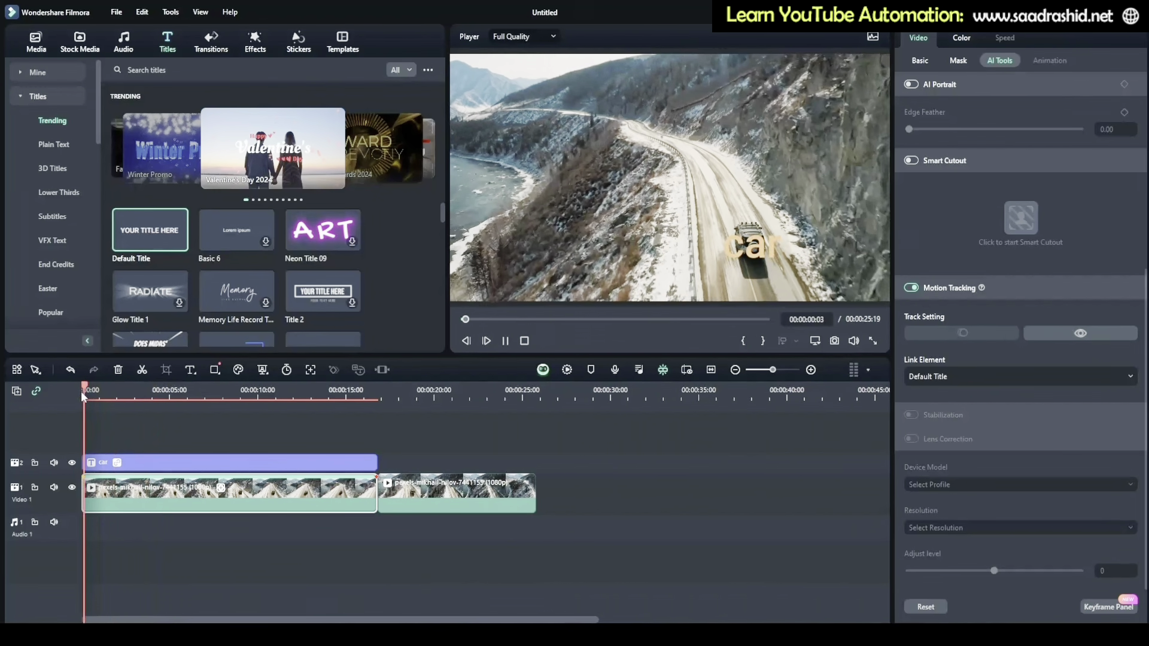
pyautogui.press('space')
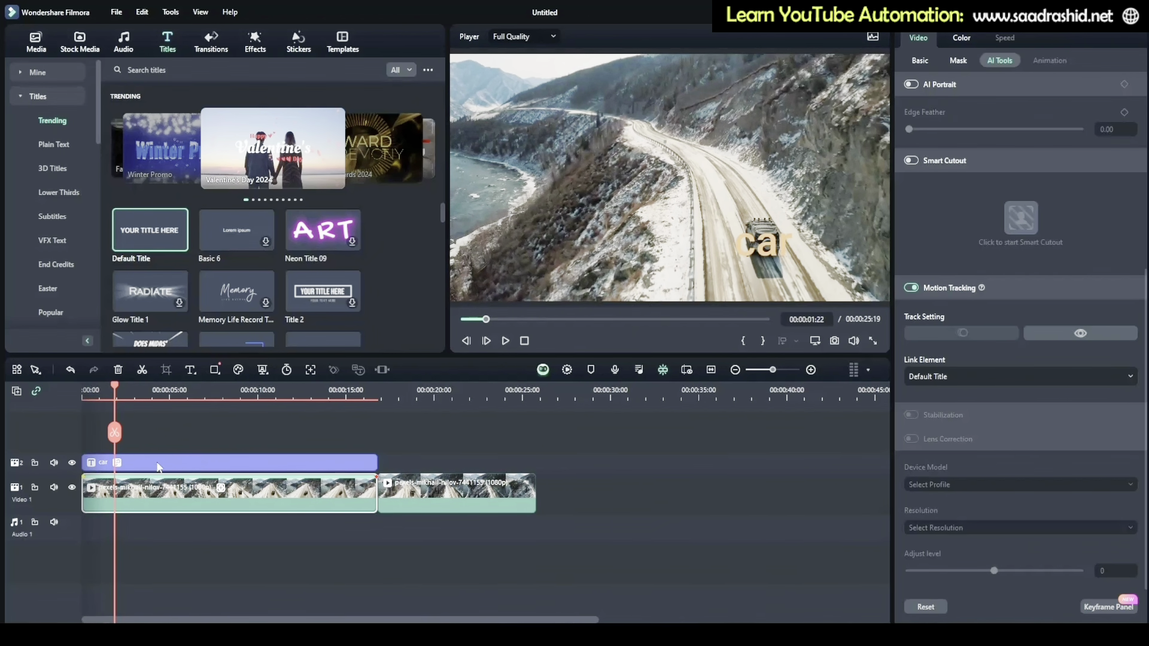
# Move the car title above the jeep to X -9.46, Y 148.60 and play the clip from the start.
pyautogui.click(119, 465)
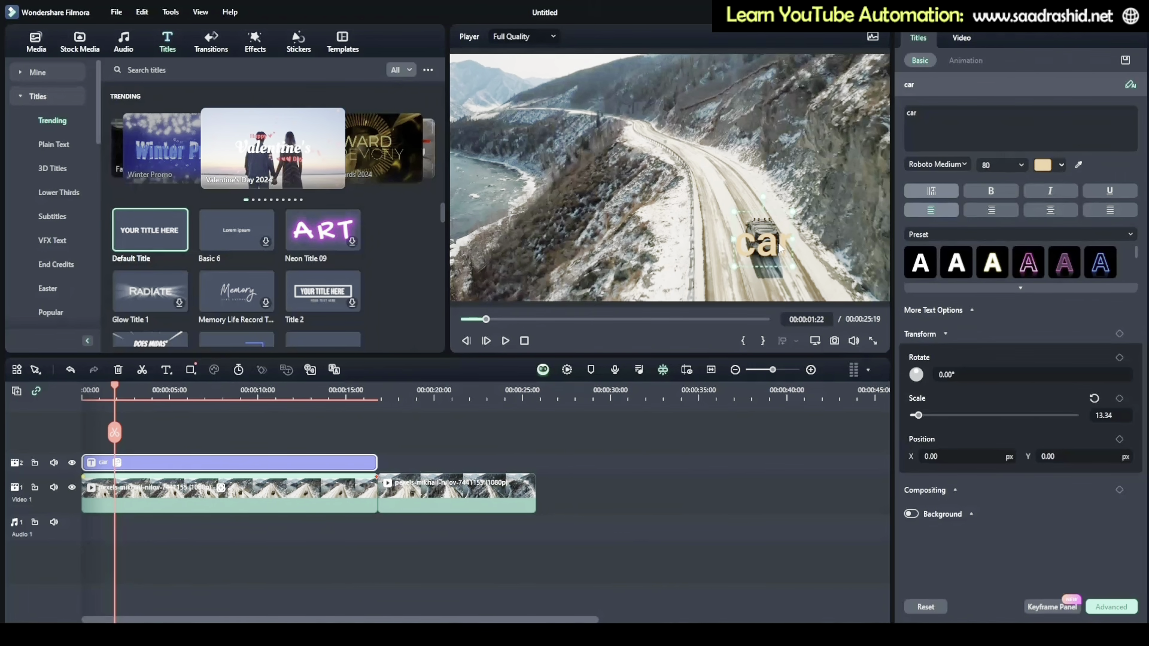
pyautogui.moveTo(780, 247); pyautogui.dragTo(778, 212)
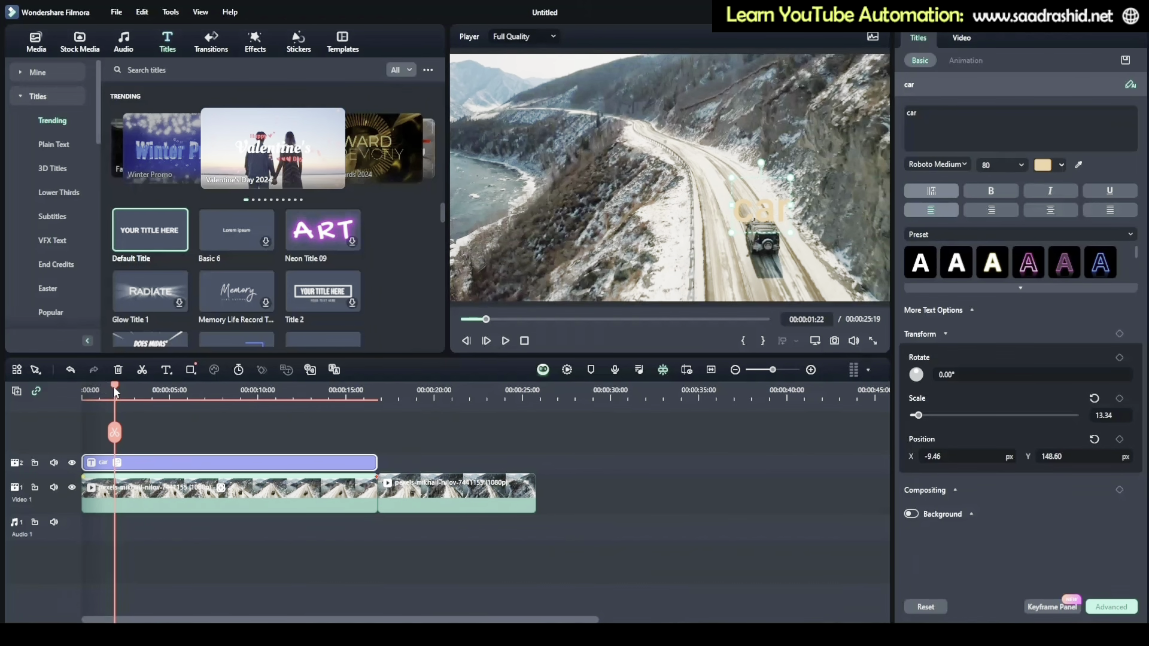
pyautogui.moveTo(108, 387); pyautogui.dragTo(81, 393)
pyautogui.press('space')
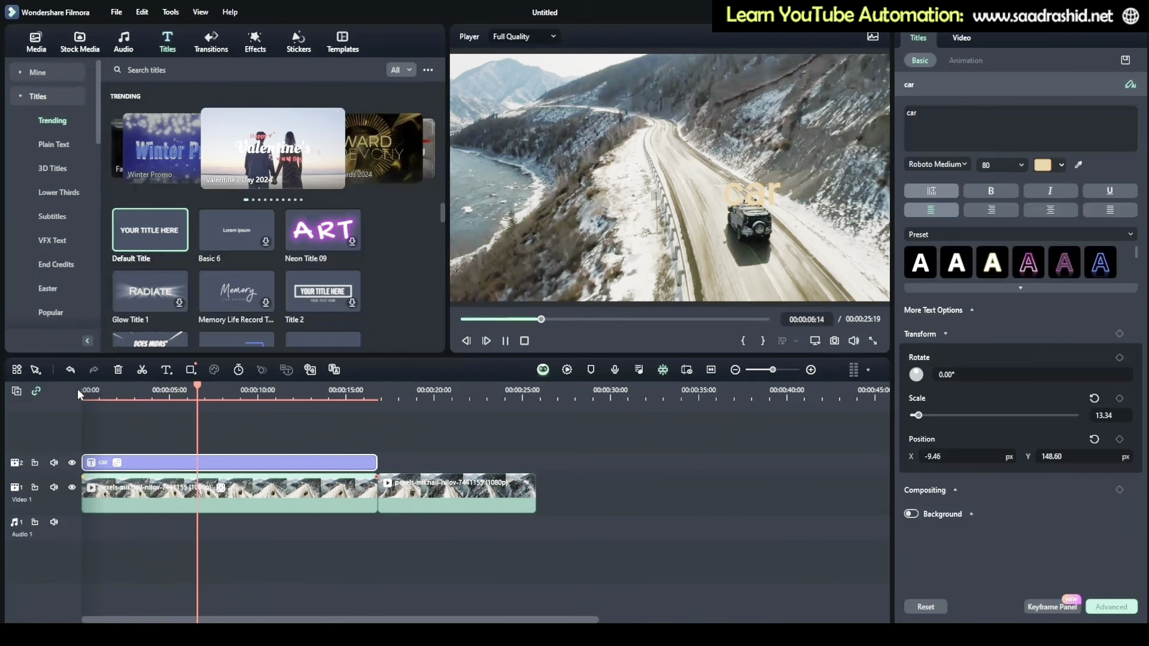
pyautogui.click(506, 341)
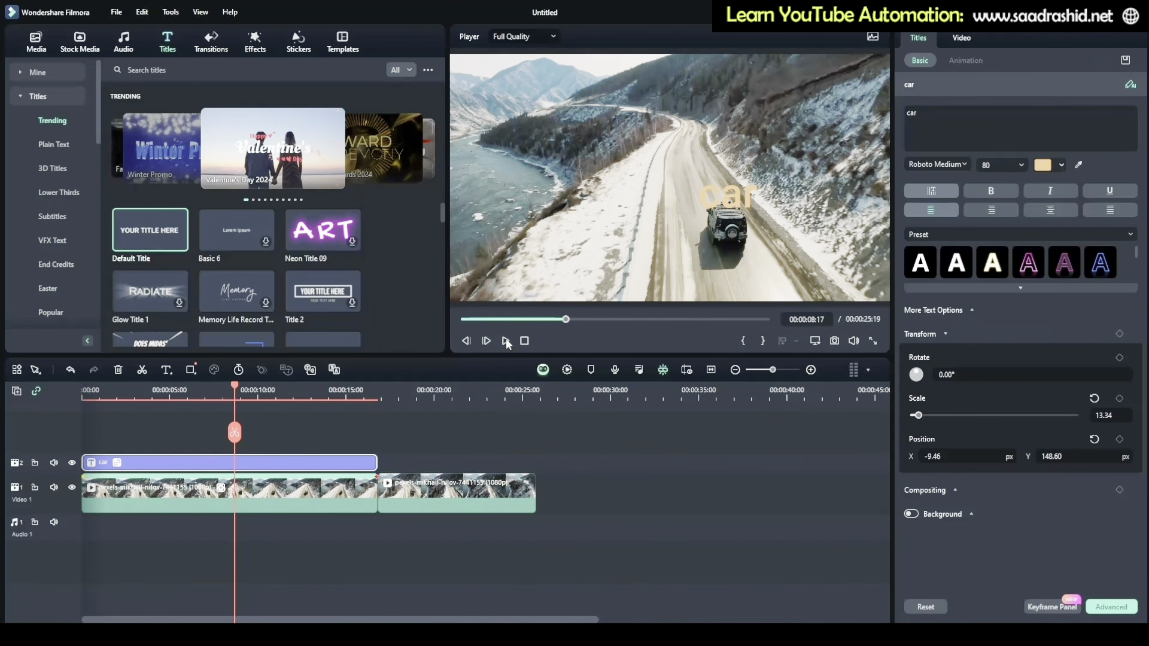
# Remove the car title and start a fresh project with the unsplit mountain road clip.
pyautogui.click(190, 431)
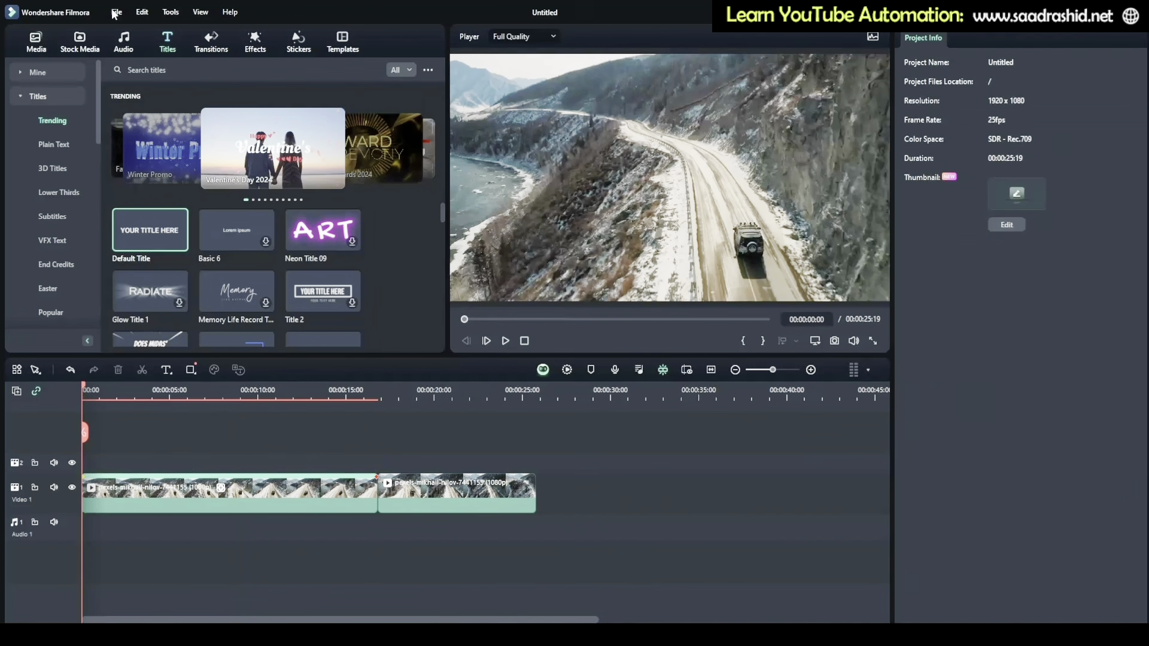
pyautogui.click(116, 12)
pyautogui.click(157, 44)
pyautogui.click(123, 12)
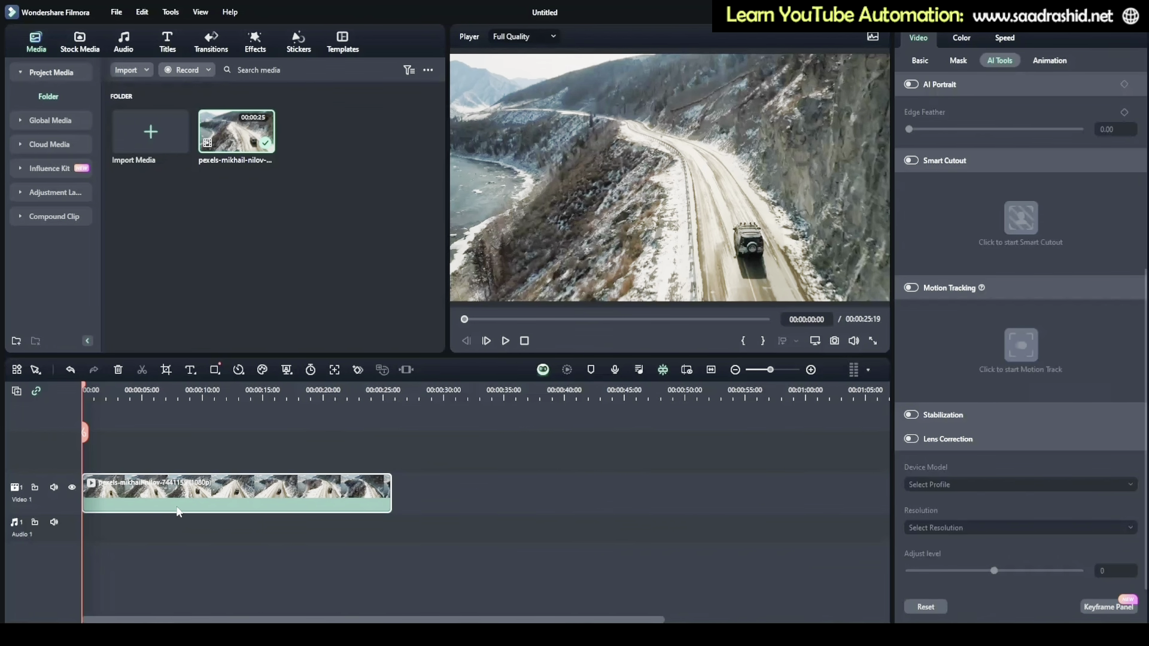
# Apply the Montage speed ramping preset to the road clip and play it.
pyautogui.click(1006, 37)
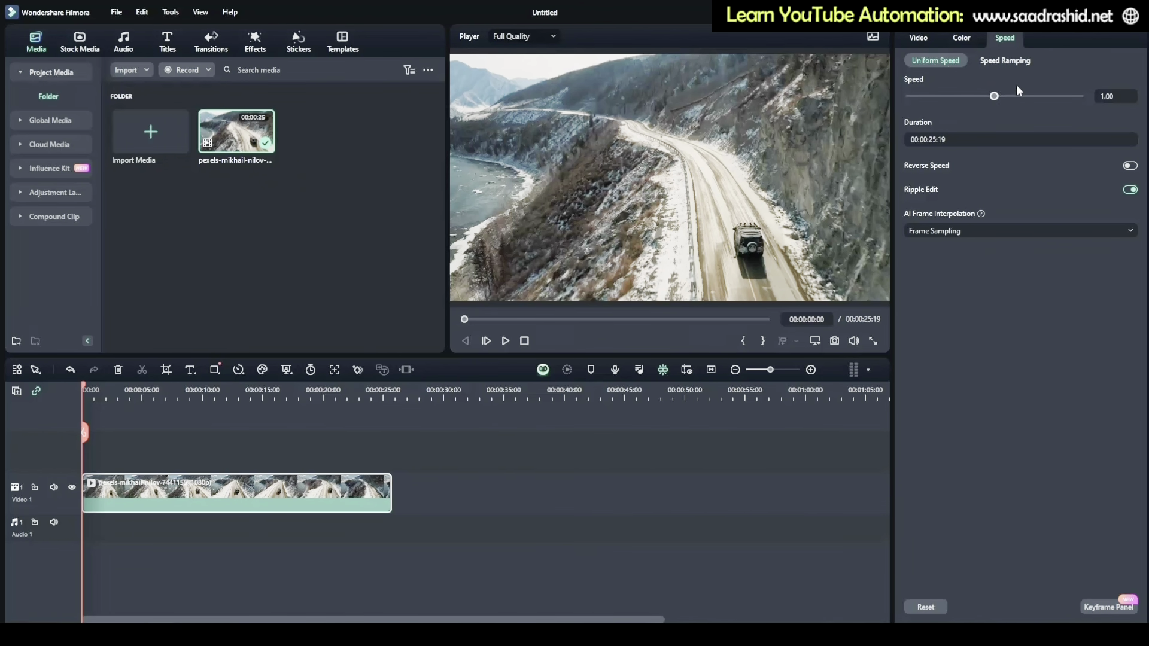
pyautogui.click(1014, 60)
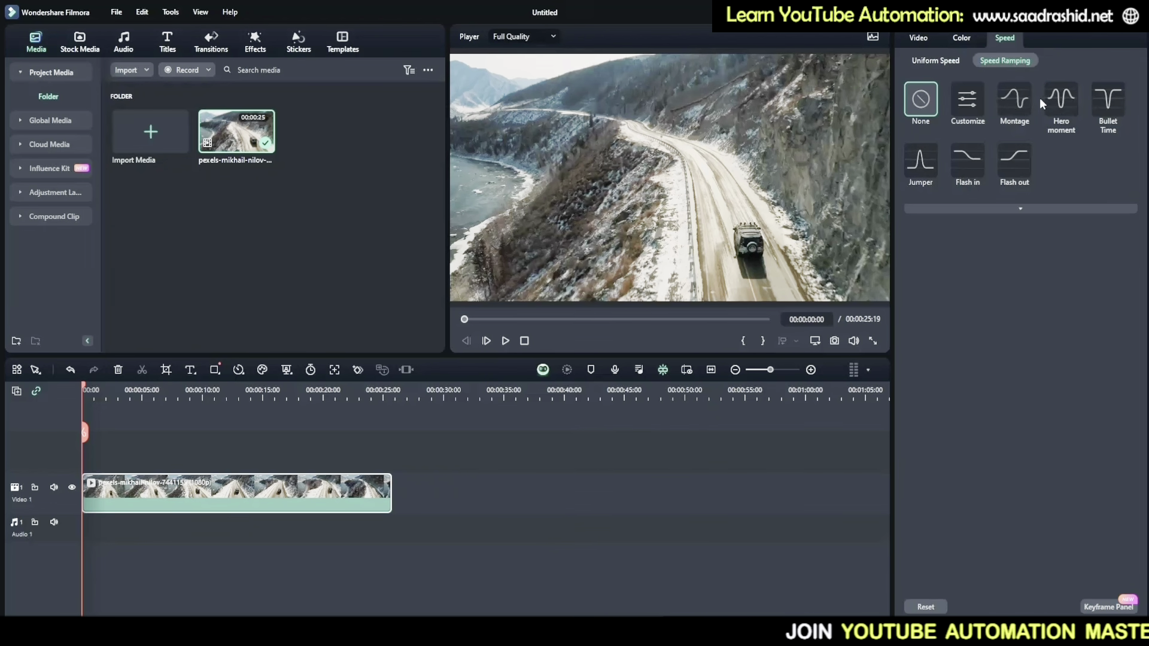
pyautogui.click(1024, 101)
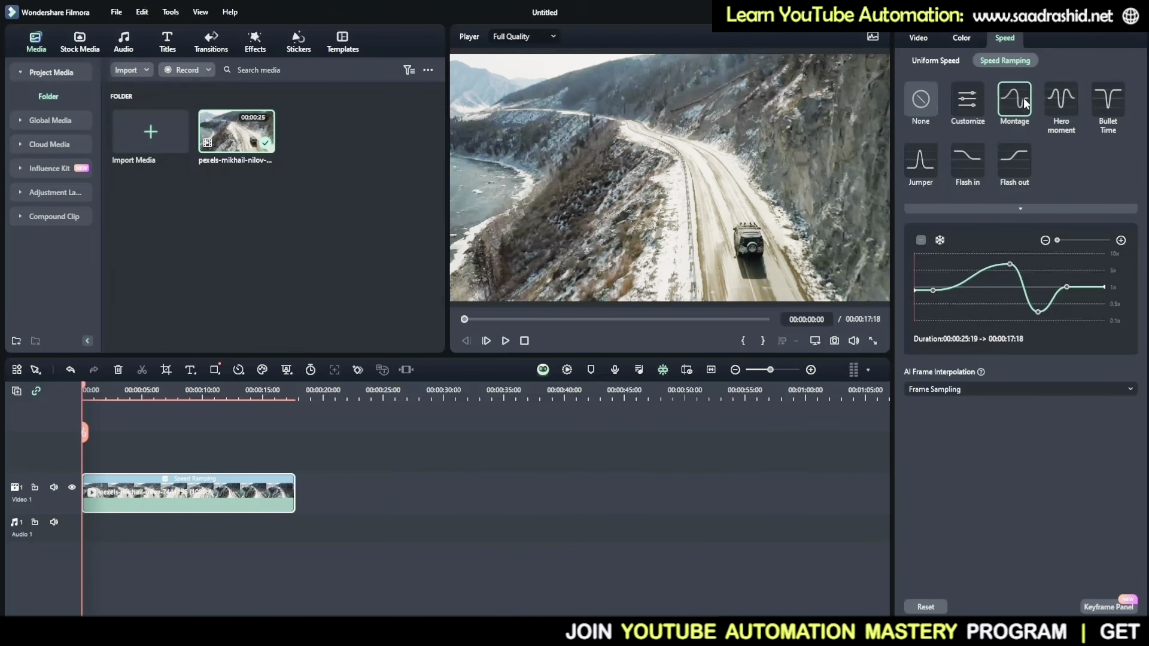
pyautogui.click(504, 345)
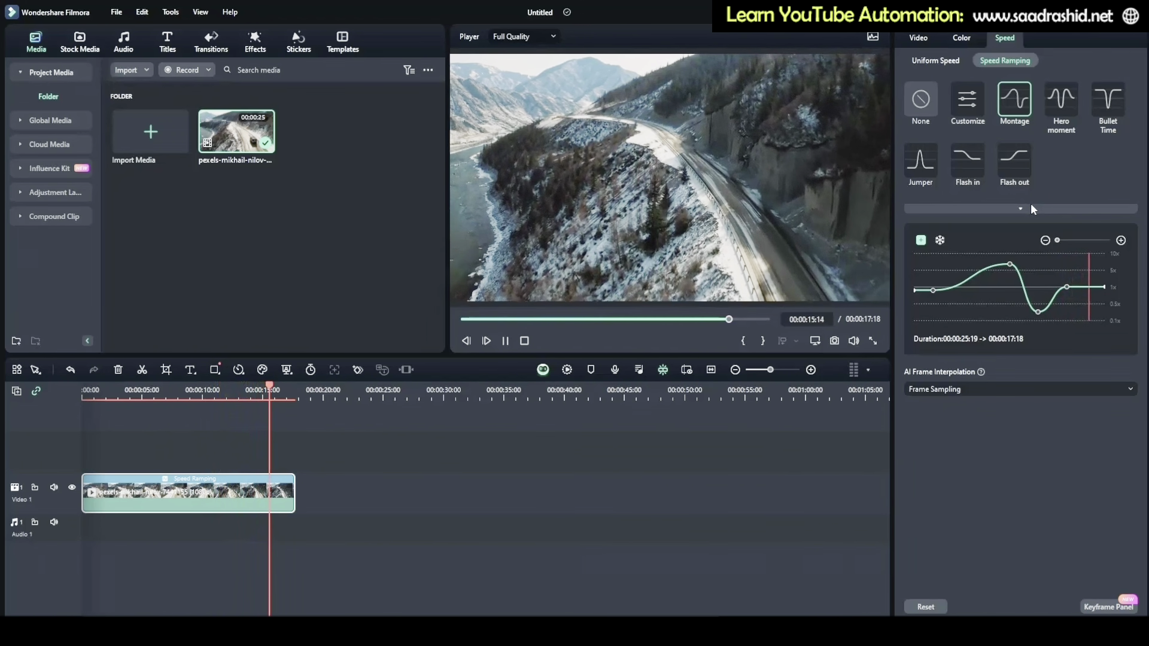
pyautogui.press('space')
# Switch the speed ramping to Customize and delete the first and middle points of the speed curve.
pyautogui.click(954, 117)
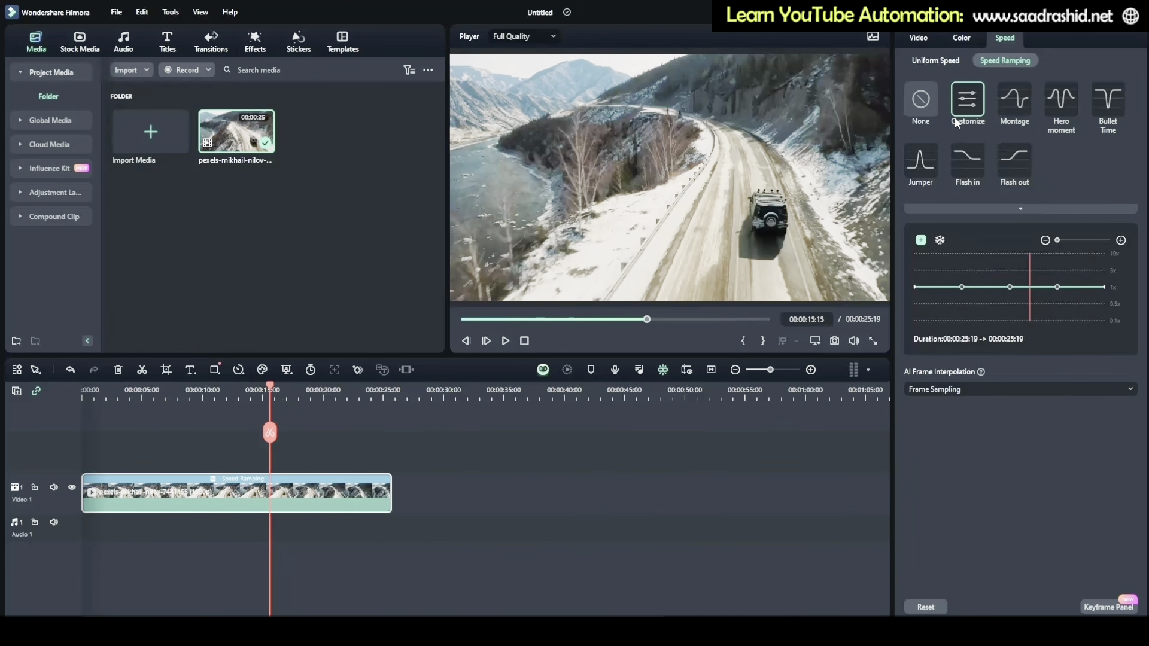
pyautogui.moveTo(1026, 262); pyautogui.dragTo(962, 266)
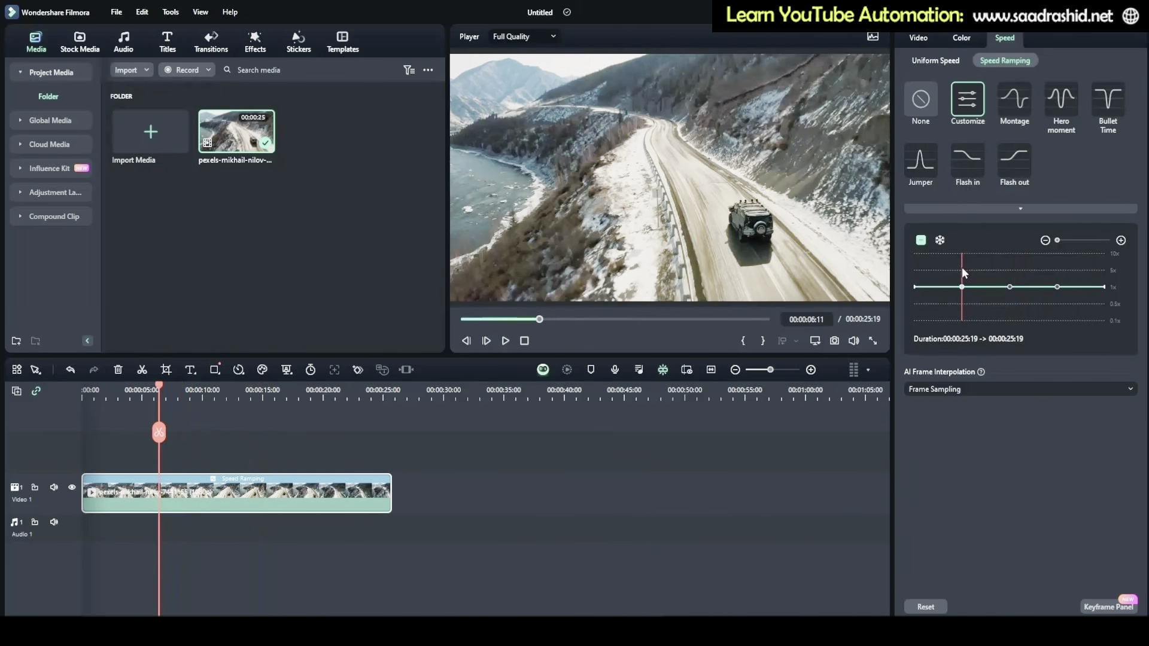
pyautogui.click(922, 240)
pyautogui.moveTo(961, 258); pyautogui.dragTo(1009, 272)
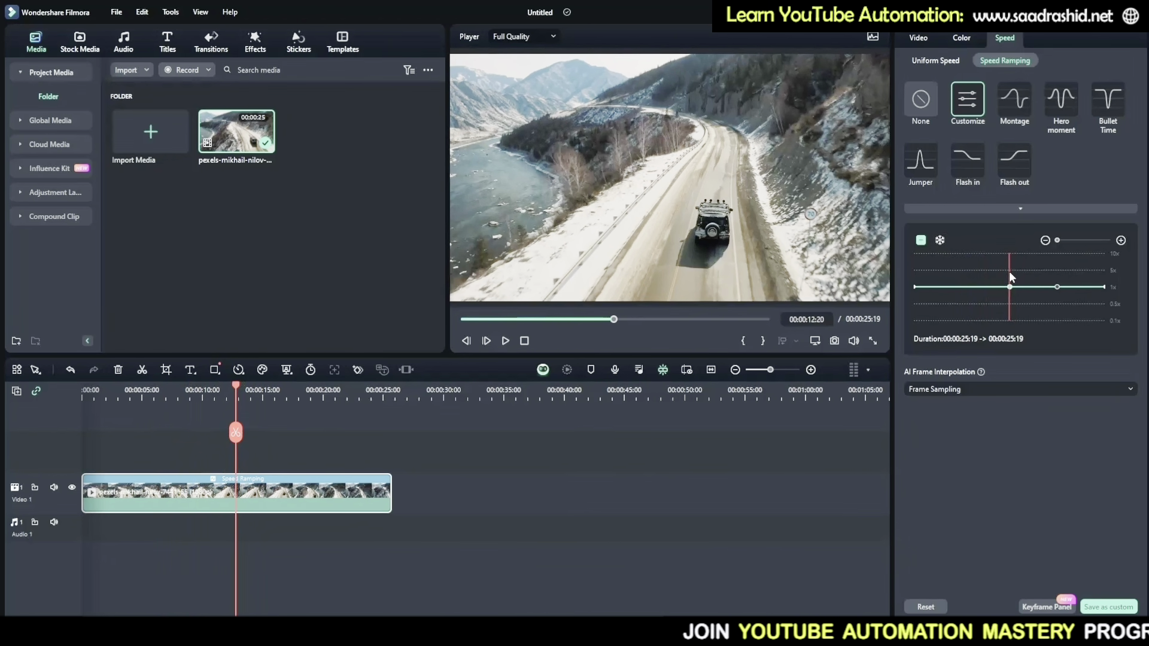
pyautogui.click(922, 241)
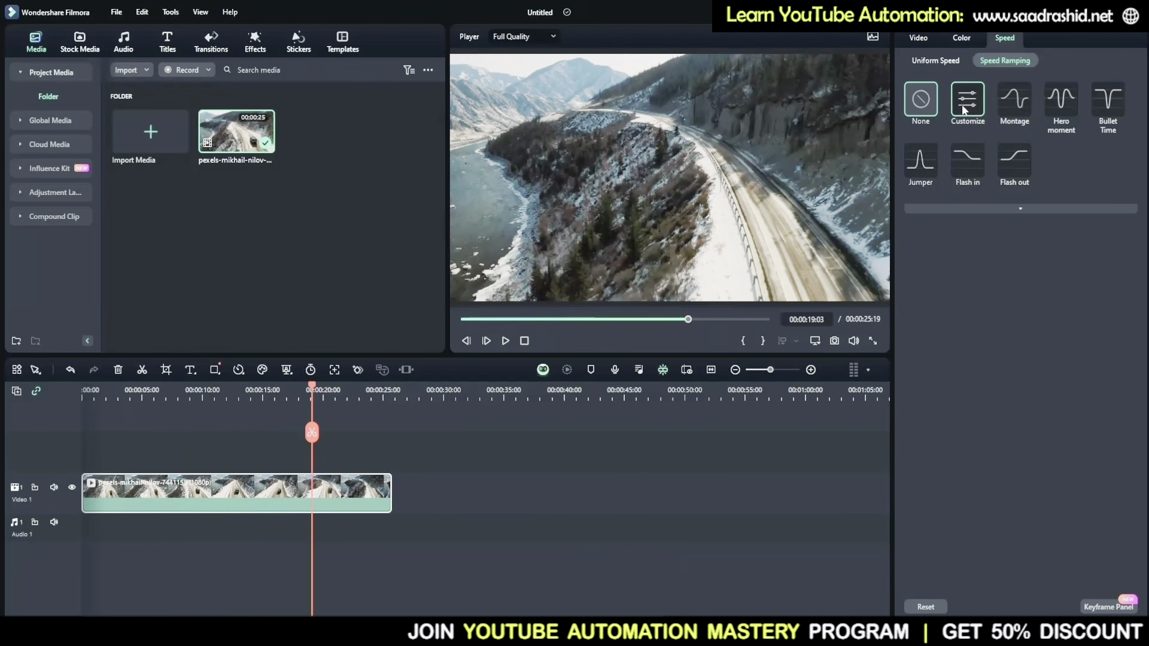
# Apply Customize speed ramping with the outer points raised to about 5x and the middle point lowered to about 0.5x, and play the clip.
pyautogui.click(965, 110)
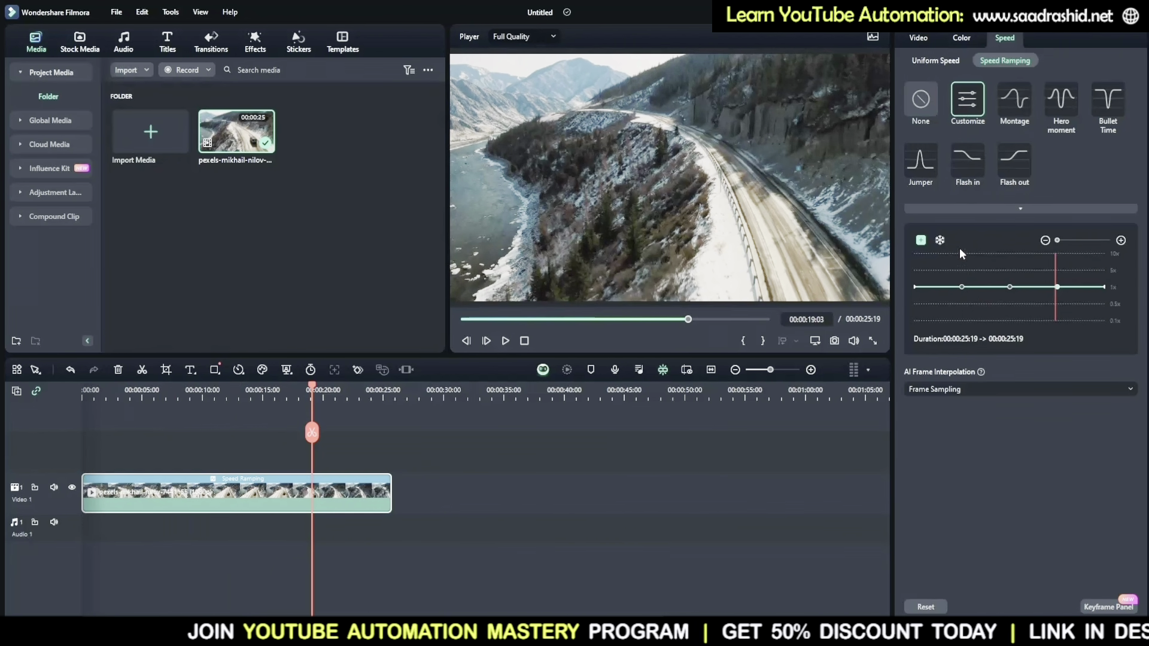
pyautogui.moveTo(1055, 258); pyautogui.dragTo(942, 275)
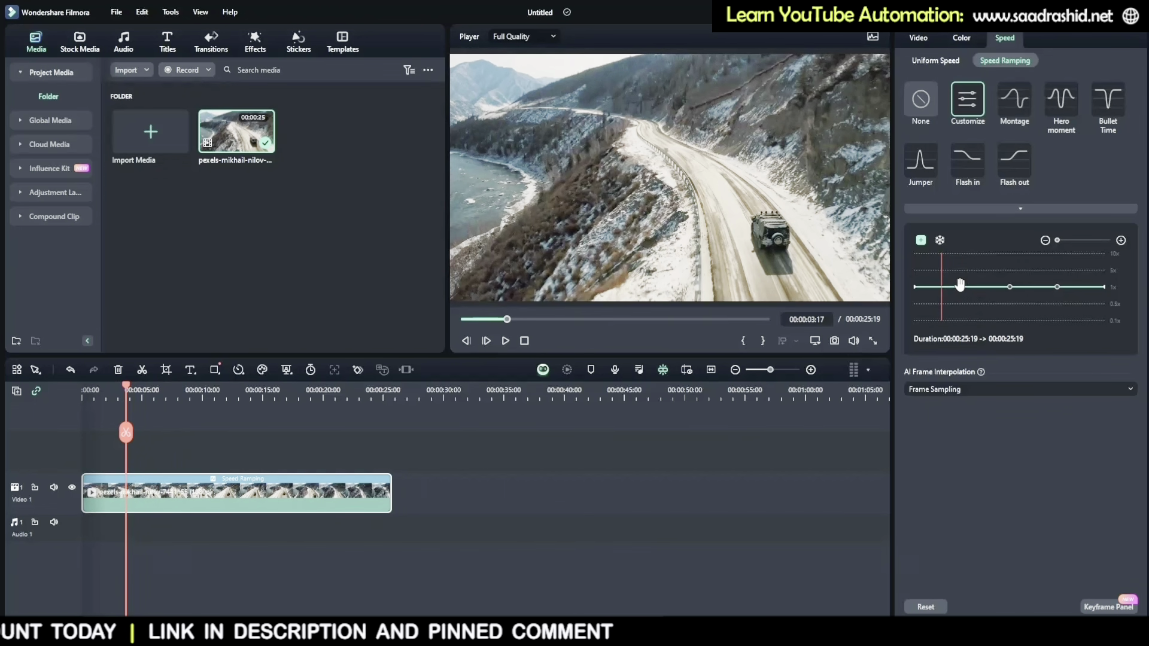
pyautogui.moveTo(960, 285); pyautogui.dragTo(939, 269)
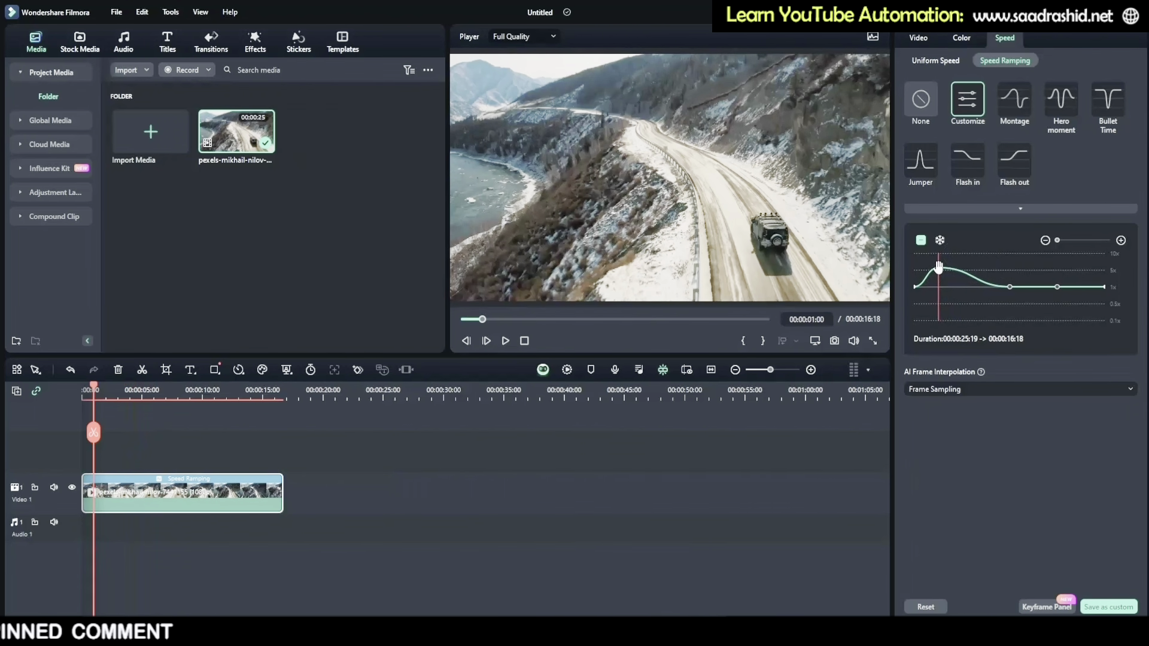
pyautogui.moveTo(1010, 286); pyautogui.dragTo(1055, 273)
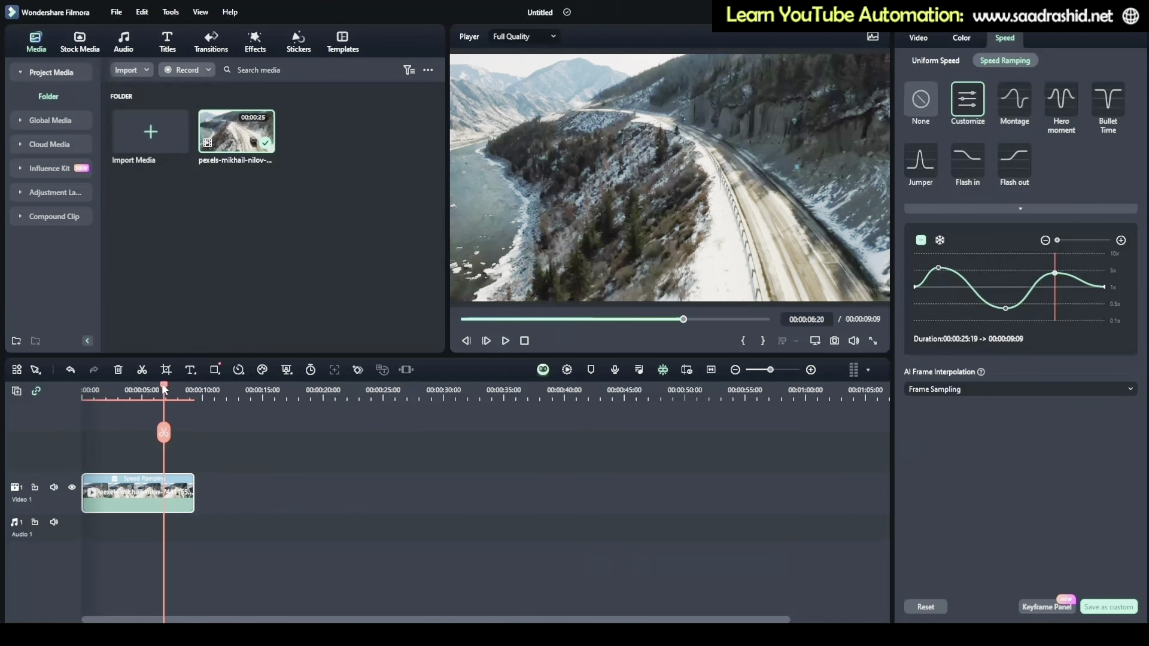
pyautogui.moveTo(163, 389); pyautogui.dragTo(66, 407)
pyautogui.click(506, 341)
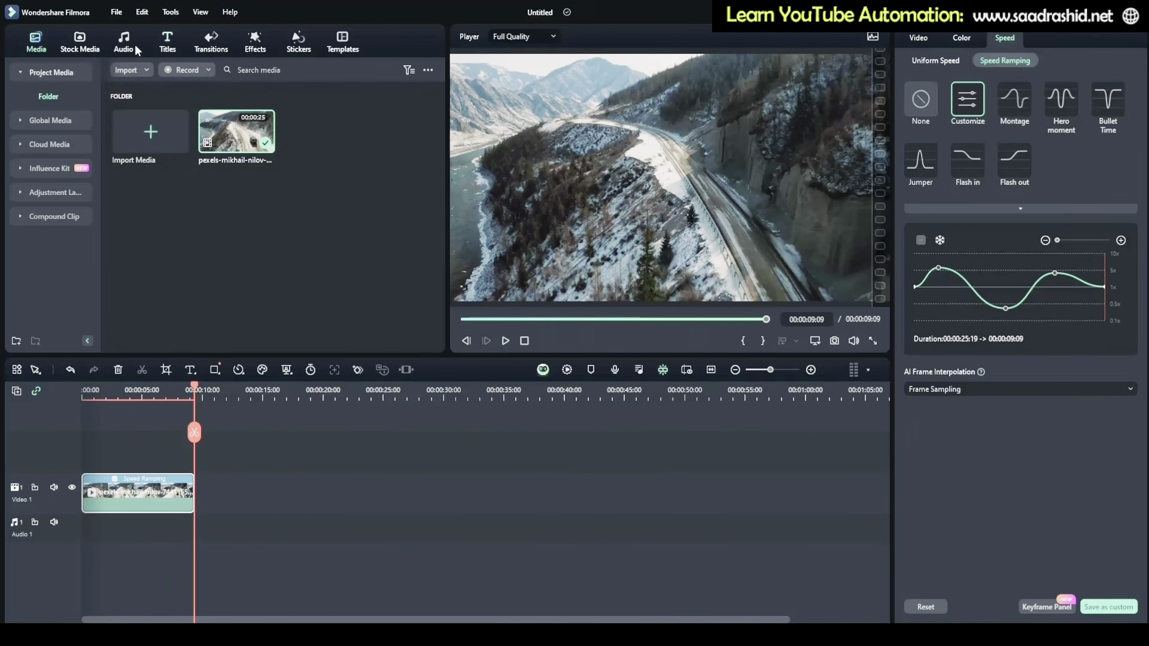
pyautogui.click(117, 15)
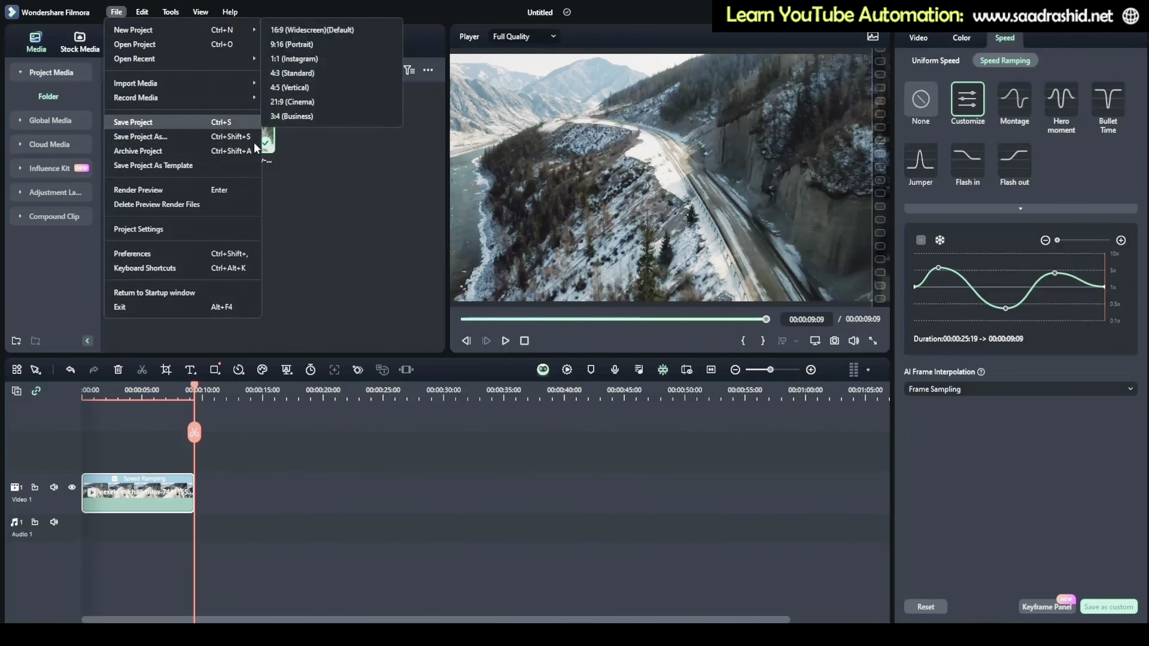
pyautogui.click(292, 216)
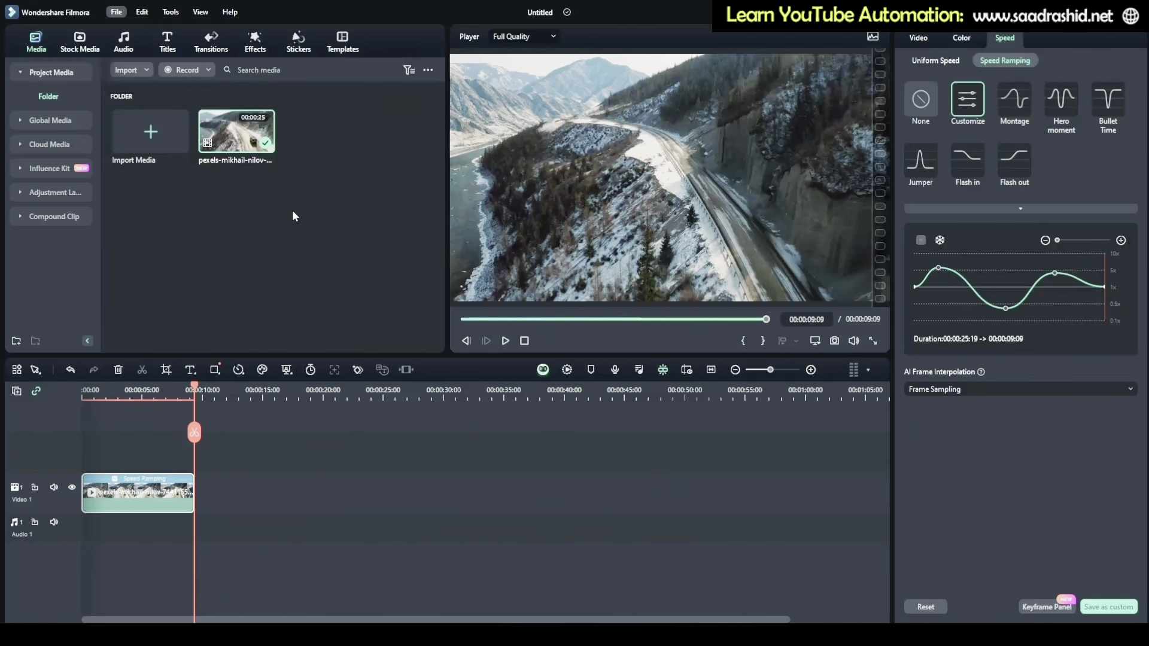
# Examine the stock media library categories, including Solid Color, and the partner sources Pexels, Giphy, Pixabay and Unsplash.
pyautogui.click(76, 45)
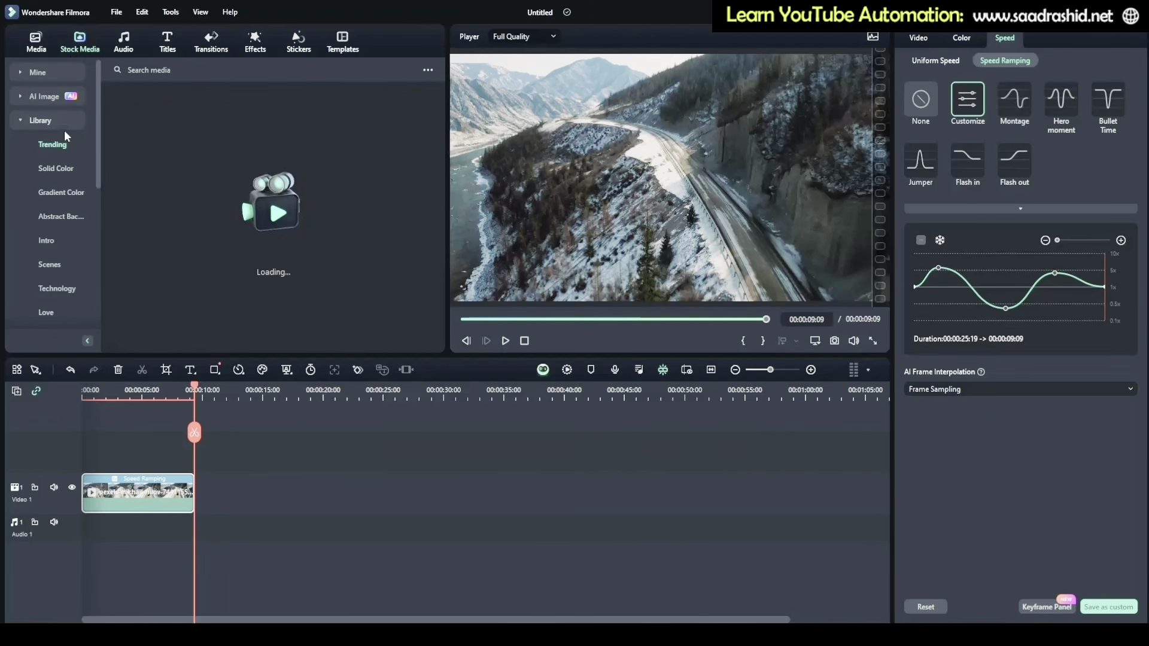
pyautogui.click(60, 170)
pyautogui.scroll(-3, 60, 171)
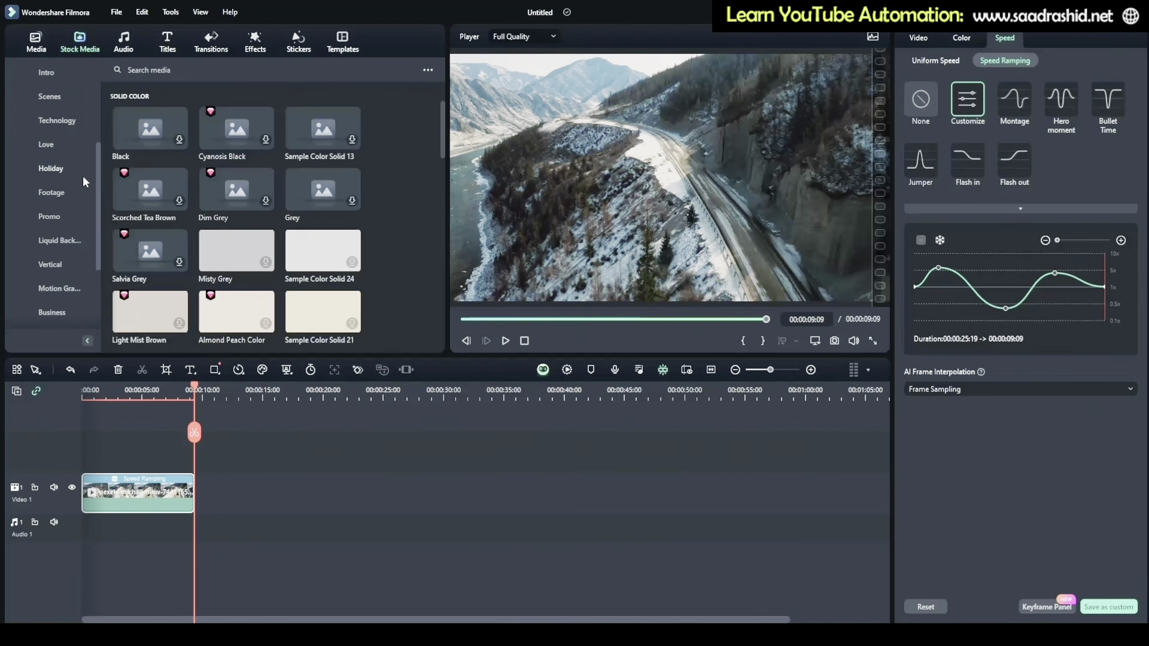
pyautogui.scroll(-5, 97, 206)
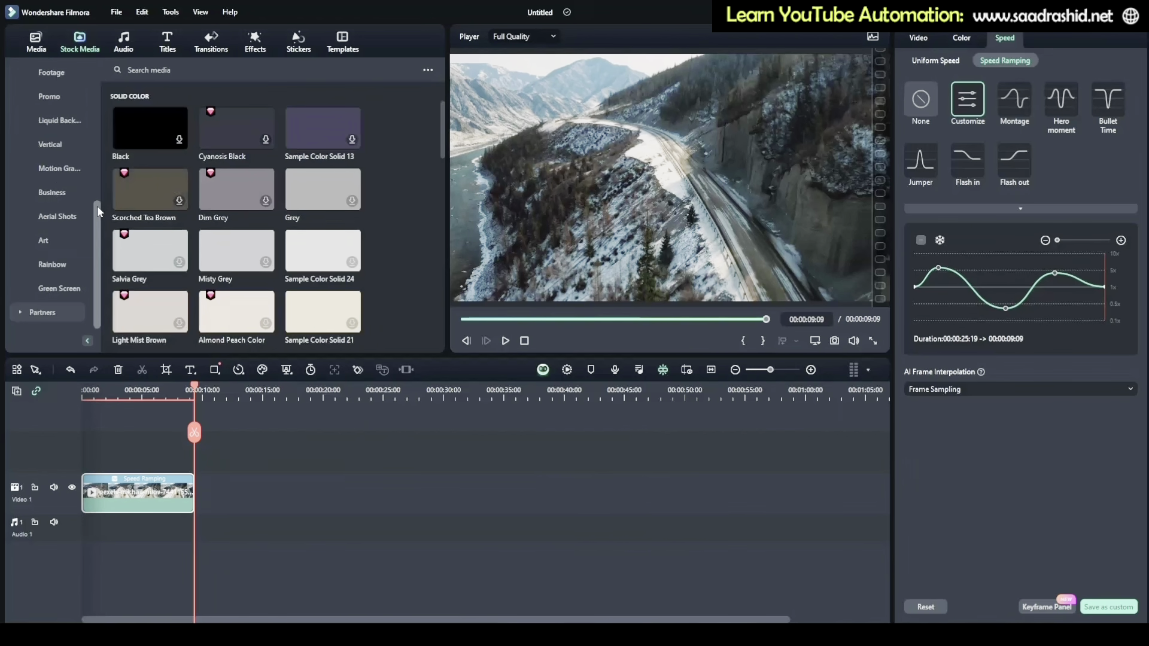
pyautogui.click(47, 314)
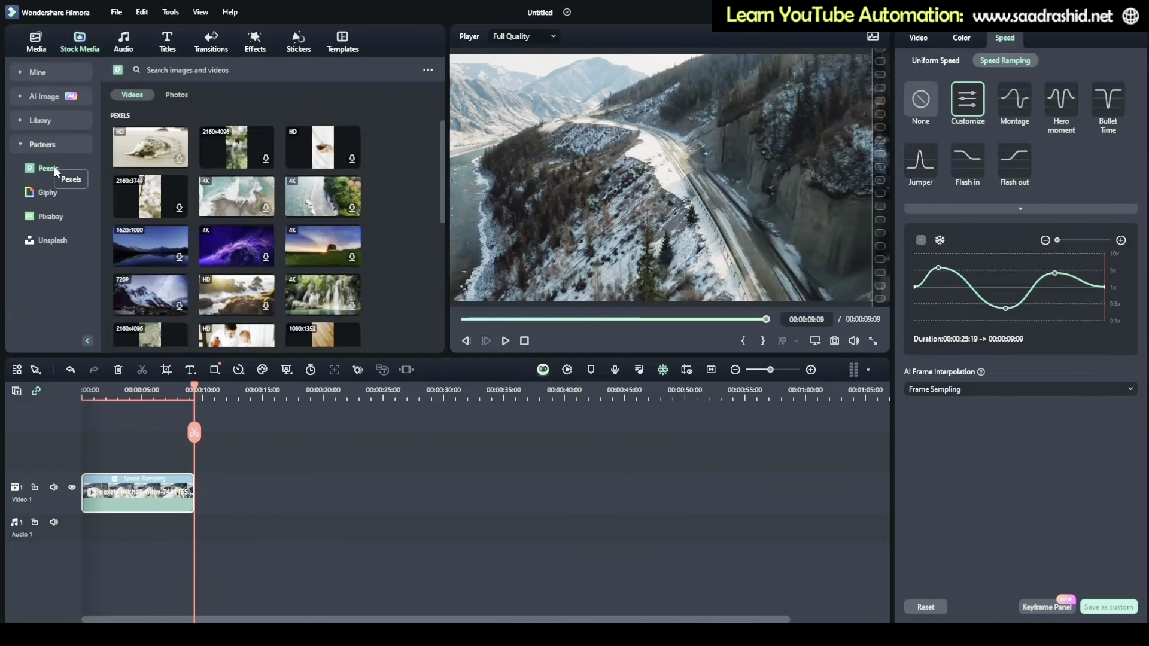
pyautogui.click(48, 192)
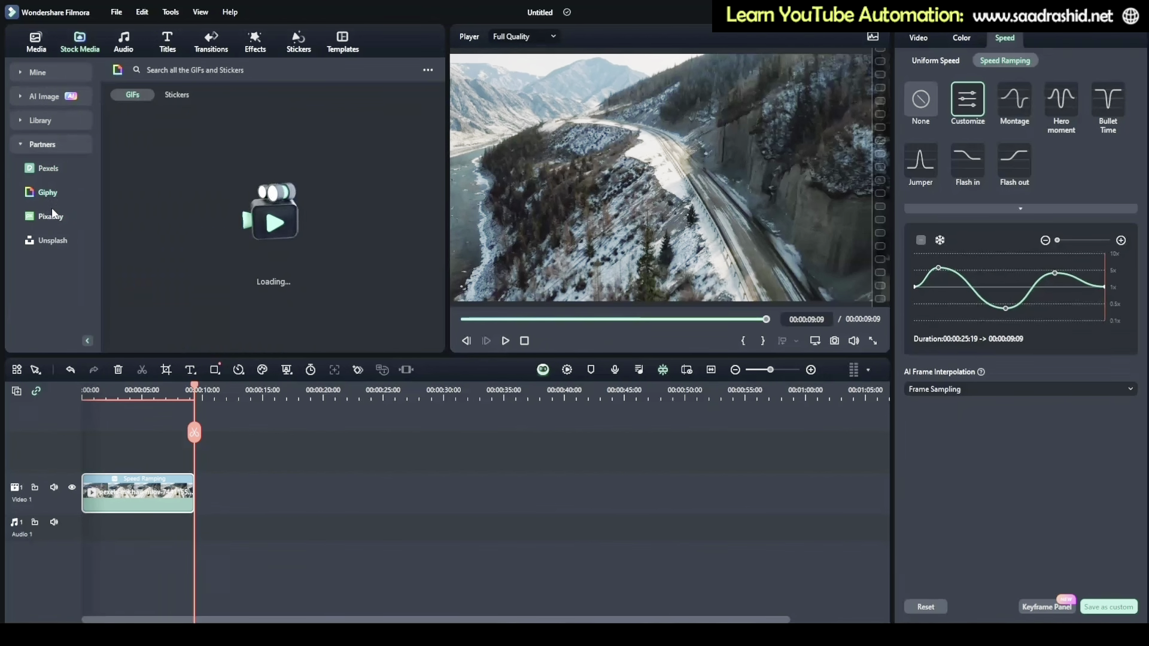
pyautogui.click(58, 241)
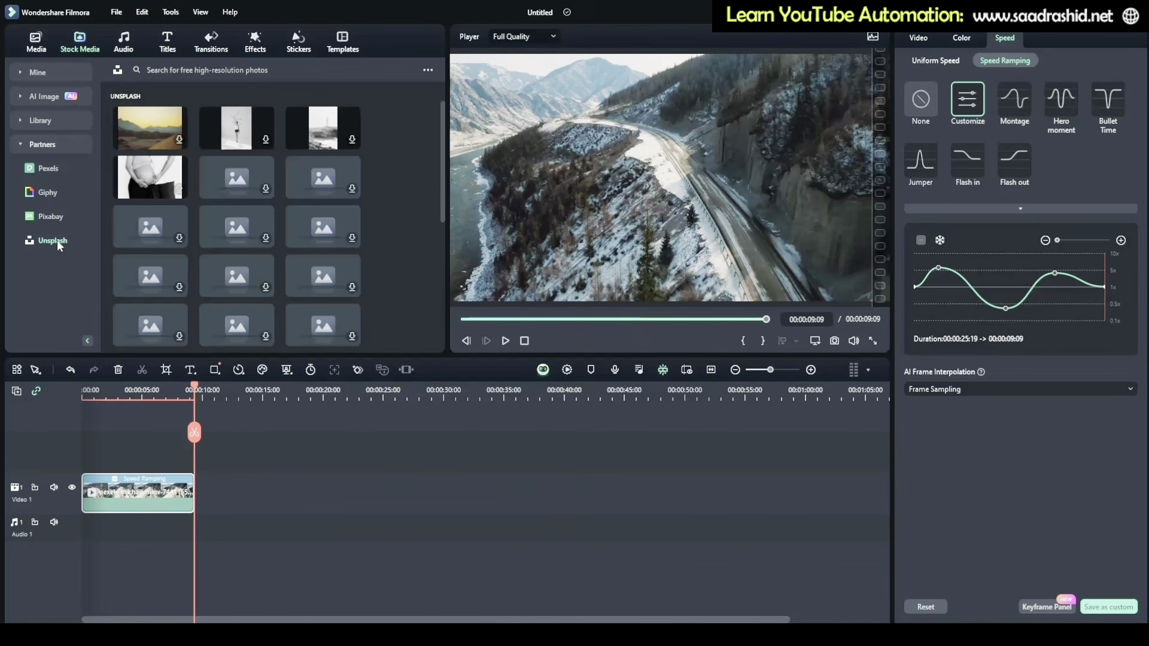
pyautogui.click(43, 190)
pyautogui.click(55, 170)
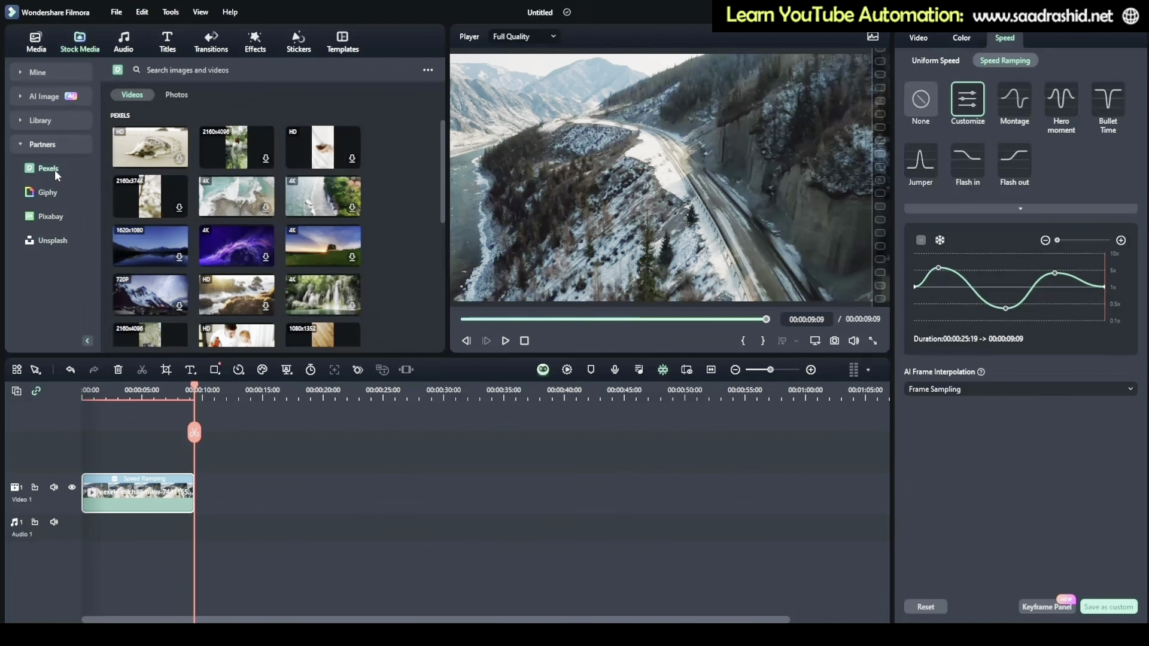
pyautogui.click(55, 218)
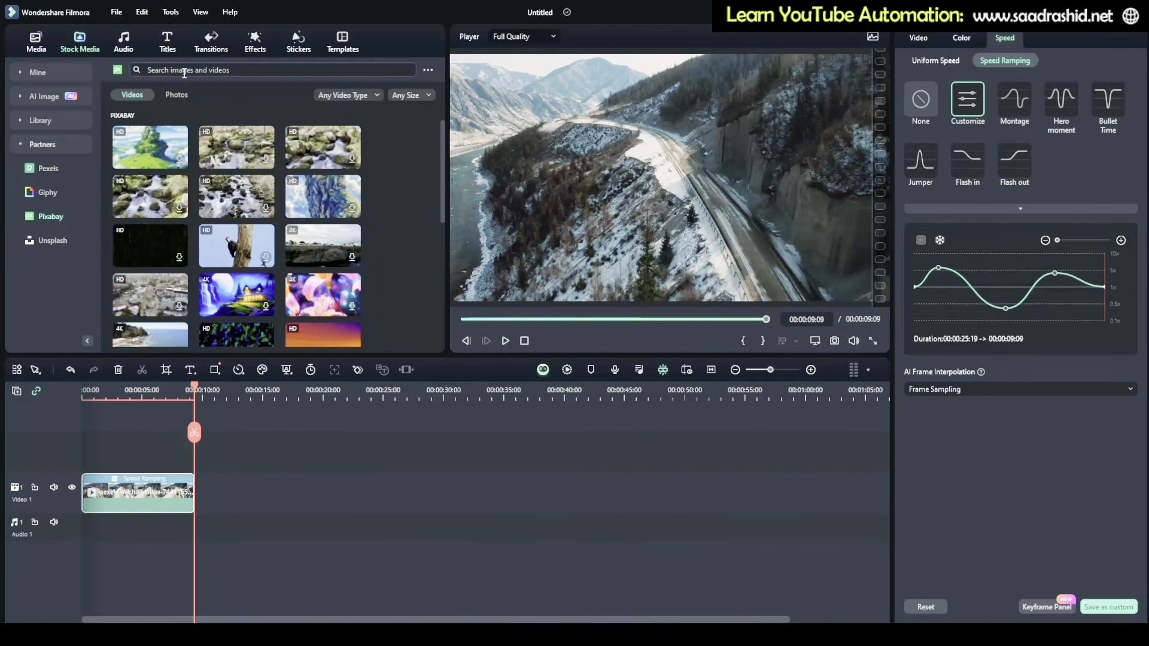
# Leave the speed-ramped road clip project without saving its changes and get back to the startup window.
pyautogui.click(40, 54)
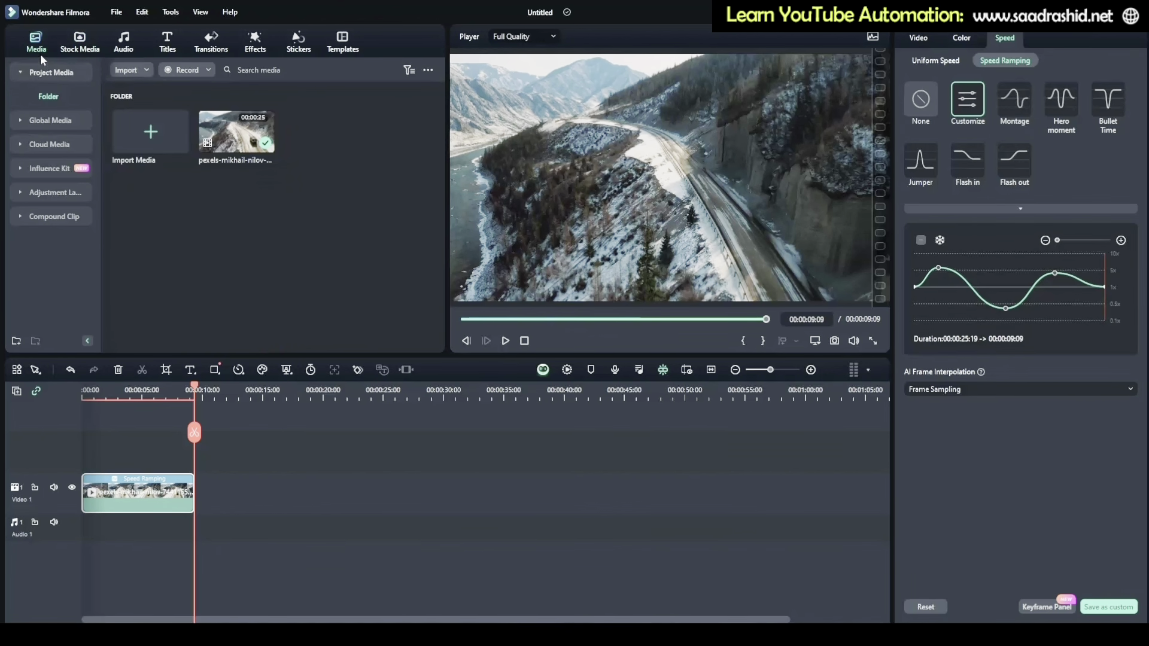
pyautogui.click(125, 13)
pyautogui.moveTo(135, 32)
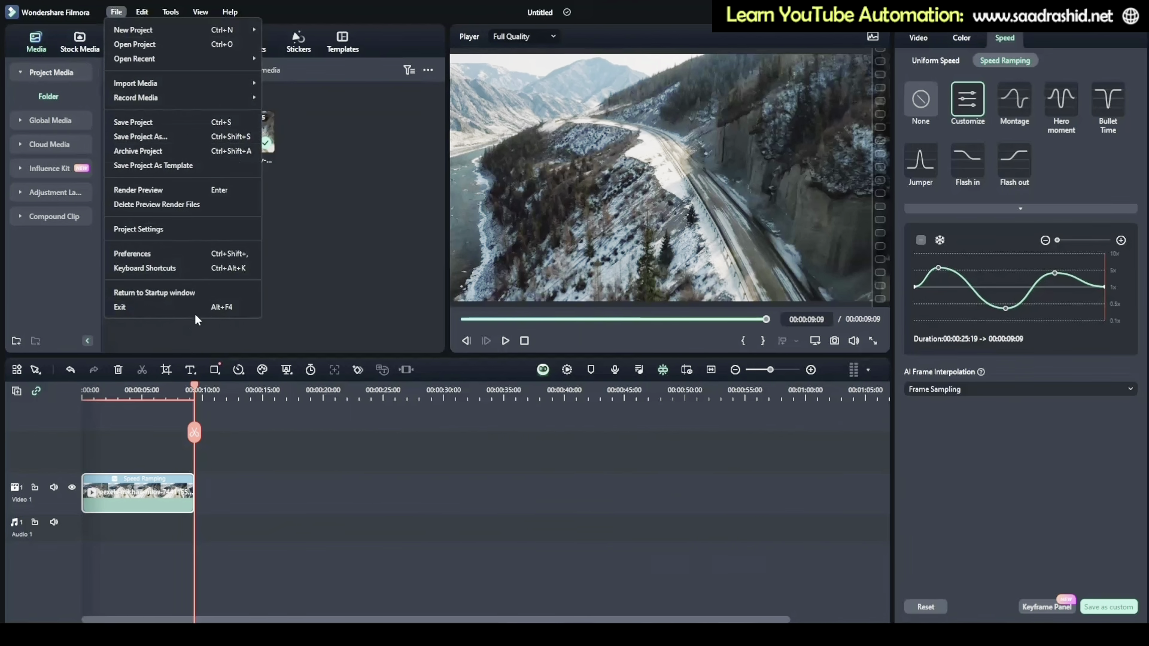
pyautogui.click(211, 307)
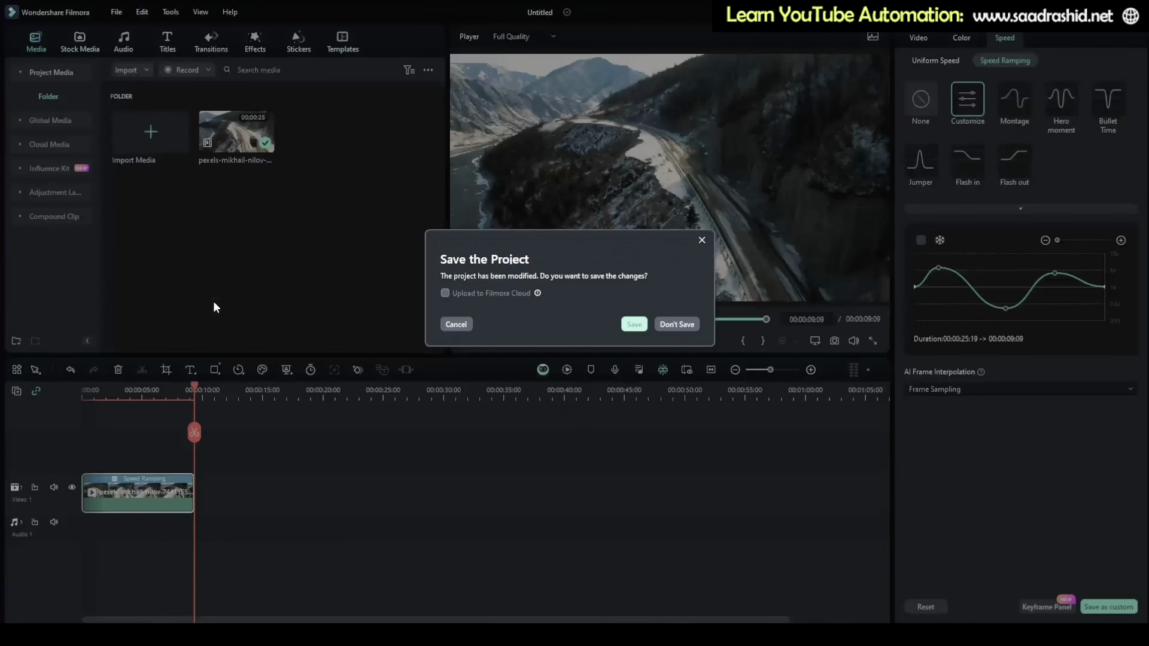
pyautogui.click(672, 327)
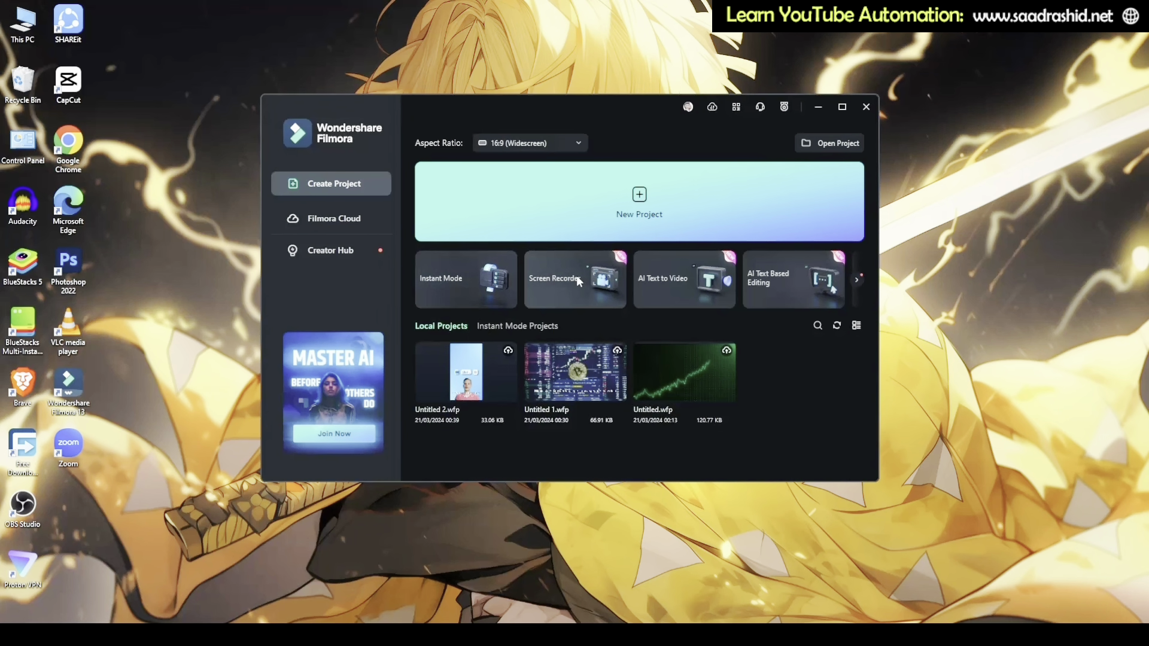
# Open Instant Mode, browse the templates by theme and style, and start with the Modern Camper template from the Vlog style.
pyautogui.click(436, 283)
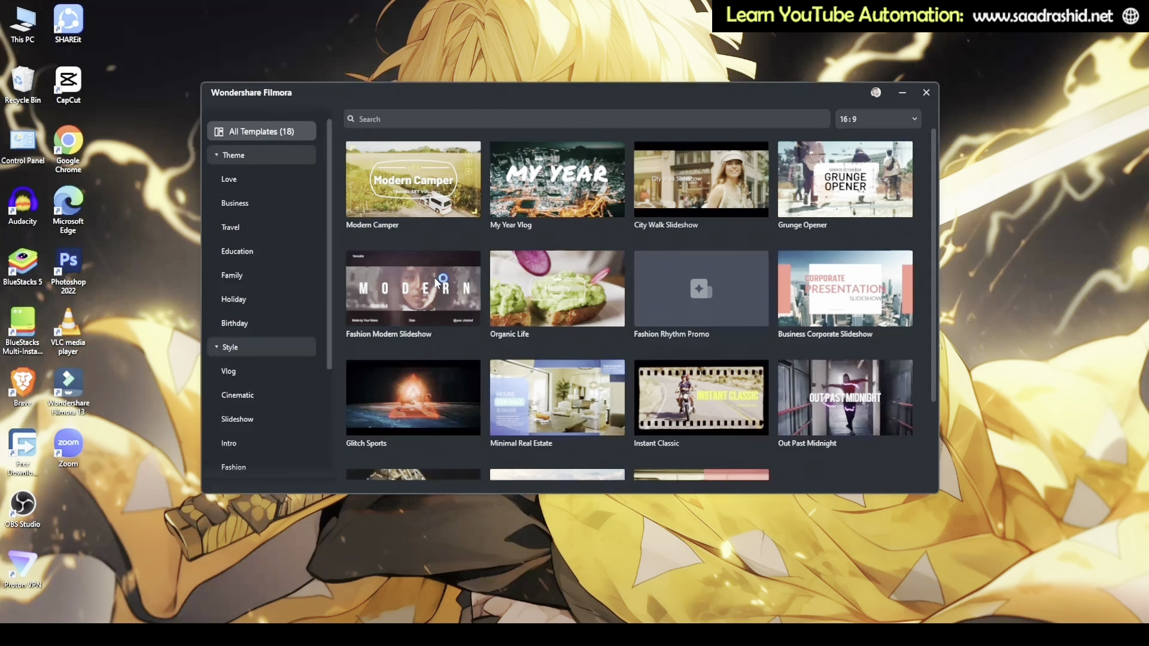
pyautogui.moveTo(534, 231)
pyautogui.scroll(-3, 533, 240)
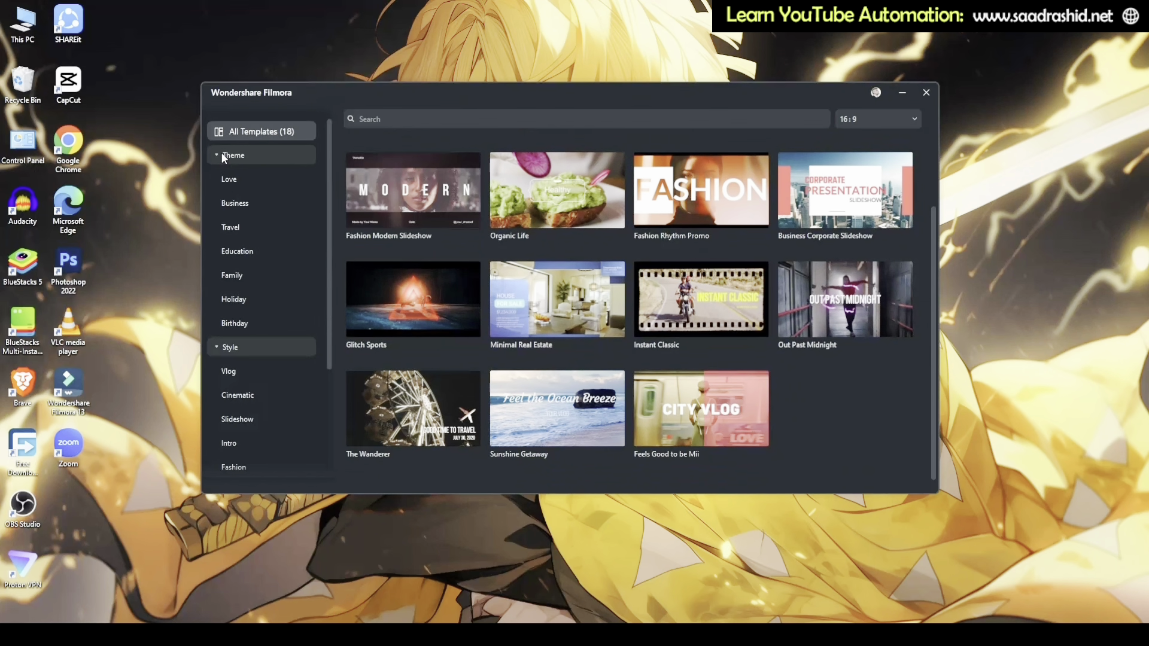
pyautogui.scroll(-3, 257, 239)
pyautogui.scroll(3, 257, 254)
pyautogui.click(233, 226)
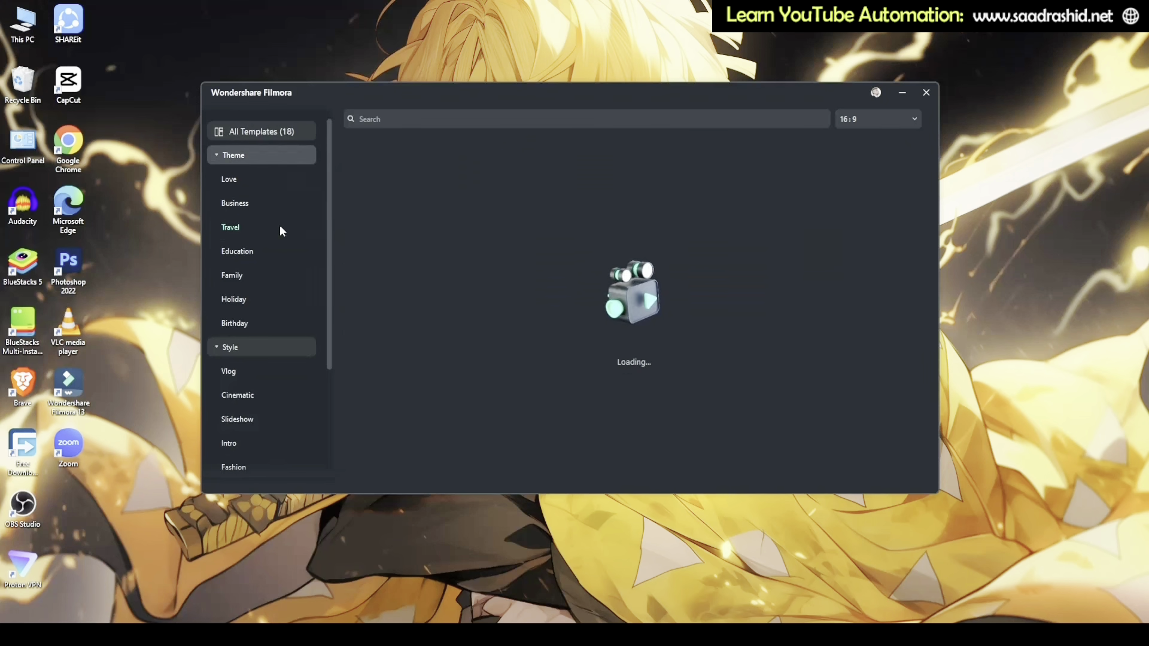
pyautogui.click(279, 348)
pyautogui.click(246, 349)
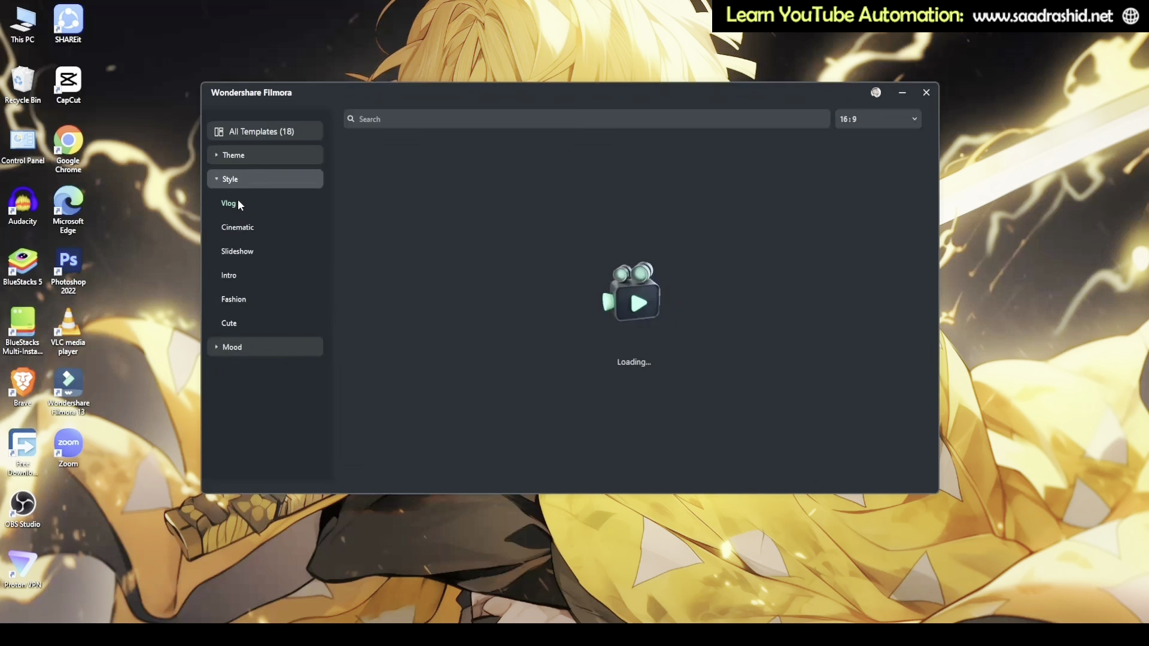
pyautogui.click(232, 207)
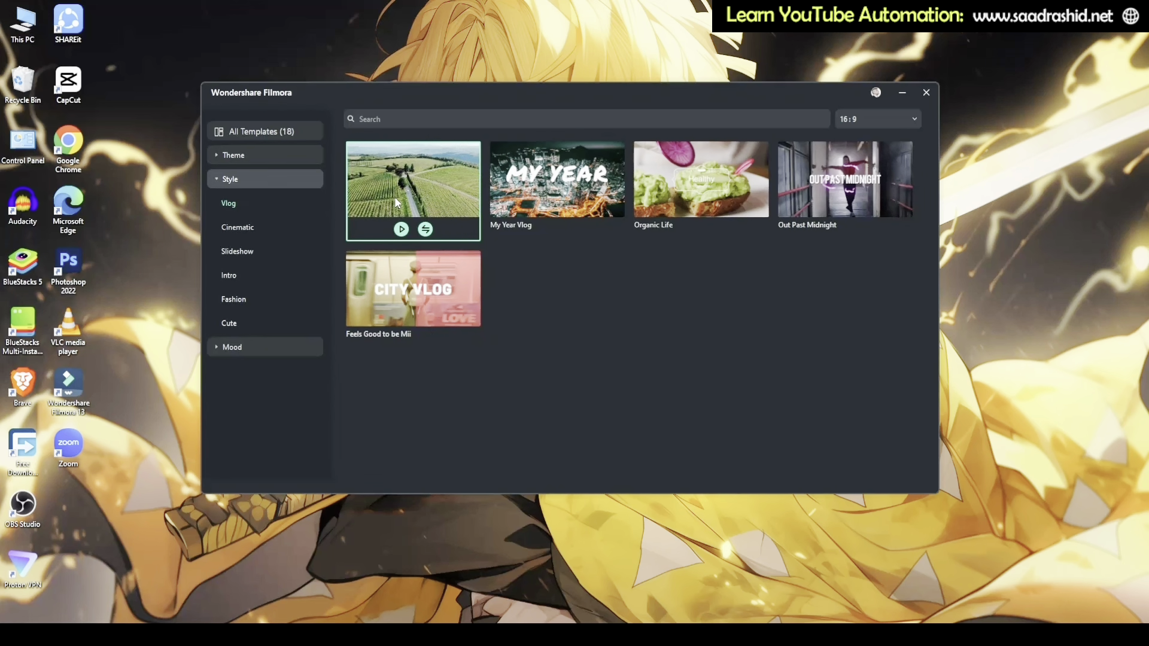
pyautogui.click(426, 230)
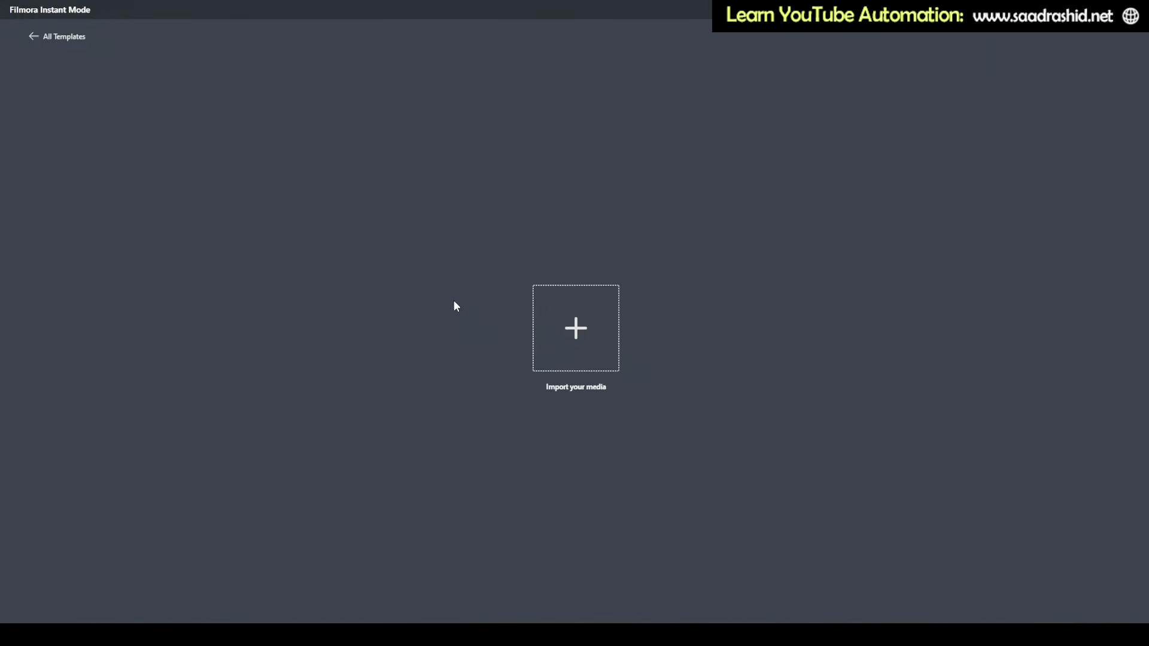
# Import the mountain road clip, production_id4817952, production_id4818033, suv-in-the-desert and suv-on-foggy-background as media for the template.
pyautogui.click(576, 328)
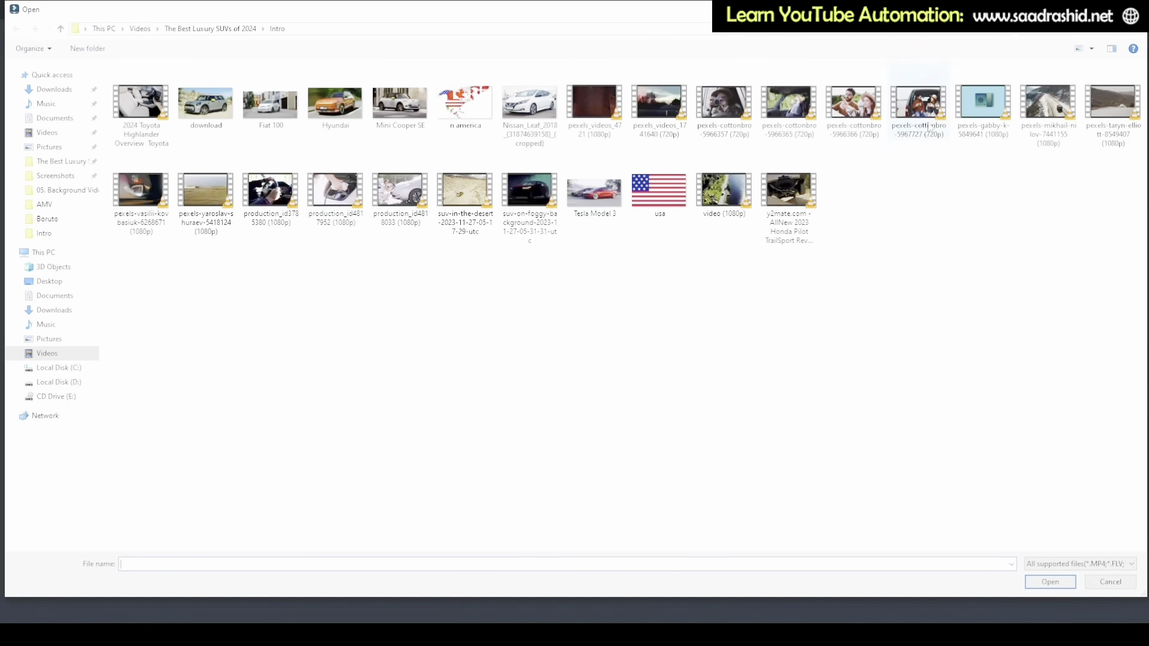
pyautogui.doubleClick(1069, 116)
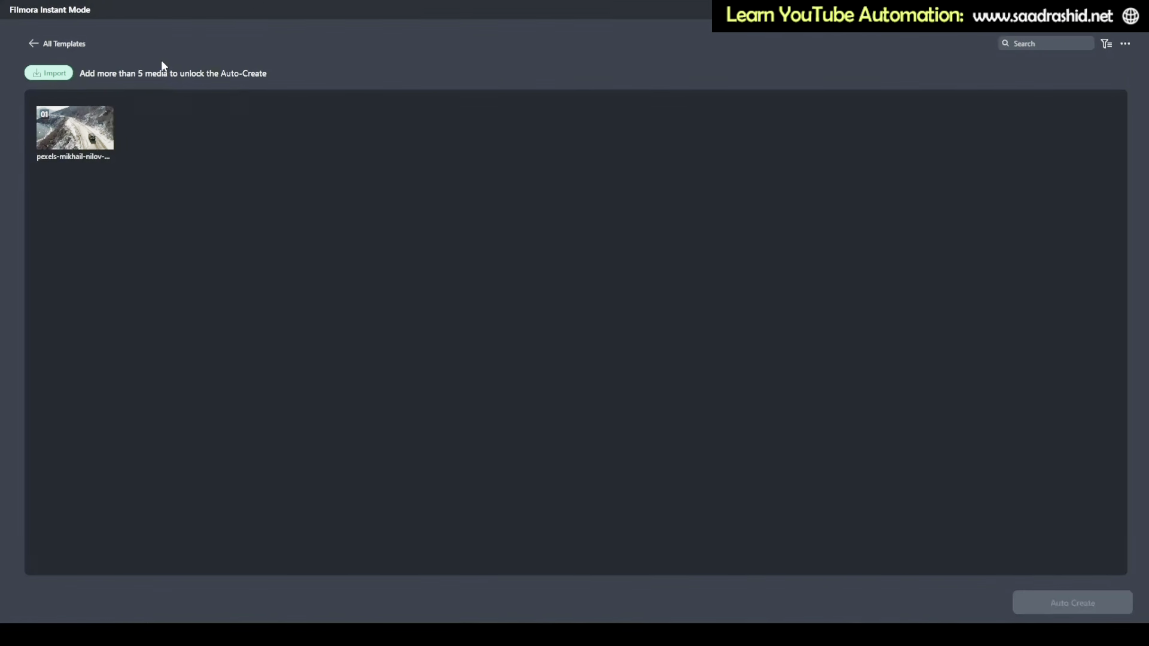
pyautogui.click(42, 75)
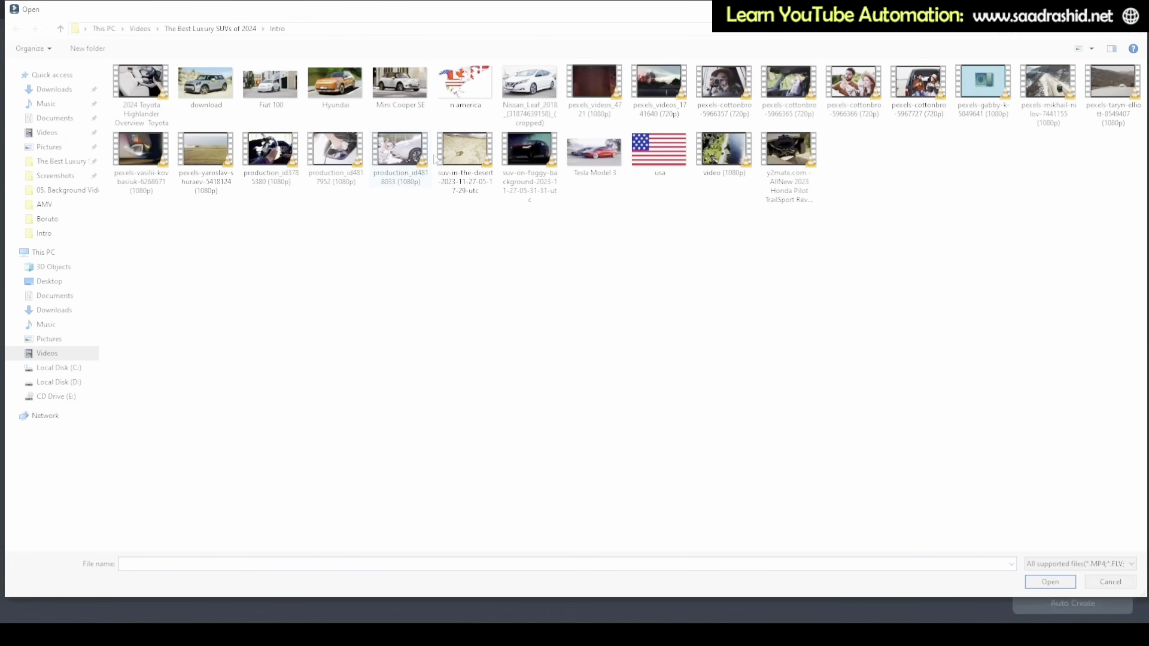
pyautogui.keyDown('ctrl'); pyautogui.click(455, 158); pyautogui.keyUp('ctrl')
pyautogui.press('Return')
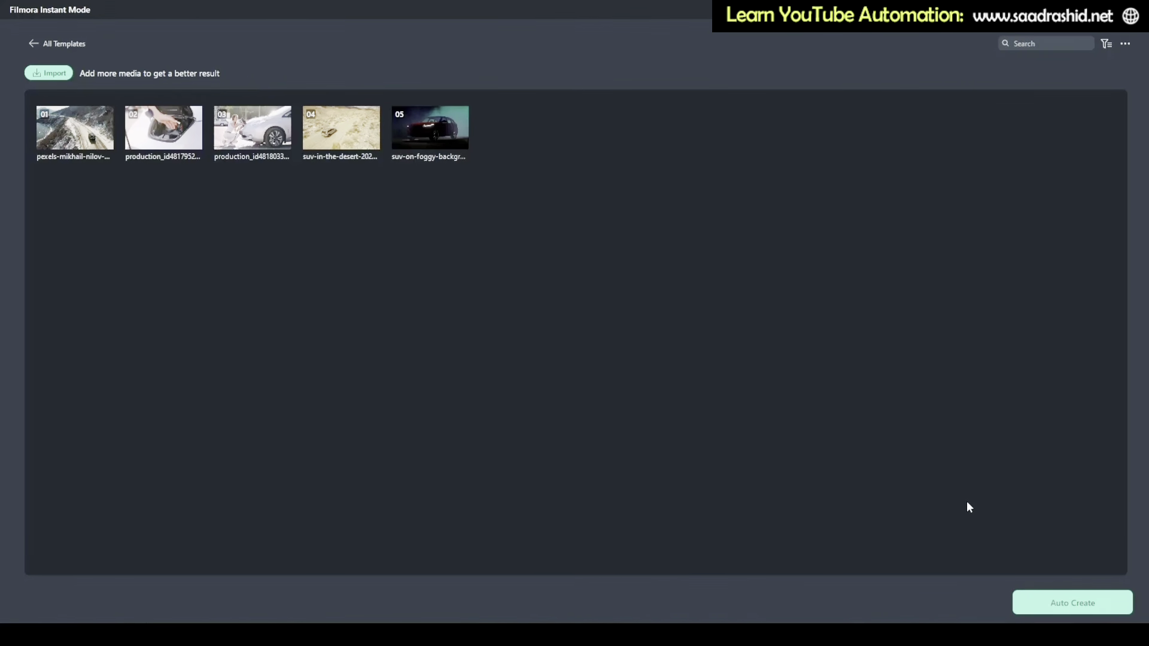
# Auto-create the Modern Camper video from the five imported media files and dismiss the three introductory panel tips.
pyautogui.click(1038, 605)
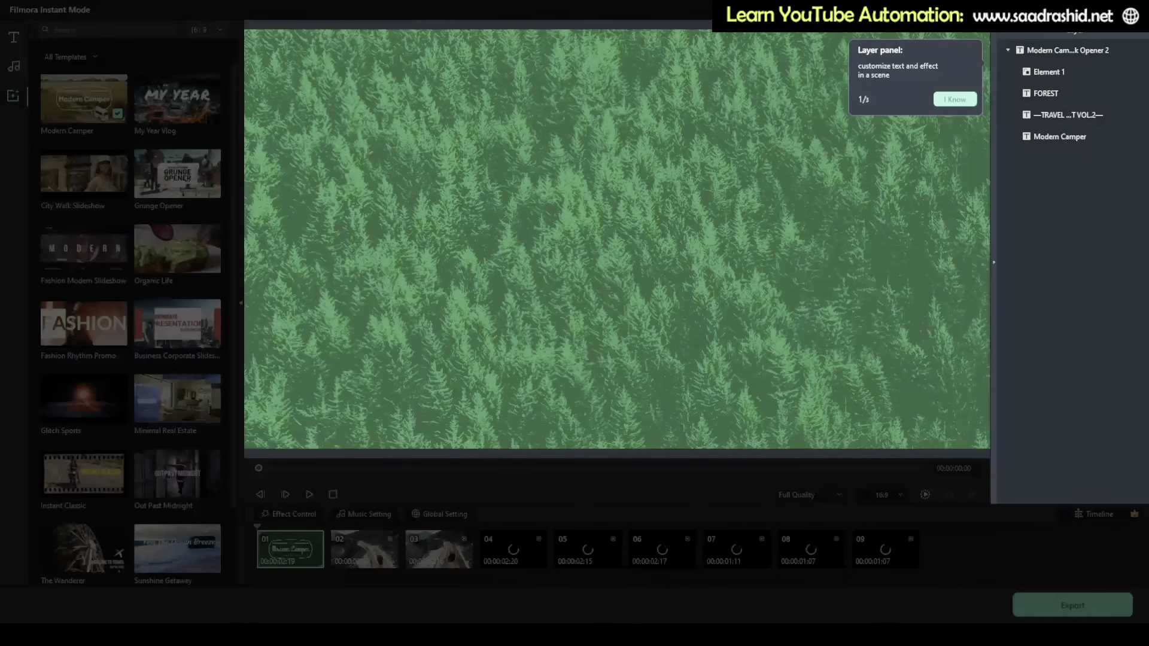
pyautogui.click(956, 102)
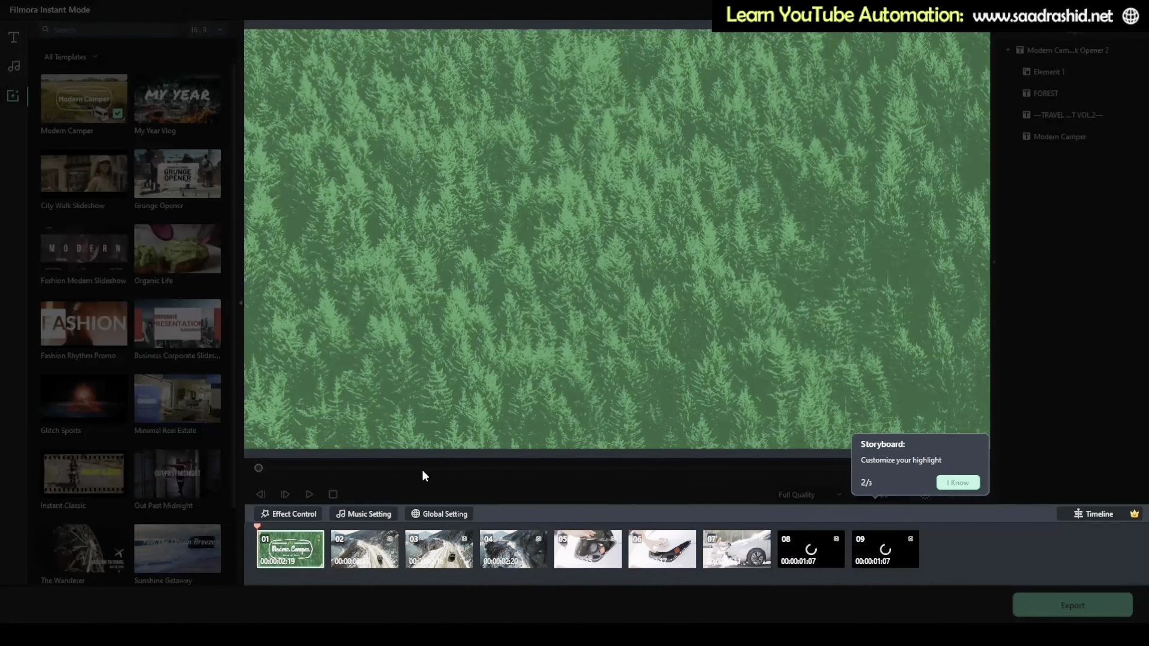
pyautogui.click(961, 483)
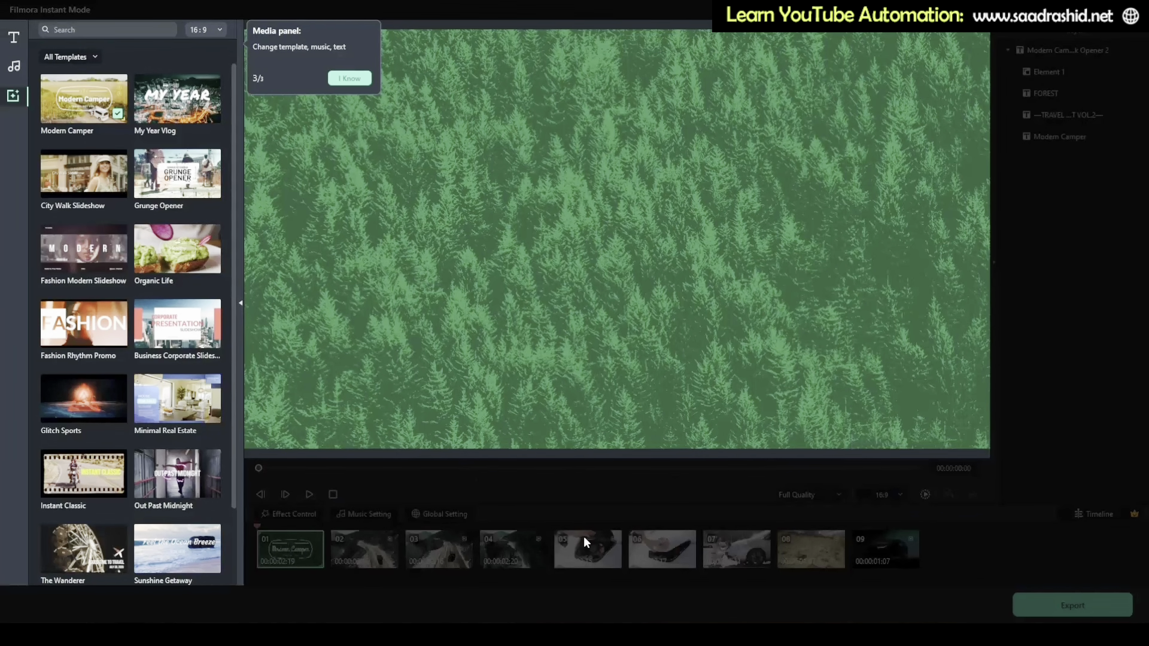
pyautogui.click(345, 81)
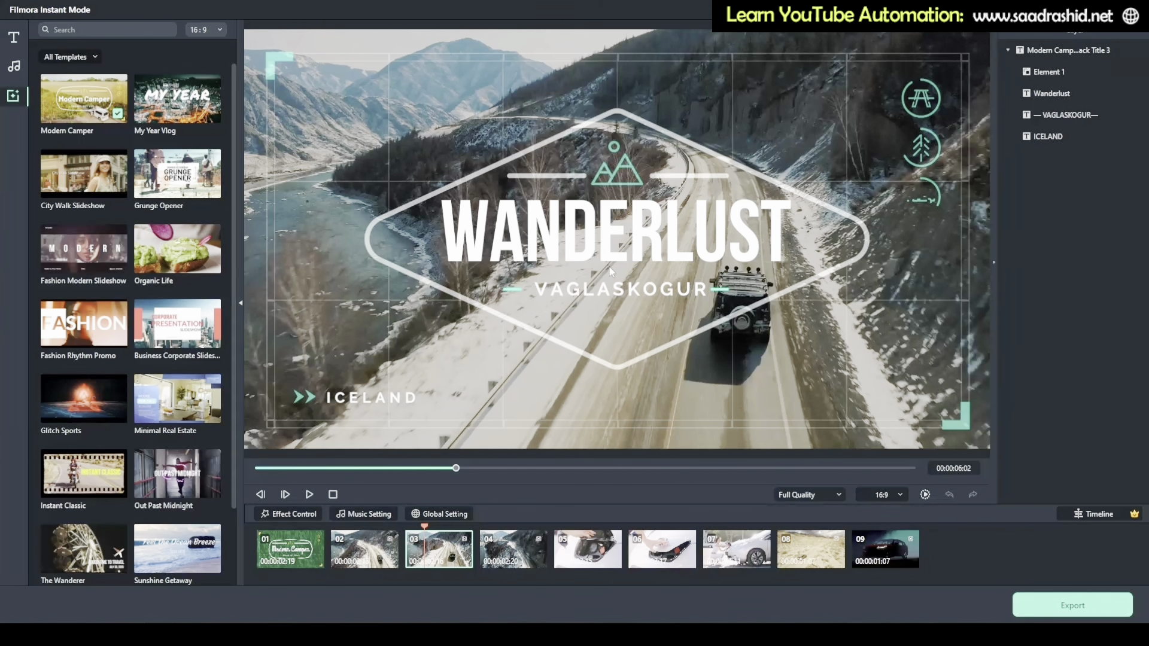
# Replace the large Wanderlust title text in the third scene with "filmora 13".
pyautogui.click(611, 271)
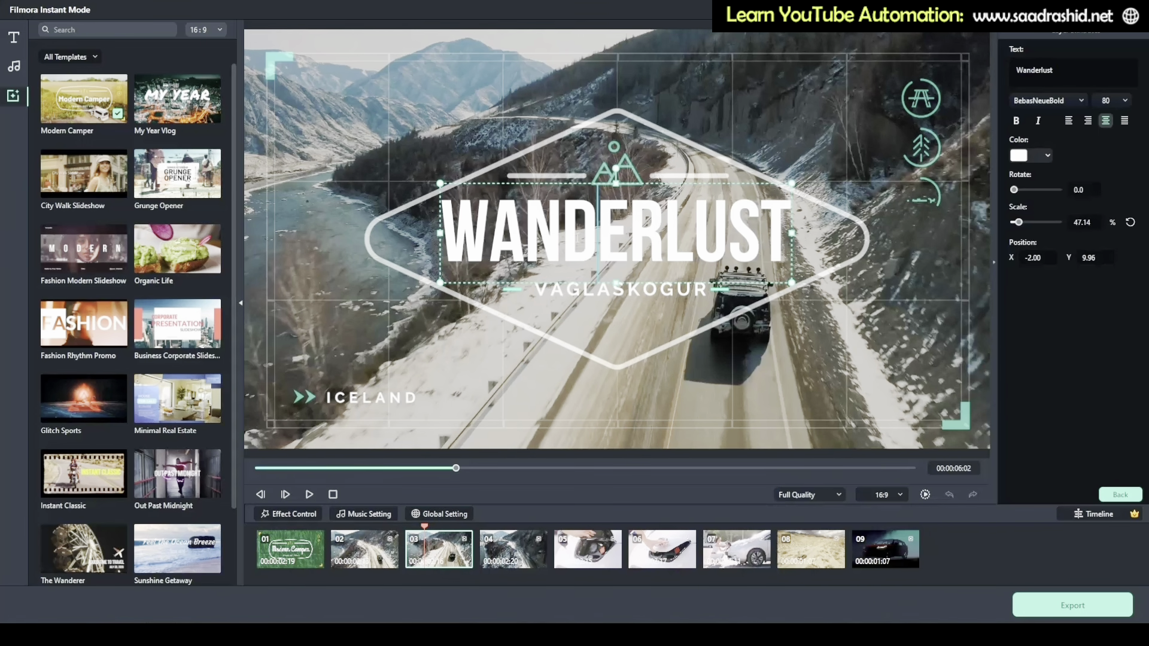
pyautogui.doubleClick(577, 237)
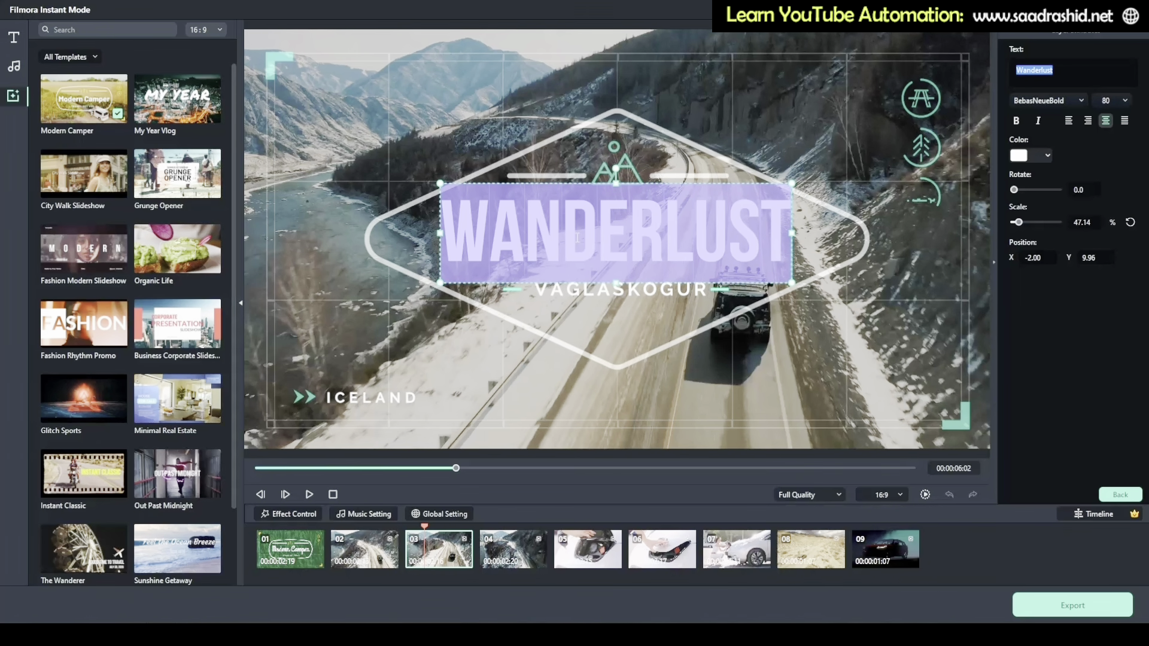
pyautogui.write('filmora 13')
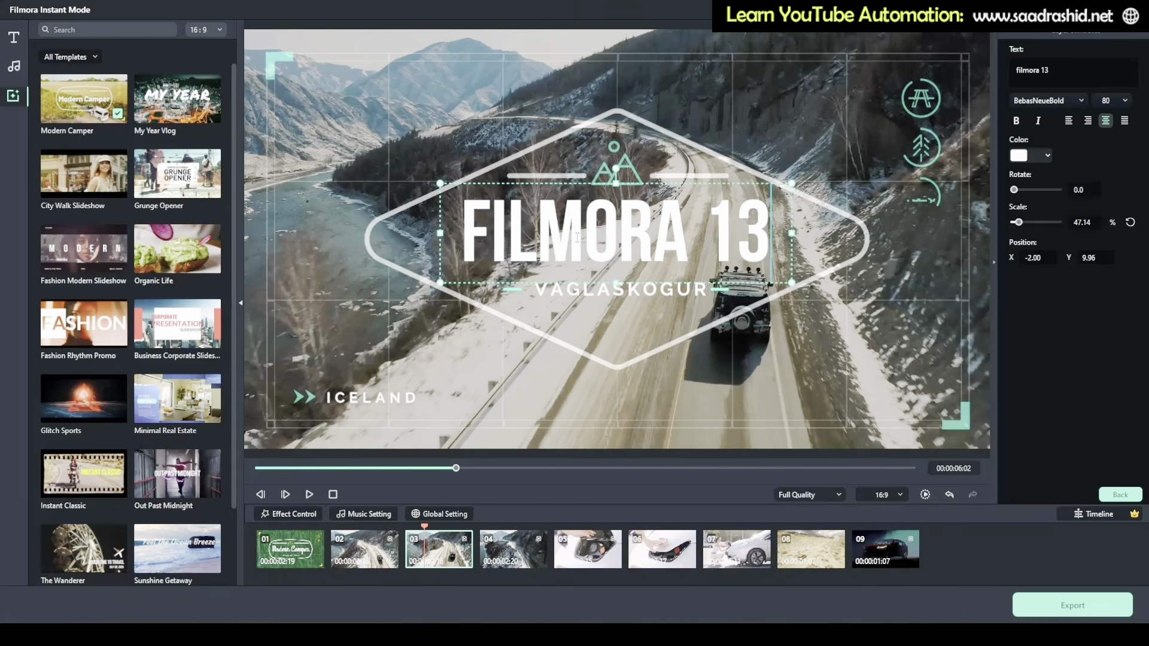
# Open the VAGLASKOGUR subtitle text below the main title for editing.
pyautogui.click(578, 291)
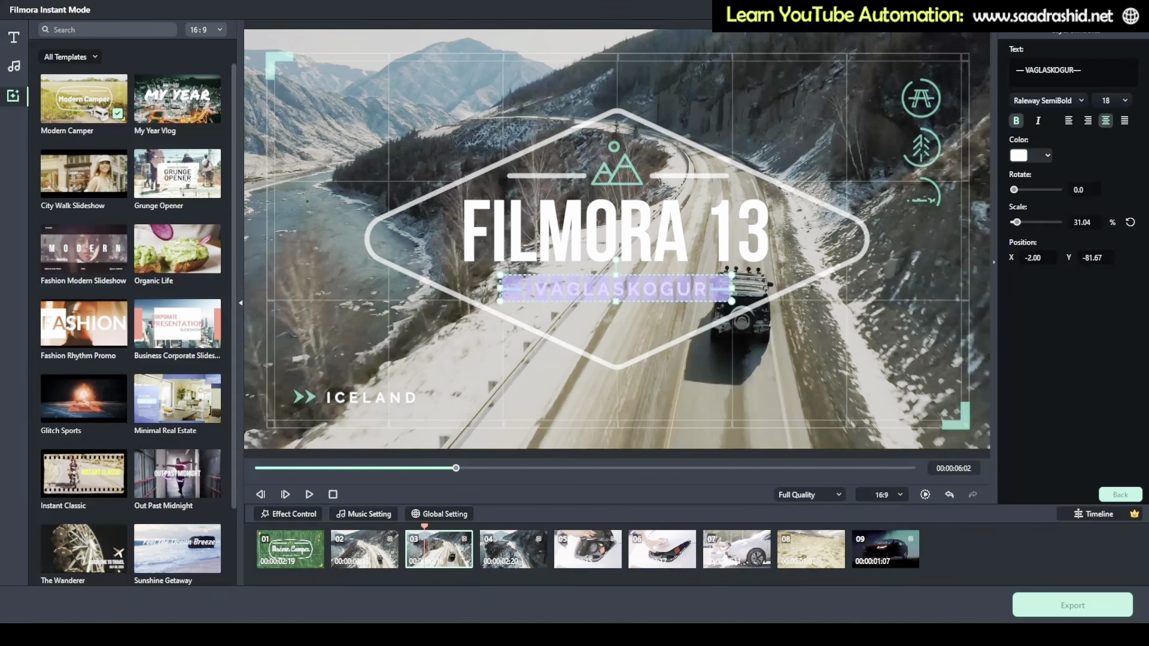